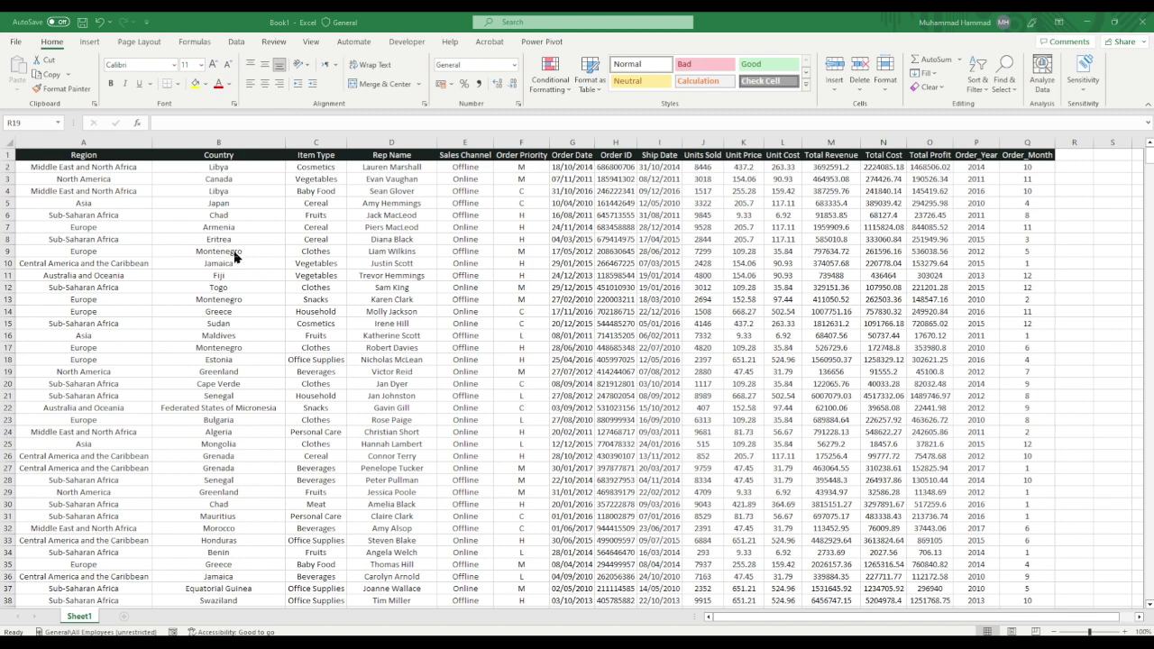
Step: Review the Region, Item Type, Rep Name, Sales Channel and Order Priority columns, noting priority values H and L
{"action": "left_click", "coordinate": [84, 154]}
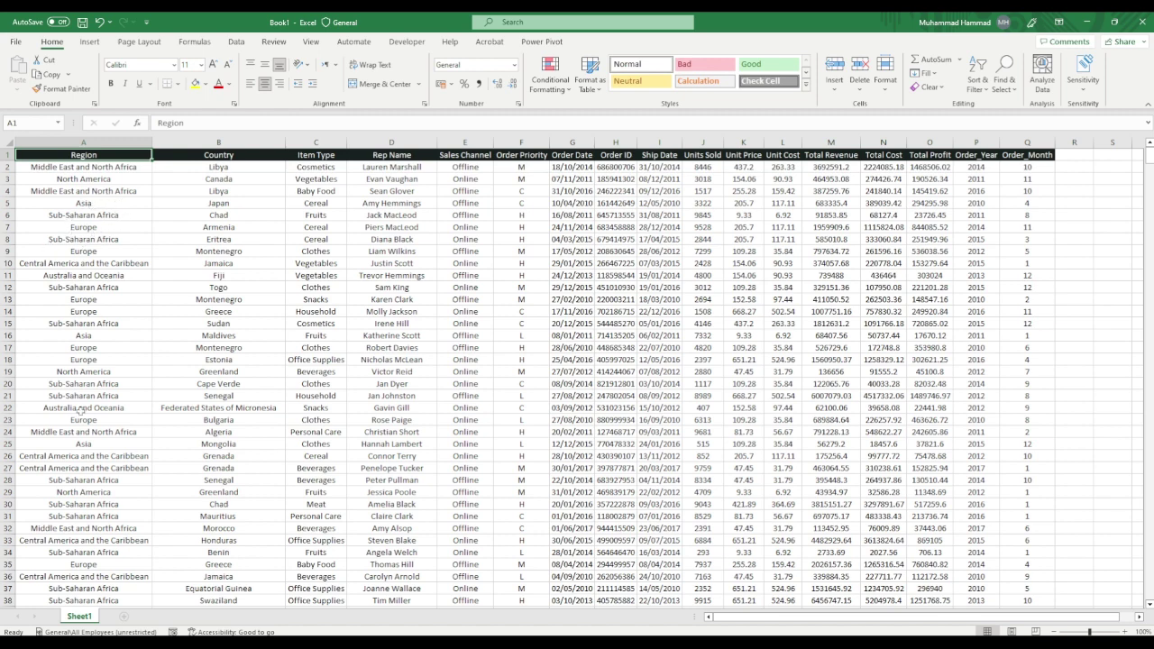
{"action": "left_click", "coordinate": [256, 163]}
{"action": "left_click", "coordinate": [330, 153]}
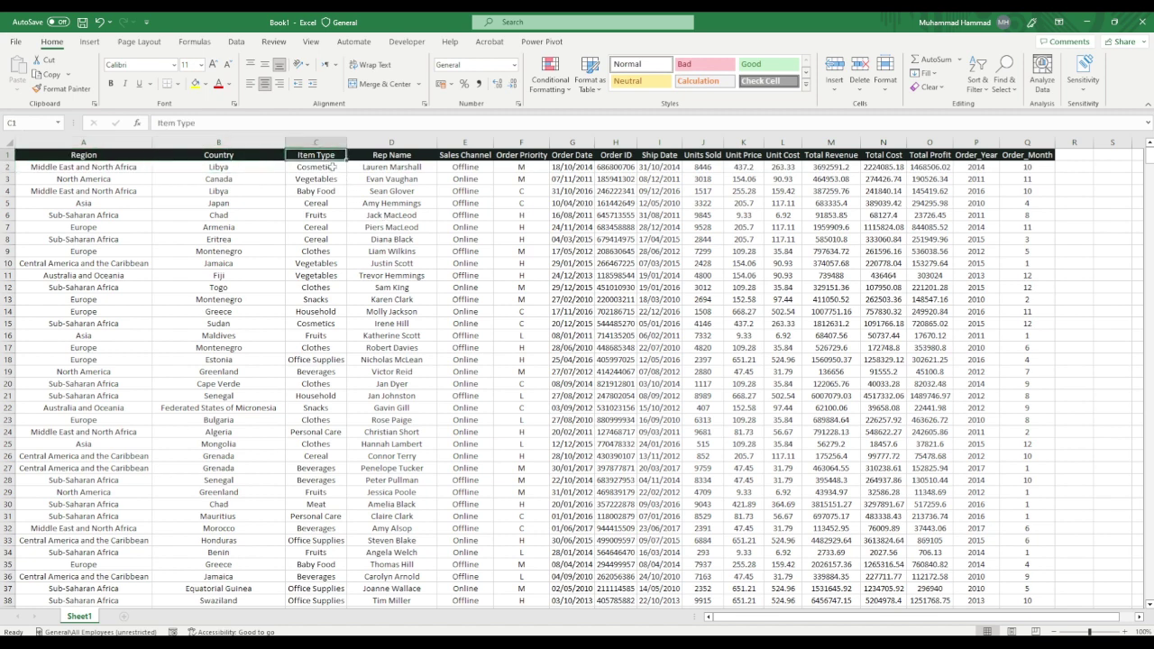
{"action": "left_click", "coordinate": [380, 155]}
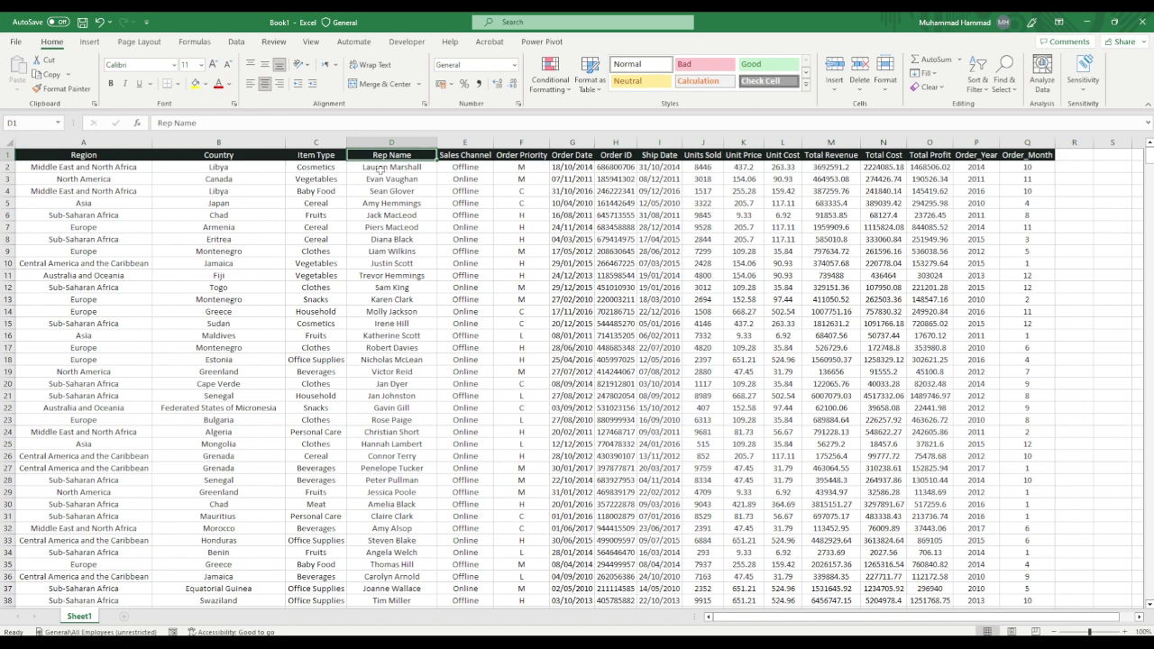
{"action": "left_click", "coordinate": [465, 155]}
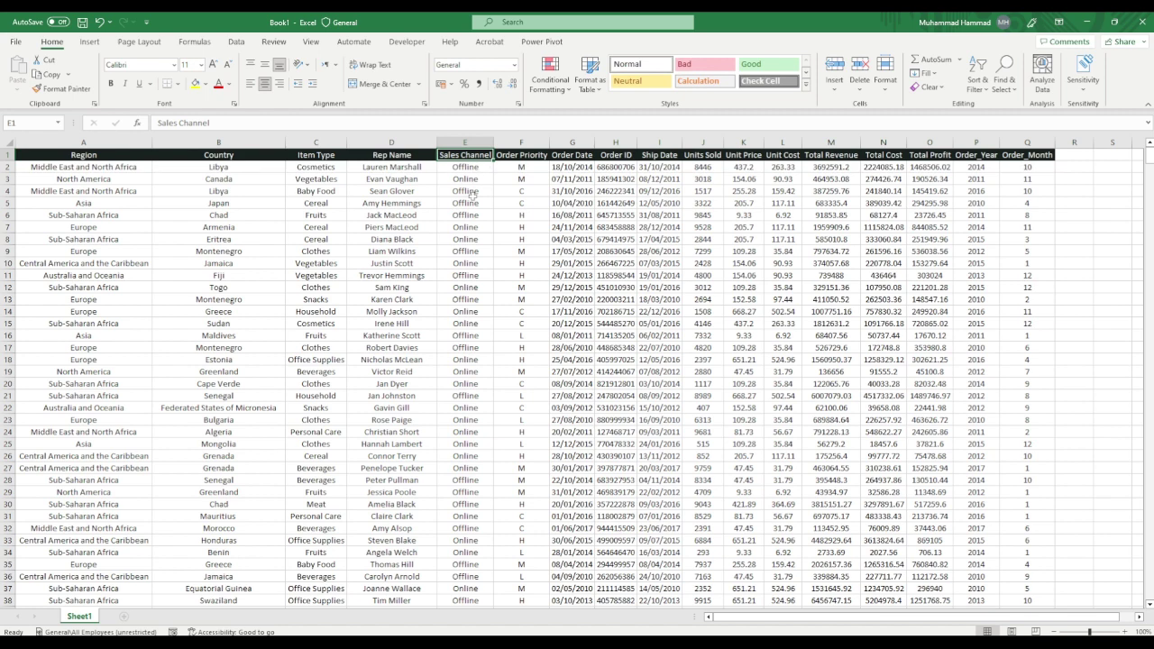
{"action": "left_click", "coordinate": [518, 155]}
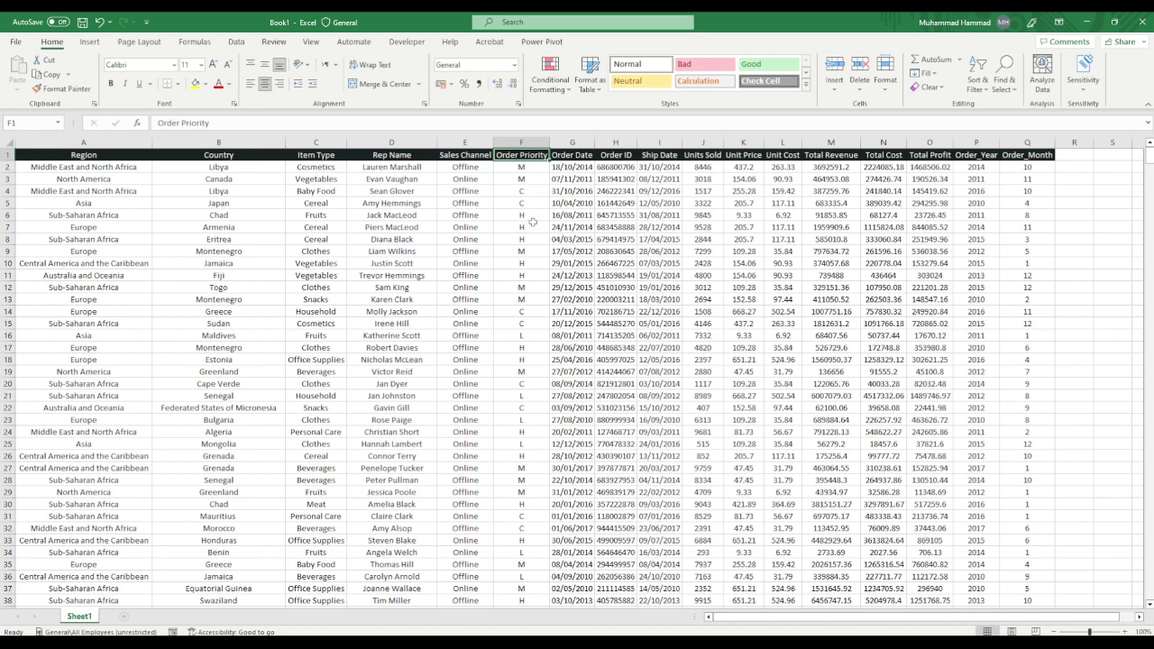
{"action": "left_click", "coordinate": [523, 215]}
{"action": "left_click", "coordinate": [528, 334]}
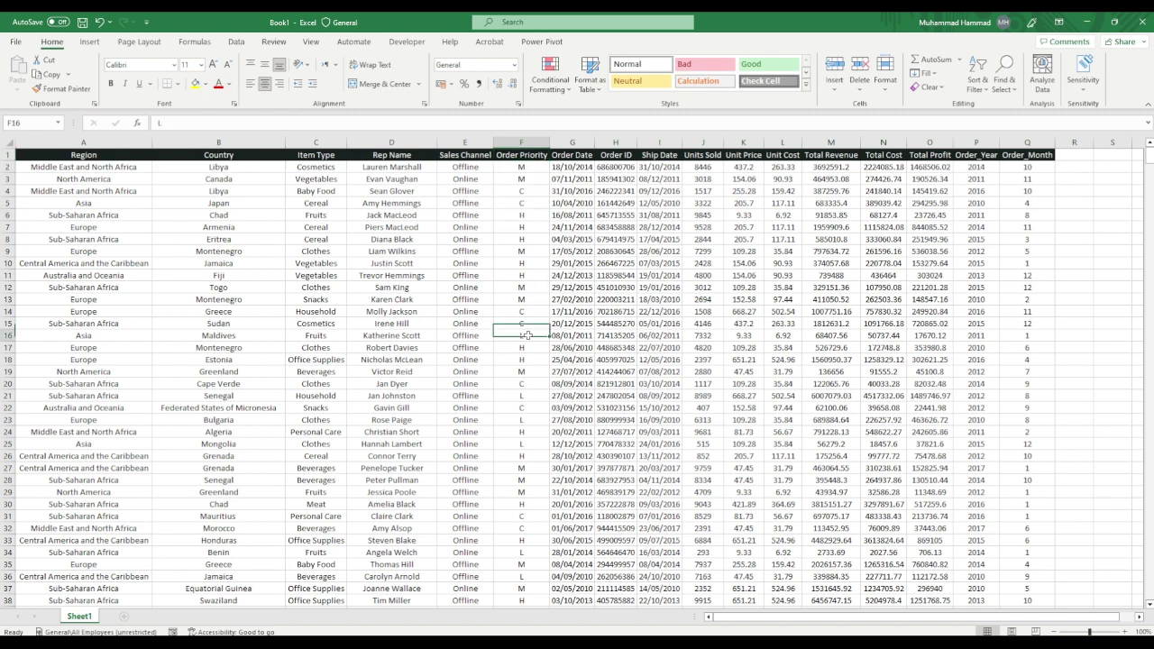
Step: Review the Order Date, Order ID, Ship Date, Unit Price, Unit Cost, Total Revenue, Total Profit and Order_Month columns
{"action": "left_click", "coordinate": [572, 157]}
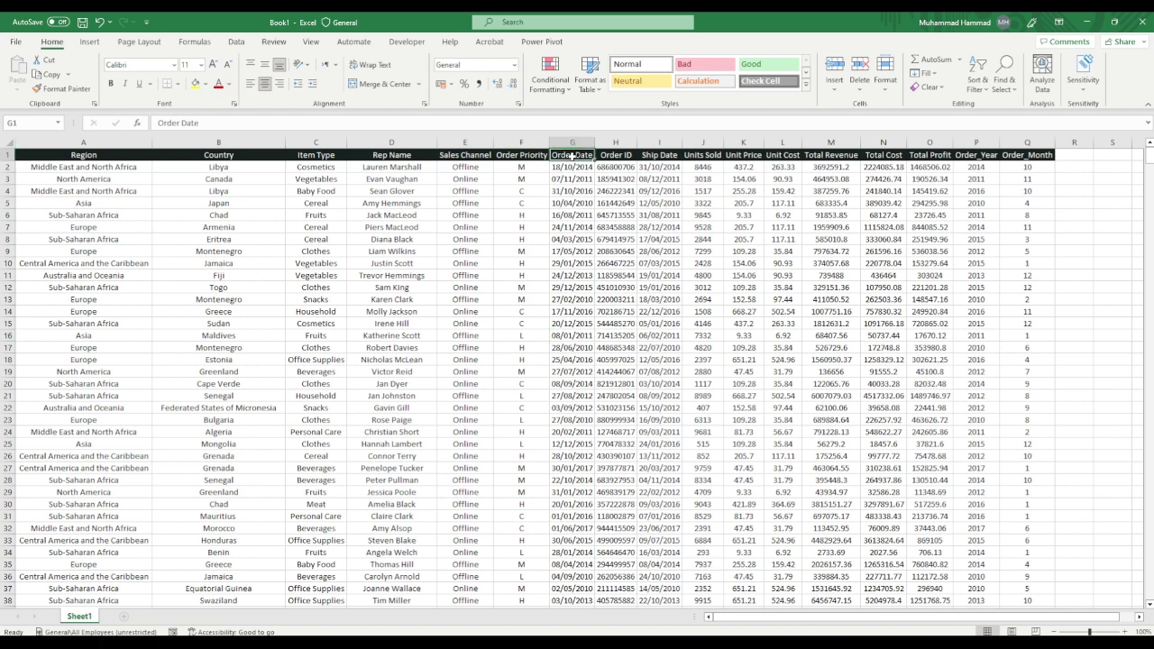
{"action": "left_click", "coordinate": [619, 155]}
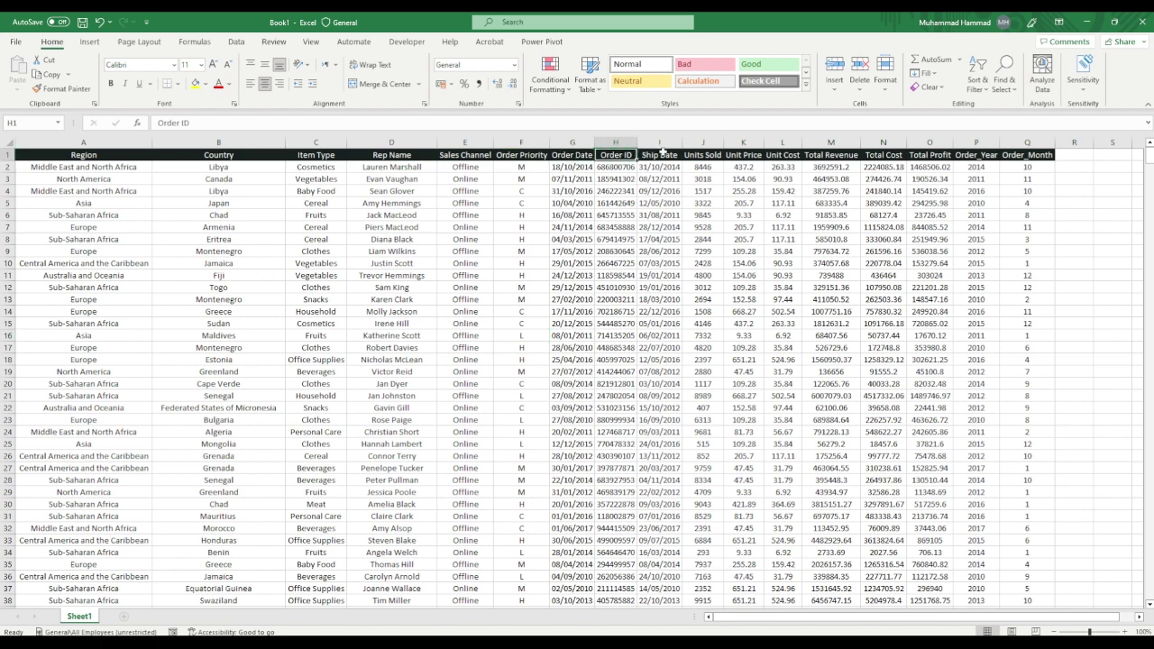
{"action": "left_click", "coordinate": [661, 153]}
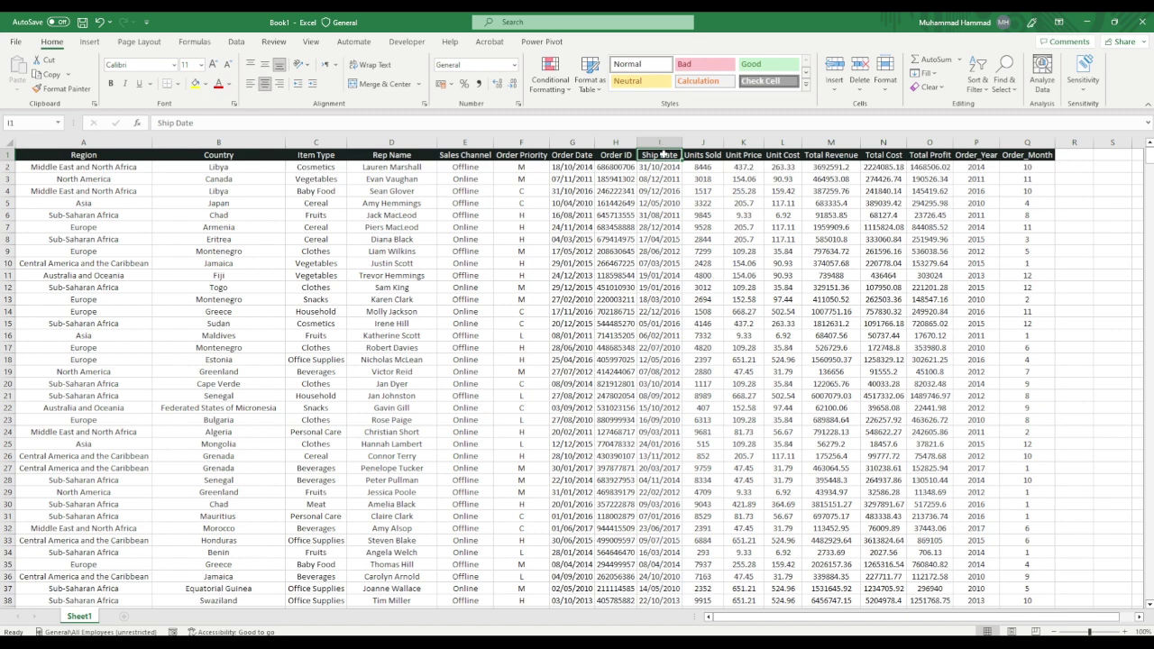
{"action": "left_click", "coordinate": [704, 155]}
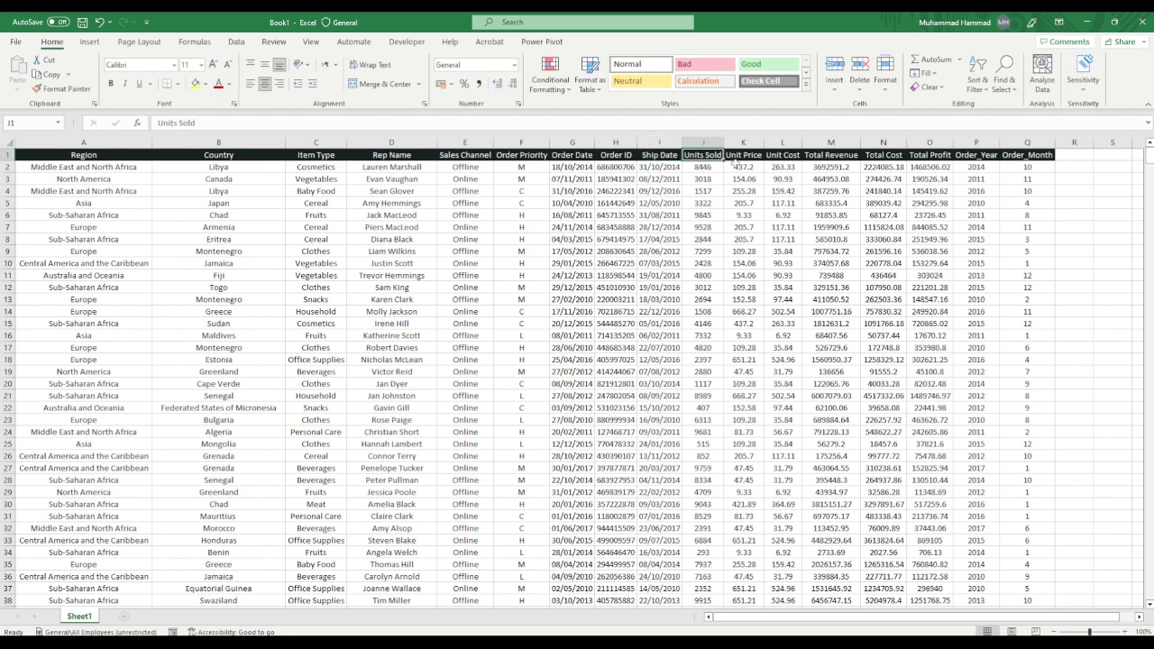
{"action": "left_click", "coordinate": [746, 155]}
{"action": "left_click", "coordinate": [781, 159]}
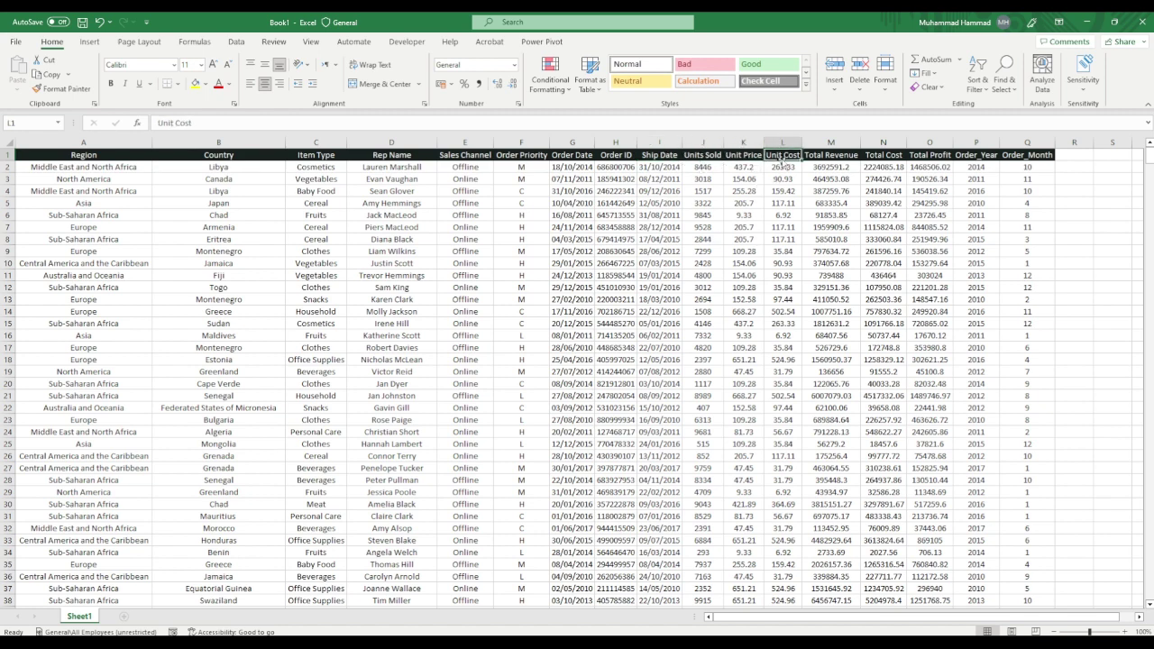
{"action": "left_click", "coordinate": [820, 159]}
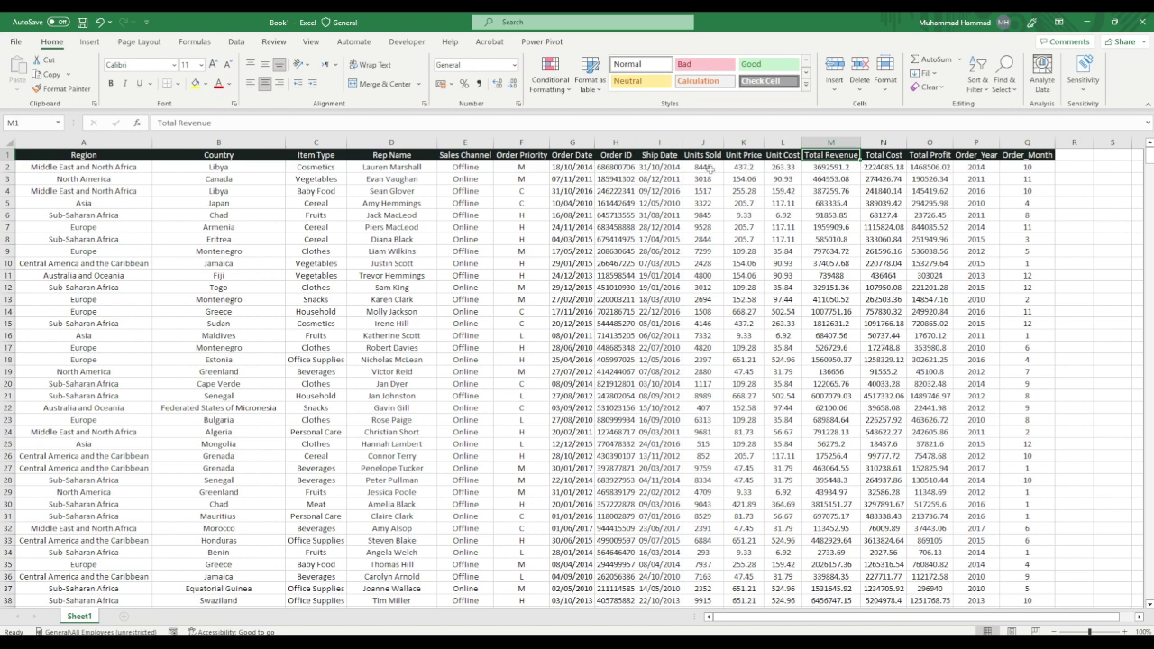
{"action": "left_click", "coordinate": [929, 155]}
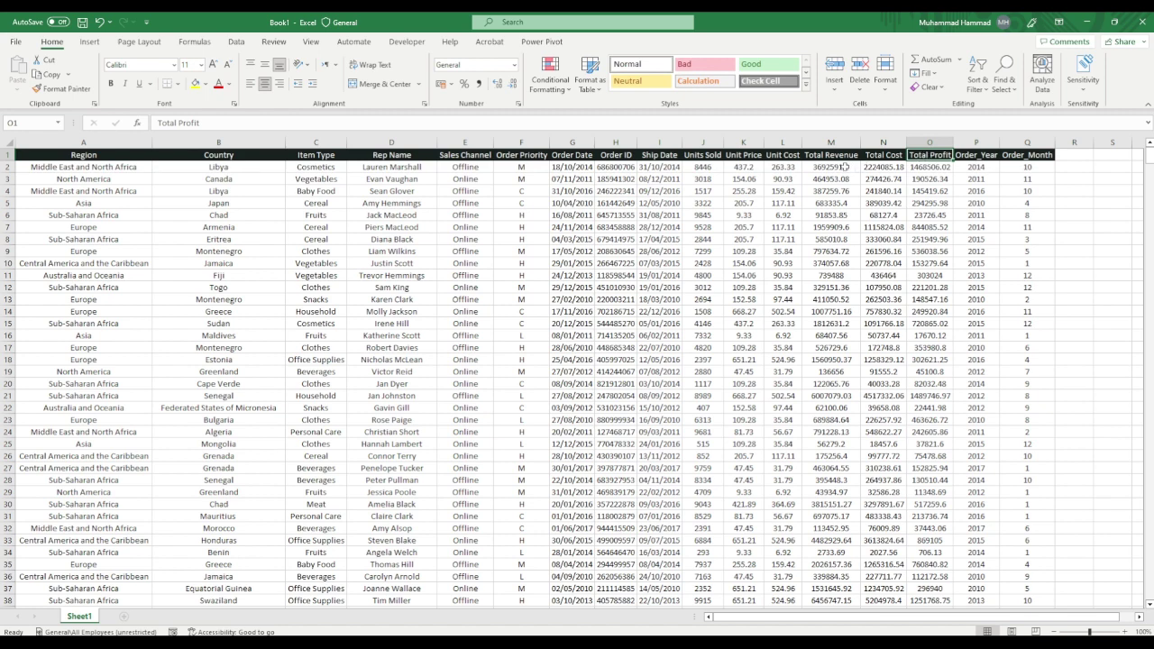
{"action": "left_click", "coordinate": [975, 159]}
{"action": "left_click", "coordinate": [1031, 157]}
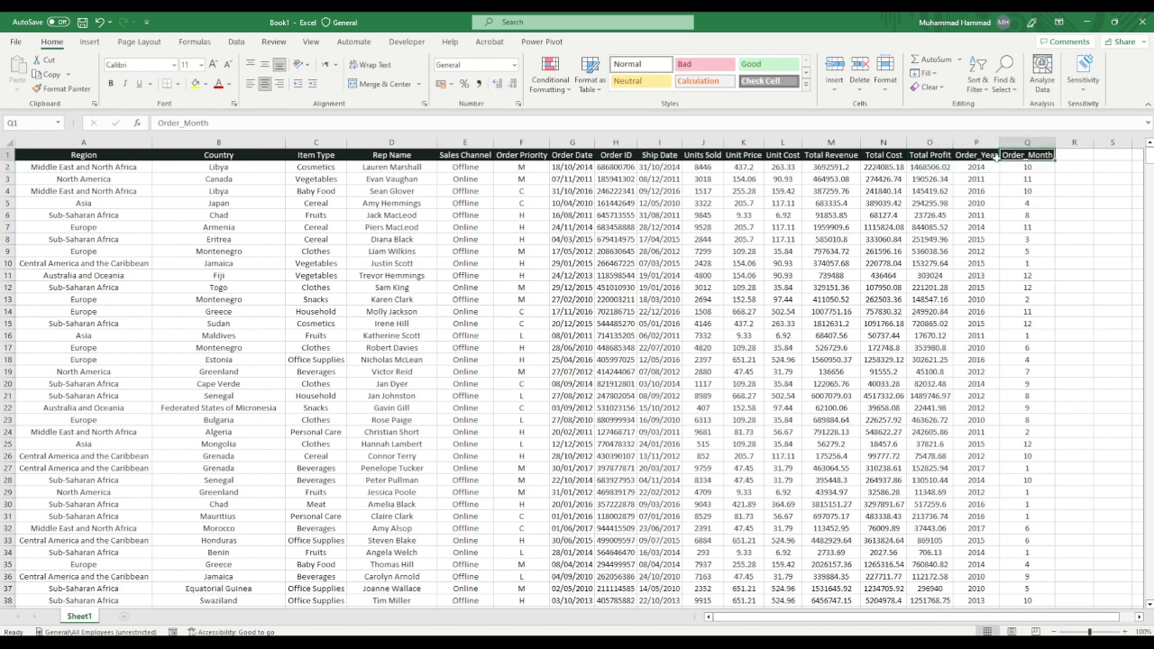
Step: Check sample Order_Month values, then select cell D11 inside the sales data with the Insert commands showing
{"action": "left_click", "coordinate": [995, 158]}
{"action": "left_click", "coordinate": [1003, 157]}
{"action": "left_click", "coordinate": [1007, 172]}
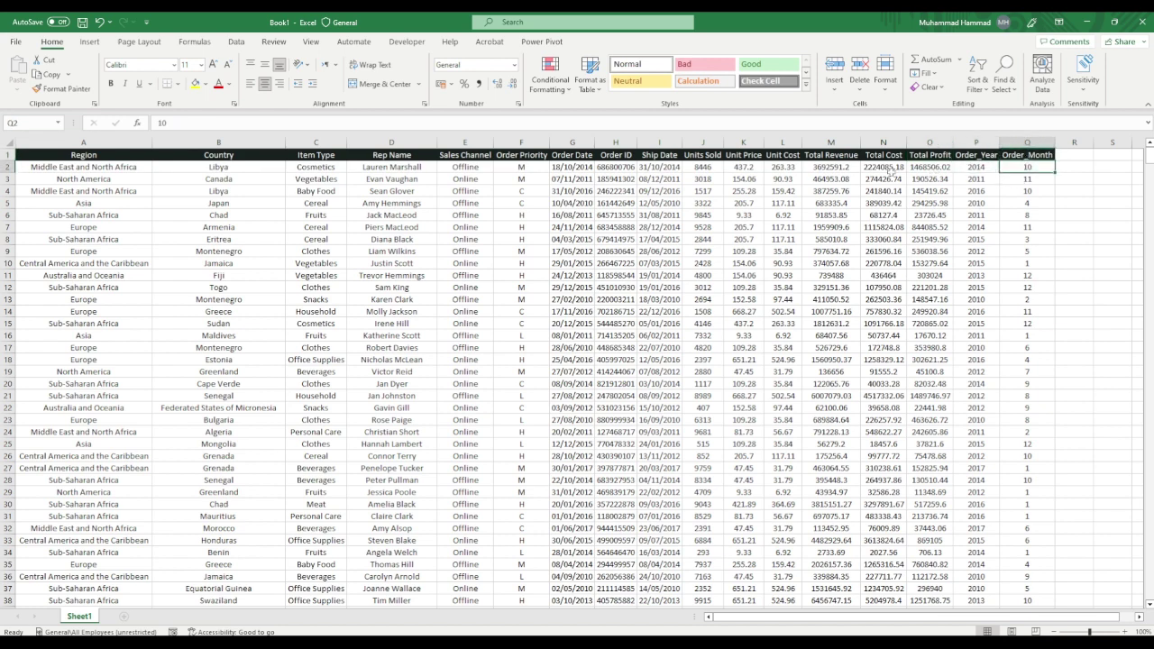
{"action": "left_click", "coordinate": [583, 155]}
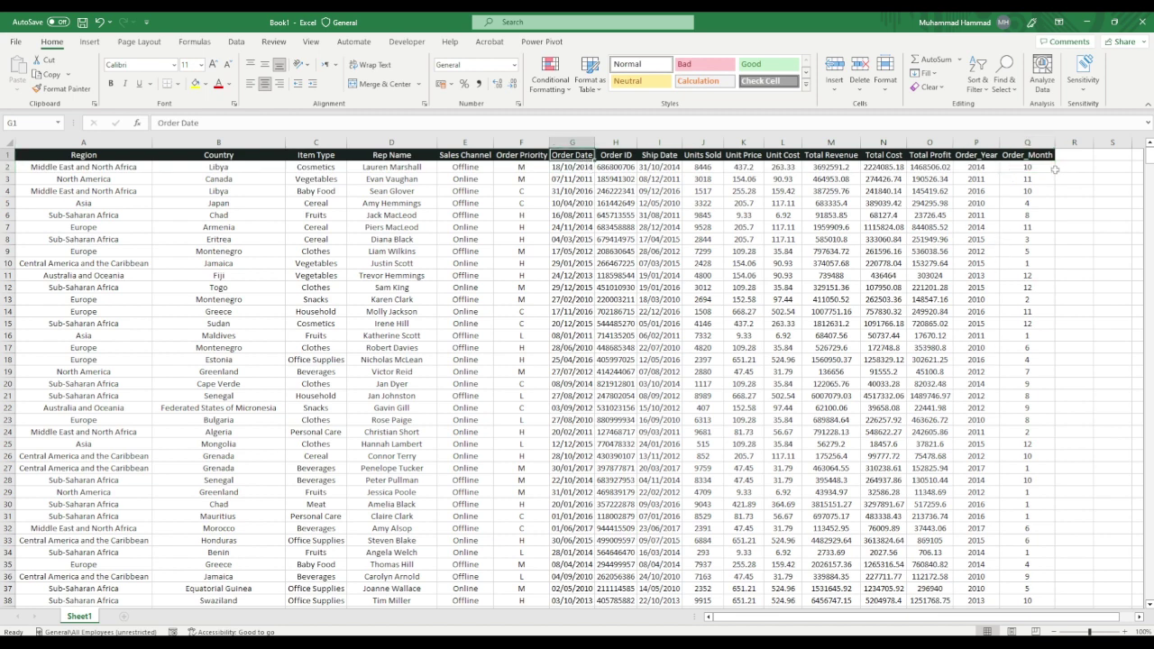
{"action": "left_click", "coordinate": [388, 273]}
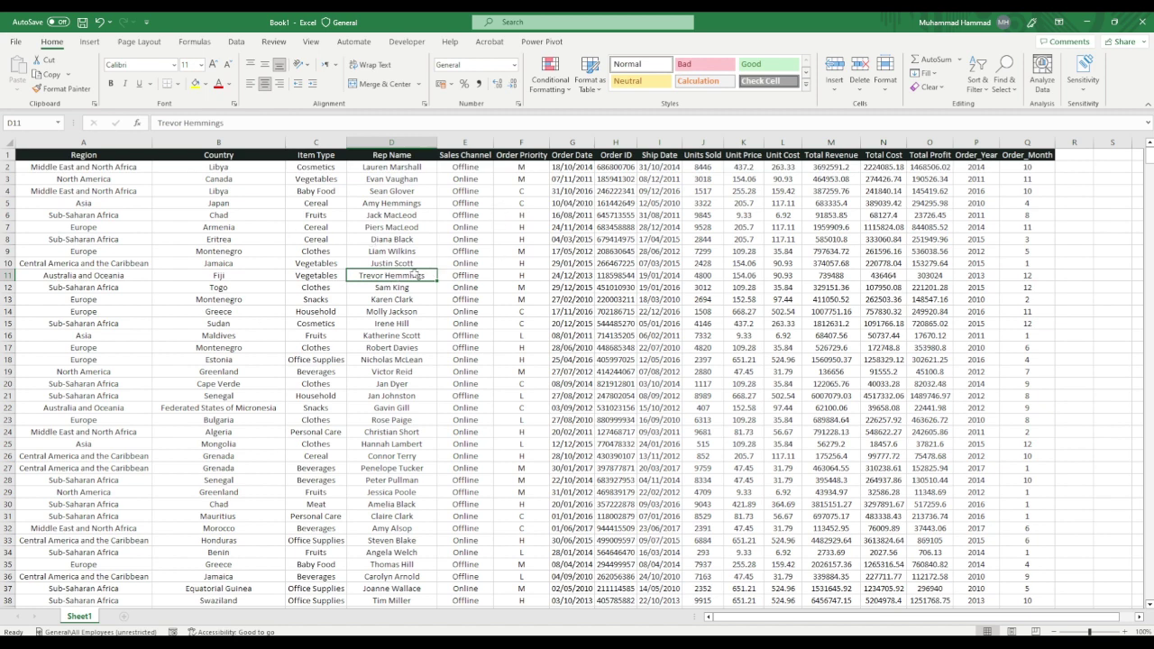
{"action": "left_click", "coordinate": [89, 42]}
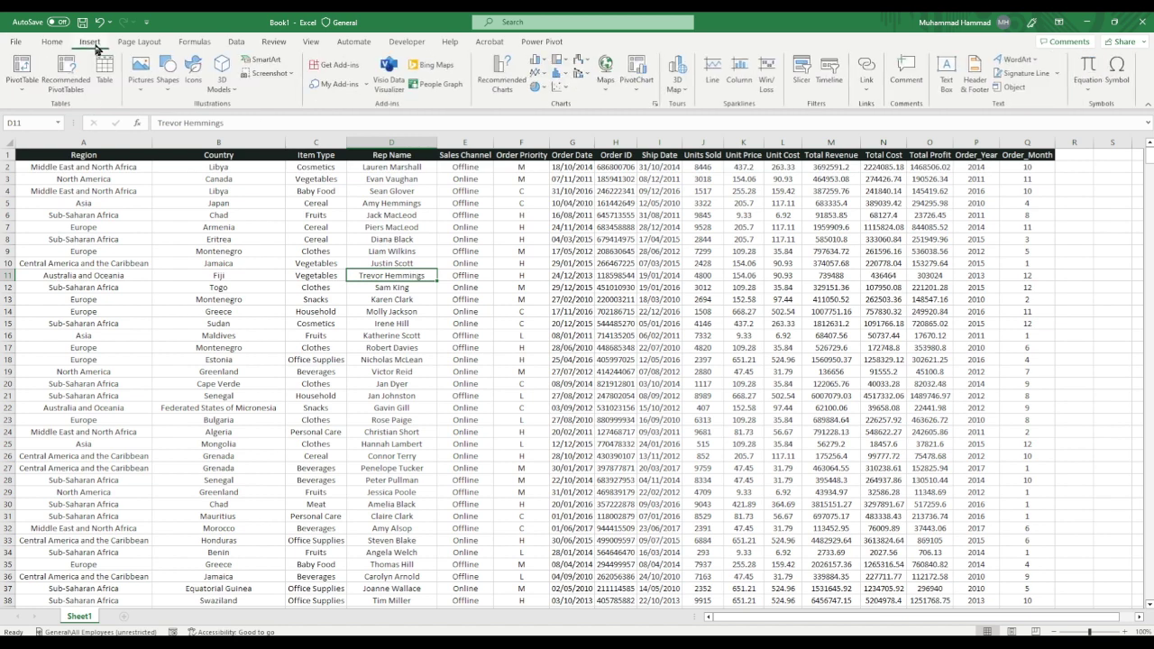
Step: Create a PivotTable from the detected Sheet1 sales range on a new worksheet
{"action": "left_click", "coordinate": [19, 66]}
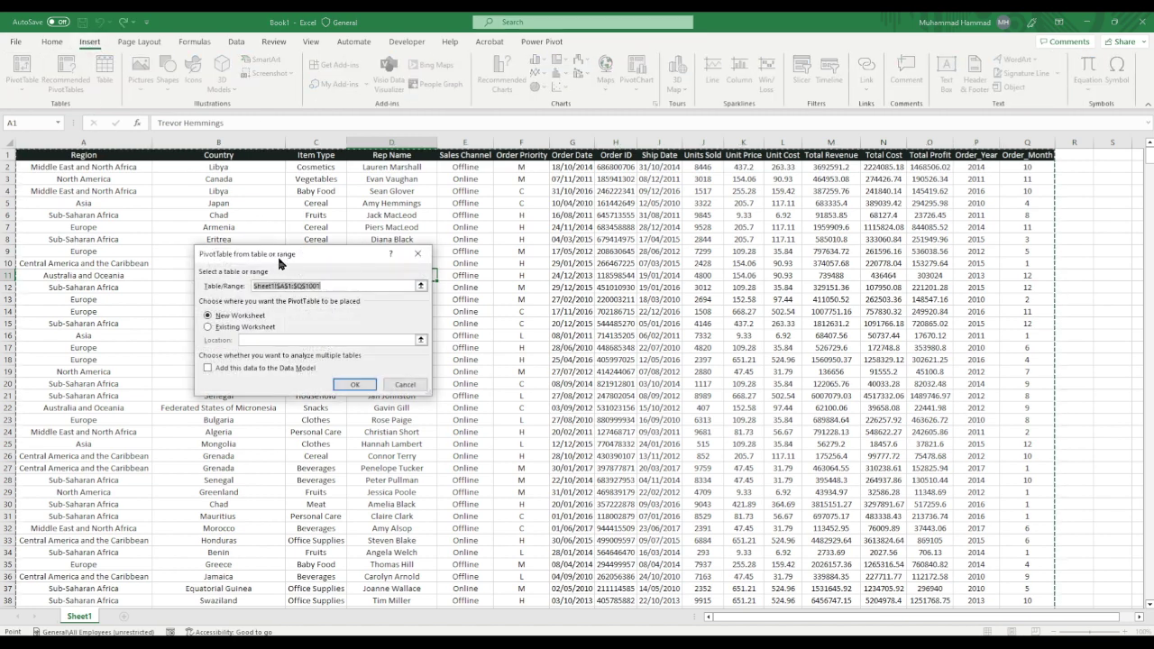
{"action": "left_click_drag", "start_coordinate": [280, 254], "coordinate": [443, 191]}
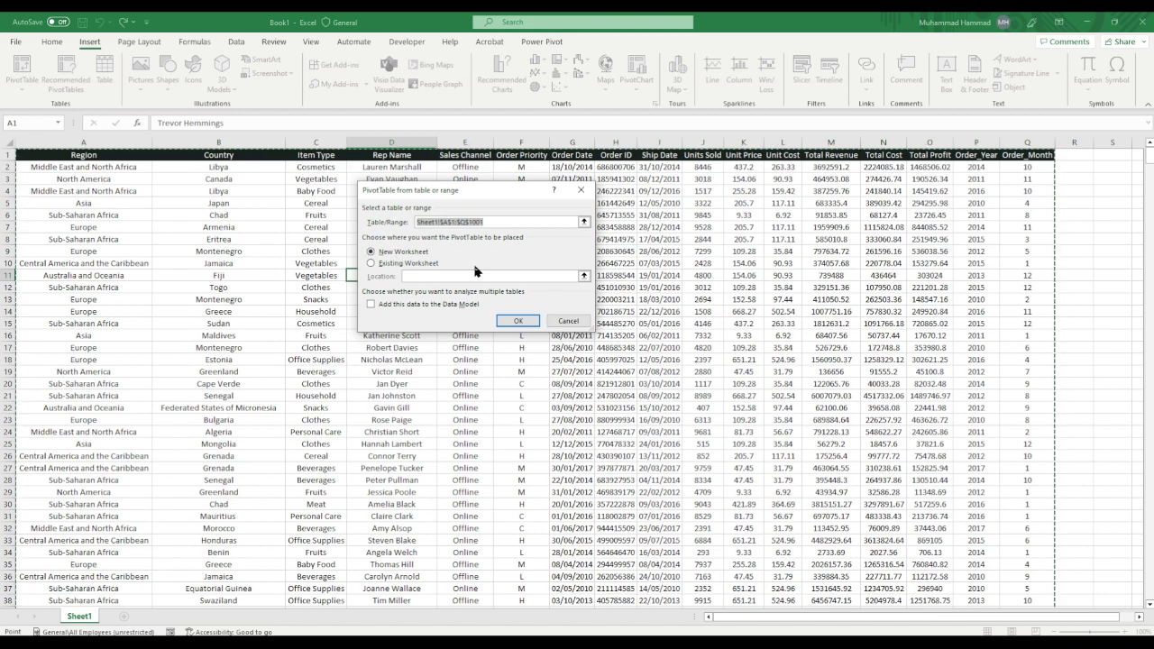
{"action": "left_click", "coordinate": [520, 321]}
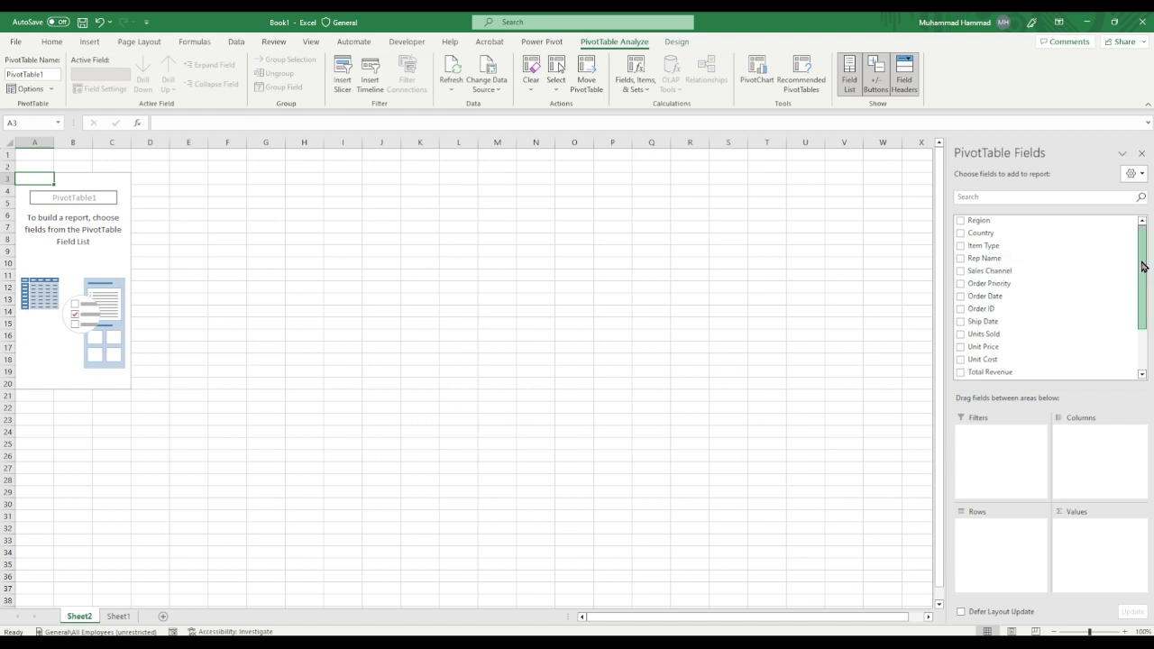
Step: Make PivotTable1 sum Total Revenue by Order_Year for 2010–2017, then select the whole table
{"action": "left_click_drag", "start_coordinate": [1143, 266], "coordinate": [1143, 307]}
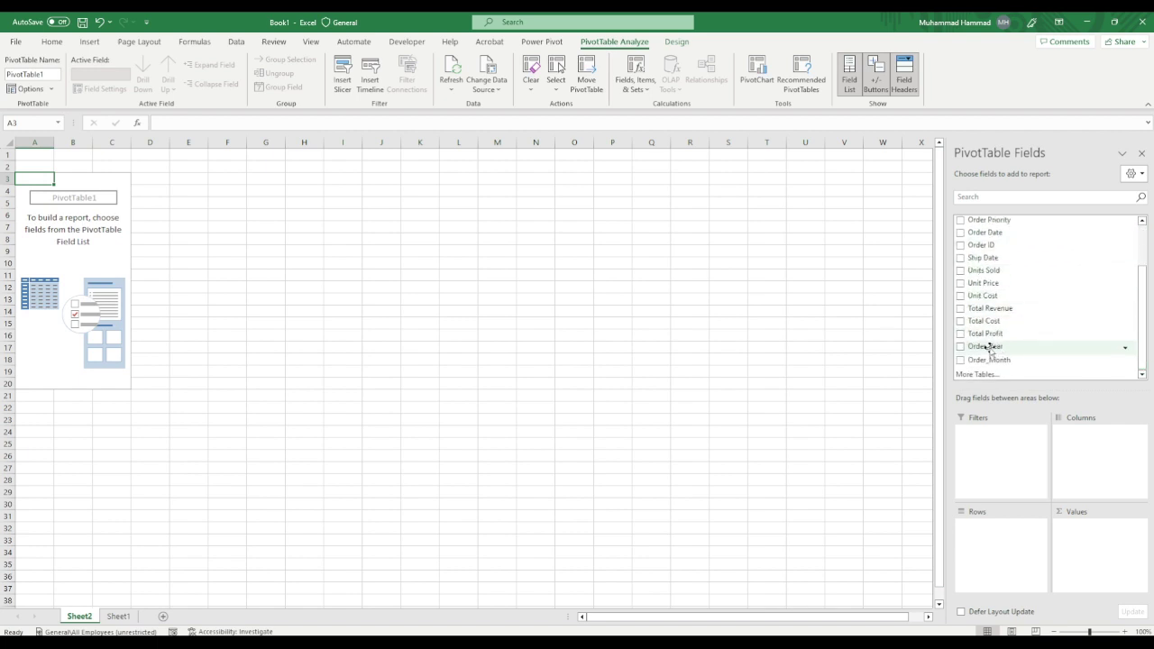
{"action": "left_click_drag", "start_coordinate": [987, 348], "coordinate": [995, 530]}
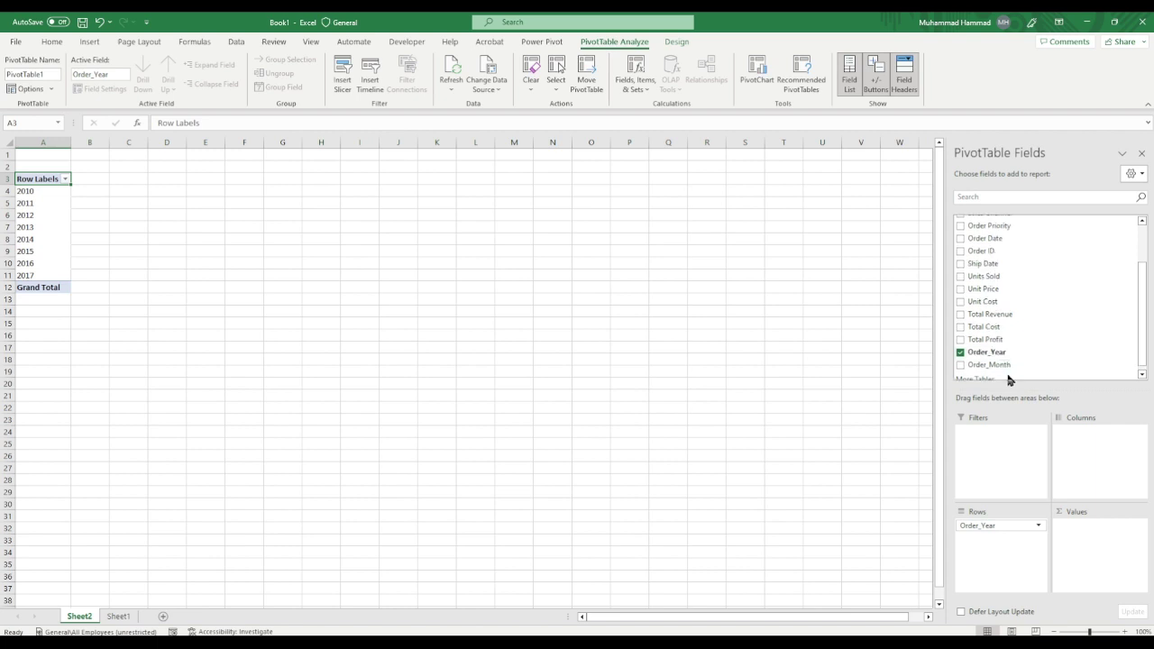
{"action": "left_click_drag", "start_coordinate": [978, 314], "coordinate": [1086, 541]}
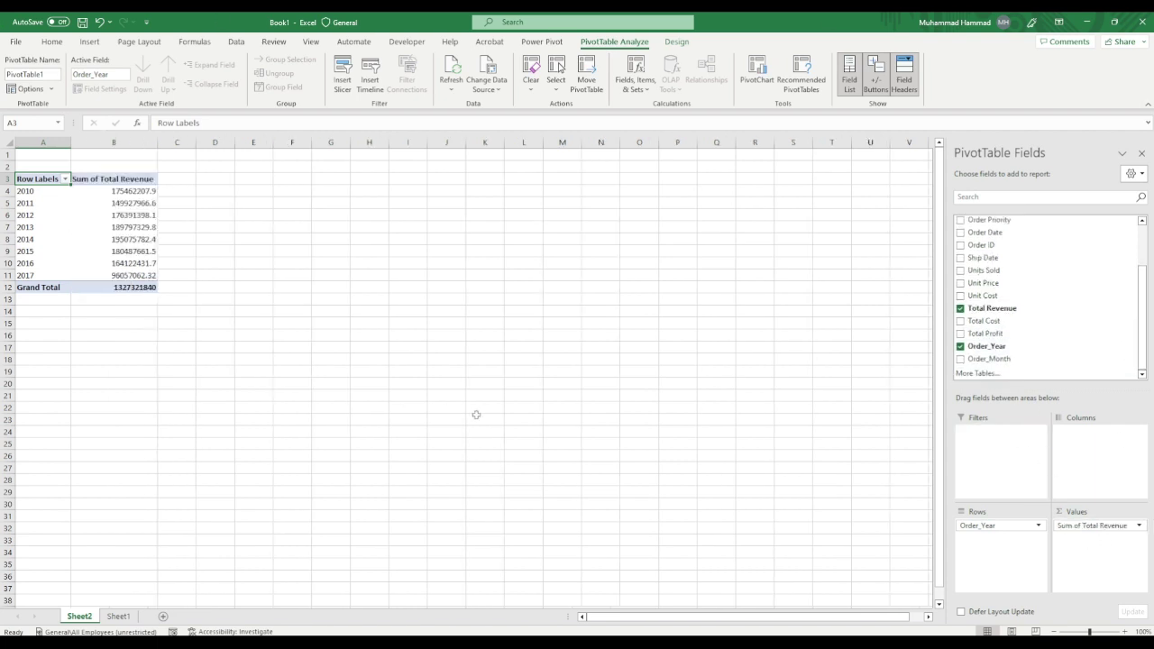
{"action": "scroll", "coordinate": [114, 262], "scroll_direction": "up", "scroll_amount": 1}
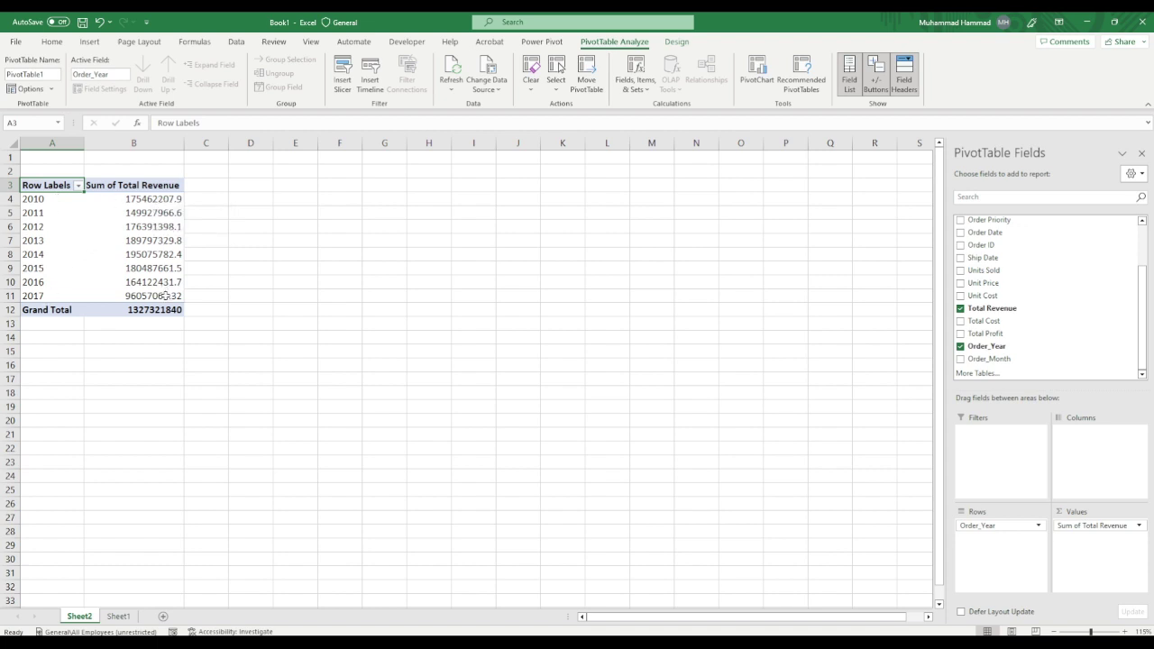
{"action": "mouse_move", "coordinate": [165, 296]}
{"action": "mouse_move", "coordinate": [116, 239]}
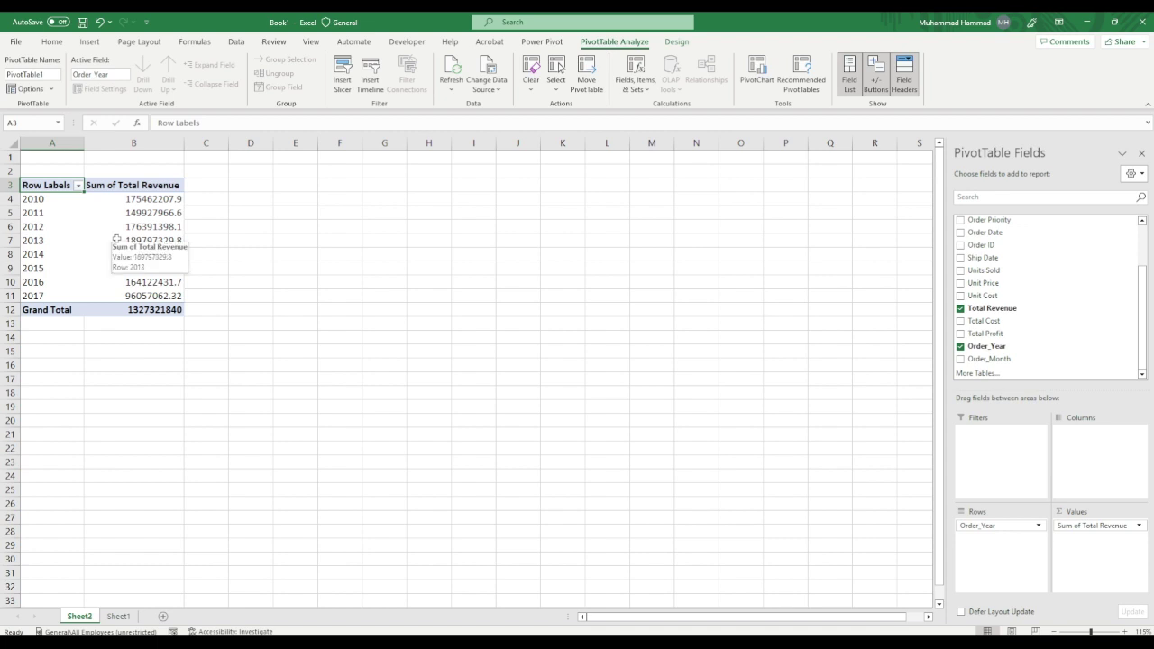
{"action": "key", "text": "ctrl+a"}
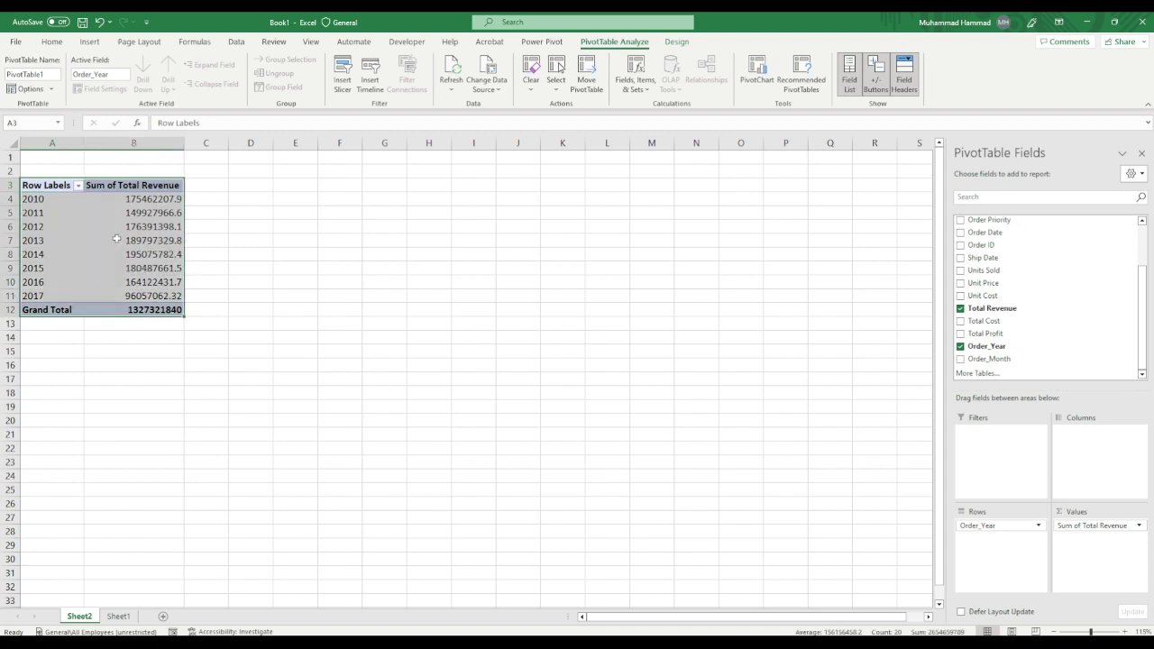
Step: Insert a line PivotChart of revenue by year and place it, enlarged, beside the pivot table from column E
{"action": "left_click", "coordinate": [90, 43]}
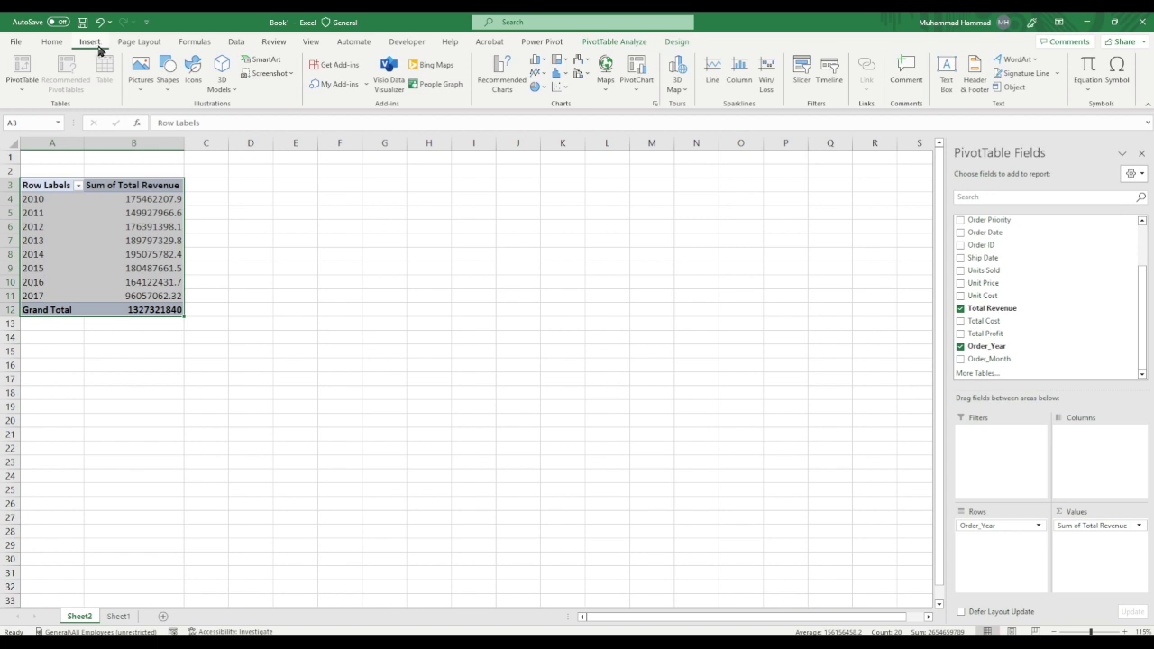
{"action": "left_click", "coordinate": [508, 72]}
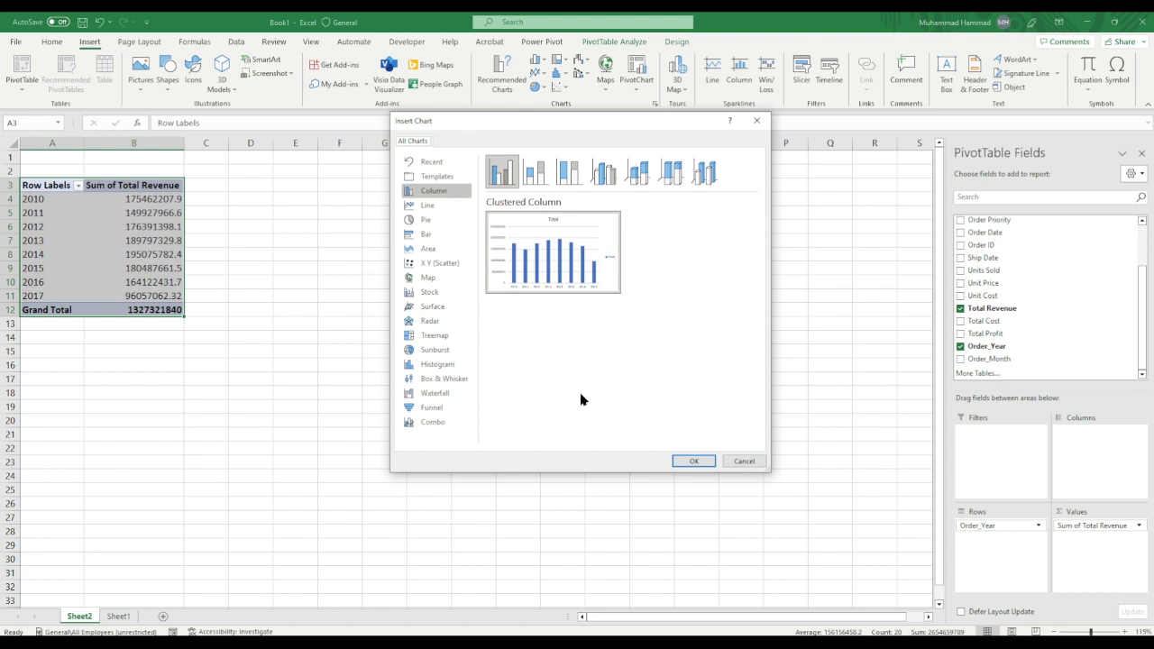
{"action": "left_click", "coordinate": [429, 208]}
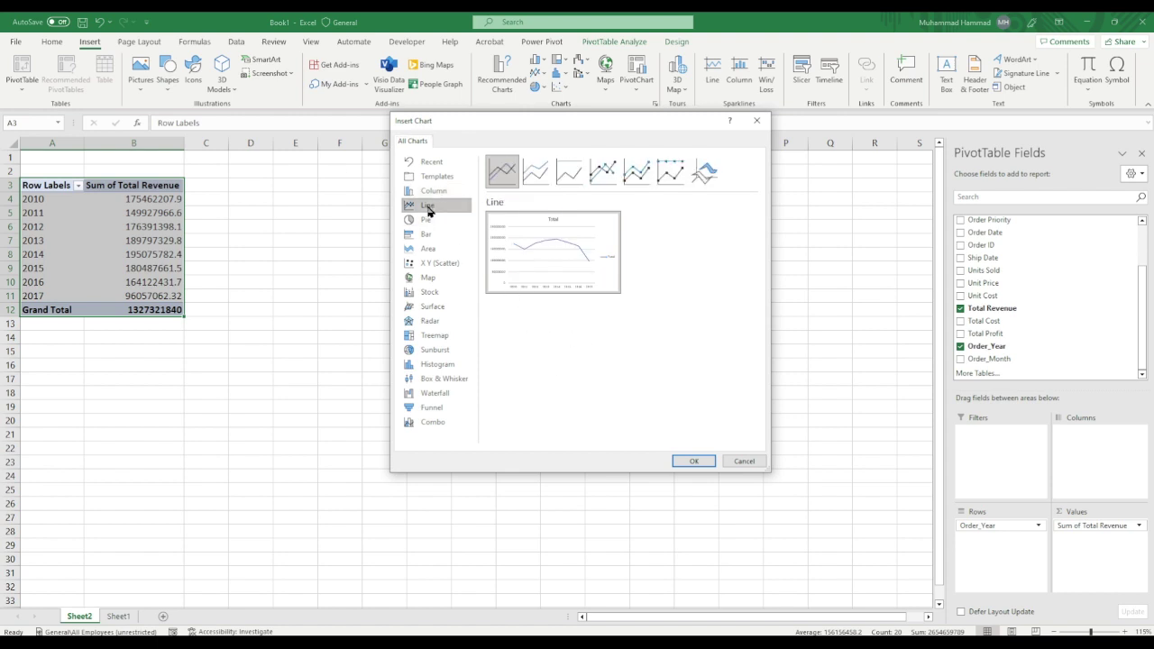
{"action": "left_click", "coordinate": [692, 461]}
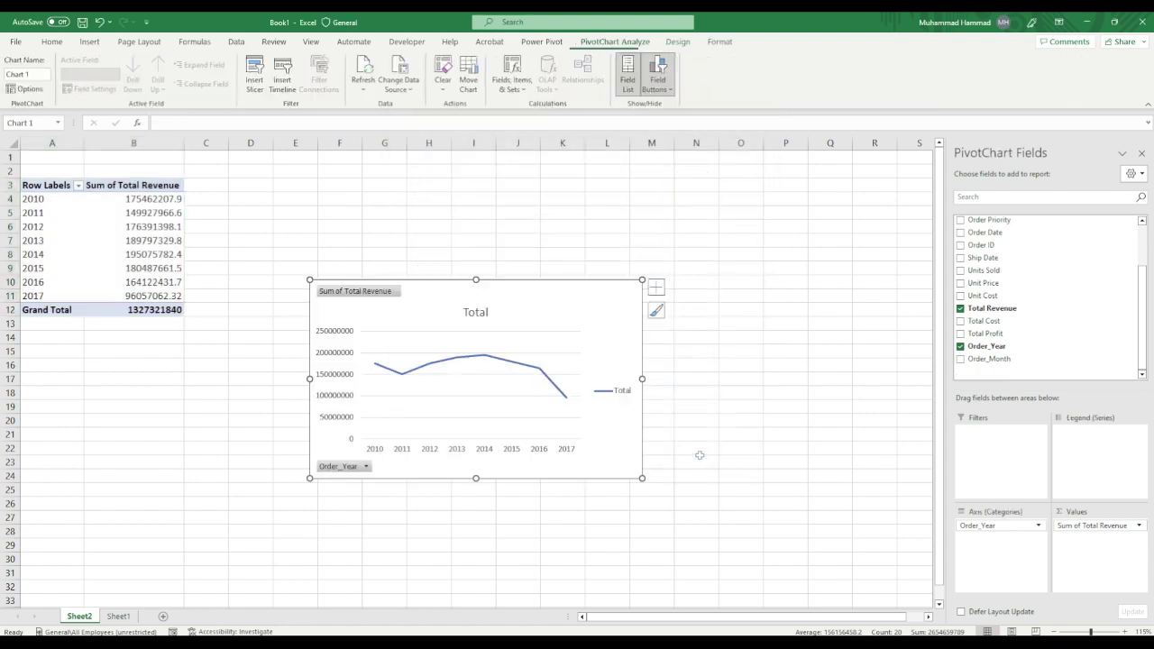
{"action": "left_click_drag", "start_coordinate": [600, 326], "coordinate": [644, 205]}
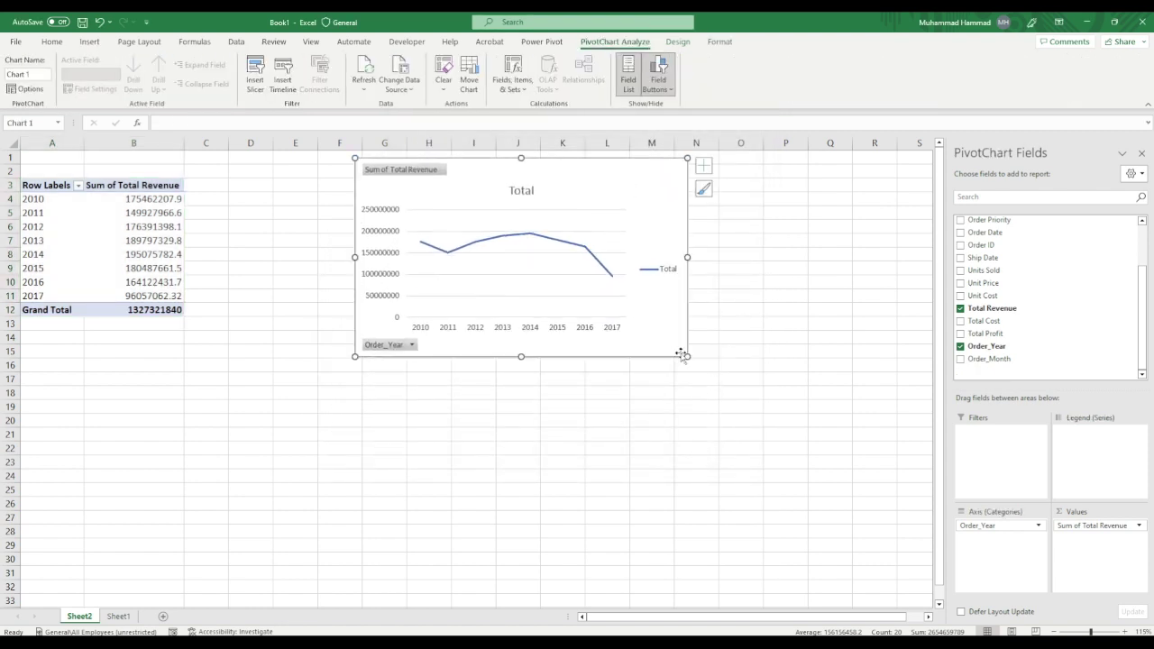
{"action": "left_click_drag", "start_coordinate": [687, 357], "coordinate": [768, 481]}
{"action": "left_click_drag", "start_coordinate": [711, 185], "coordinate": [627, 187]}
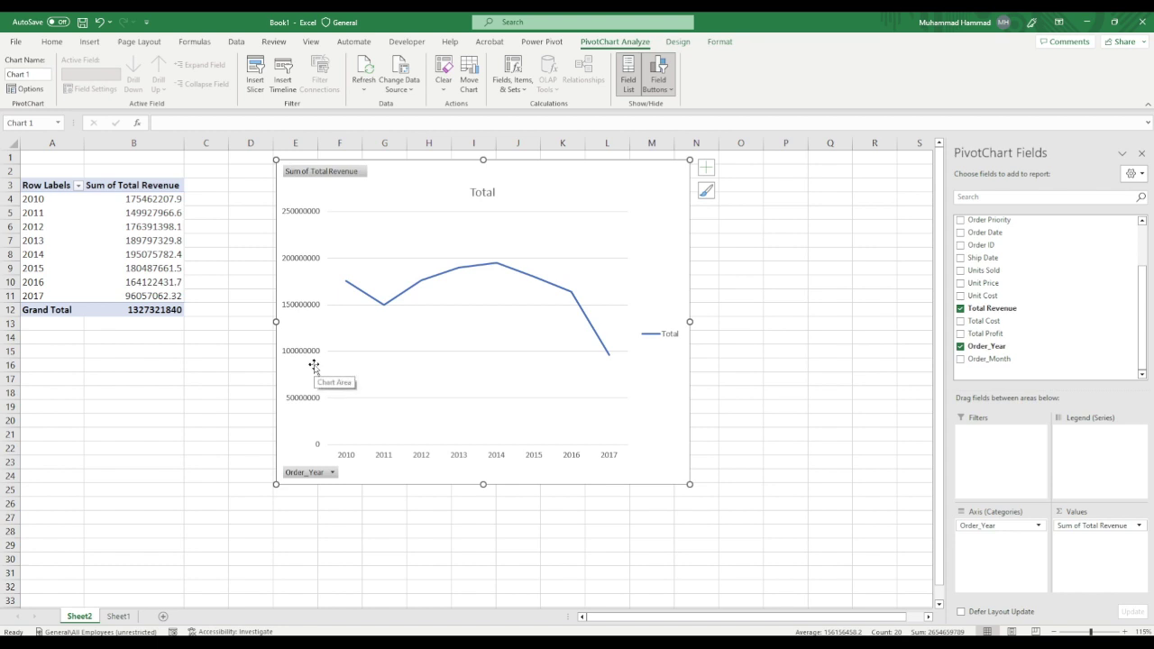
Step: Add axis titles to the chart and label the horizontal axis 'Year'
{"action": "left_click", "coordinate": [706, 168]}
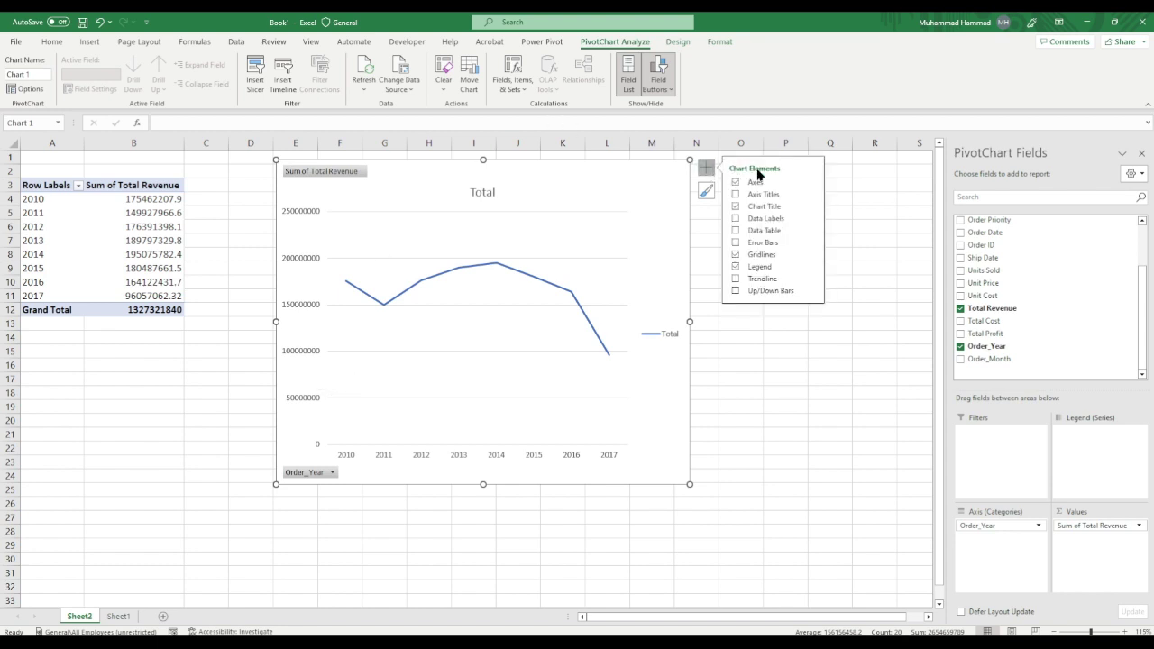
{"action": "left_click", "coordinate": [753, 194]}
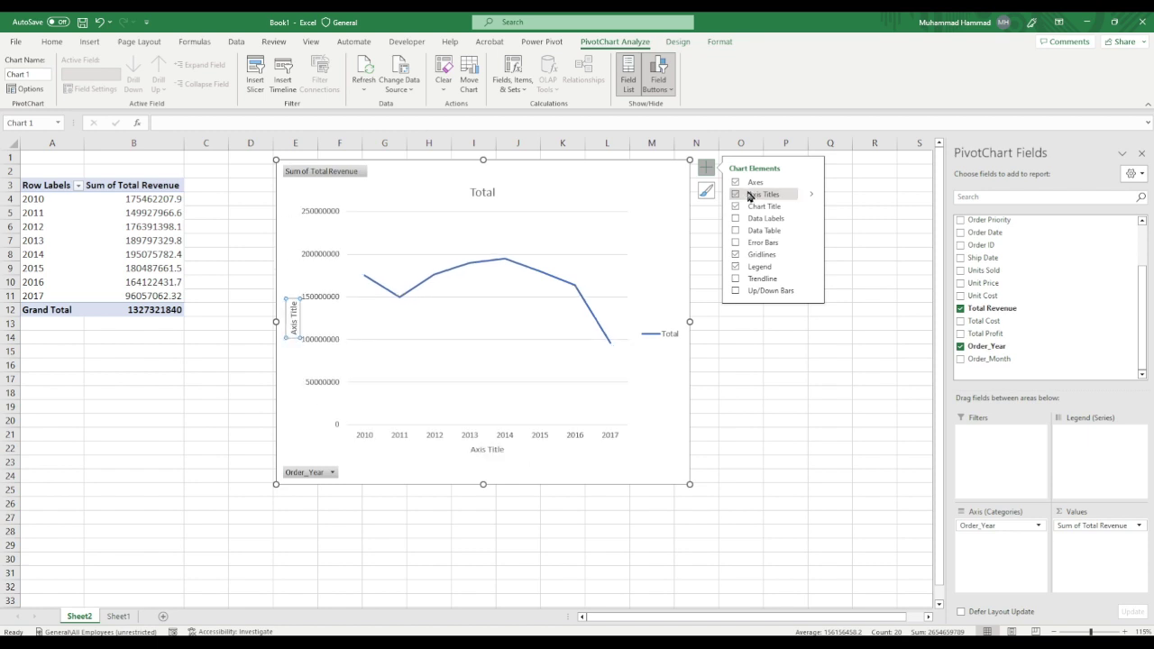
{"action": "left_click", "coordinate": [475, 450]}
{"action": "type", "text": "Ye"}
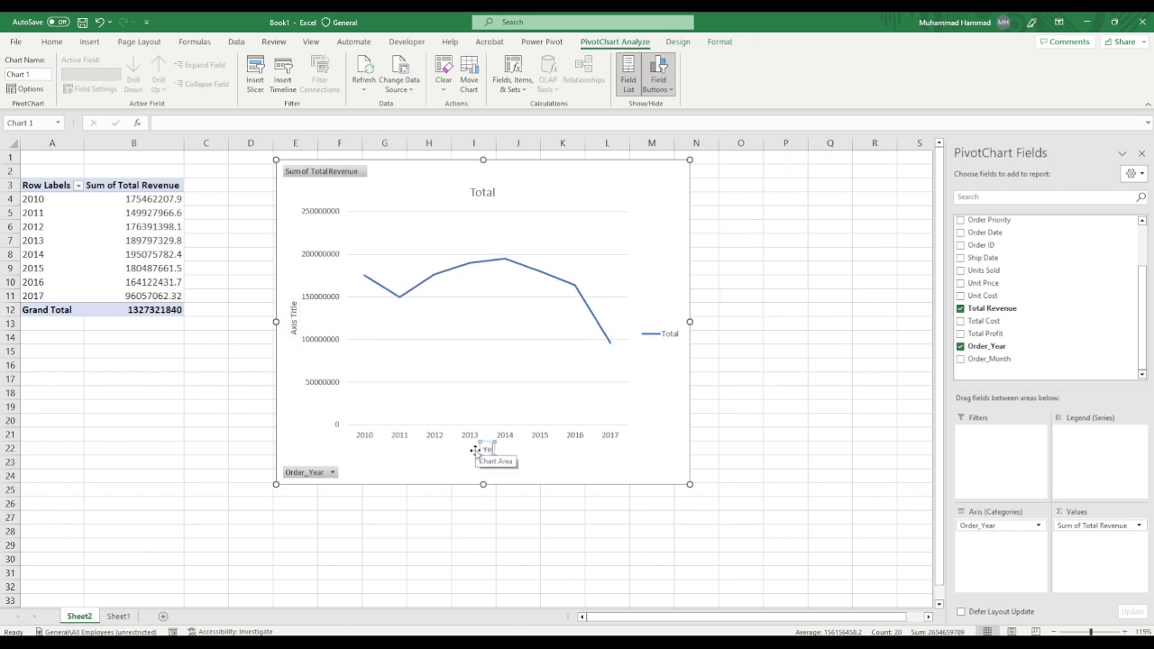
{"action": "type", "text": "ar"}
{"action": "left_click_drag", "start_coordinate": [474, 450], "coordinate": [475, 451]}
{"action": "left_click", "coordinate": [475, 451]}
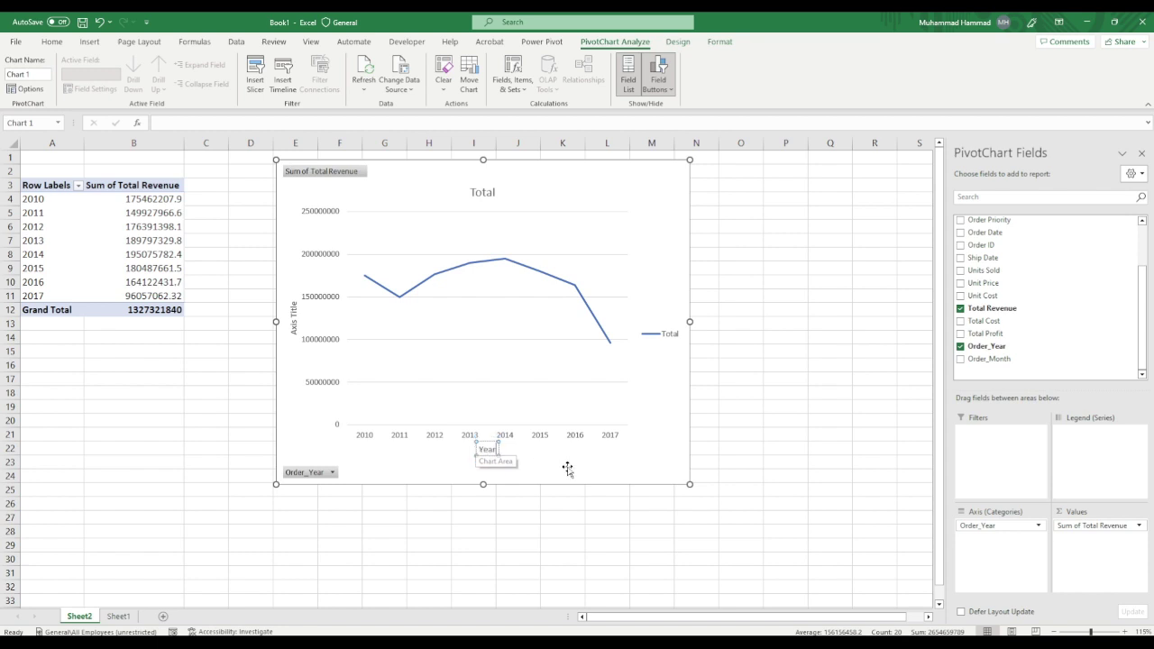
Step: Title the vertical axis 'Revenue' and remove the Total legend
{"action": "left_click", "coordinate": [285, 313]}
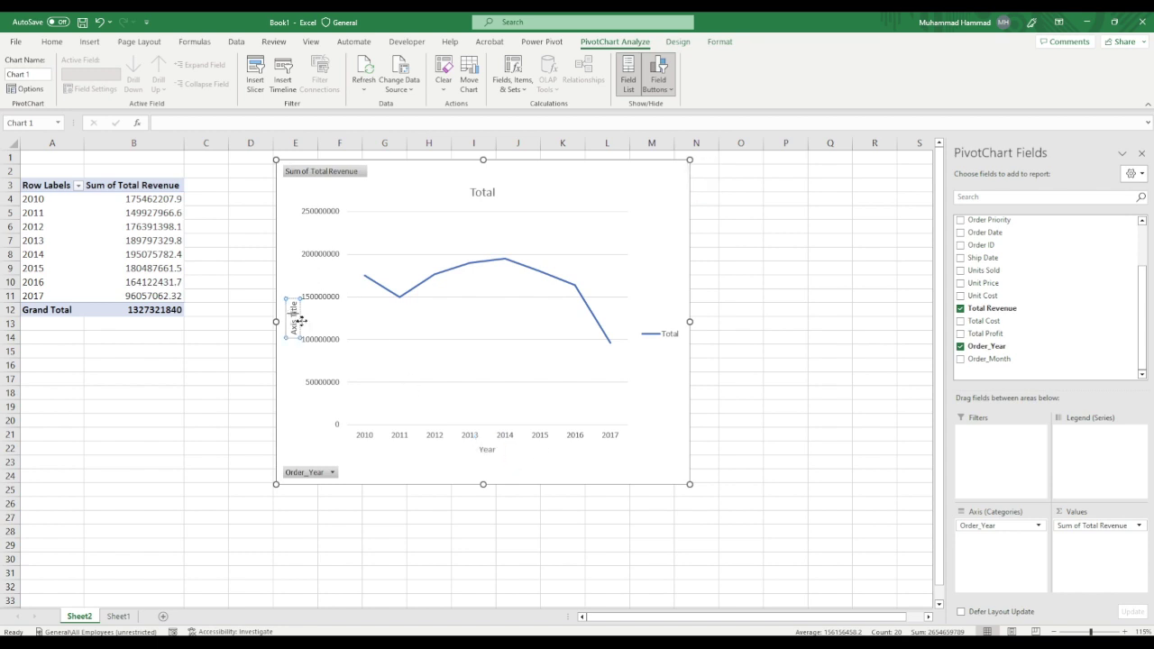
{"action": "triple_click", "coordinate": [300, 321]}
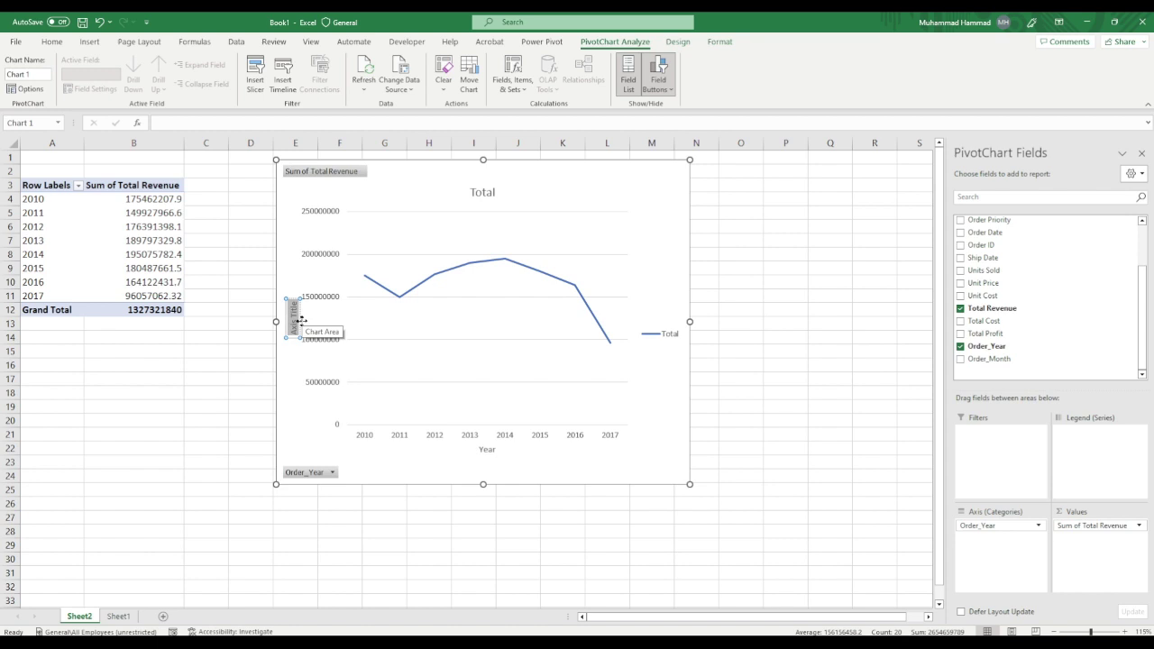
{"action": "type", "text": "Revenue"}
{"action": "left_click", "coordinate": [301, 424]}
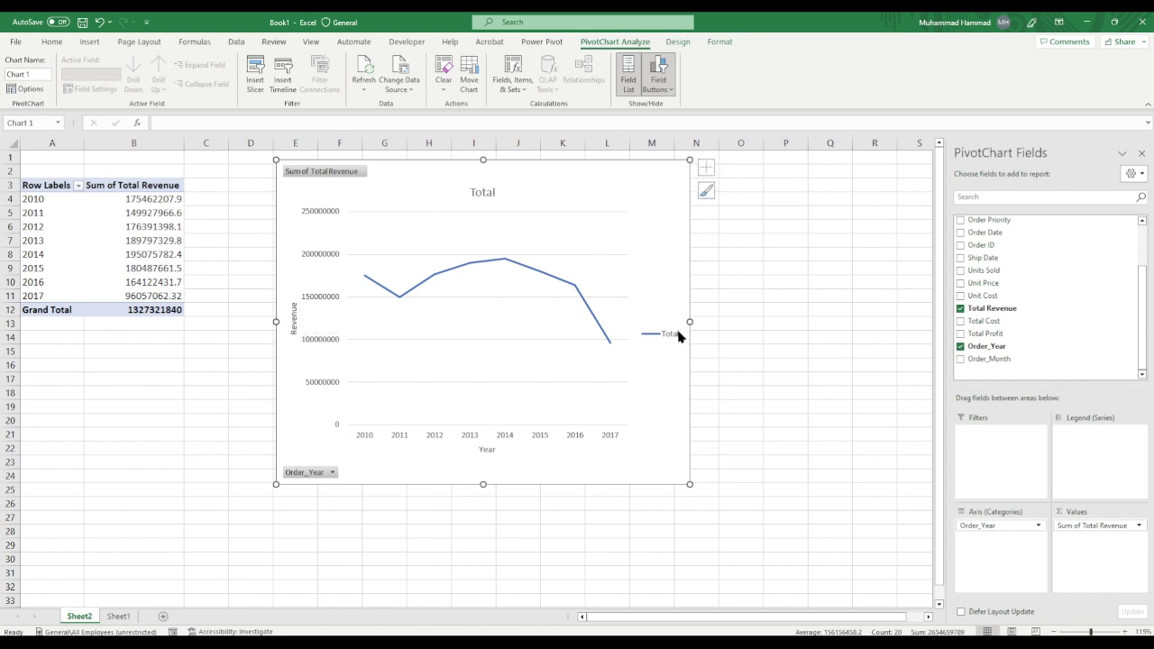
{"action": "left_click", "coordinate": [706, 167]}
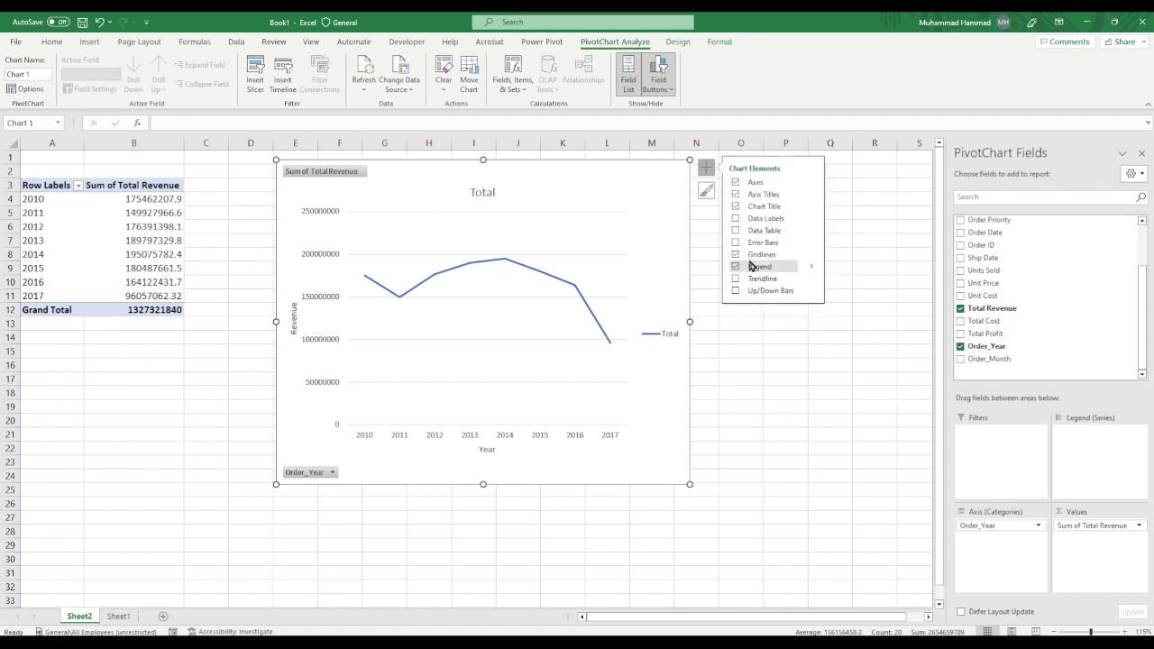
{"action": "left_click", "coordinate": [734, 267]}
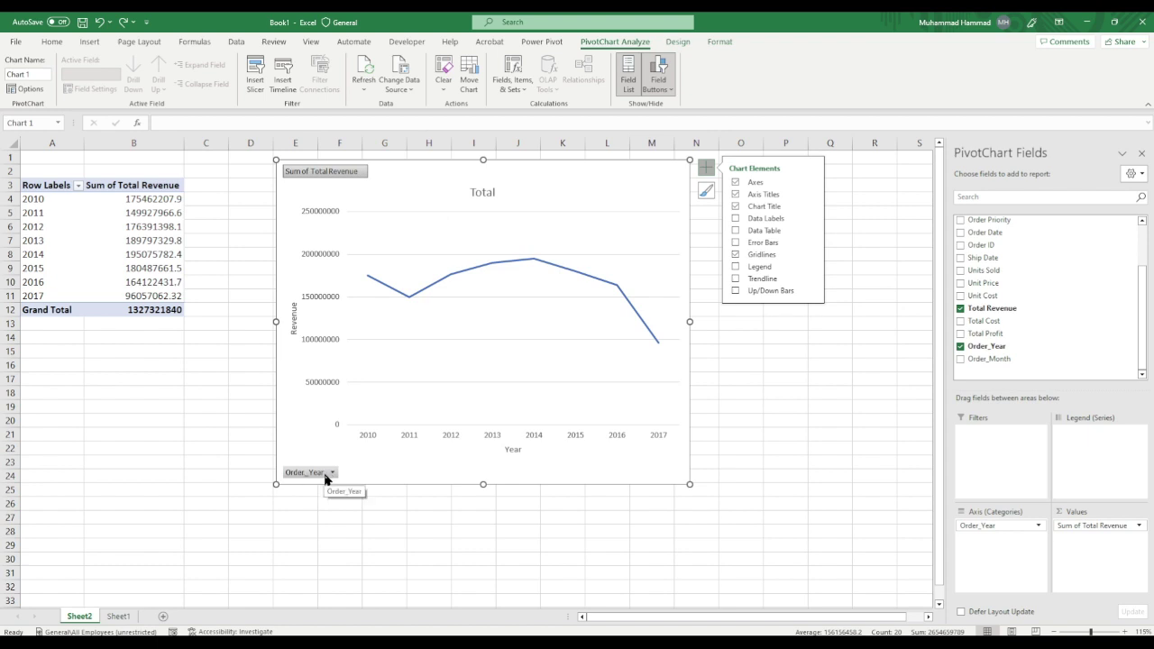
Step: Hide all field buttons on the revenue chart and bring up its style choices
{"action": "right_click", "coordinate": [347, 178]}
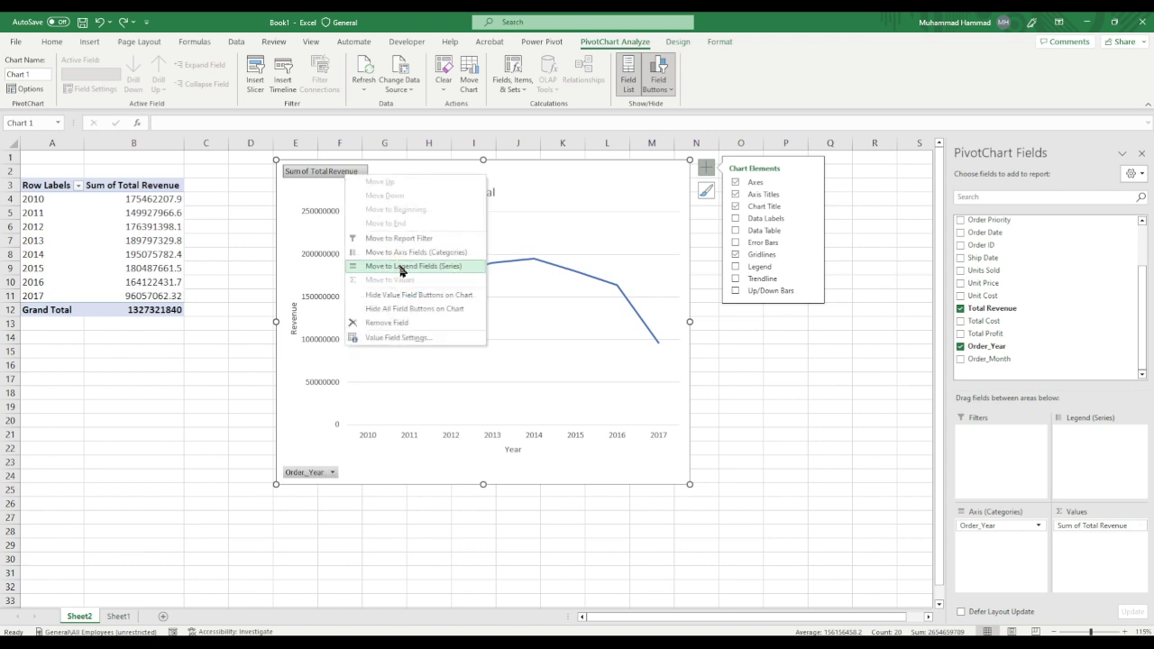
{"action": "left_click", "coordinate": [432, 309]}
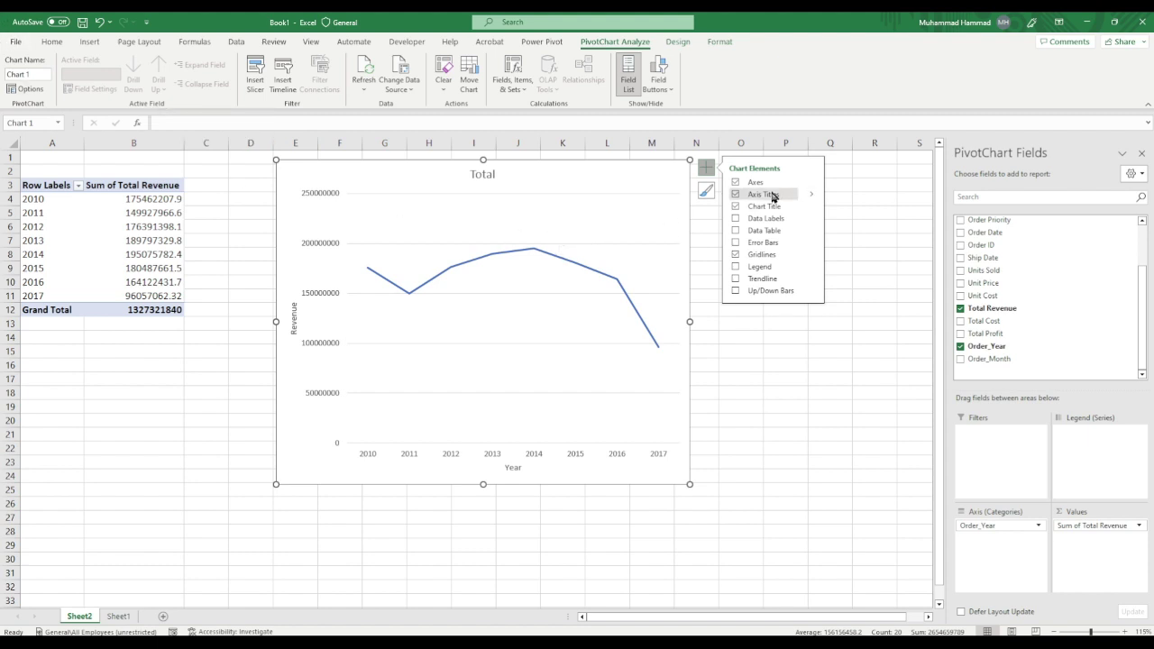
{"action": "left_click", "coordinate": [705, 191]}
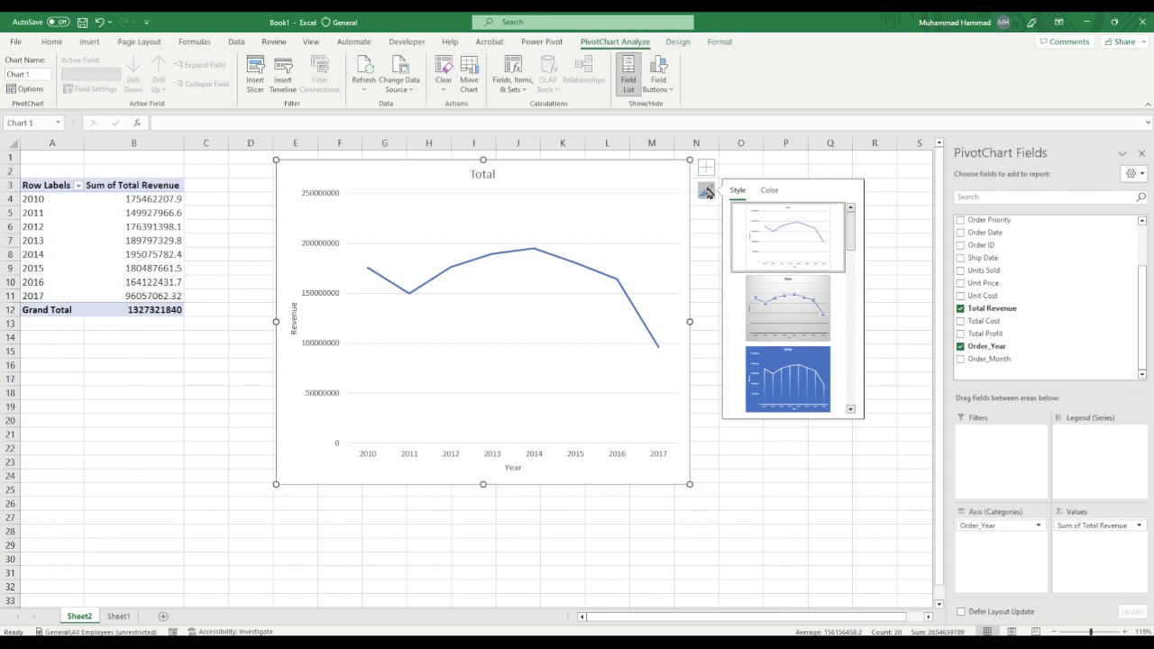
Step: Apply a chart style with a bold title, value labels on each point and vertical gridlines
{"action": "left_click", "coordinate": [708, 192]}
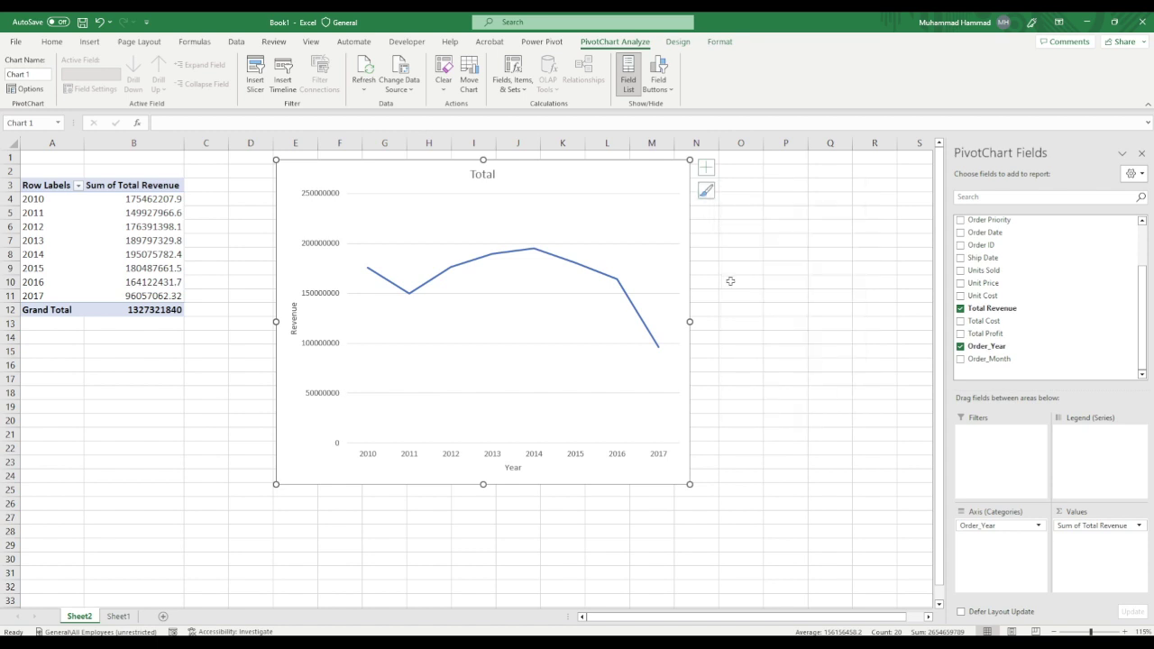
{"action": "left_click", "coordinate": [707, 192]}
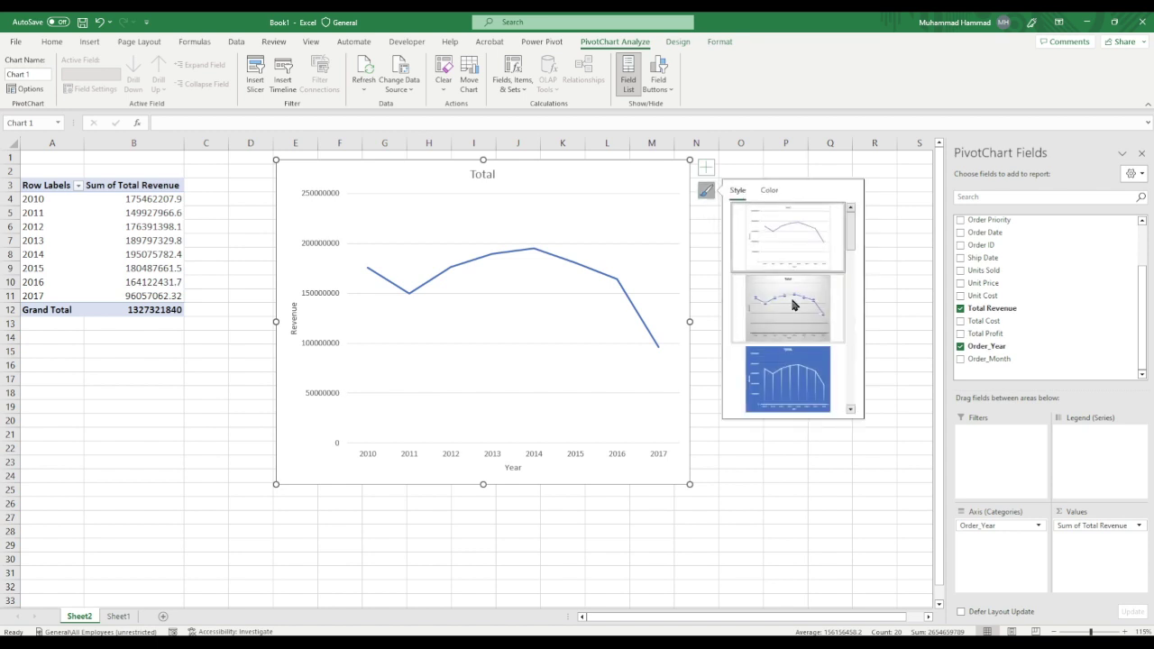
{"action": "scroll", "coordinate": [792, 305], "scroll_direction": "down", "scroll_amount": 3}
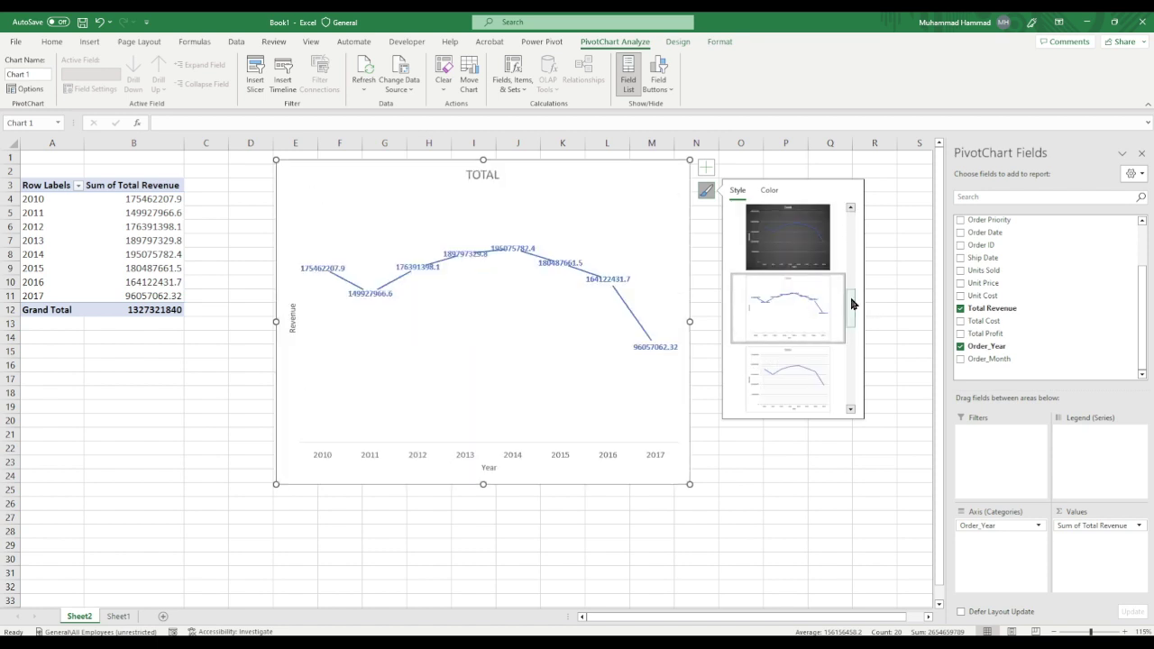
{"action": "left_click_drag", "start_coordinate": [850, 302], "coordinate": [851, 344]}
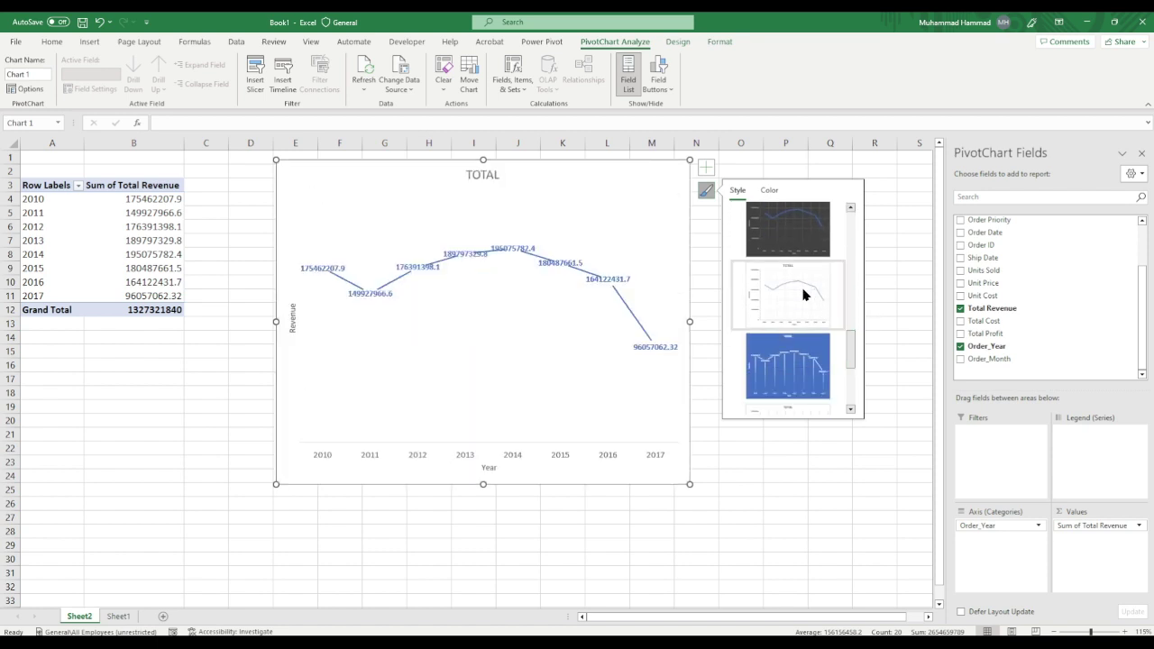
{"action": "left_click", "coordinate": [825, 341]}
{"action": "scroll", "coordinate": [850, 344], "scroll_direction": "down", "scroll_amount": 1}
{"action": "left_click_drag", "start_coordinate": [850, 344], "coordinate": [848, 355]}
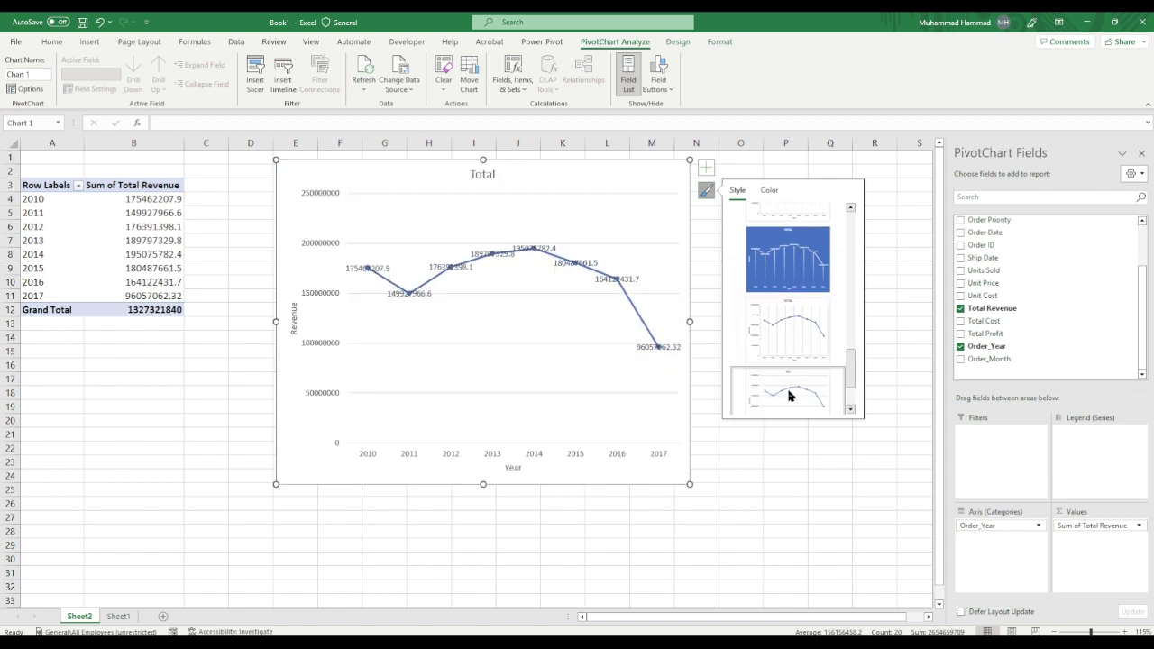
{"action": "left_click", "coordinate": [793, 335]}
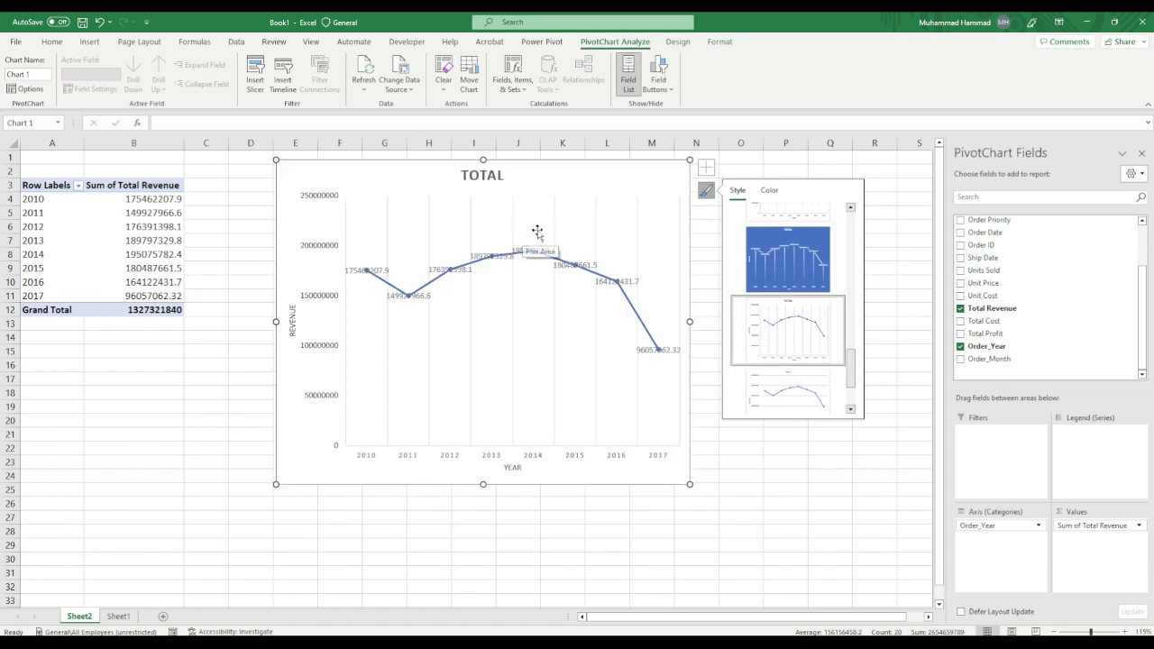
Step: Recolour the chart with the green palette and deselect it
{"action": "left_click", "coordinate": [768, 190]}
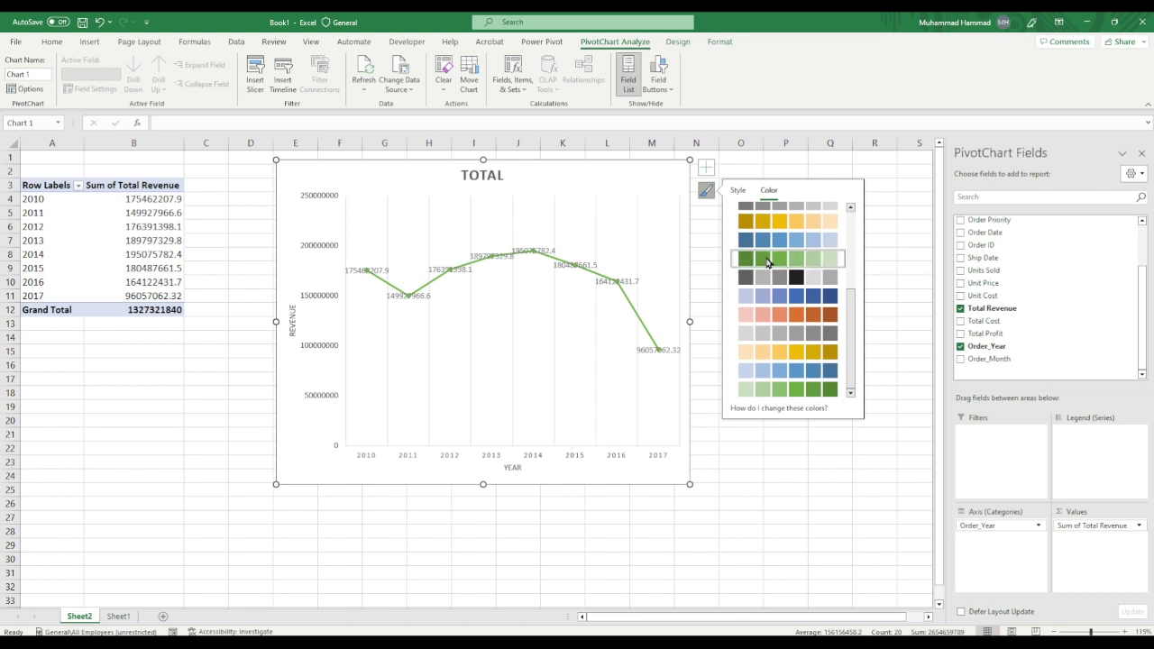
{"action": "left_click", "coordinate": [768, 262]}
{"action": "left_click", "coordinate": [666, 518]}
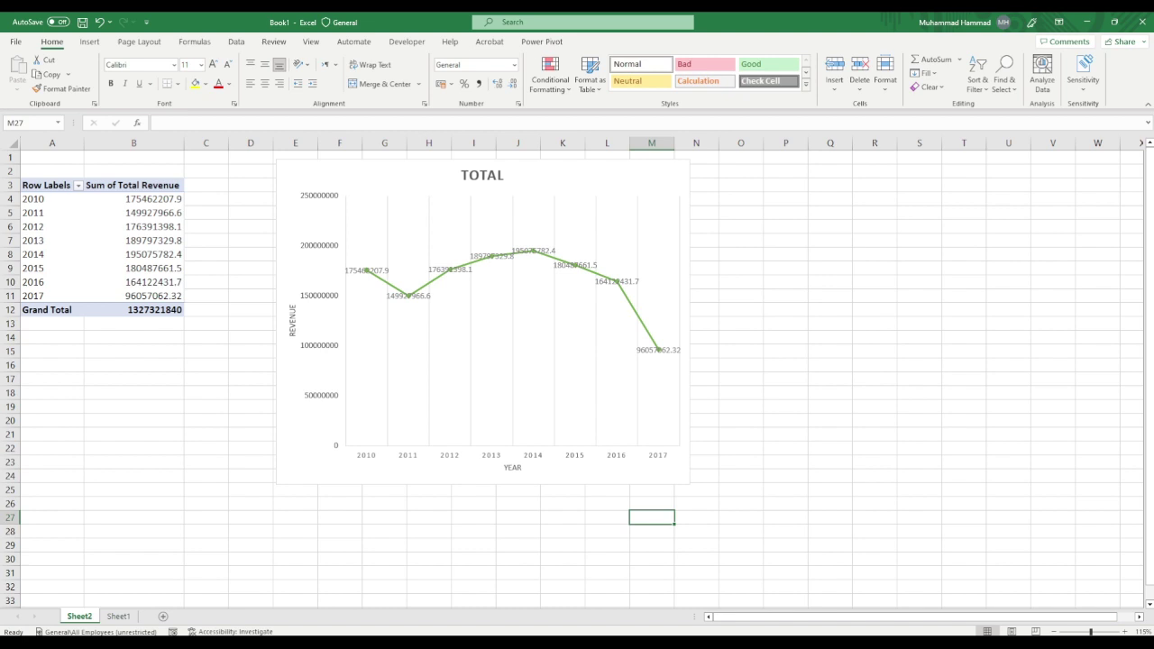
Step: Give the data labels a Custom number format so revenue shows in millions, like 175M
{"action": "left_click", "coordinate": [367, 269]}
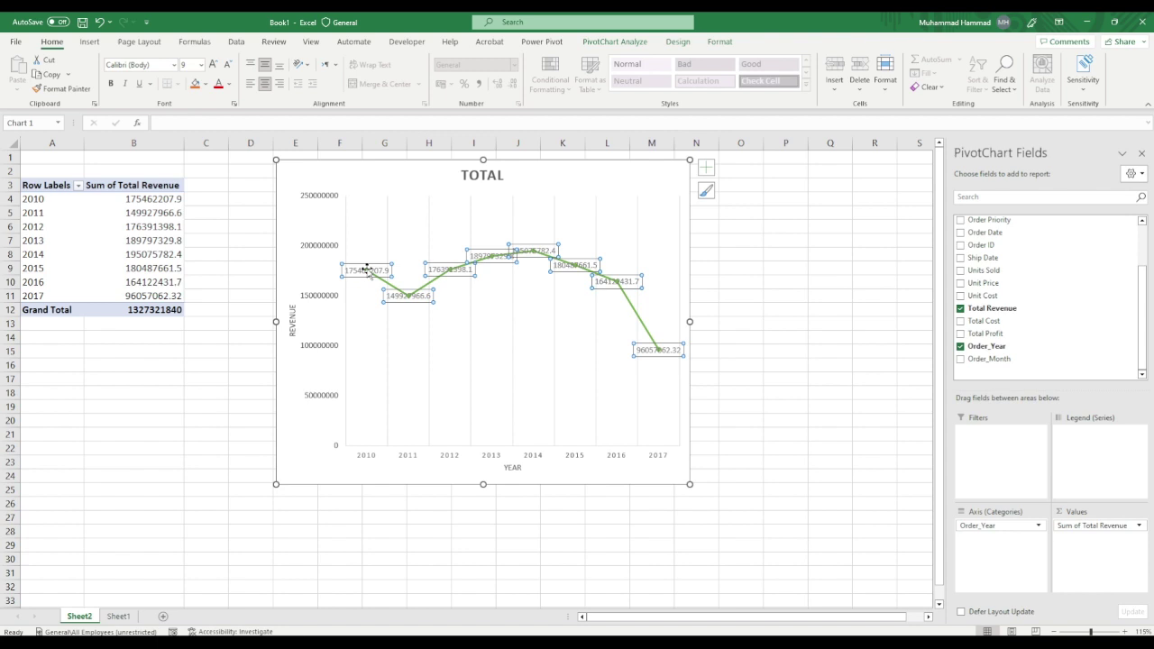
{"action": "left_click", "coordinate": [367, 267]}
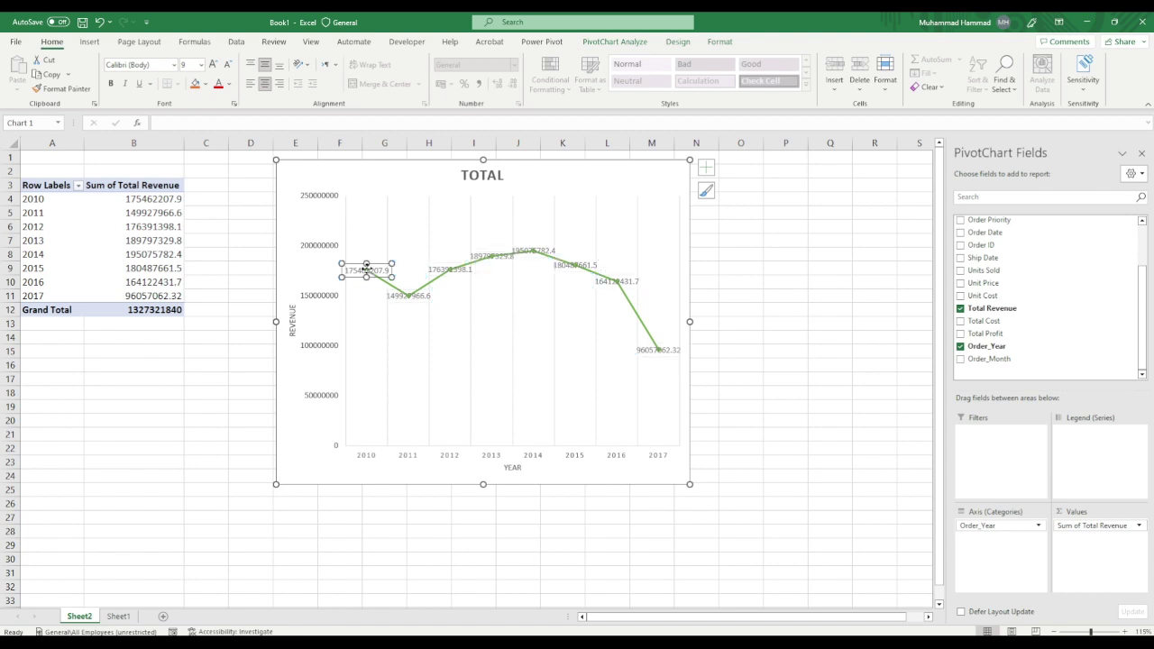
{"action": "left_click", "coordinate": [410, 298]}
{"action": "left_click", "coordinate": [382, 271]}
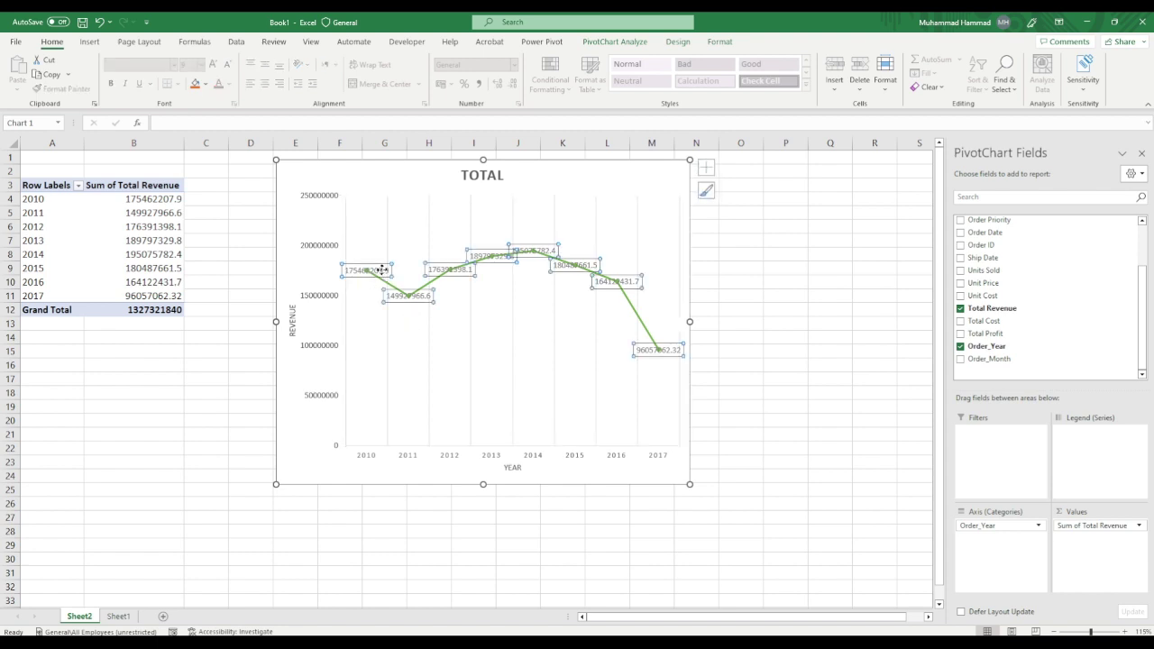
{"action": "right_click", "coordinate": [383, 271]}
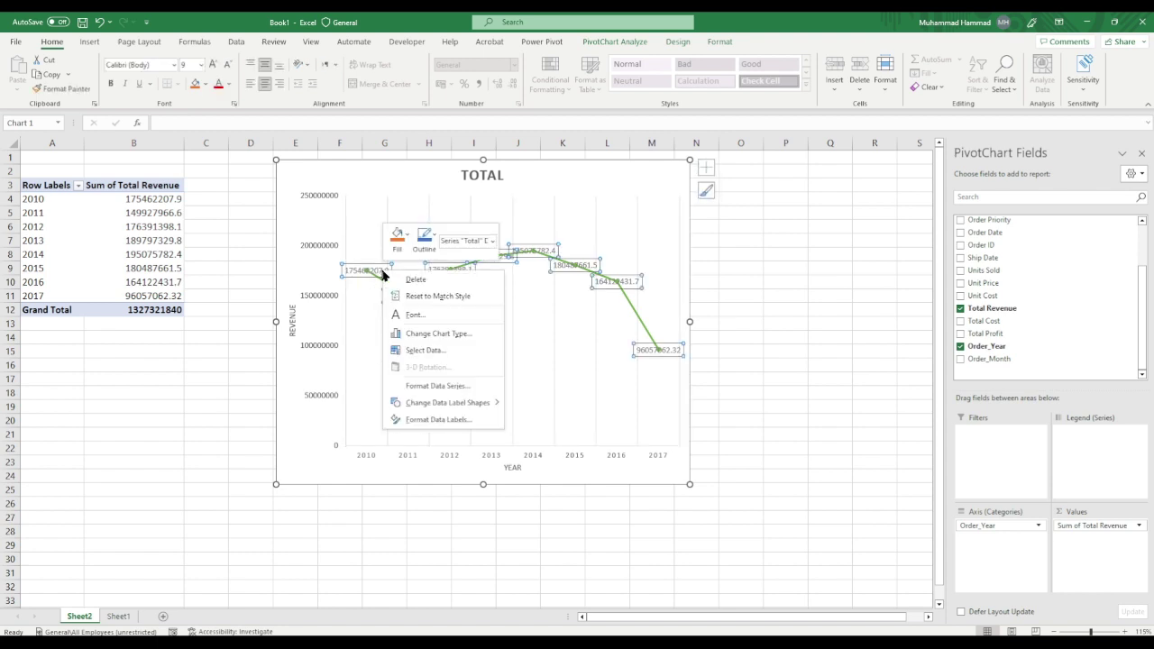
{"action": "left_click", "coordinate": [438, 420]}
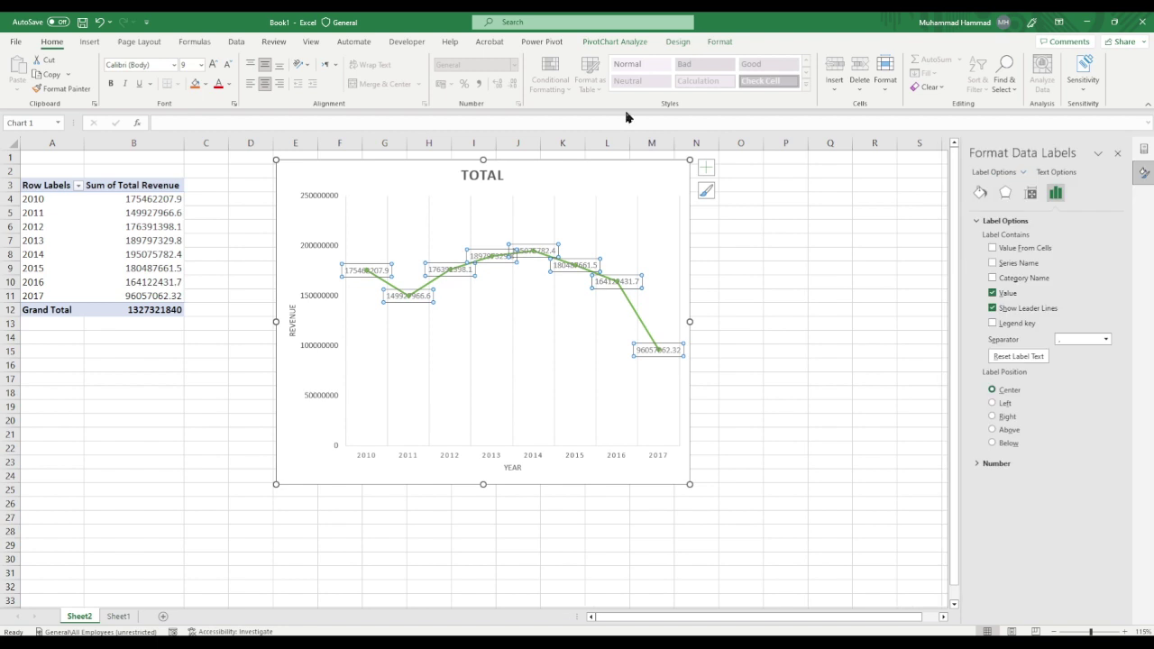
{"action": "left_click", "coordinate": [992, 465]}
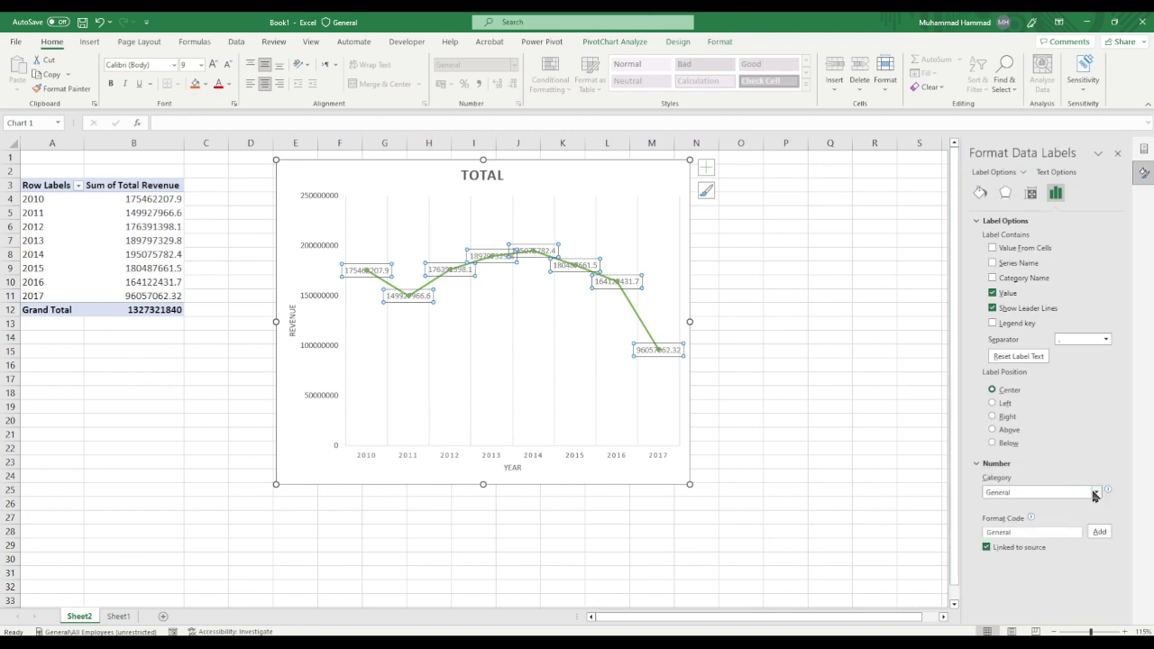
{"action": "left_click", "coordinate": [1095, 493]}
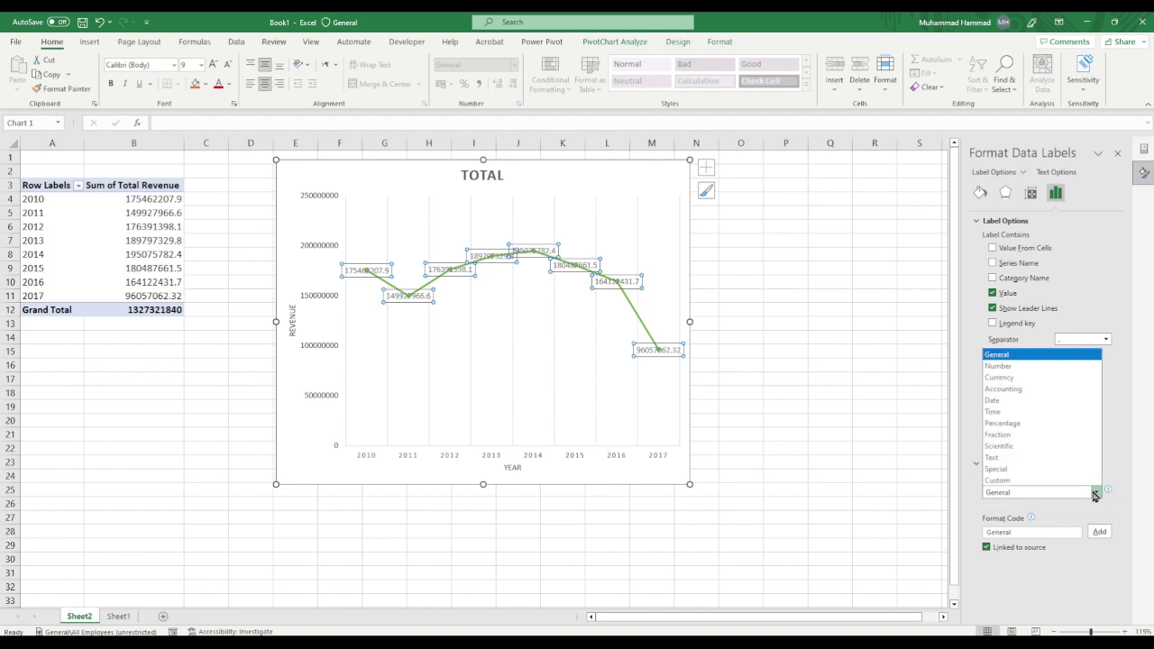
{"action": "left_click", "coordinate": [1037, 480]}
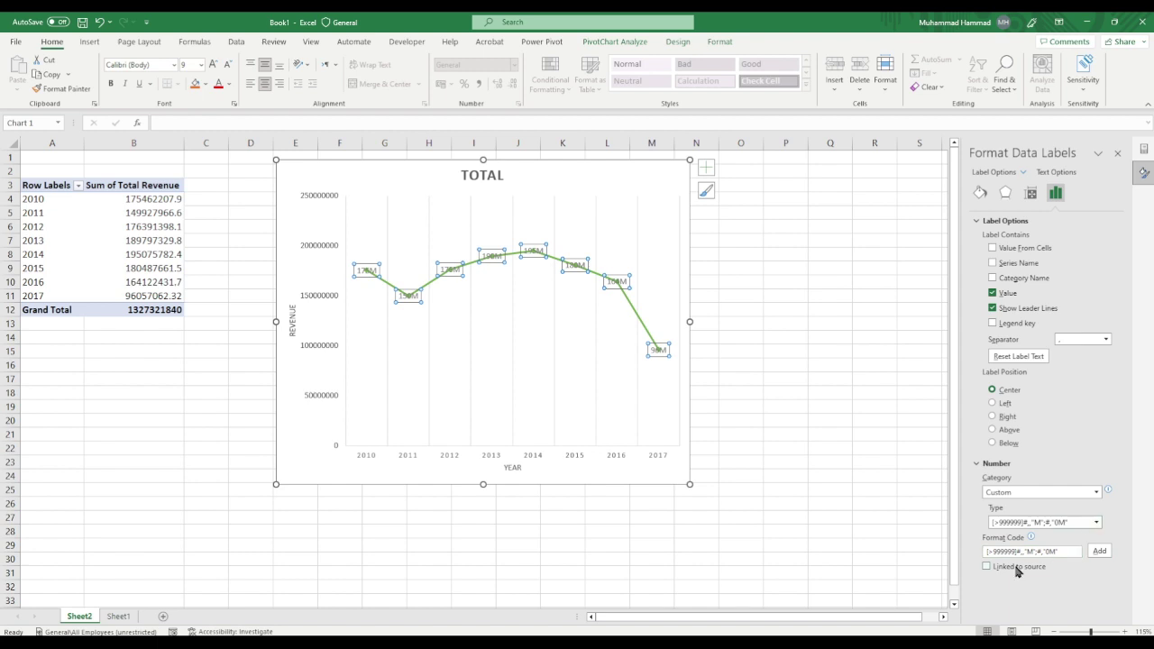
{"action": "mouse_move", "coordinate": [1070, 540]}
{"action": "left_click", "coordinate": [713, 376]}
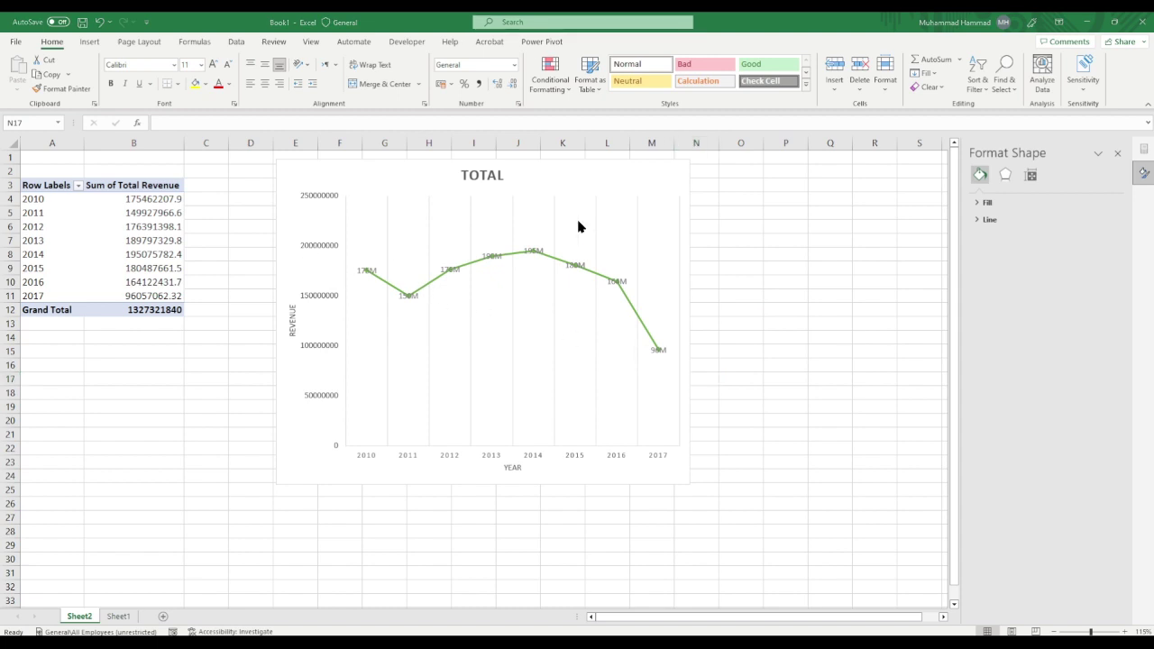
Step: Replace the chart title TOTAL with 'REVENUE BY YEAR'
{"action": "left_click", "coordinate": [477, 175]}
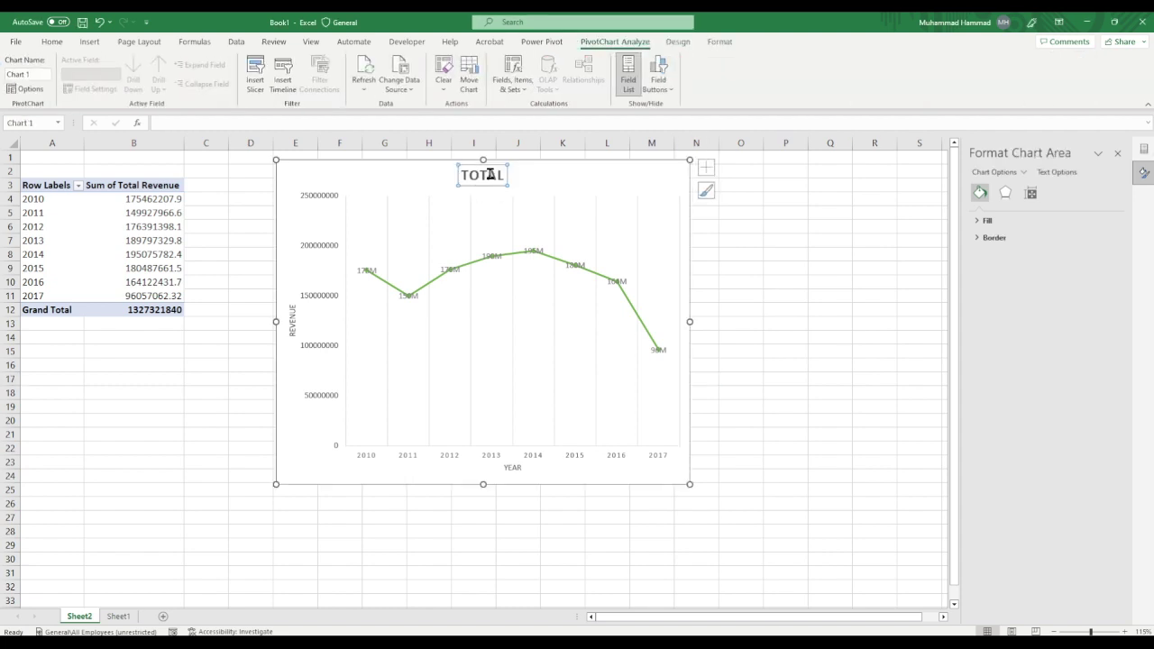
{"action": "double_click", "coordinate": [507, 174]}
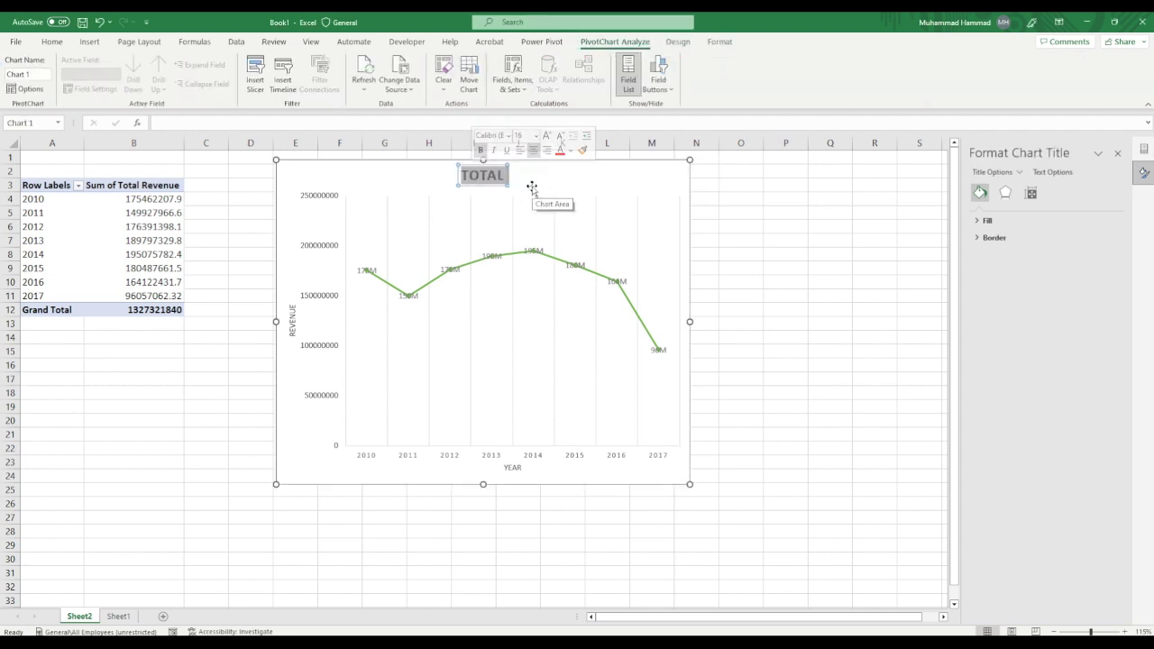
{"action": "type", "text": "RE"}
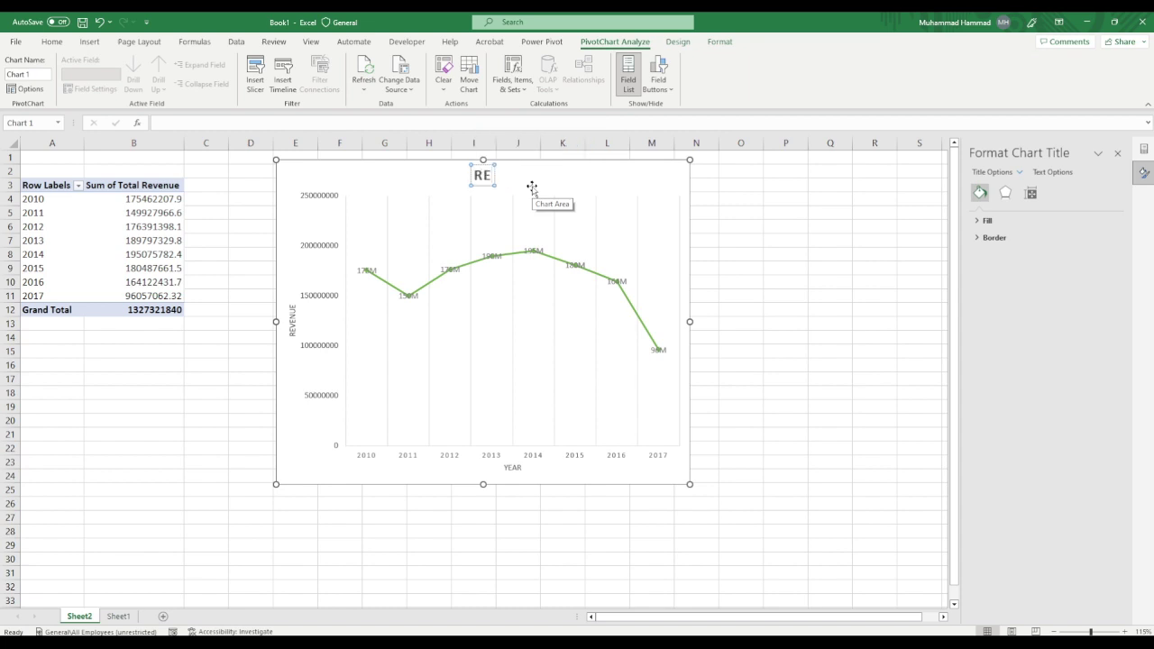
{"action": "type", "text": "VEM"}
{"action": "key", "text": "BackSpace"}
{"action": "type", "text": "N"}
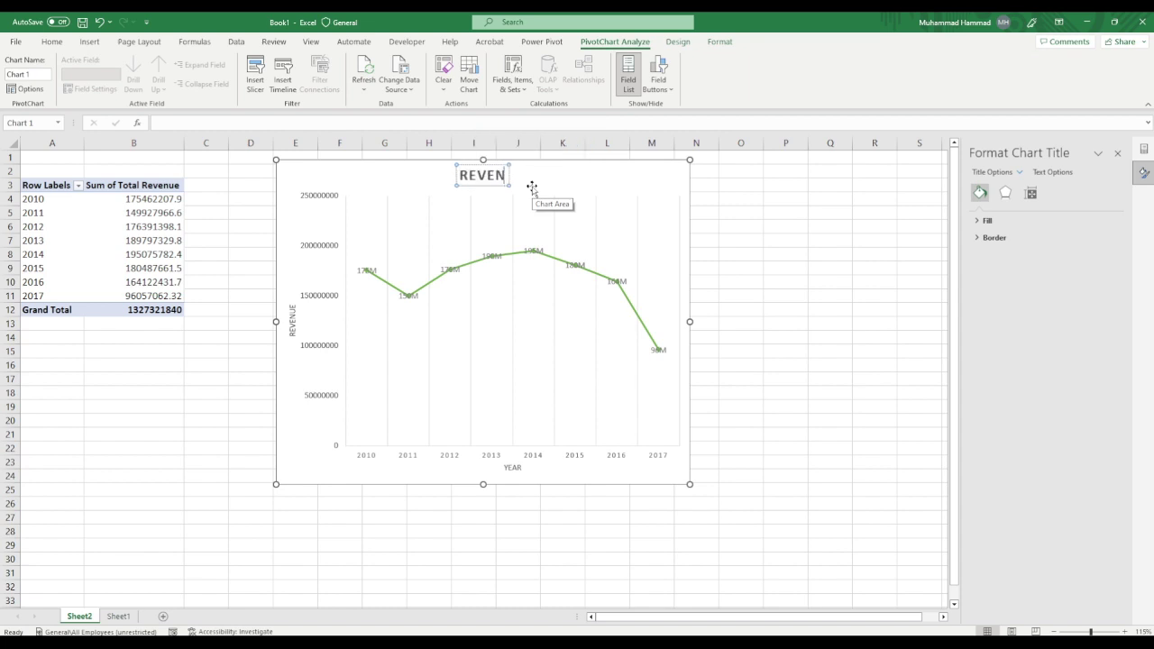
{"action": "type", "text": "UE"}
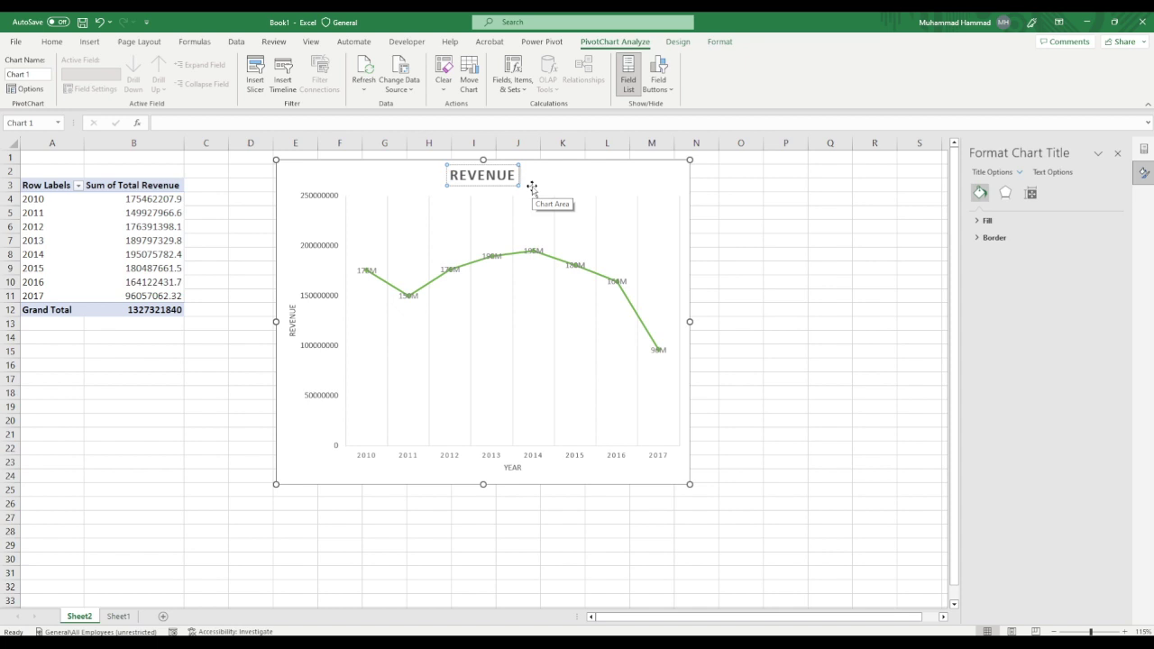
{"action": "type", "text": " BY"}
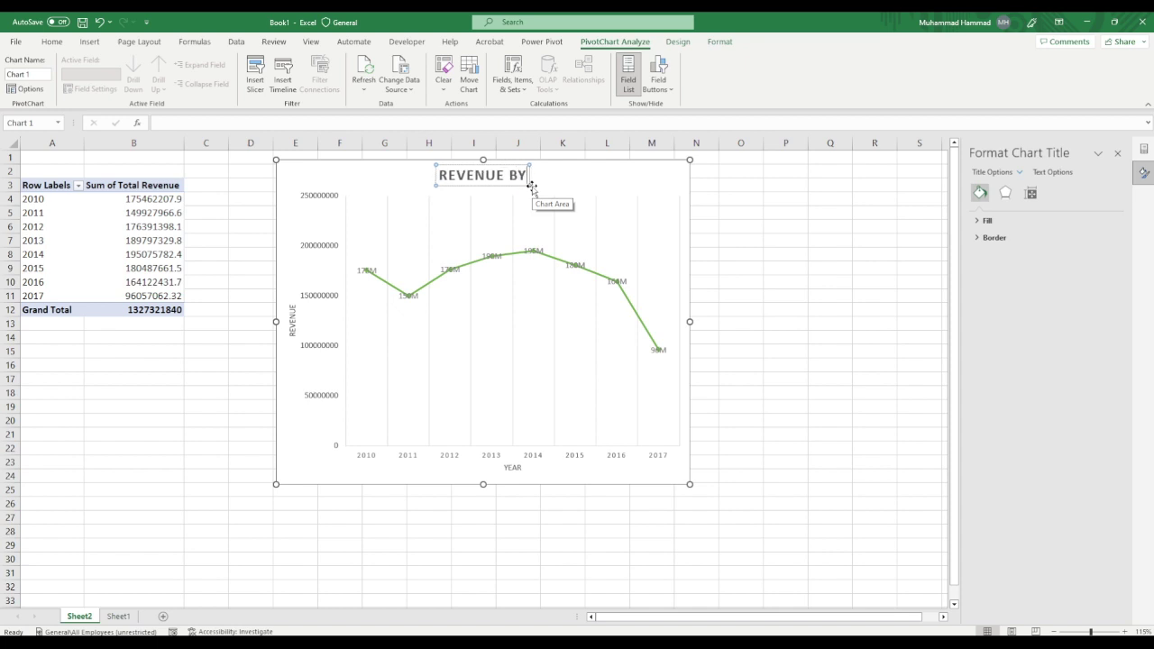
{"action": "key", "text": "BackSpace"}
{"action": "type", "text": "Y"}
{"action": "type", "text": " YEAR"}
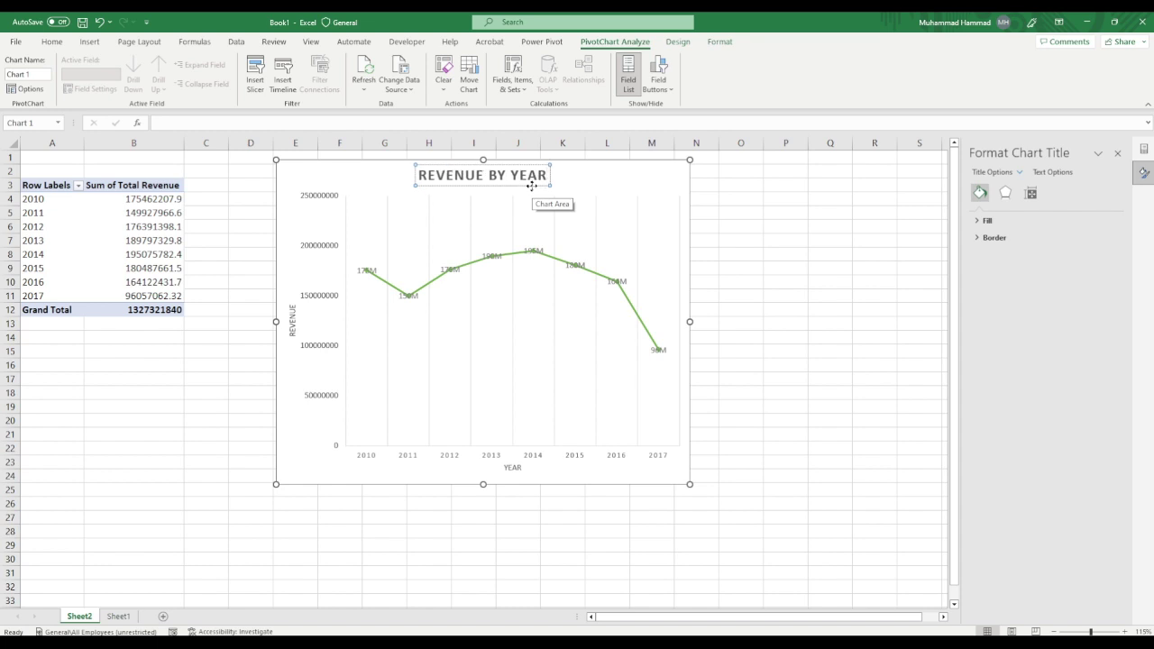
{"action": "key", "text": "Escape"}
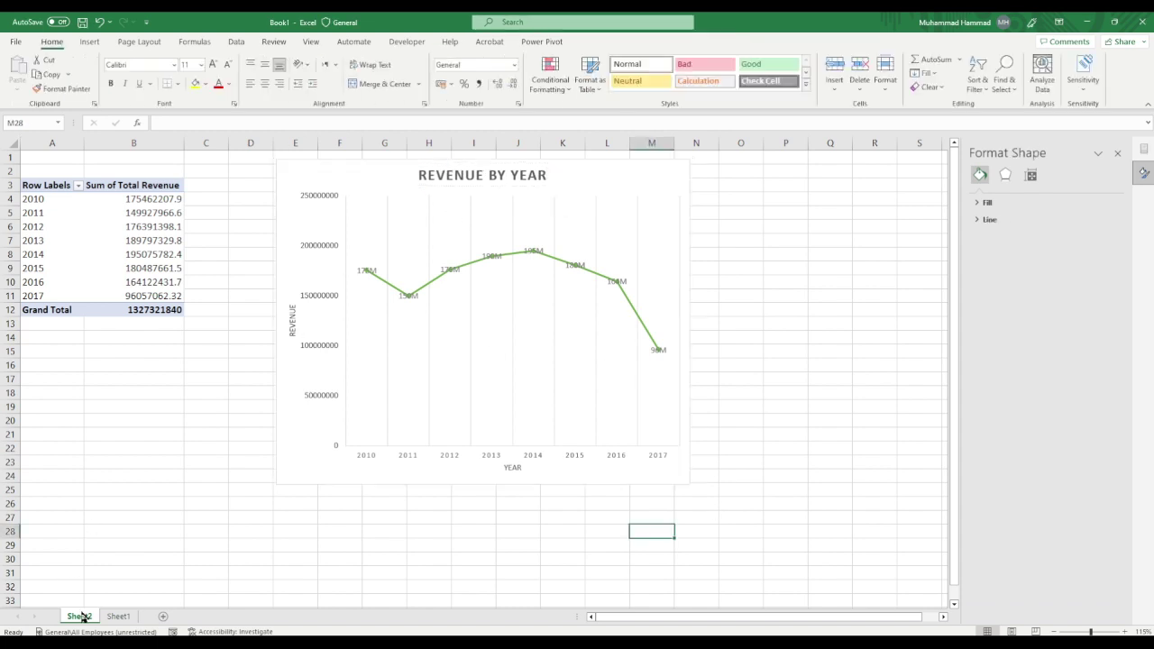
Step: Rename the pivot sheet 'Revenue by year' and return to the Sheet1 sales data
{"action": "type", "text": "Re"}
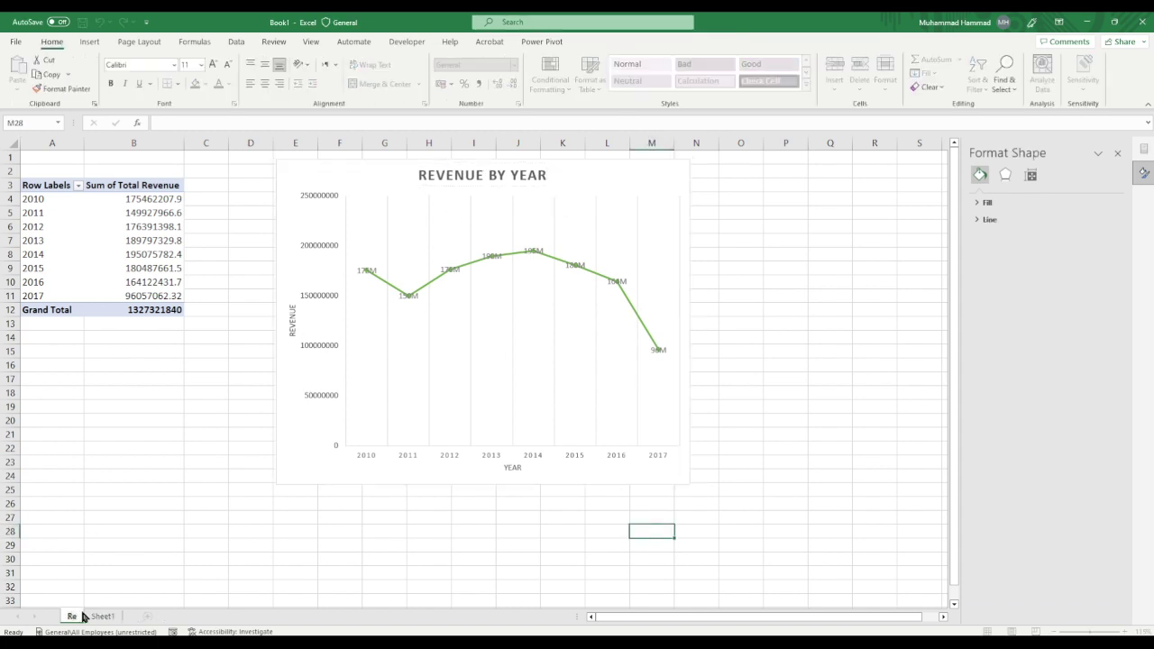
{"action": "type", "text": "venue "}
{"action": "type", "text": "by year"}
{"action": "left_click", "coordinate": [250, 572]}
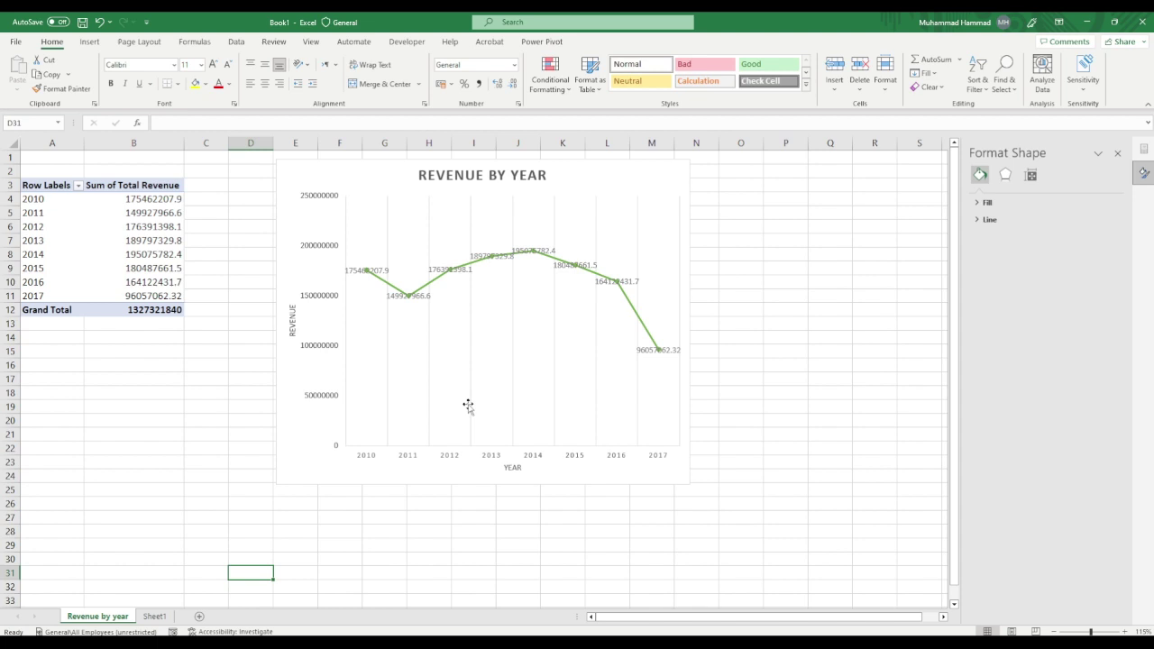
{"action": "key", "text": "ctrl+Page_Down"}
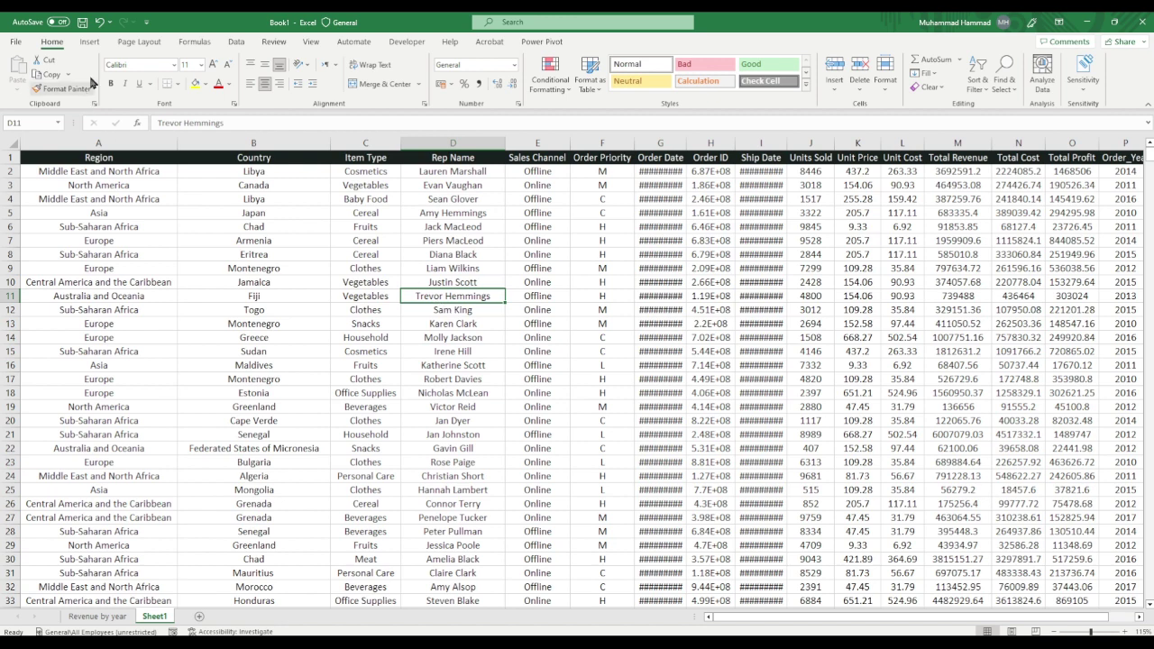
Step: Insert a PivotTable from the Sheet1 sales range onto a new worksheet, Sheet3
{"action": "left_click", "coordinate": [88, 42]}
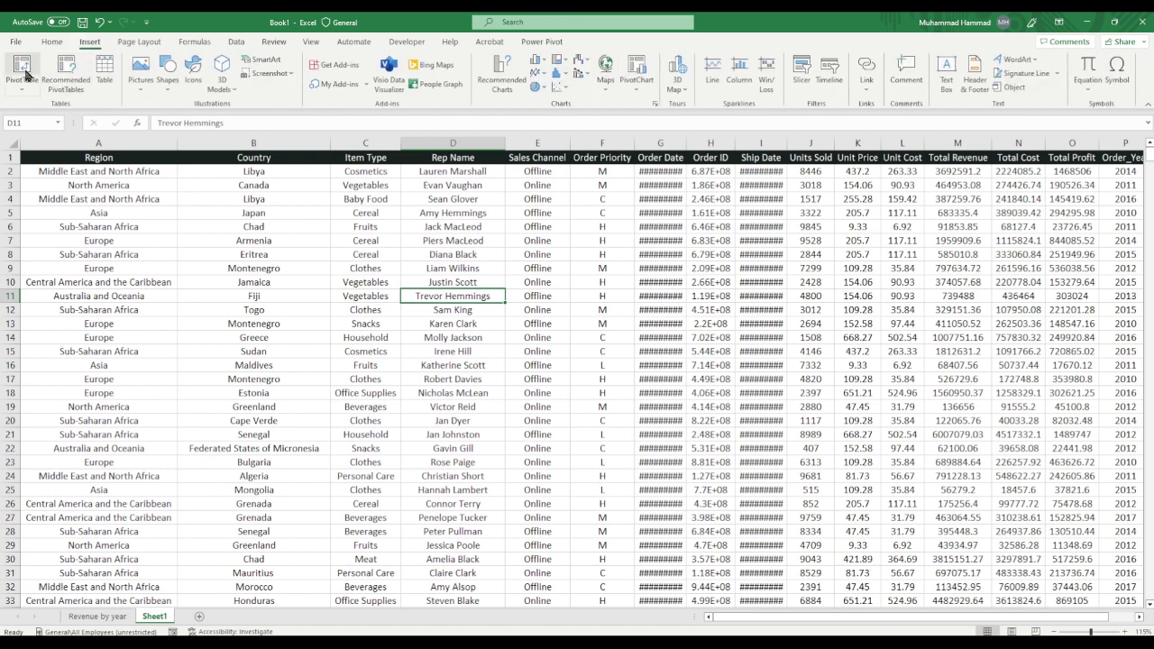
{"action": "left_click", "coordinate": [25, 75]}
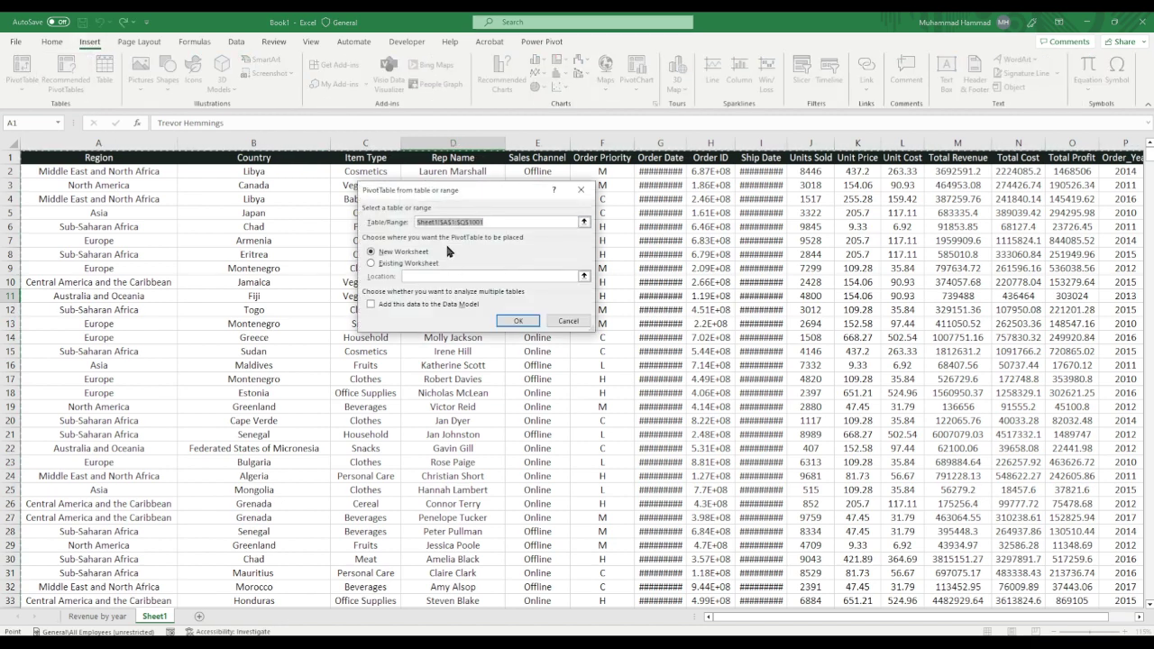
{"action": "left_click", "coordinate": [520, 322]}
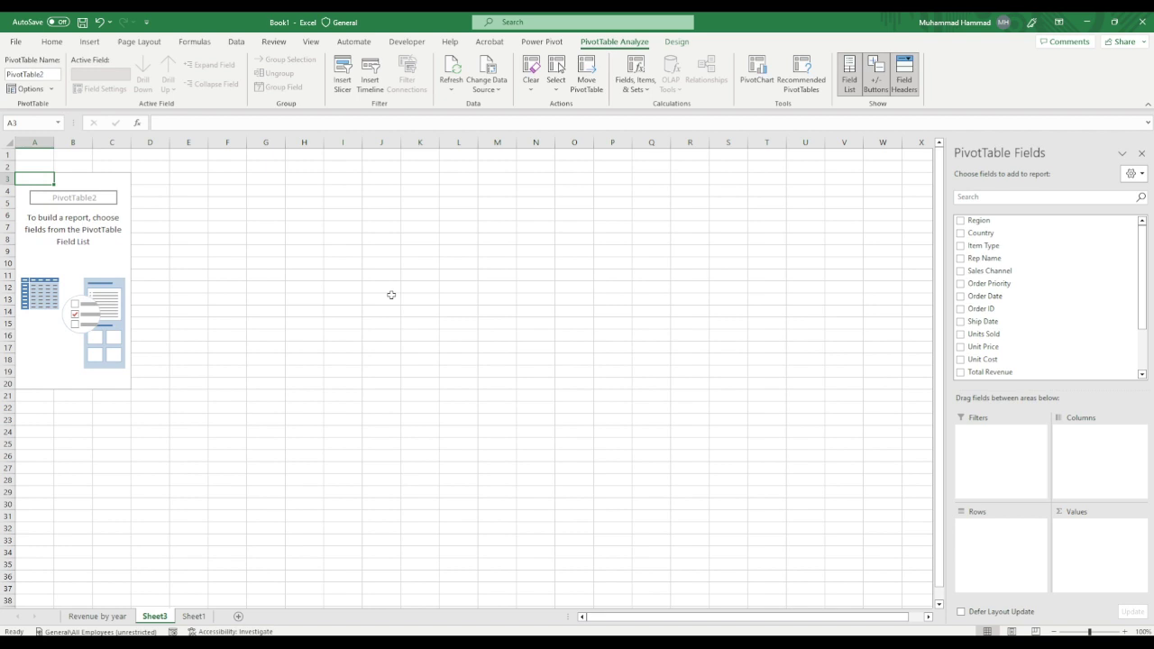
{"action": "scroll", "coordinate": [986, 341], "scroll_direction": "down", "scroll_amount": 2}
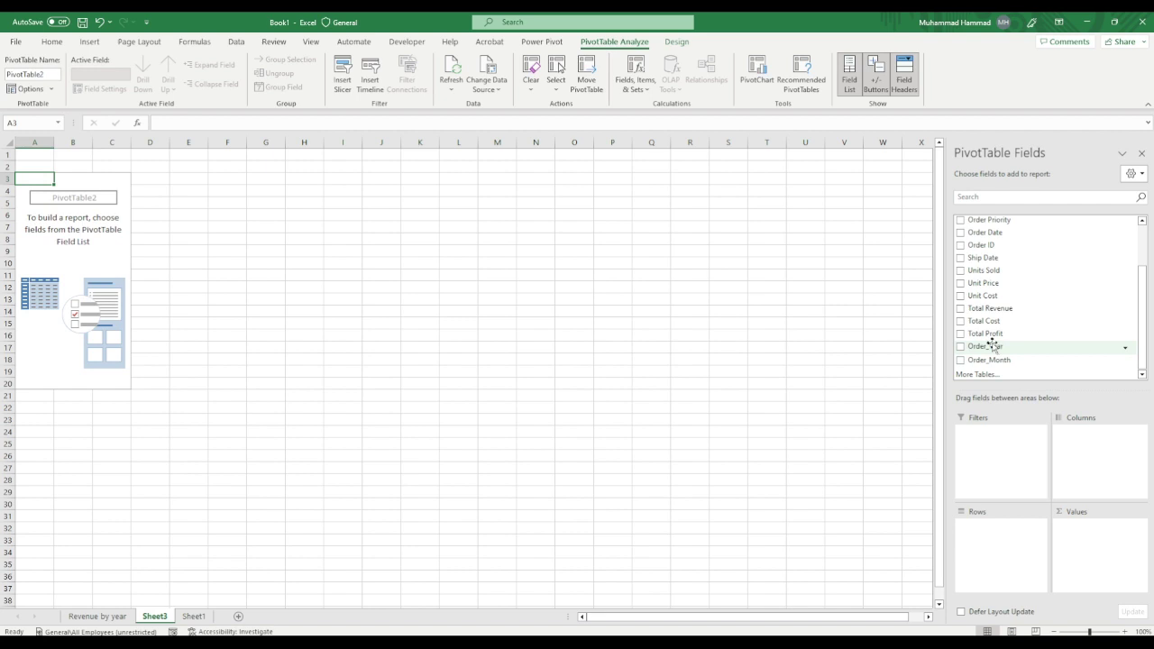
Step: Lay out the PivotTable with Order_Year as rows, Sum of Total Revenue as values, and Region as columns
{"action": "left_click_drag", "start_coordinate": [991, 346], "coordinate": [998, 540]}
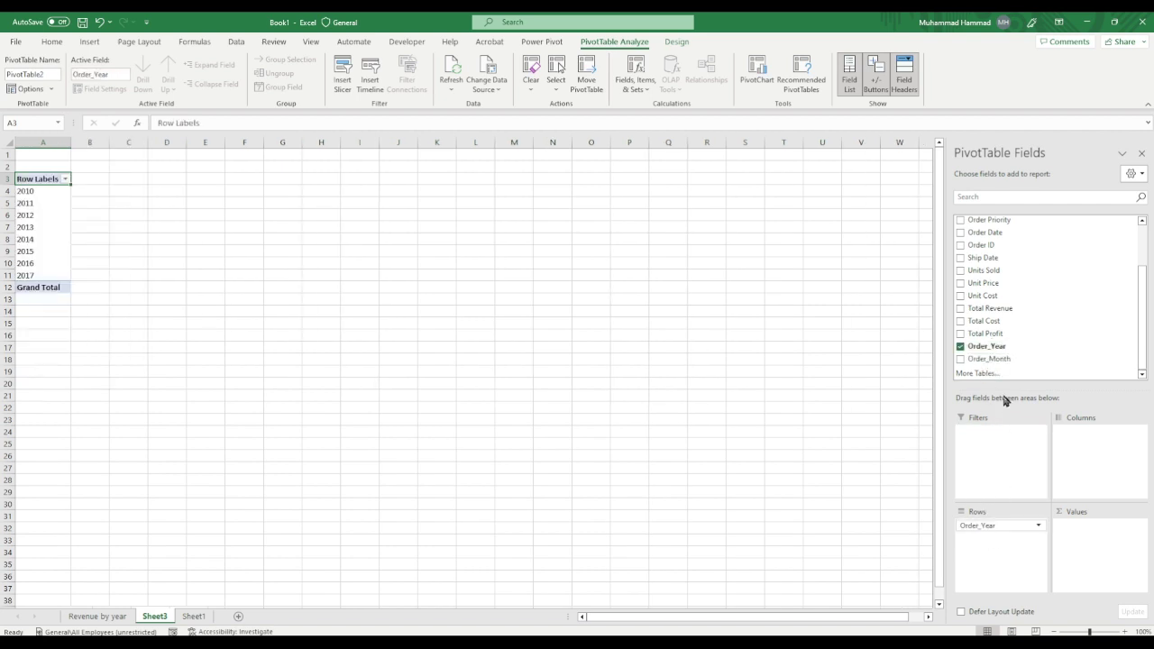
{"action": "left_click_drag", "start_coordinate": [978, 309], "coordinate": [1090, 546]}
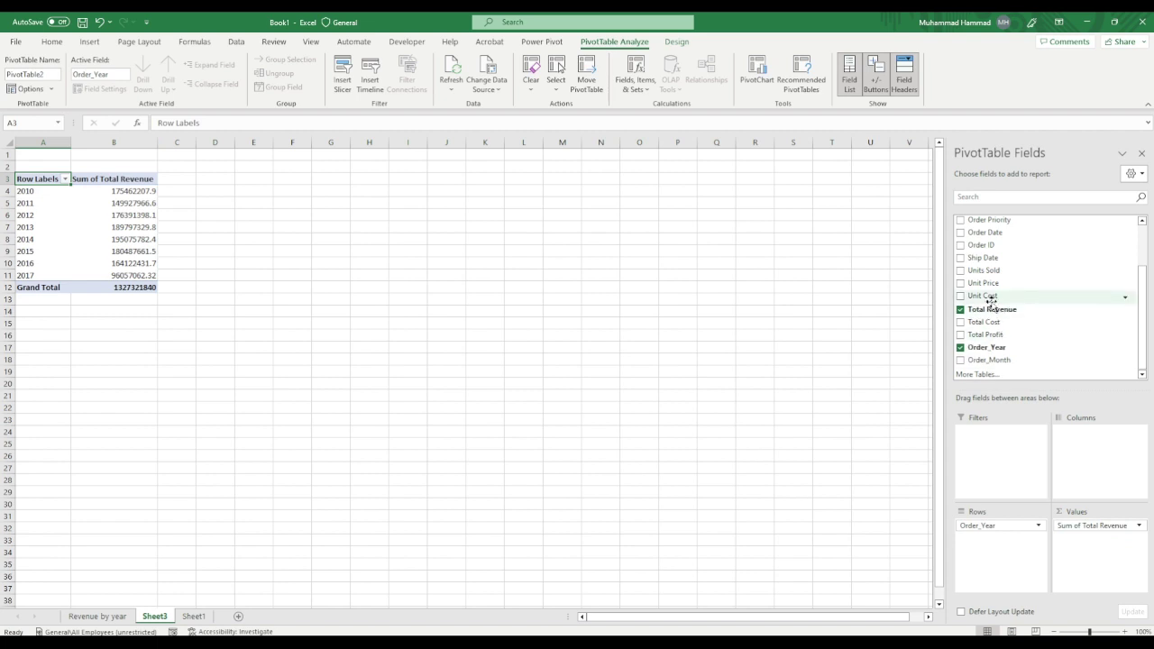
{"action": "scroll", "coordinate": [991, 302], "scroll_direction": "up", "scroll_amount": 2}
{"action": "scroll", "coordinate": [985, 288], "scroll_direction": "up", "scroll_amount": 1}
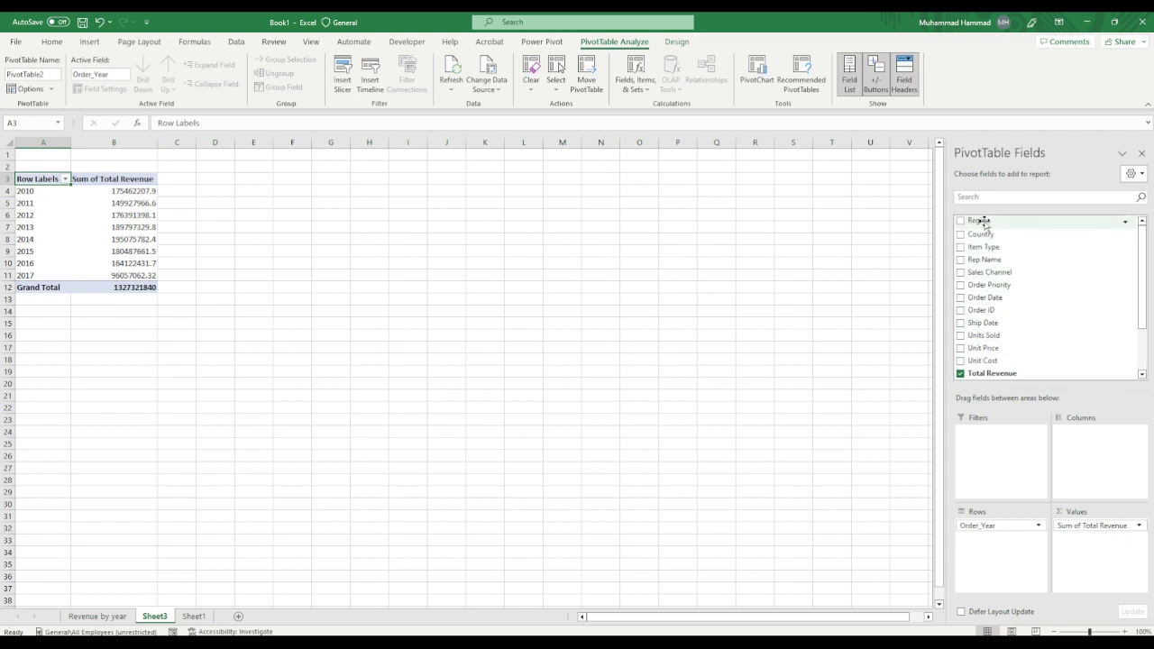
{"action": "left_click_drag", "start_coordinate": [981, 220], "coordinate": [1106, 431]}
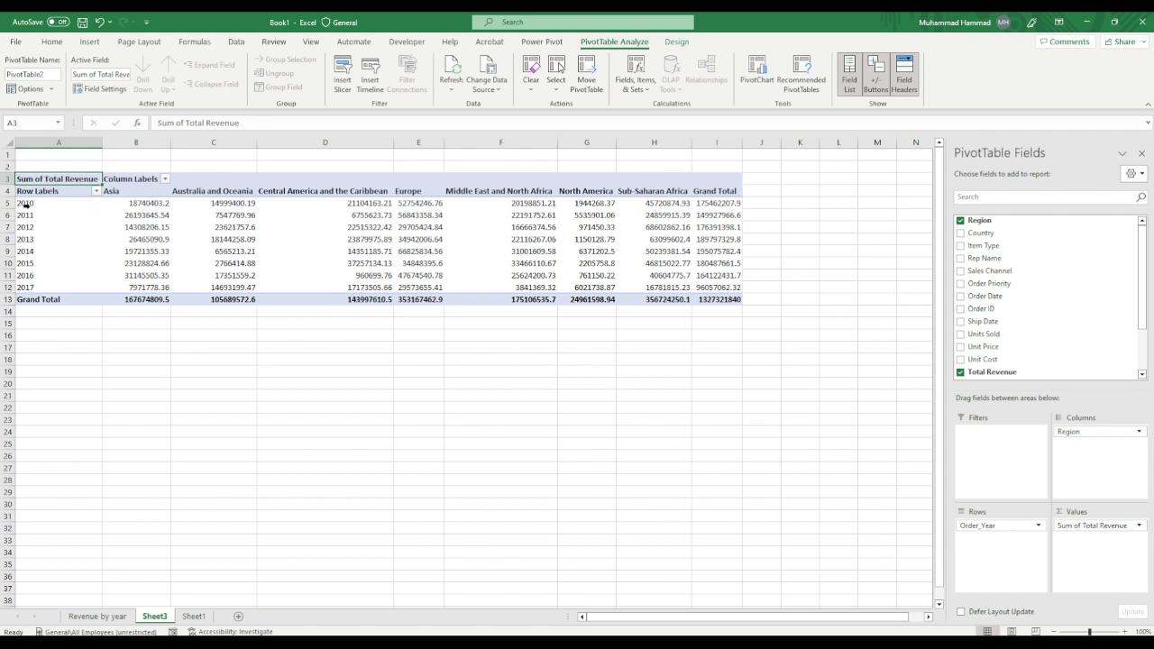
Step: Check each region's 2010 revenue along the row, through to the 2010 grand total
{"action": "left_click", "coordinate": [142, 203]}
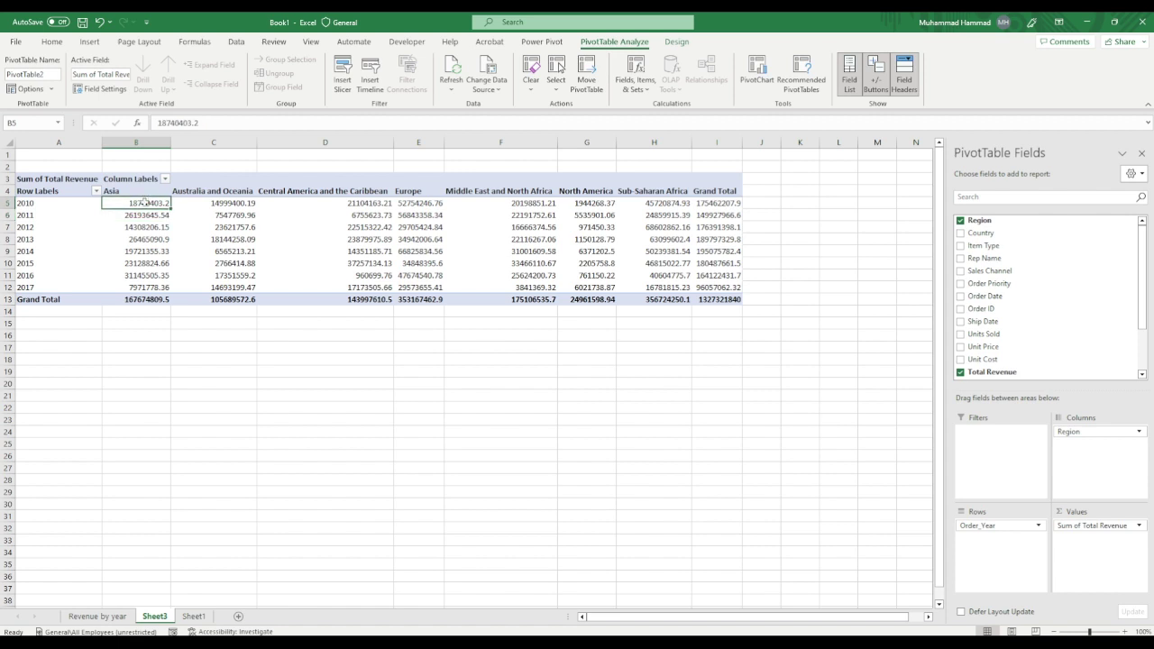
{"action": "left_click", "coordinate": [219, 204]}
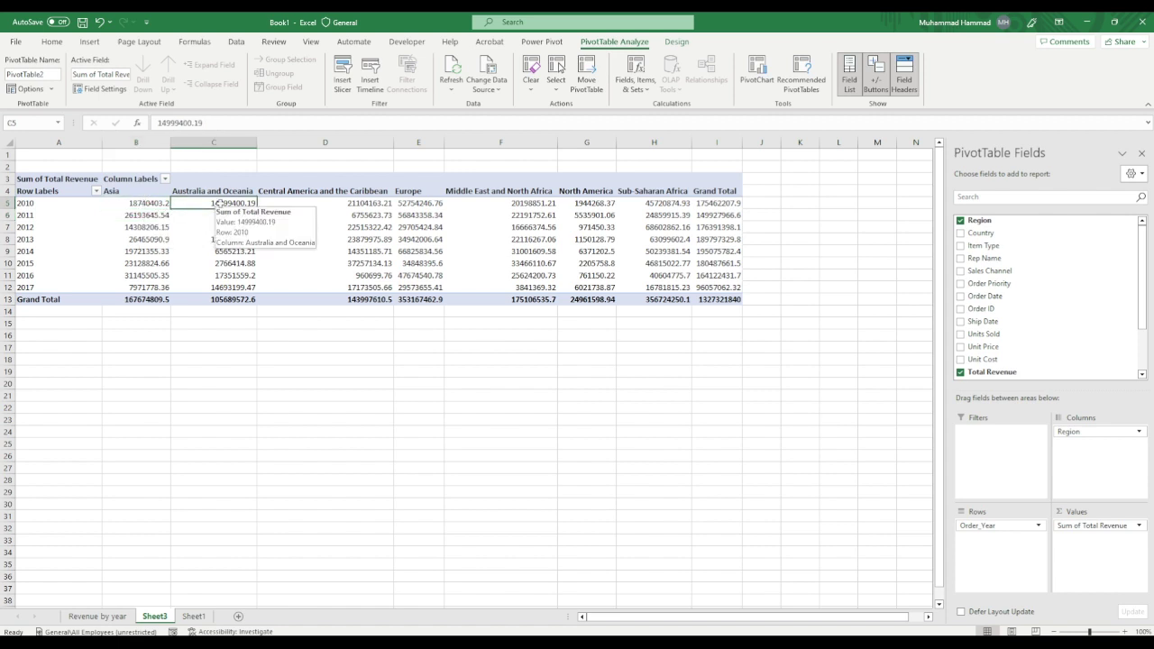
{"action": "left_click", "coordinate": [357, 204]}
{"action": "left_click", "coordinate": [414, 204]}
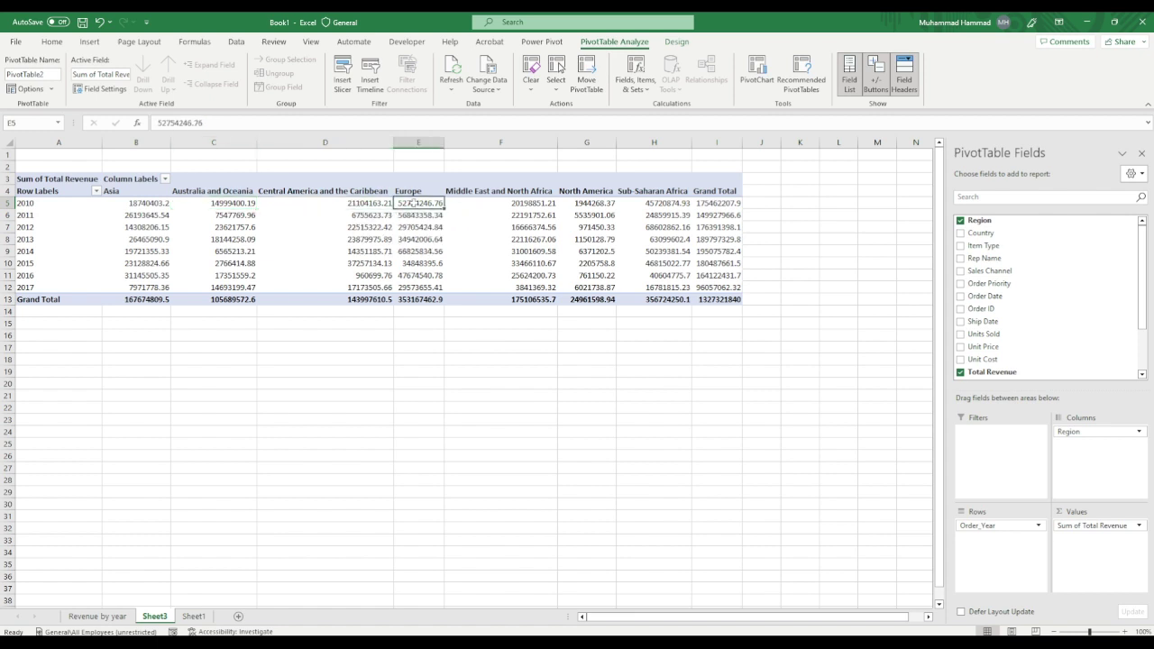
{"action": "left_click", "coordinate": [521, 206]}
{"action": "left_click", "coordinate": [586, 206]}
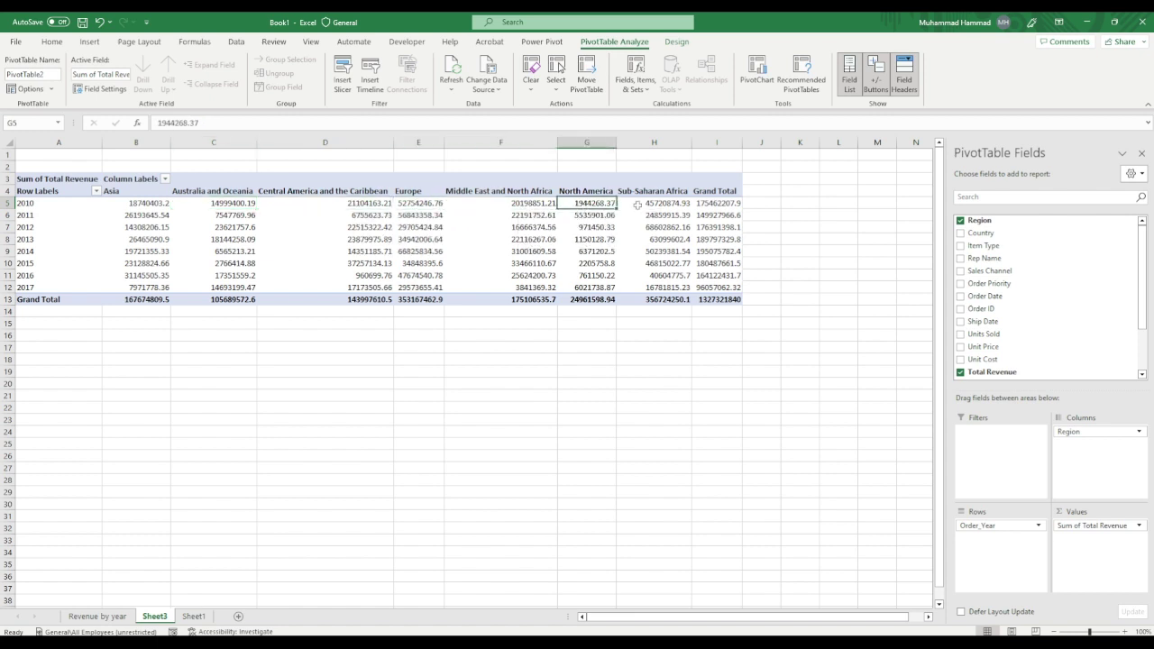
{"action": "left_click", "coordinate": [670, 206]}
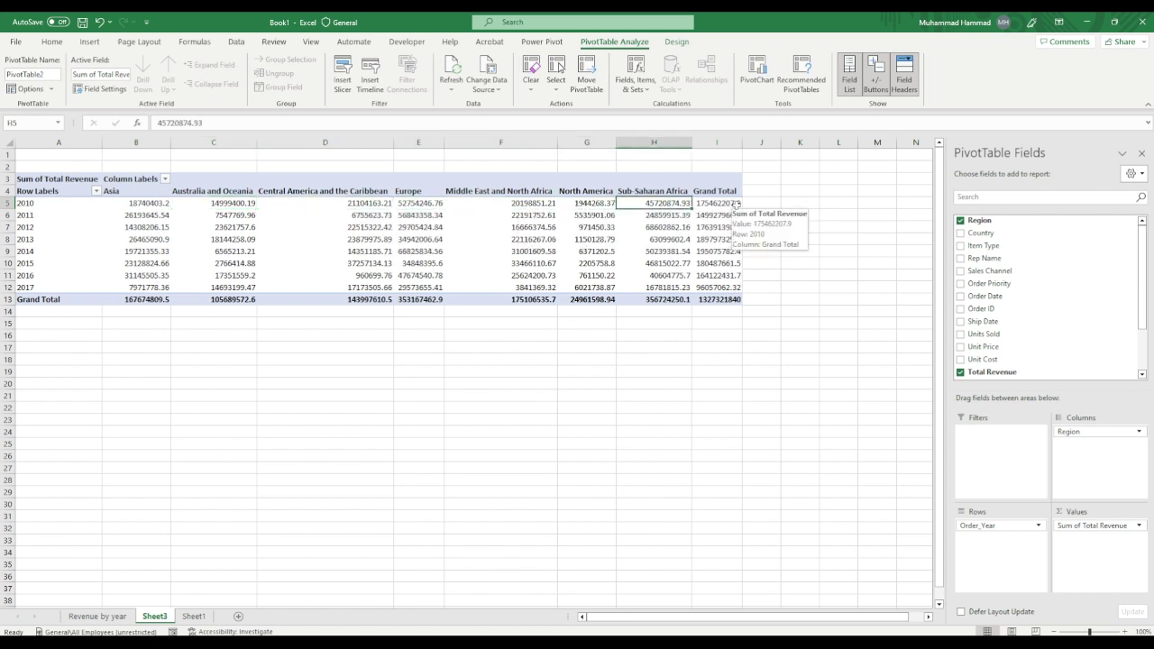
{"action": "left_click", "coordinate": [737, 205]}
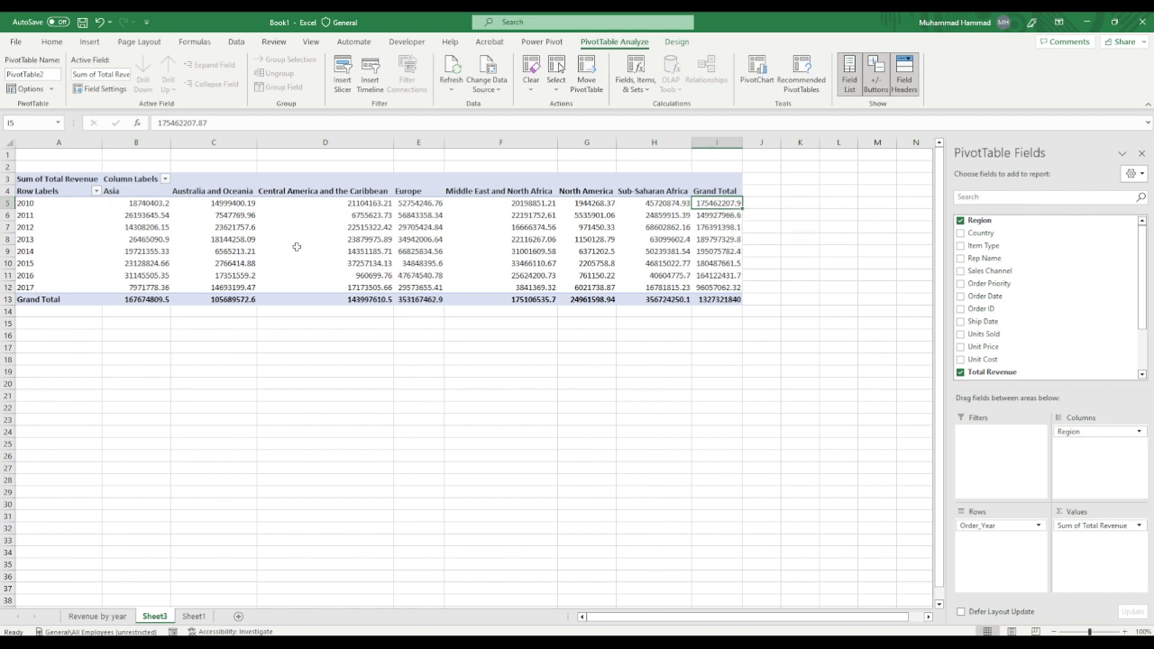
{"action": "mouse_move", "coordinate": [547, 269]}
Step: Insert a line PivotChart of yearly revenue per region, enlarge it, and move it beside the pivot
{"action": "left_click", "coordinate": [313, 198]}
{"action": "key", "text": "ctrl+a"}
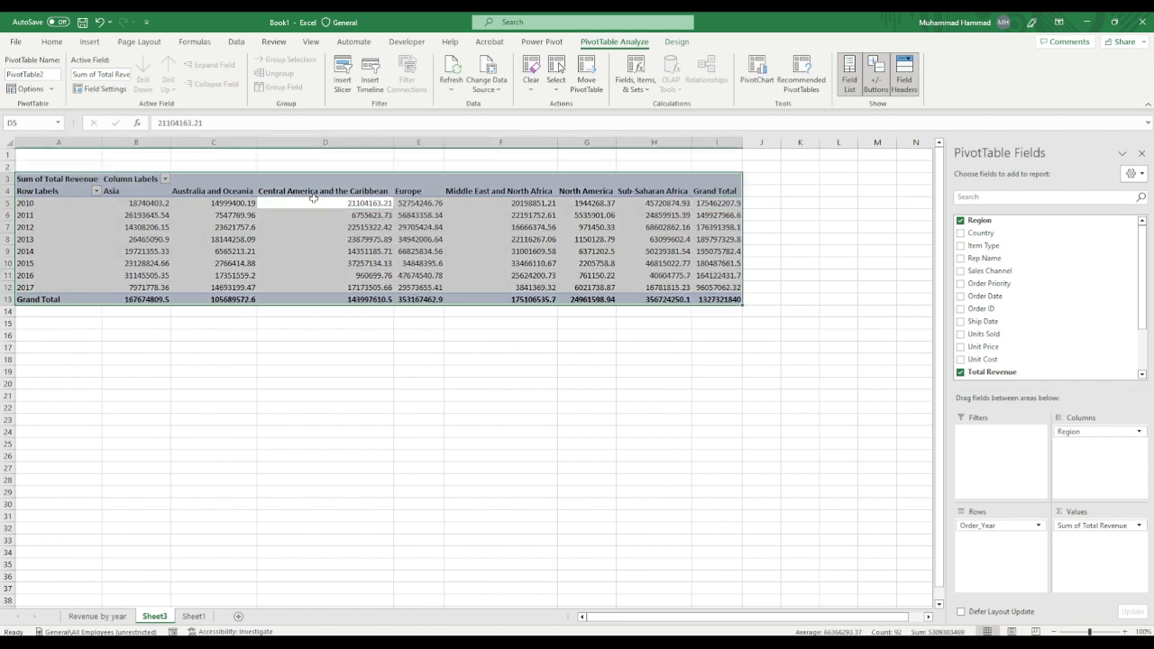
{"action": "left_click", "coordinate": [89, 42]}
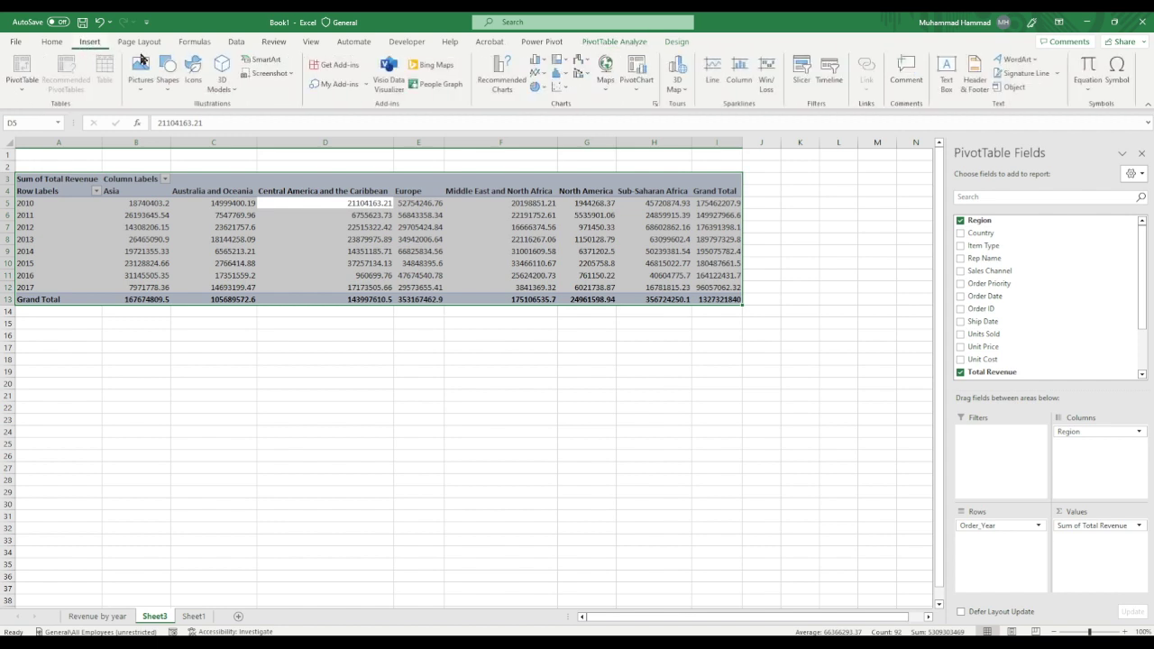
{"action": "left_click", "coordinate": [502, 76]}
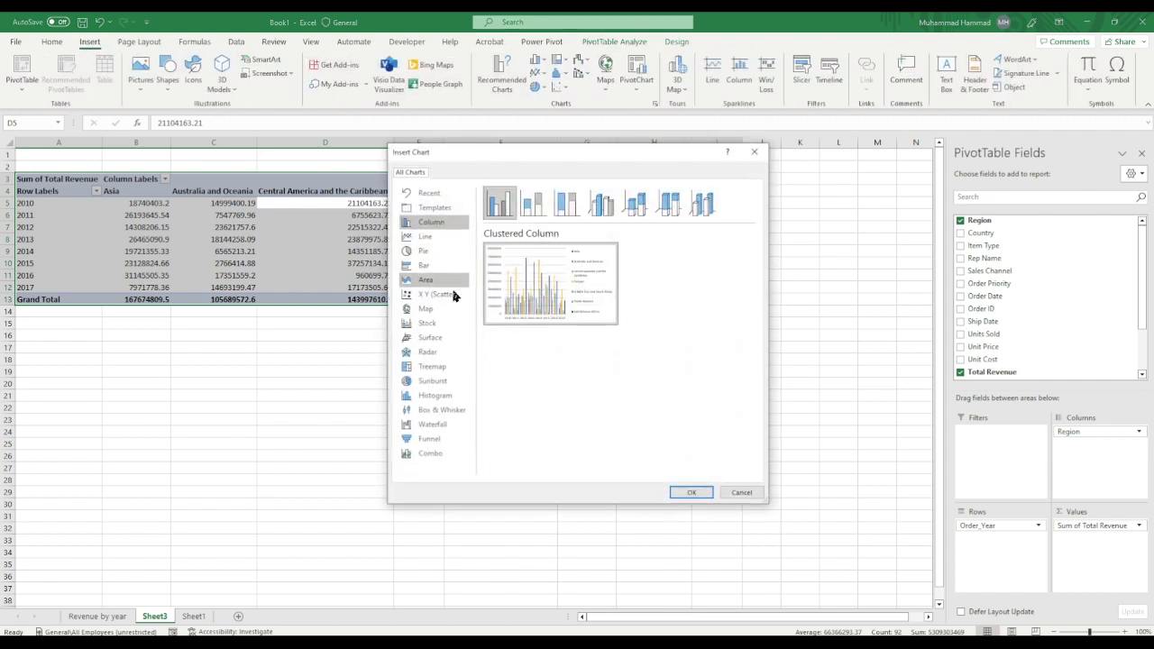
{"action": "left_click", "coordinate": [424, 238]}
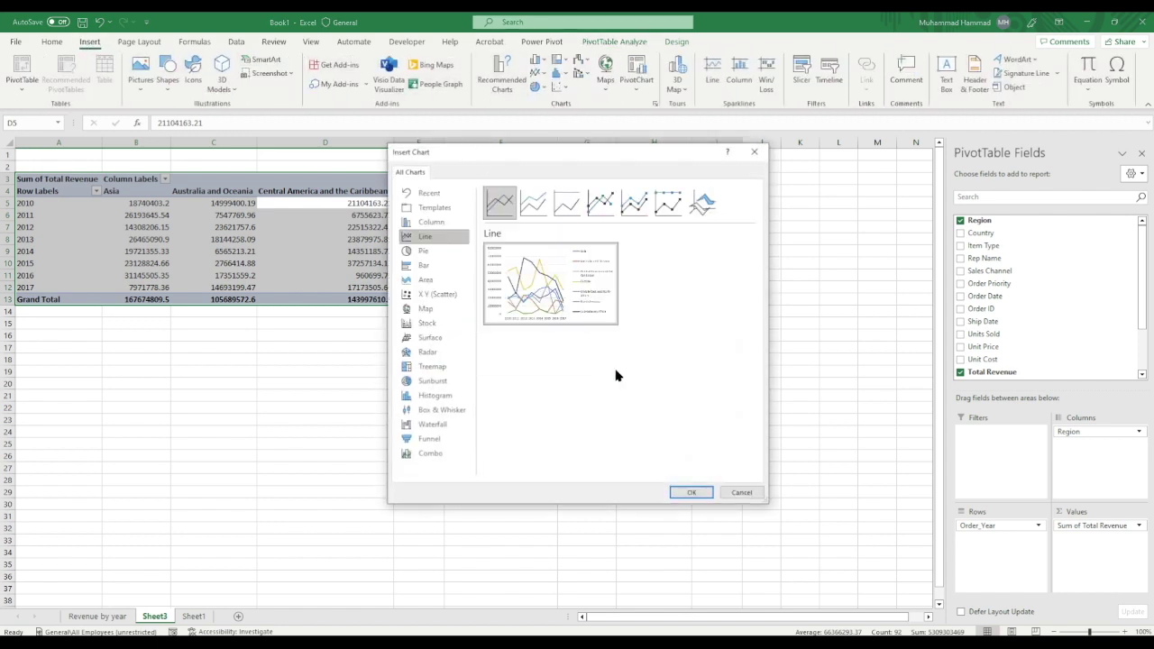
{"action": "left_click", "coordinate": [691, 493]}
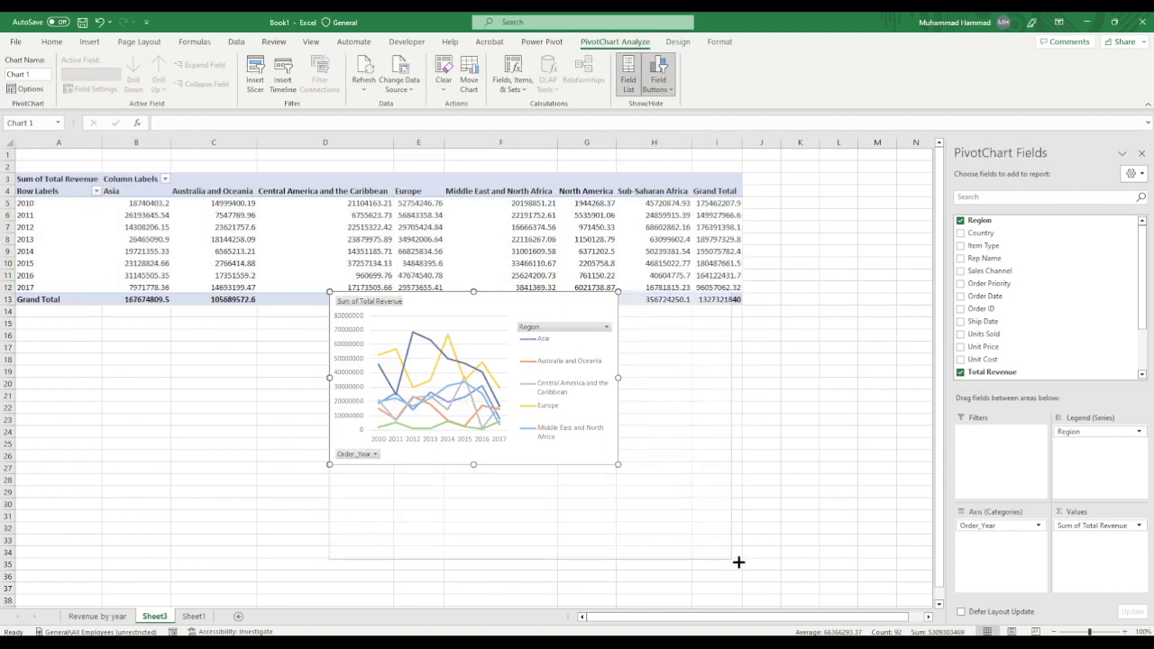
{"action": "left_click_drag", "start_coordinate": [617, 463], "coordinate": [760, 570]}
{"action": "left_click_drag", "start_coordinate": [655, 308], "coordinate": [601, 175]}
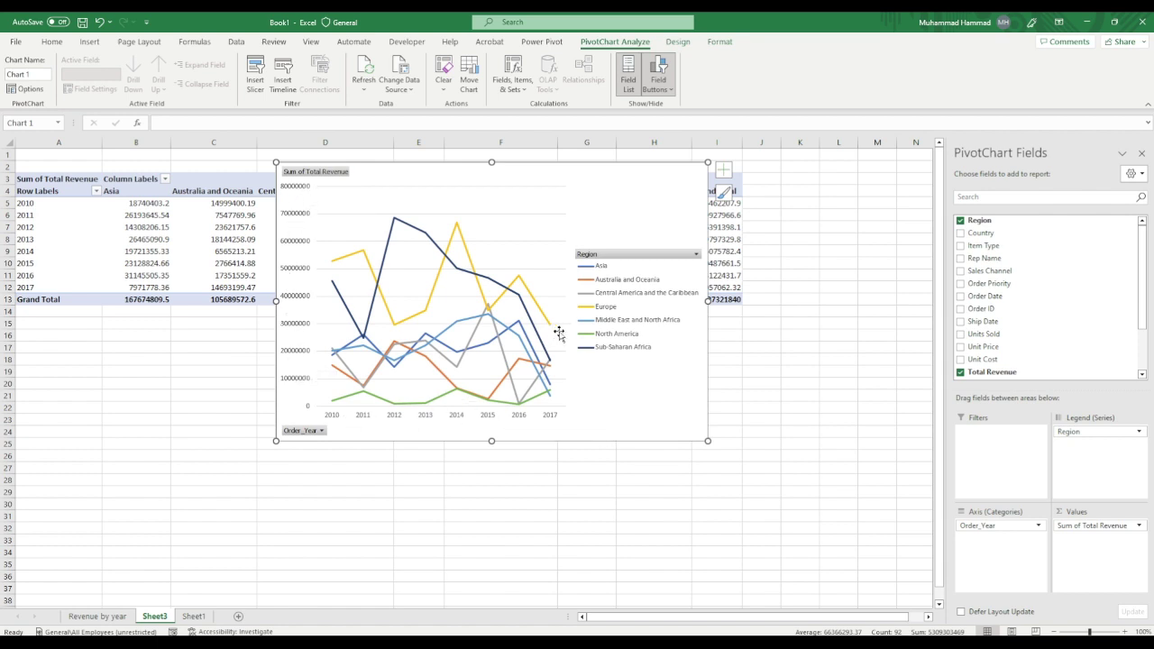
Step: Remove the region legend and hide all field buttons on the revenue line chart
{"action": "left_click", "coordinate": [394, 224]}
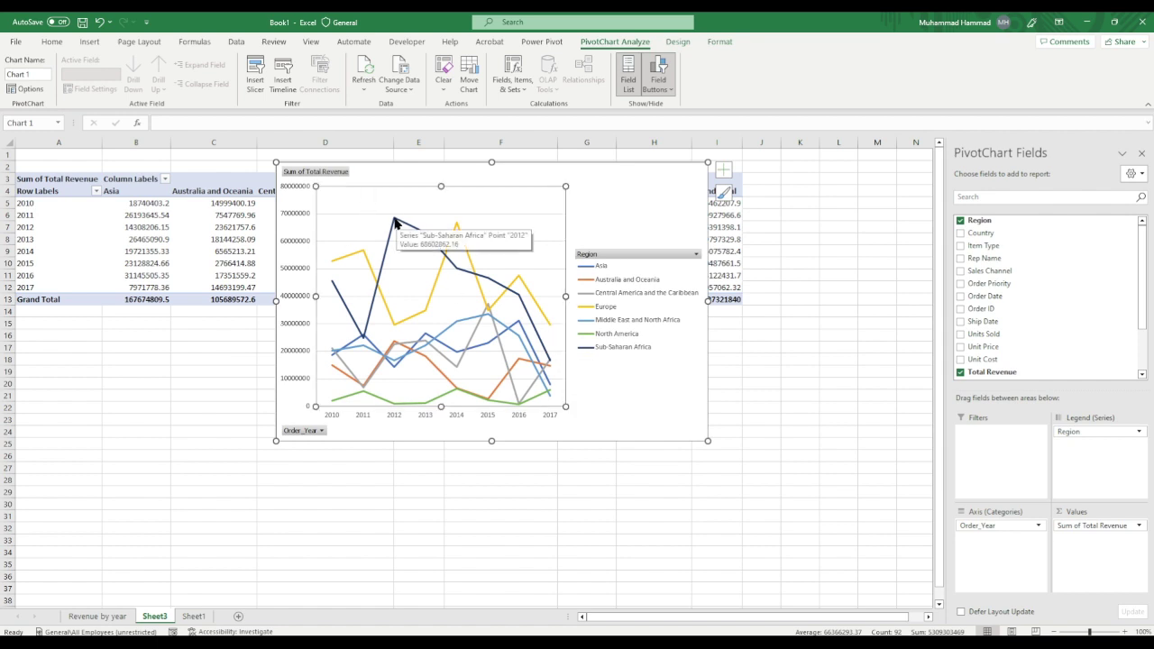
{"action": "mouse_move", "coordinate": [394, 221]}
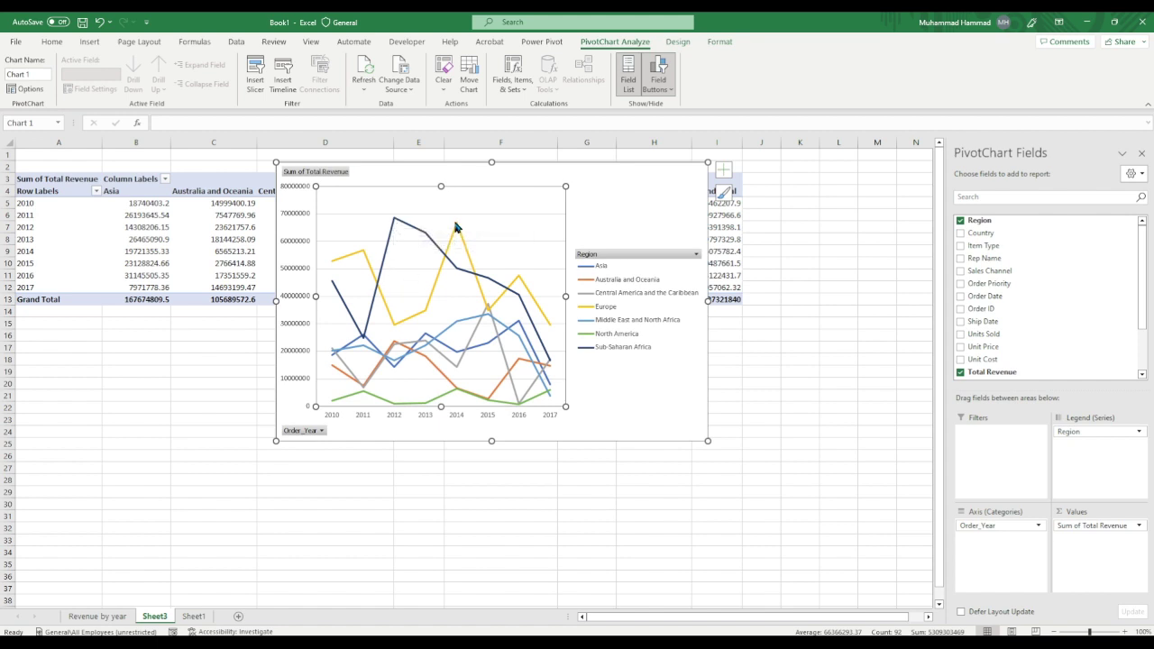
{"action": "mouse_move", "coordinate": [457, 229]}
{"action": "left_click", "coordinate": [725, 173]}
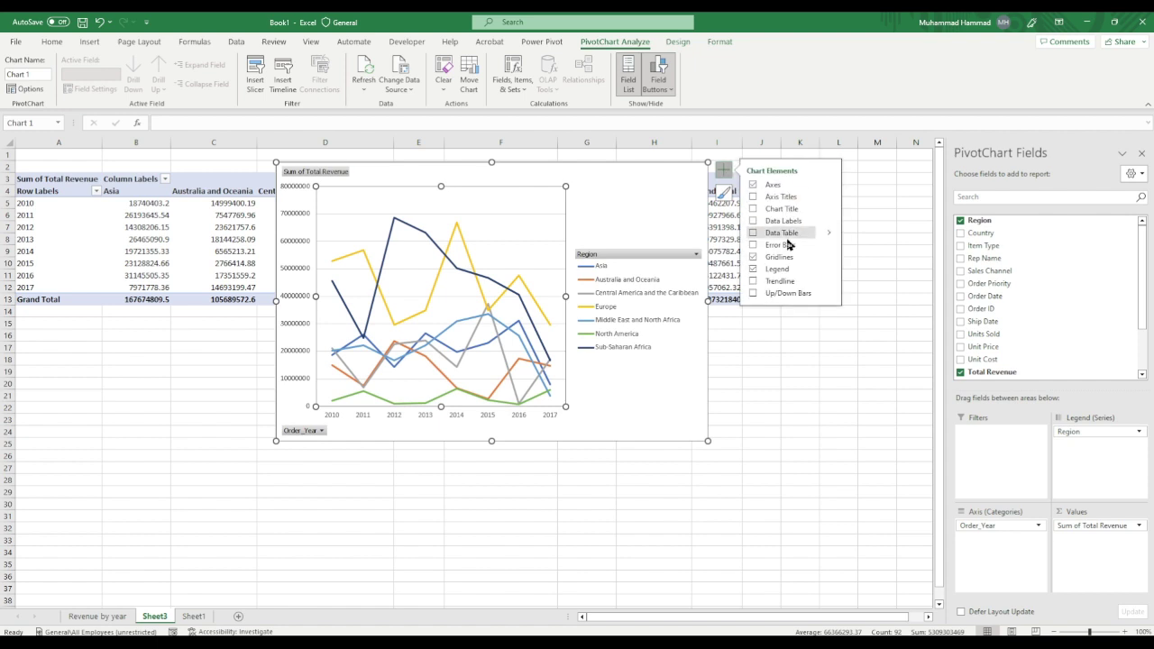
{"action": "left_click", "coordinate": [753, 269]}
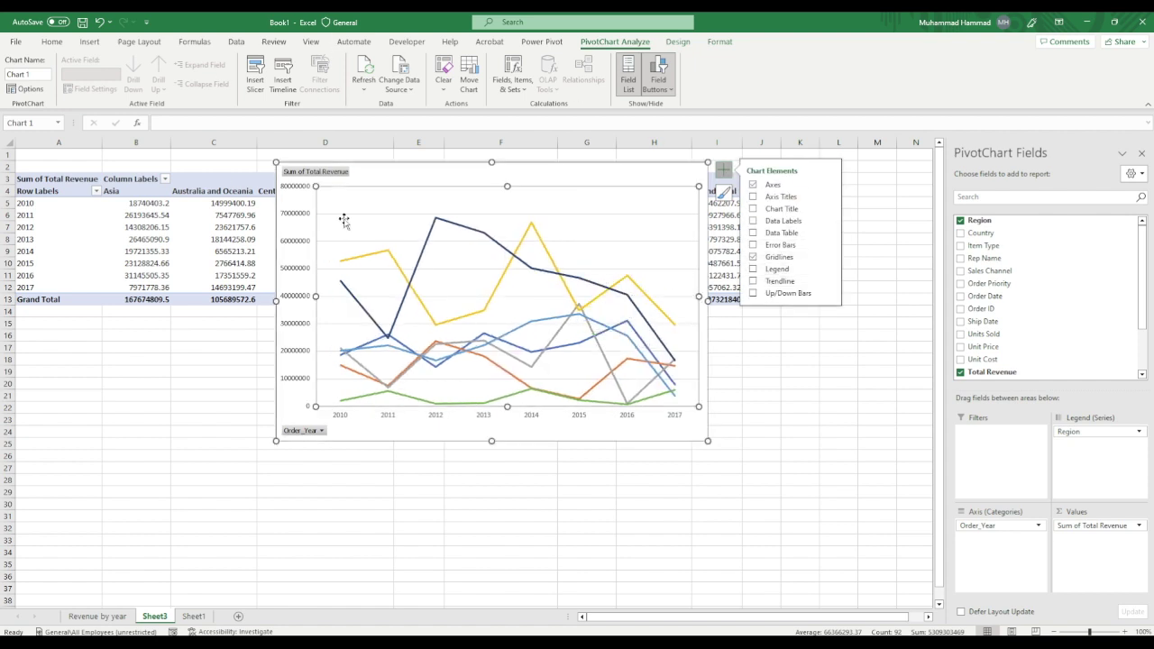
{"action": "right_click", "coordinate": [325, 172]}
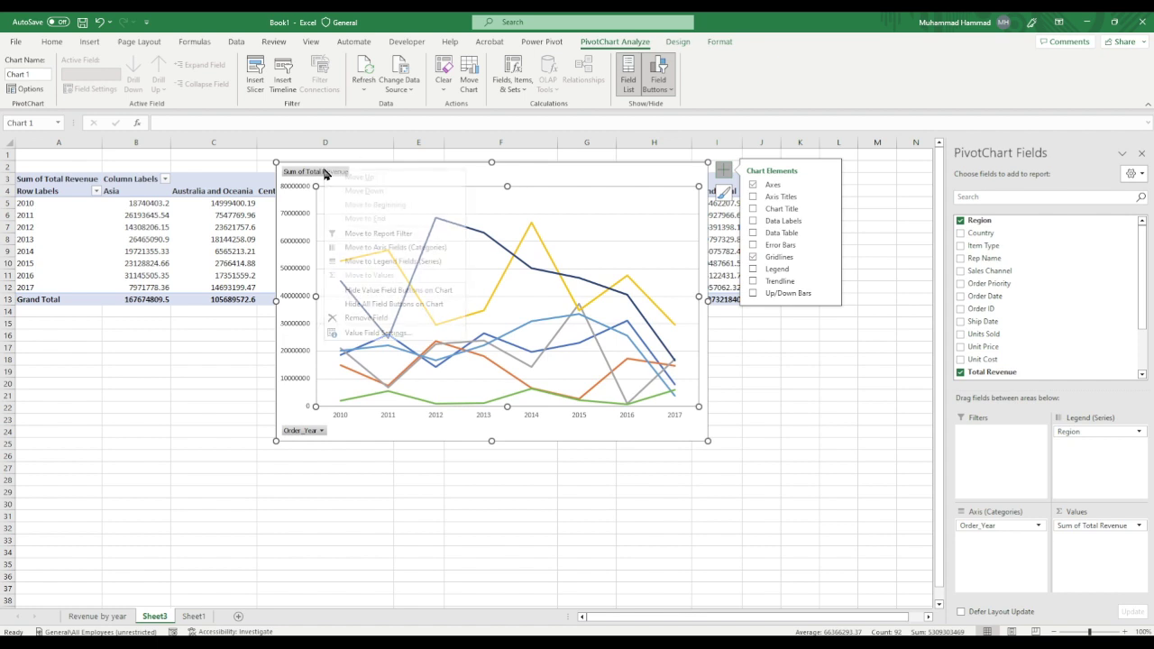
{"action": "left_click", "coordinate": [416, 305]}
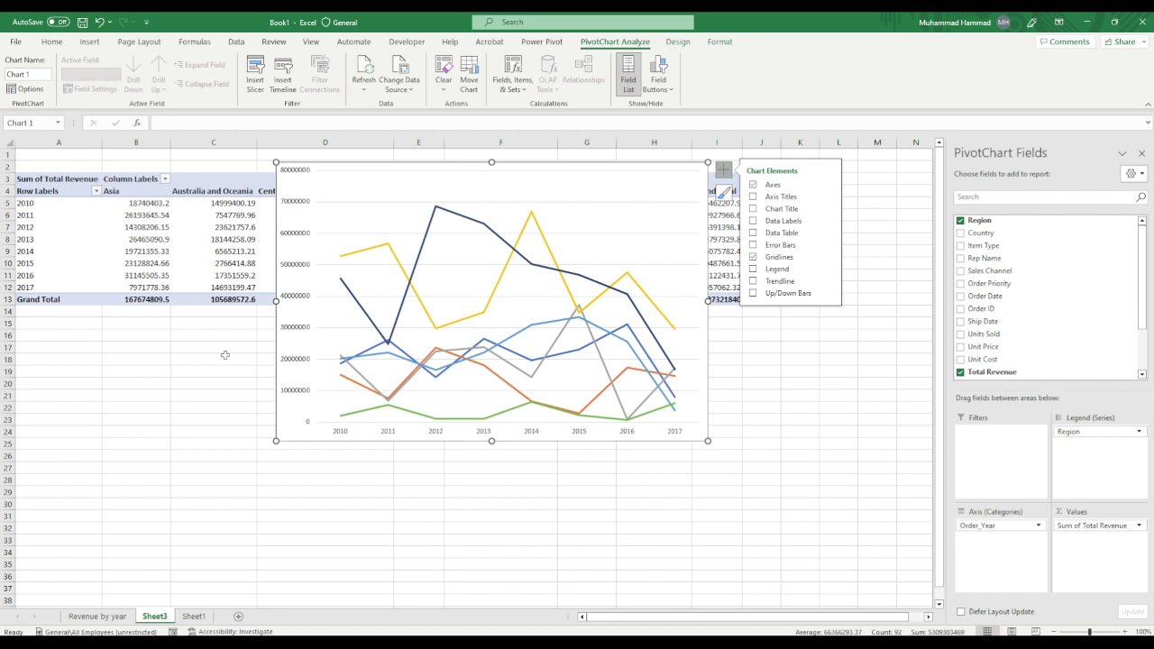
Step: Give the vertical axis the custom format [>999999]#,,"M";#,"0M" so labels read 0M to 80M
{"action": "left_click", "coordinate": [293, 297]}
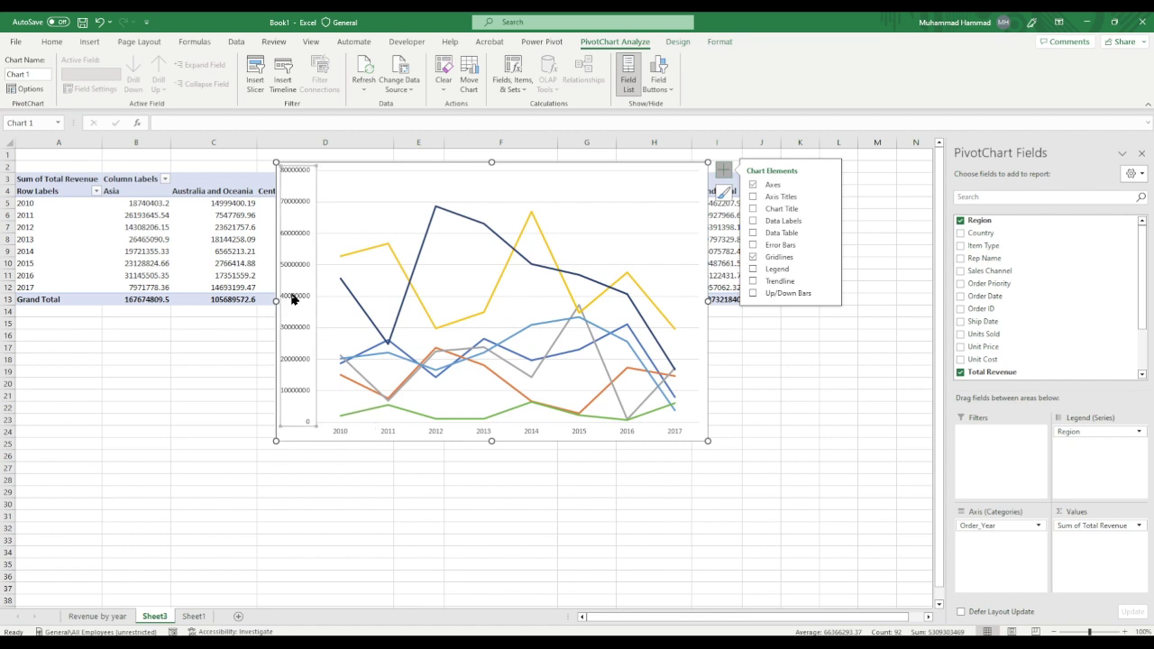
{"action": "right_click", "coordinate": [294, 297]}
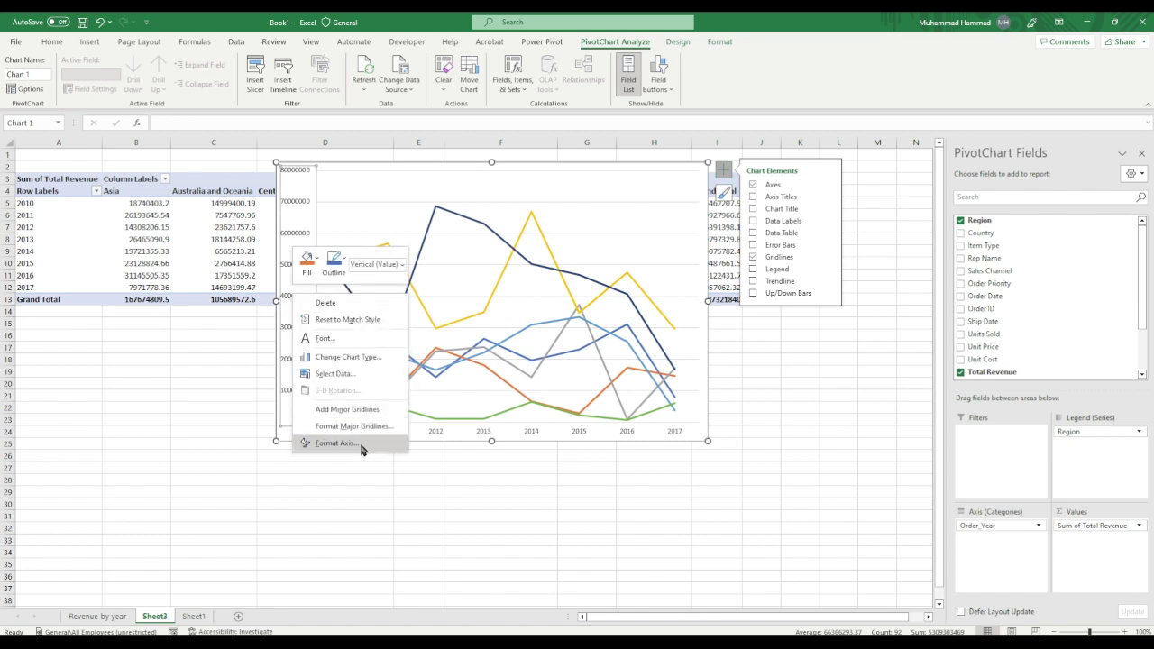
{"action": "left_click", "coordinate": [362, 443]}
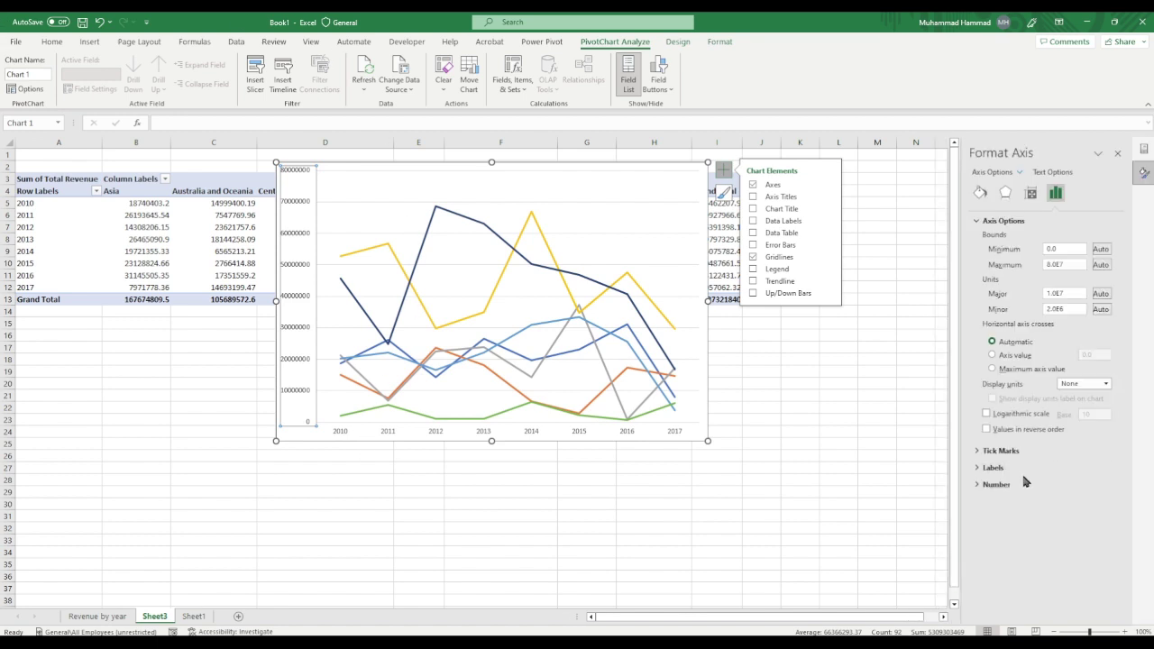
{"action": "left_click", "coordinate": [1005, 487]}
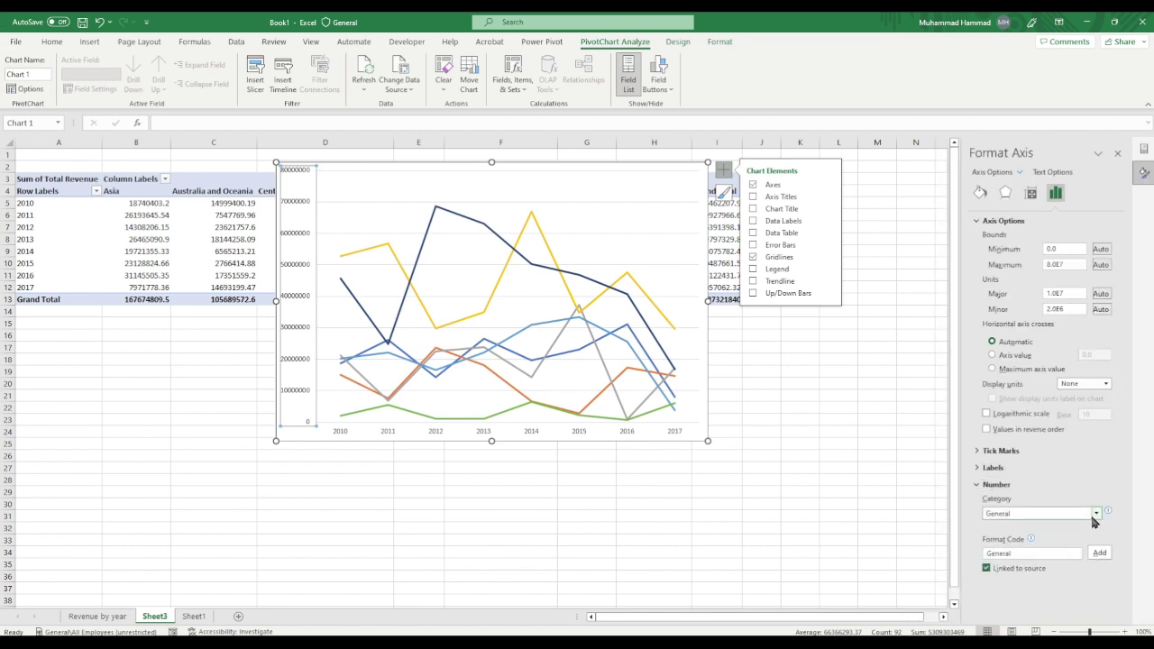
{"action": "left_click", "coordinate": [1095, 514]}
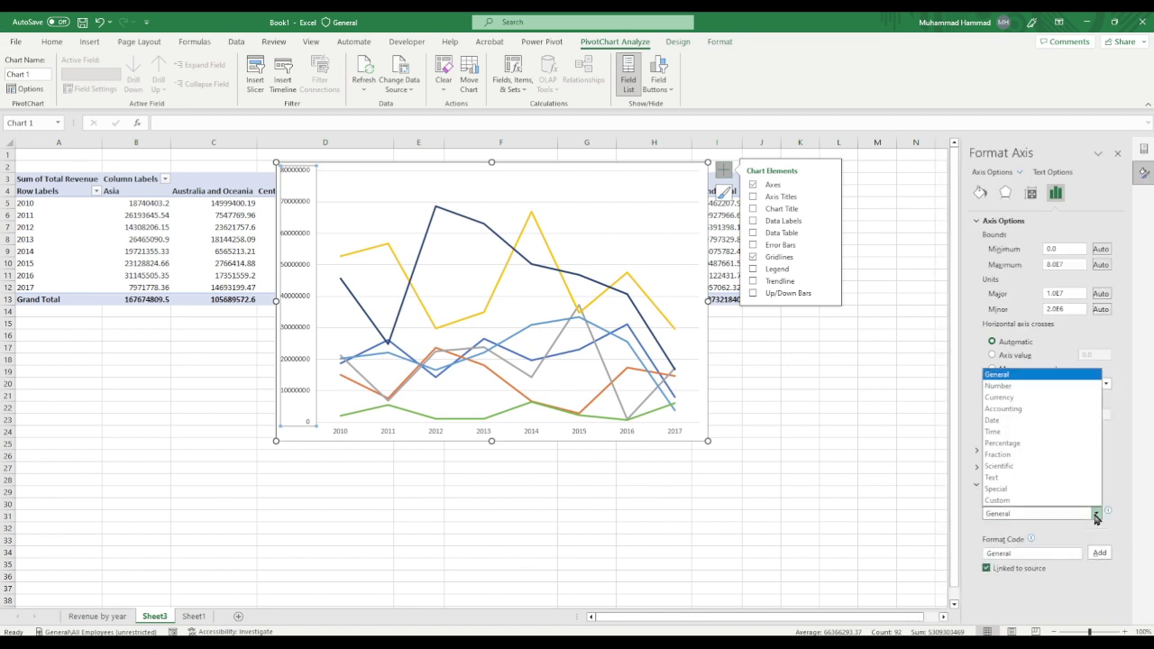
{"action": "left_click", "coordinate": [1021, 501]}
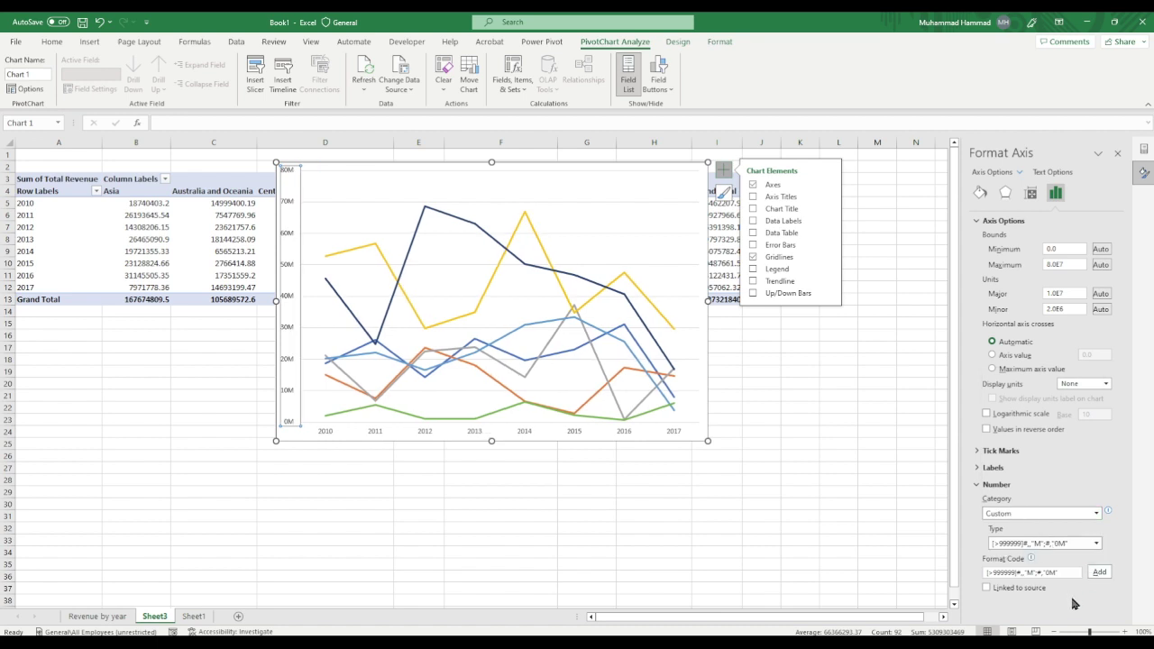
{"action": "left_click", "coordinate": [725, 173]}
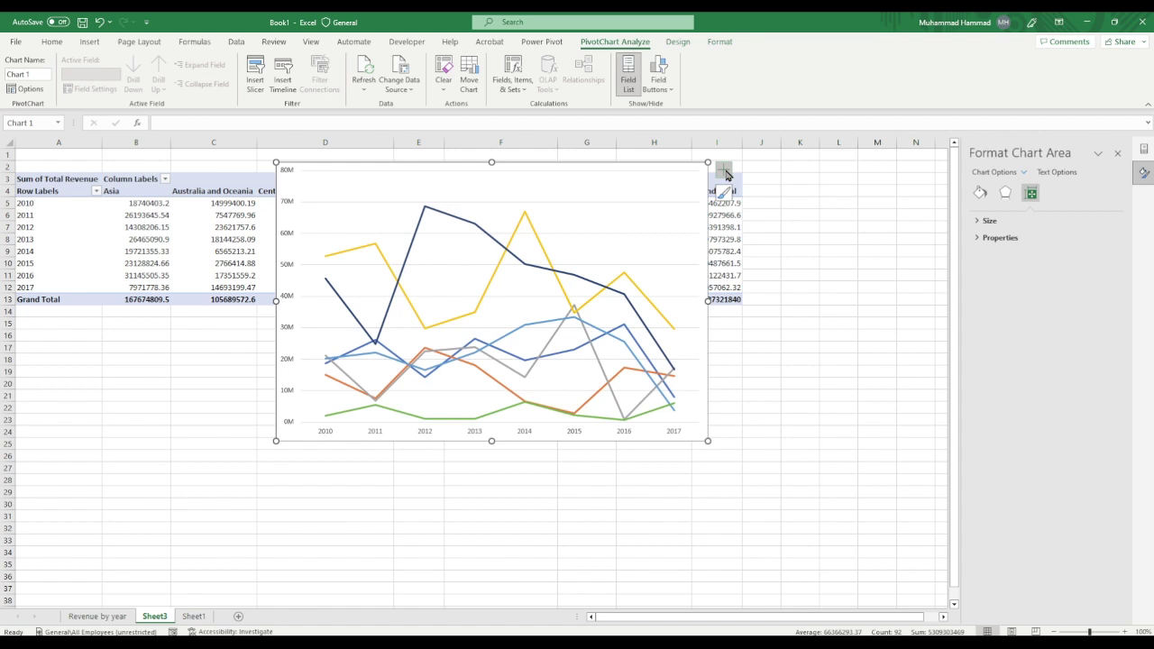
Step: Add axis titles to the chart, labelling the horizontal axis 'Year' and the vertical axis 'Revenue'
{"action": "left_click", "coordinate": [726, 174]}
{"action": "left_click", "coordinate": [789, 198]}
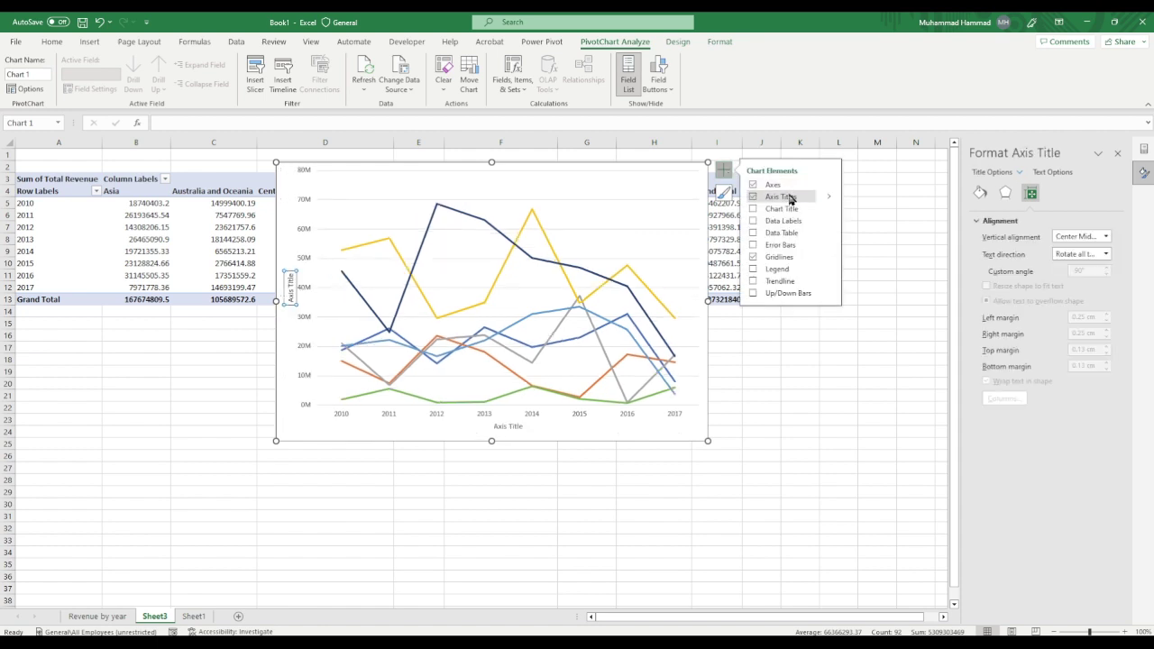
{"action": "left_click", "coordinate": [515, 428]}
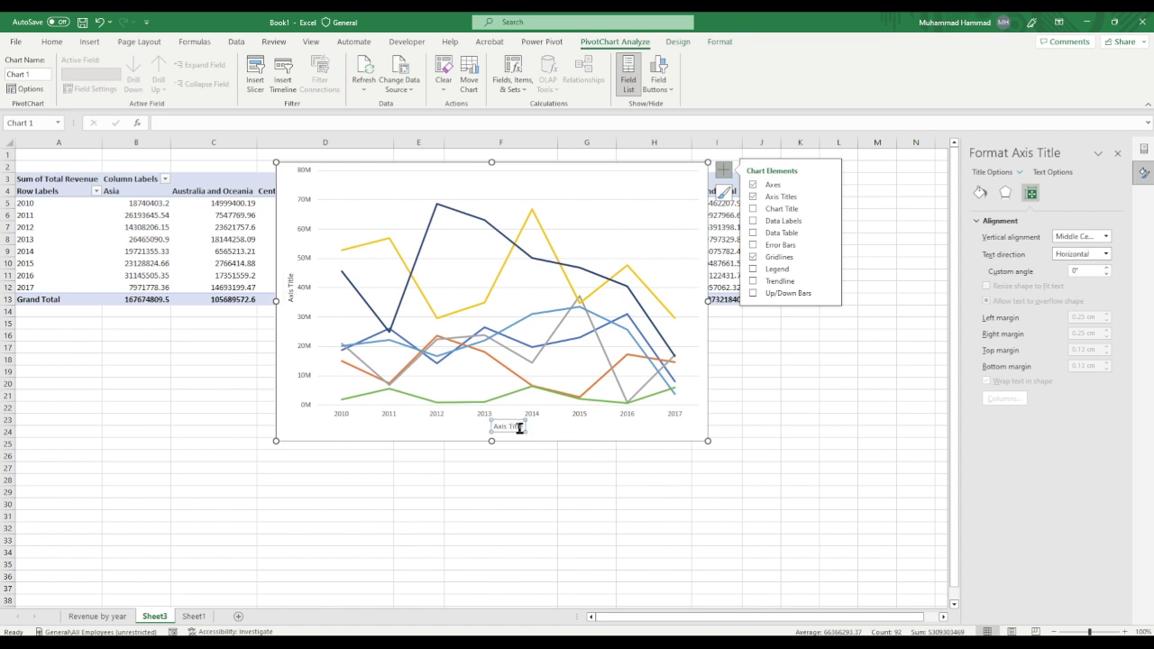
{"action": "triple_click", "coordinate": [519, 427]}
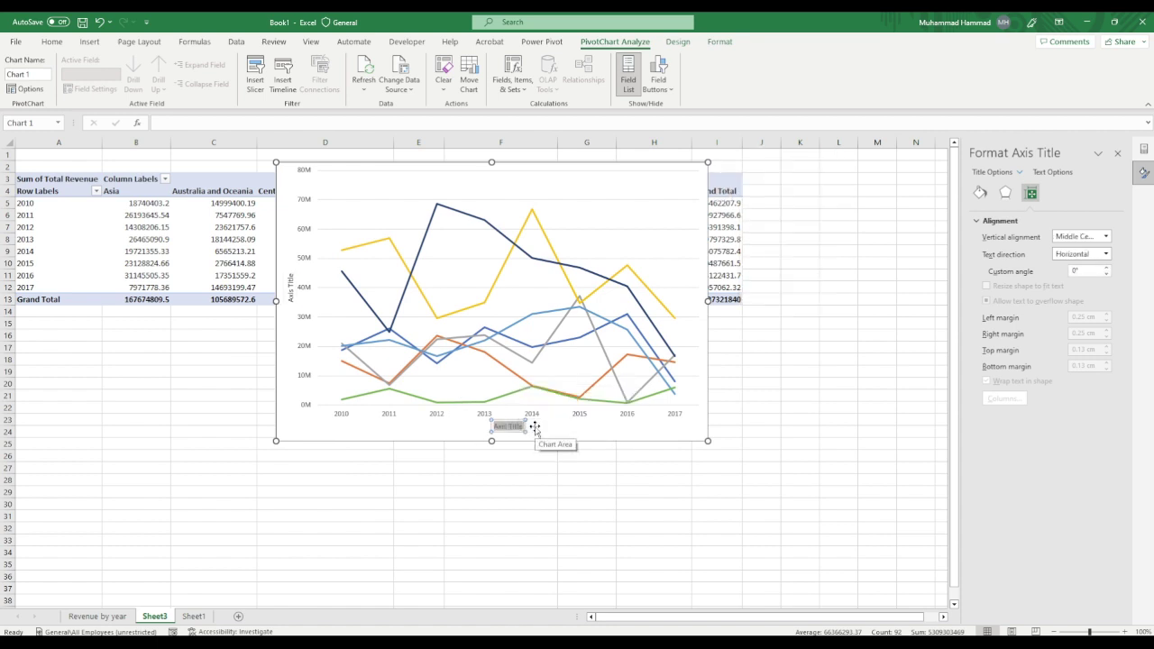
{"action": "type", "text": "Year"}
{"action": "left_click", "coordinate": [288, 285]}
{"action": "left_click", "coordinate": [289, 285]}
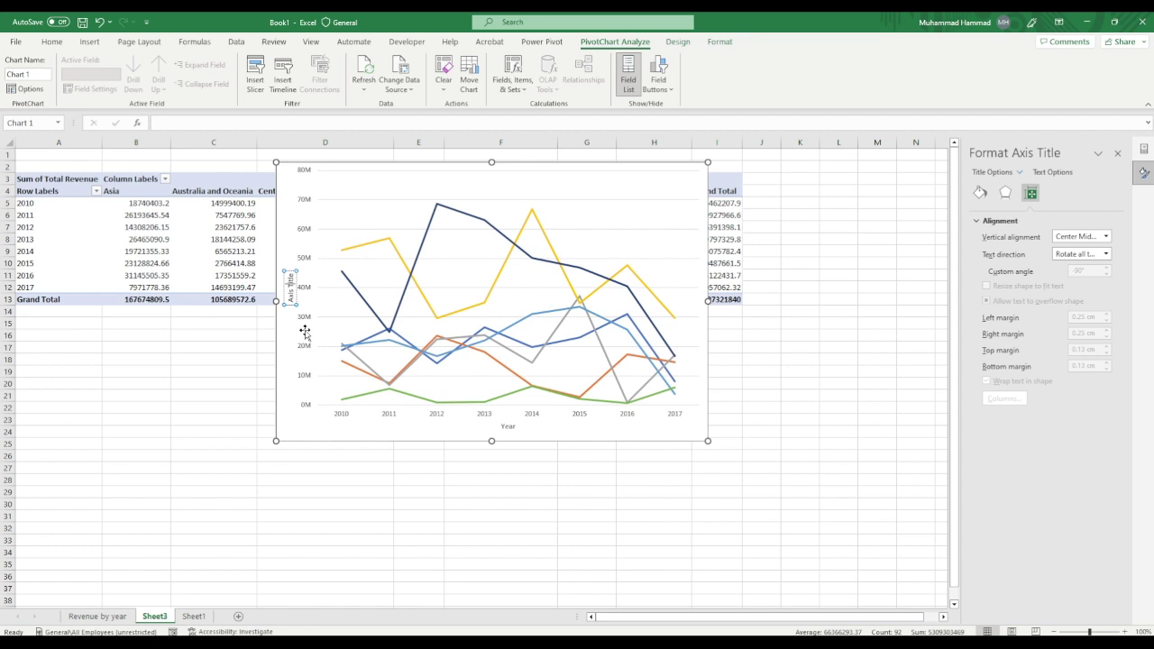
{"action": "key", "text": "ctrl+a"}
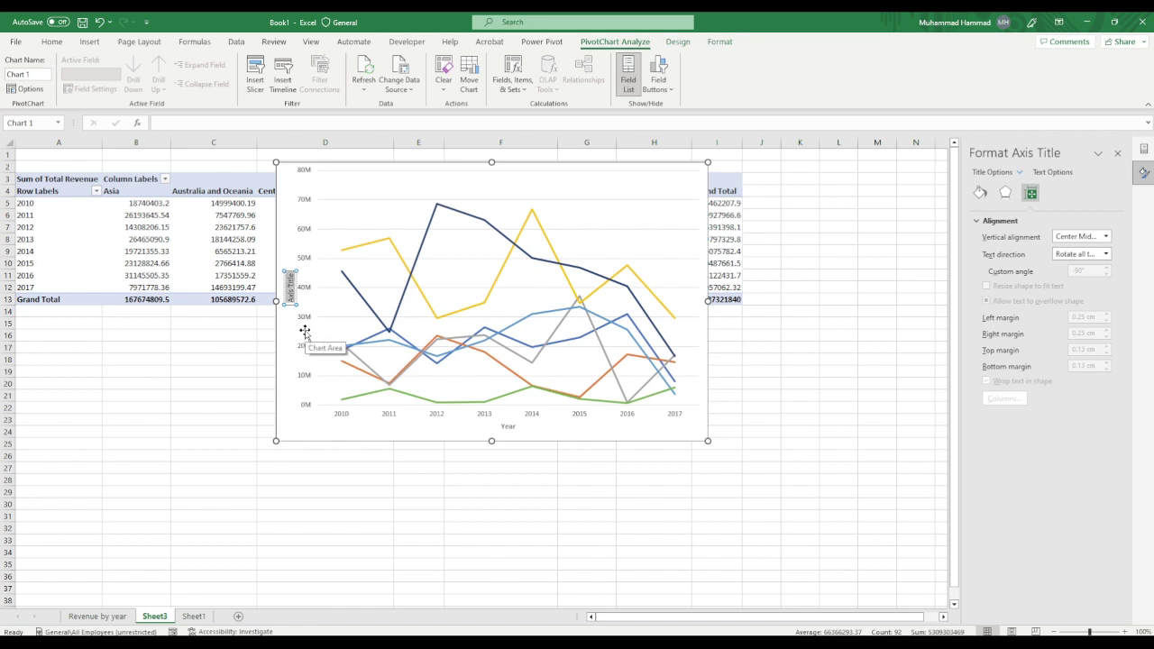
{"action": "type", "text": "Revenue"}
{"action": "type", "text": "e"}
Step: Deselect the chart and rename the Sheet3 tab to 'Revenue by year and by region'
{"action": "left_click", "coordinate": [654, 480]}
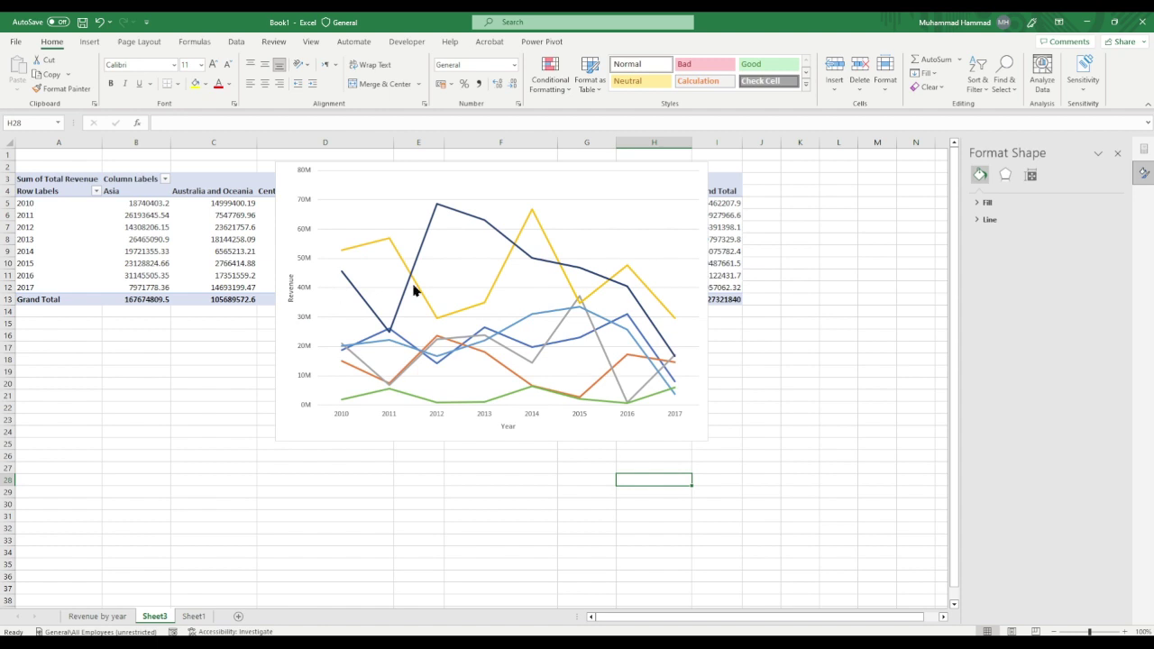
{"action": "double_click", "coordinate": [150, 616]}
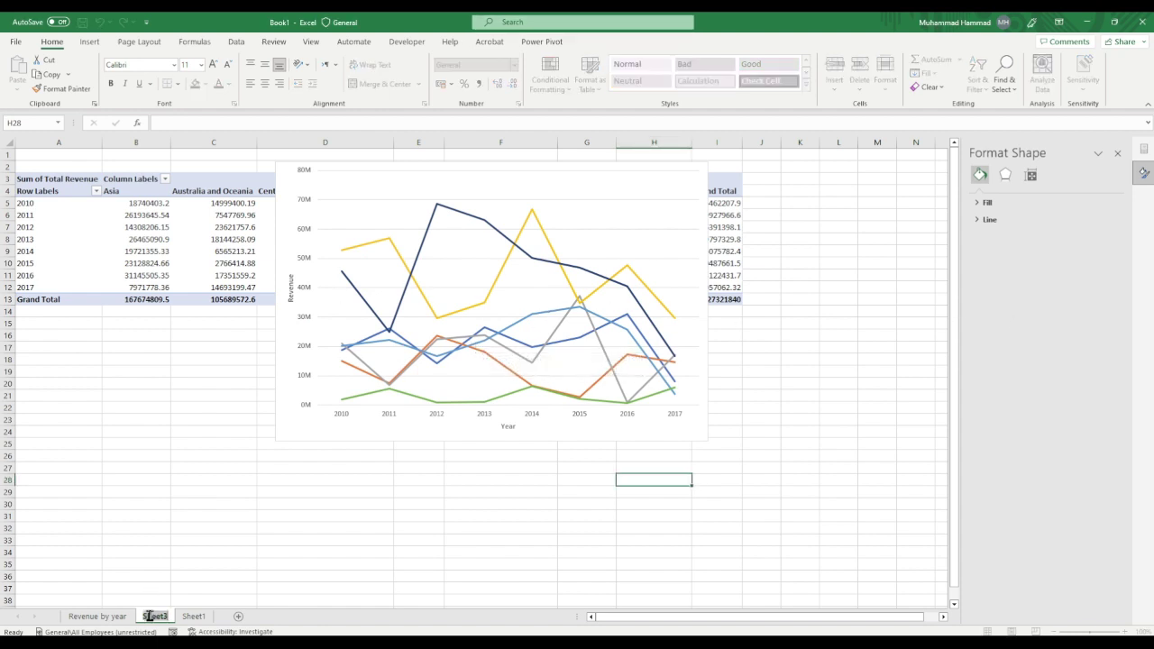
{"action": "type", "text": "Rev"}
{"action": "type", "text": "enue"}
{"action": "type", "text": " by "}
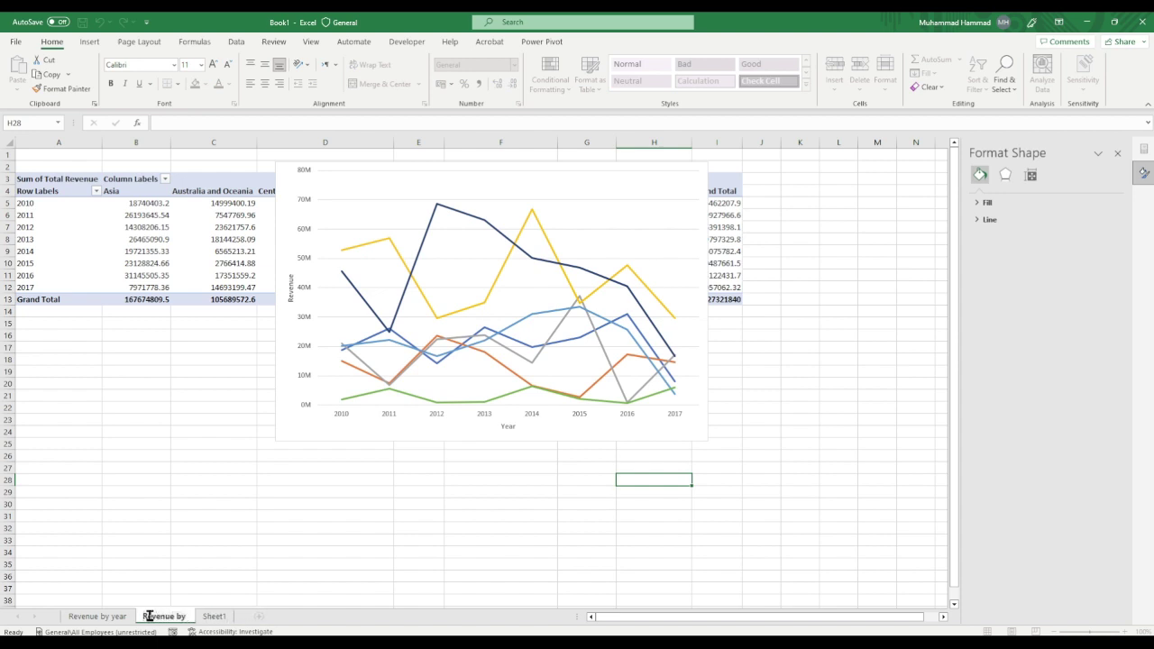
{"action": "type", "text": "year and"}
{"action": "type", "text": " by re"}
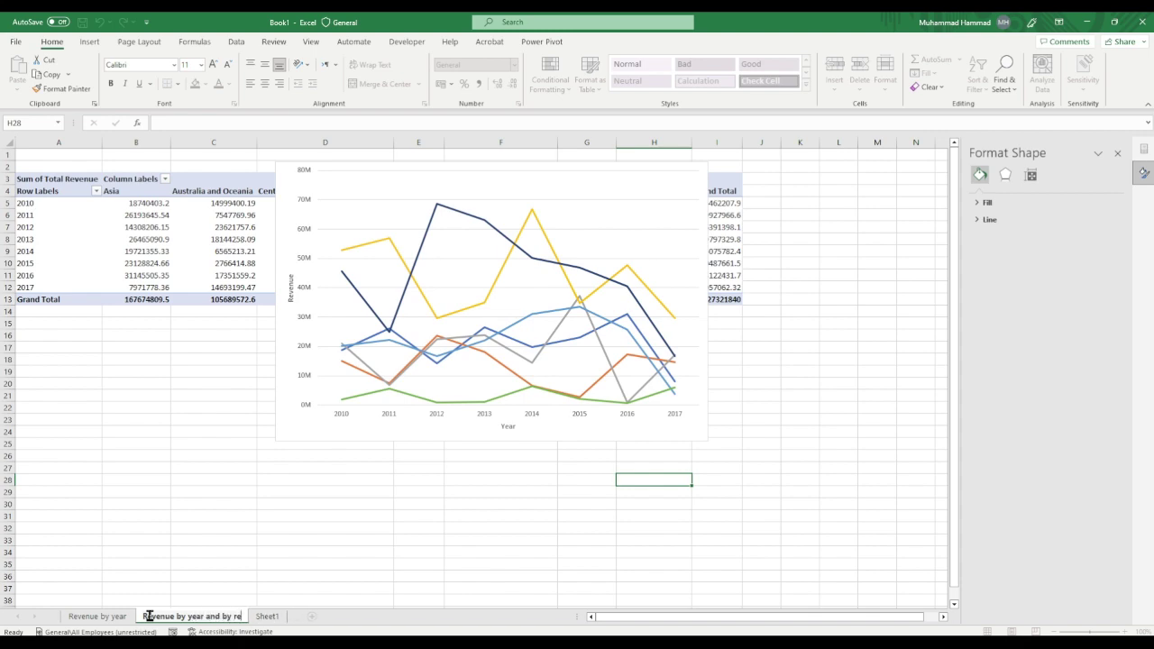
{"action": "type", "text": "gion"}
Step: Commit the sheet name and insert another PivotTable from the Sheet1 data on a new sheet
{"action": "left_click", "coordinate": [283, 615]}
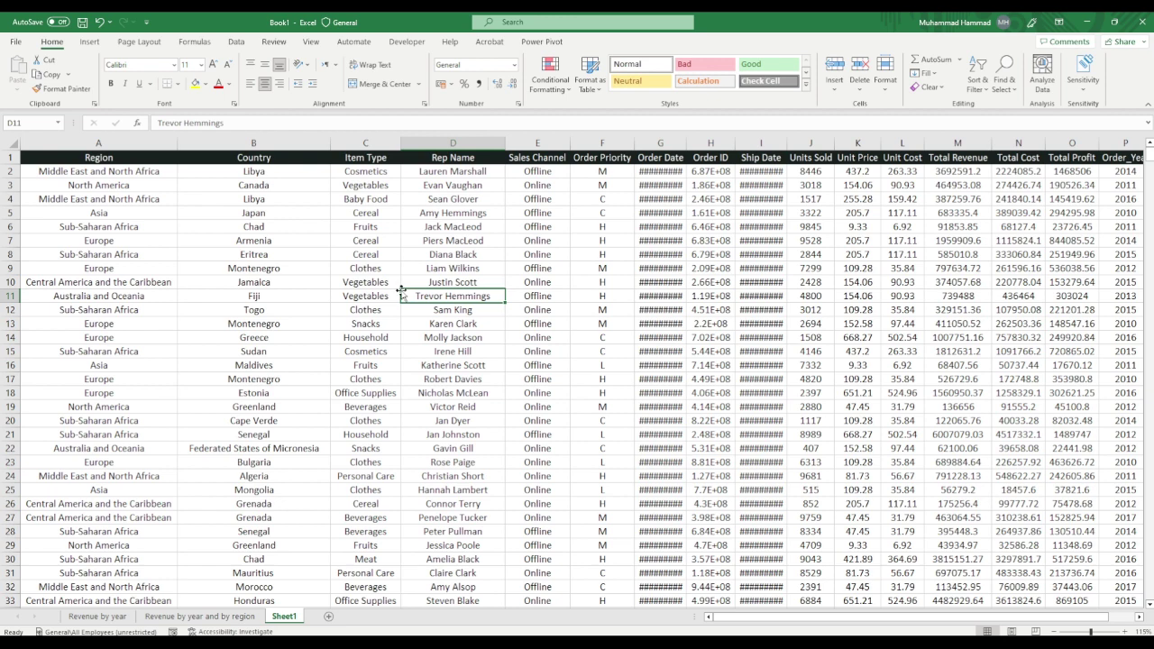
{"action": "left_click", "coordinate": [89, 43]}
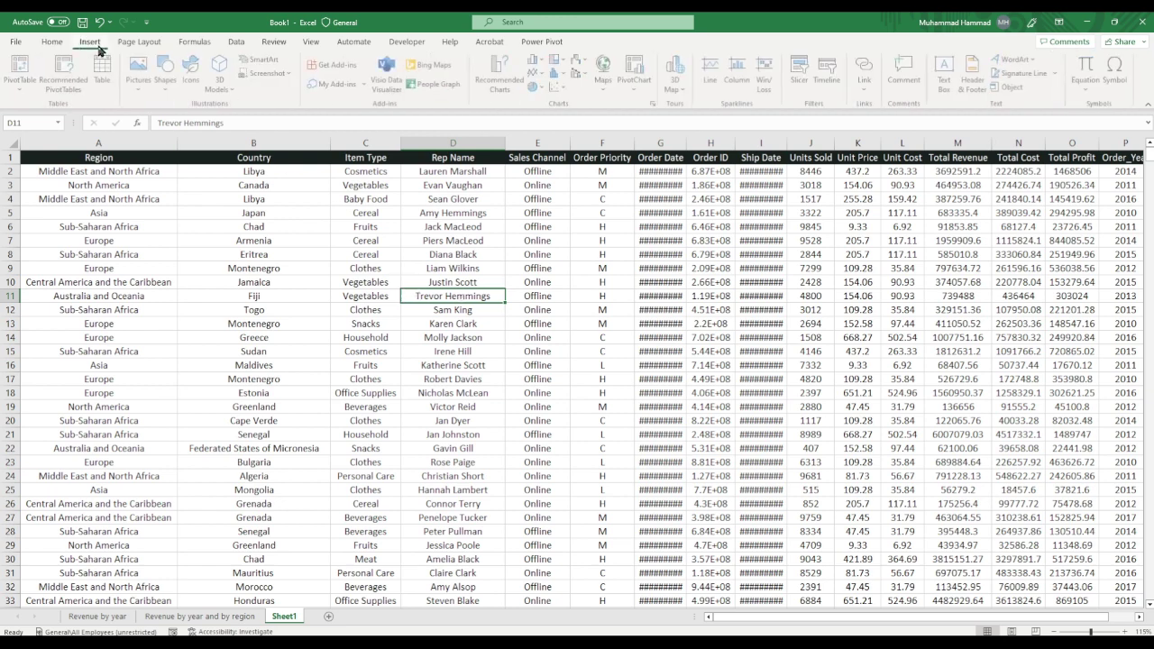
{"action": "left_click", "coordinate": [23, 65]}
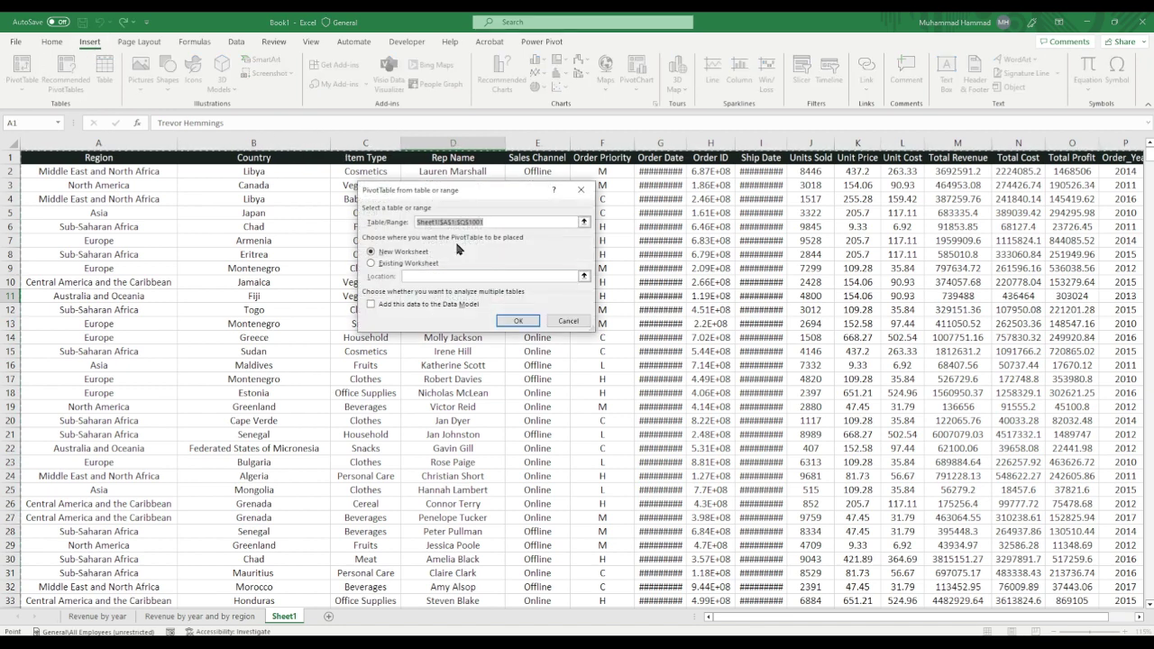
{"action": "left_click", "coordinate": [517, 321]}
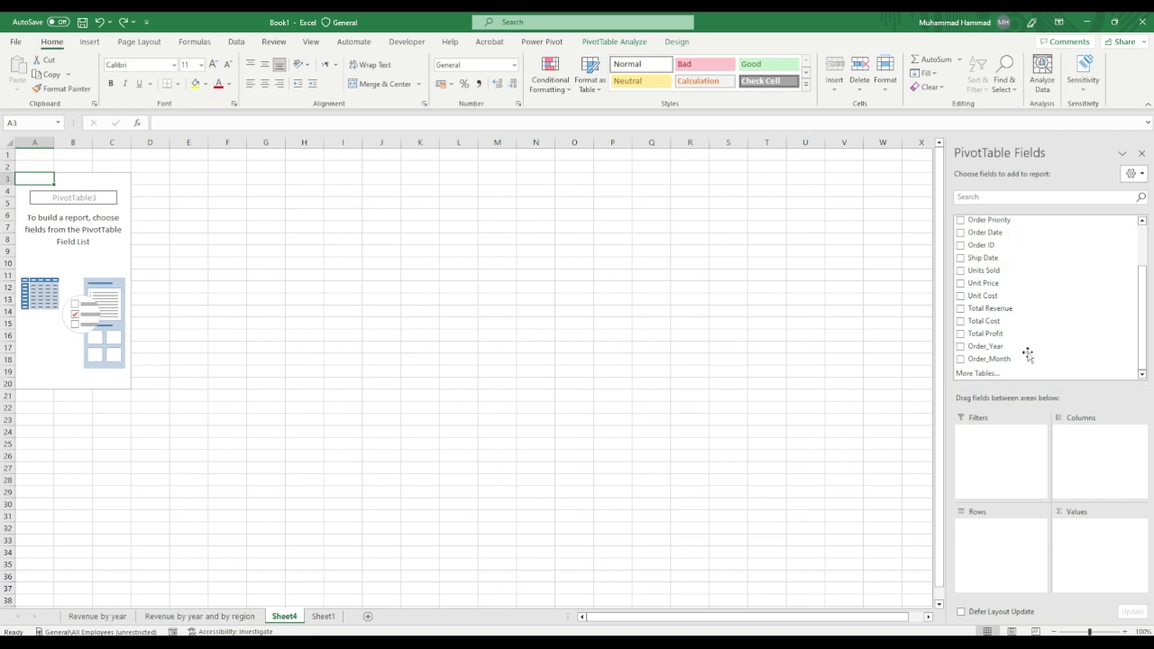
Step: Put Region in rows, sum Total Revenue and Total Cost as values, and select the pivot table
{"action": "scroll", "coordinate": [1025, 350], "scroll_direction": "up", "scroll_amount": 2}
{"action": "left_click_drag", "start_coordinate": [979, 220], "coordinate": [1008, 549]}
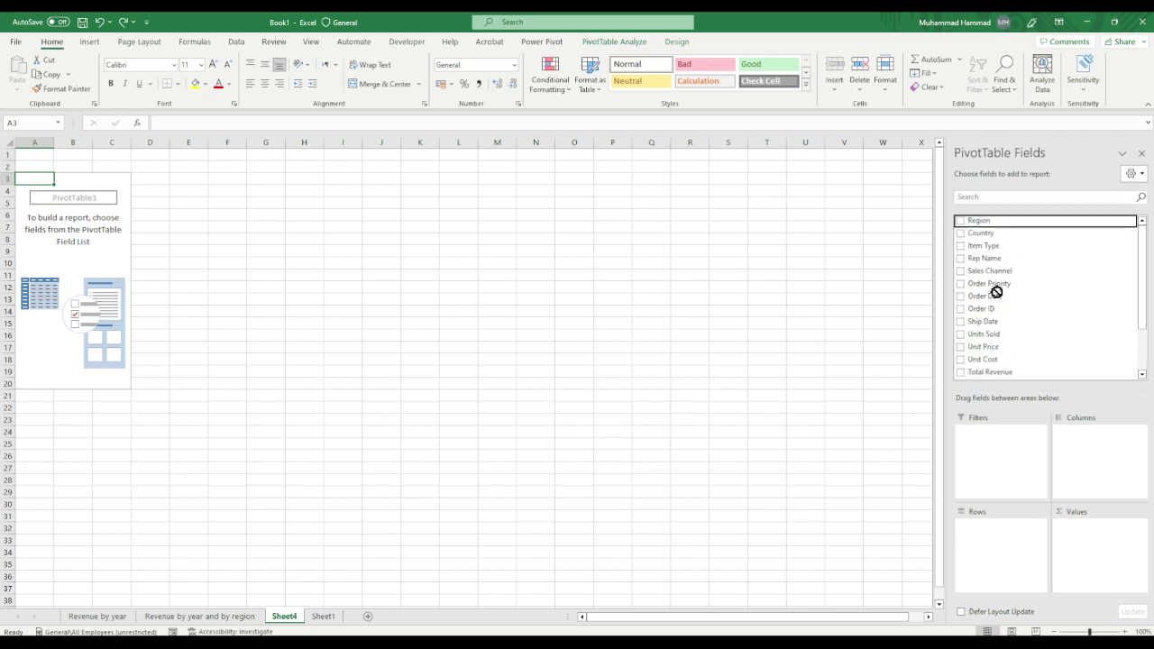
{"action": "scroll", "coordinate": [986, 315], "scroll_direction": "down", "scroll_amount": 2}
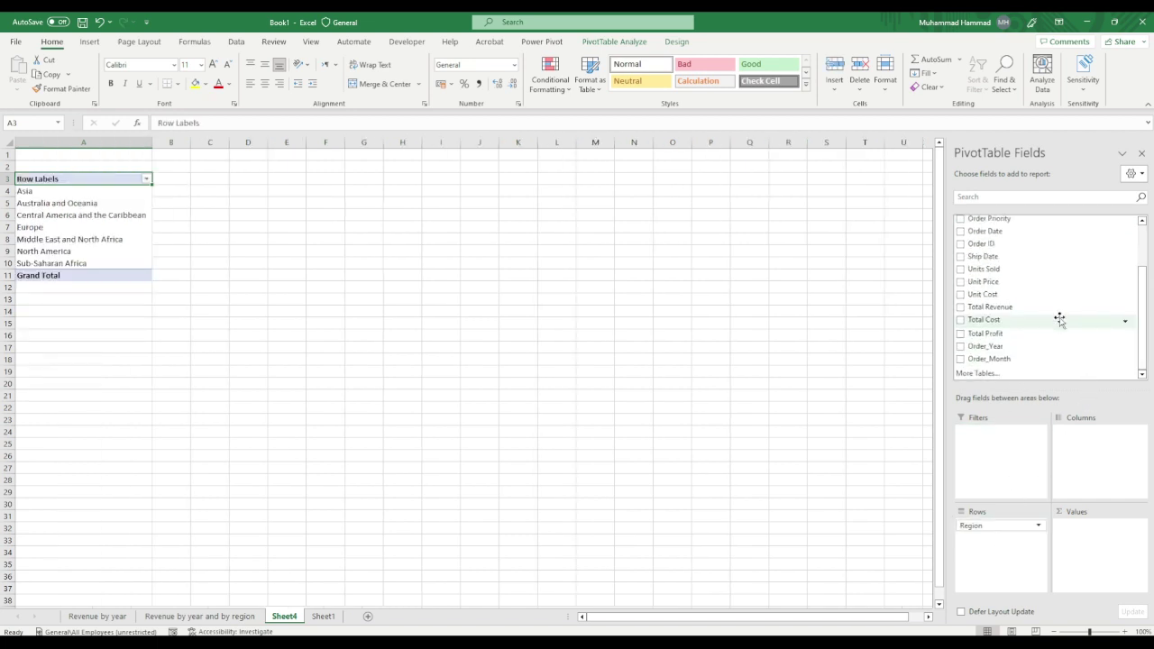
{"action": "left_click_drag", "start_coordinate": [978, 309], "coordinate": [1109, 543]}
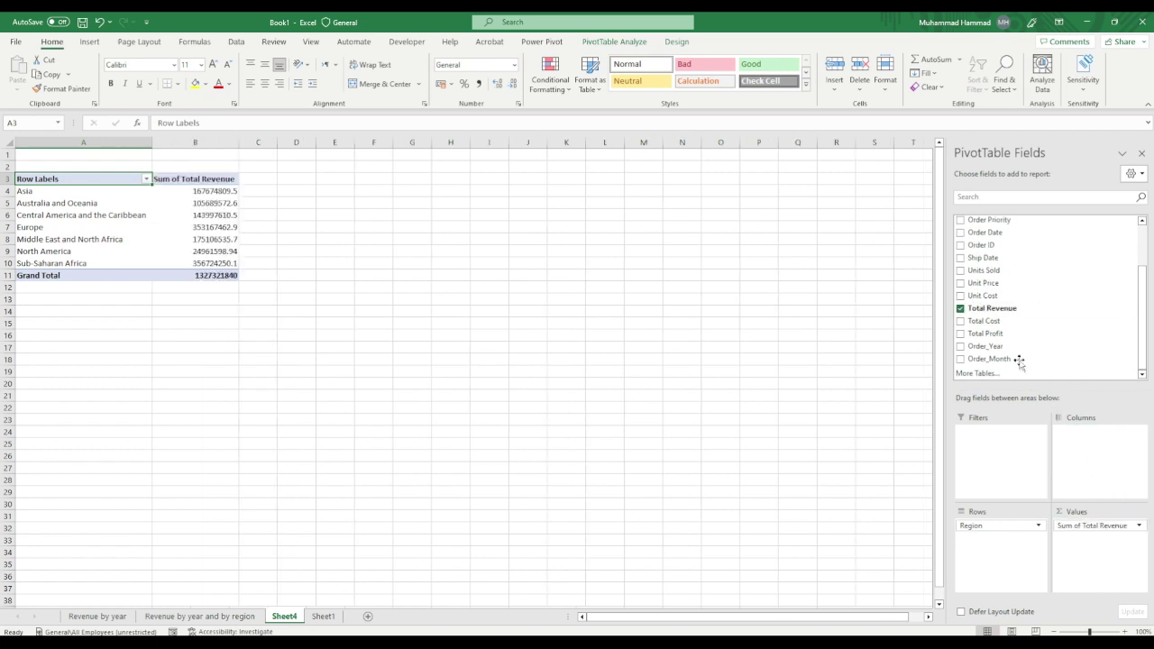
{"action": "left_click_drag", "start_coordinate": [983, 321], "coordinate": [1106, 539]}
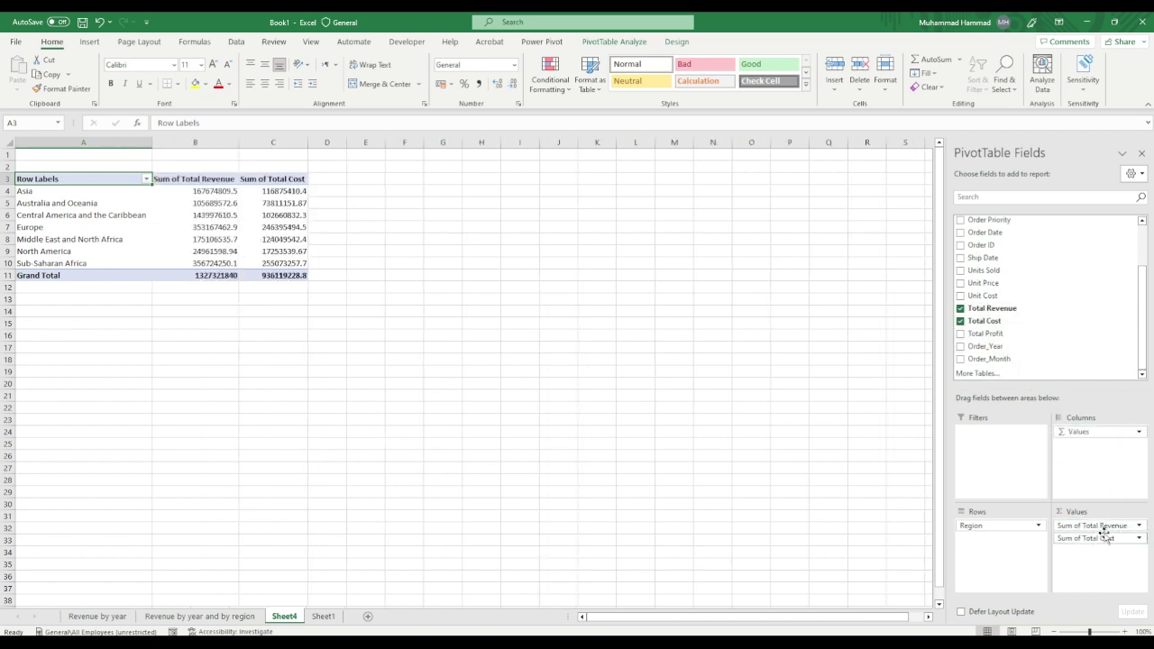
{"action": "left_click", "coordinate": [55, 205]}
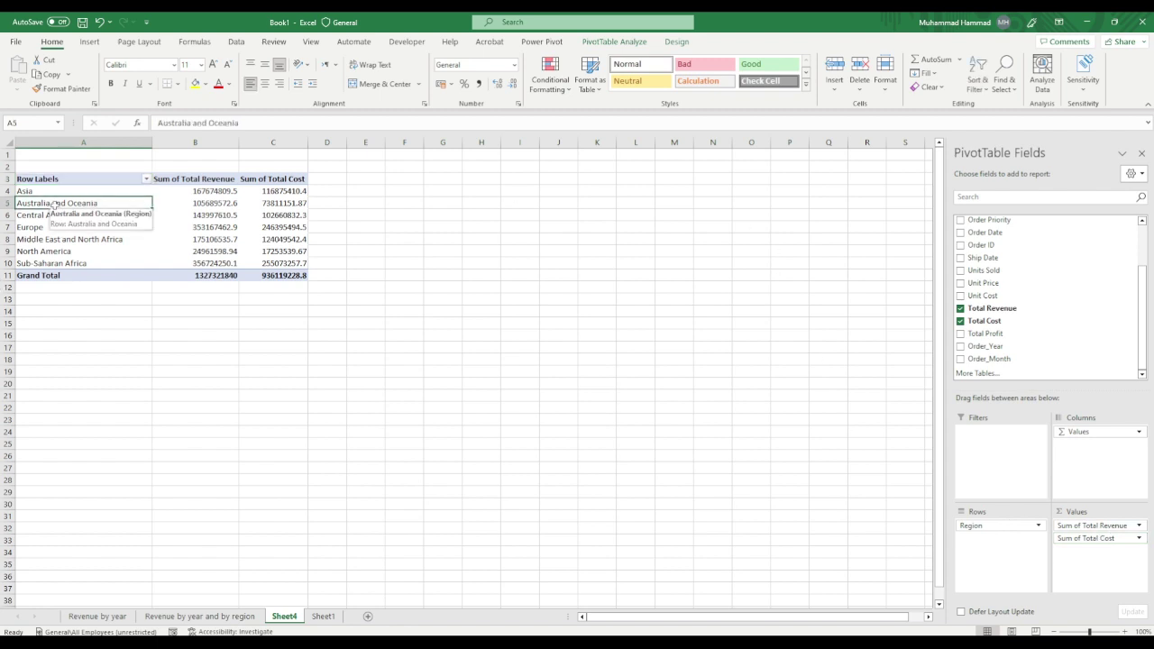
{"action": "key", "text": "ctrl+a"}
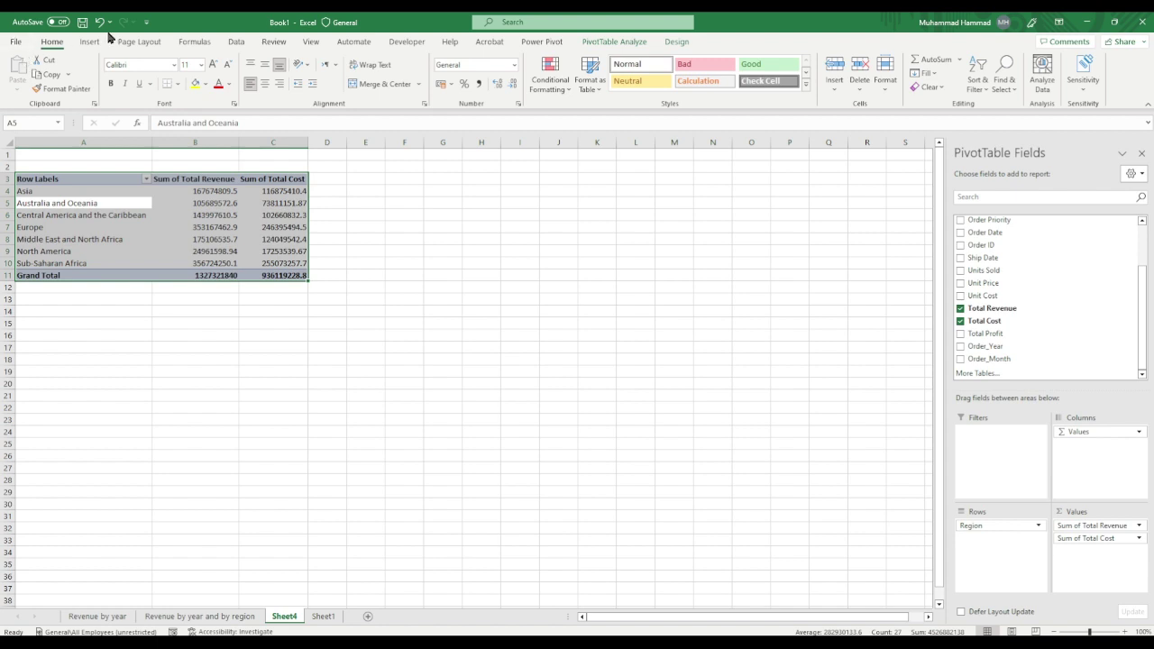
Step: Insert a combo PivotChart with revenue columns and a cost line, enlarge it, and place it beside the pivot
{"action": "left_click", "coordinate": [90, 41]}
{"action": "left_click", "coordinate": [497, 72]}
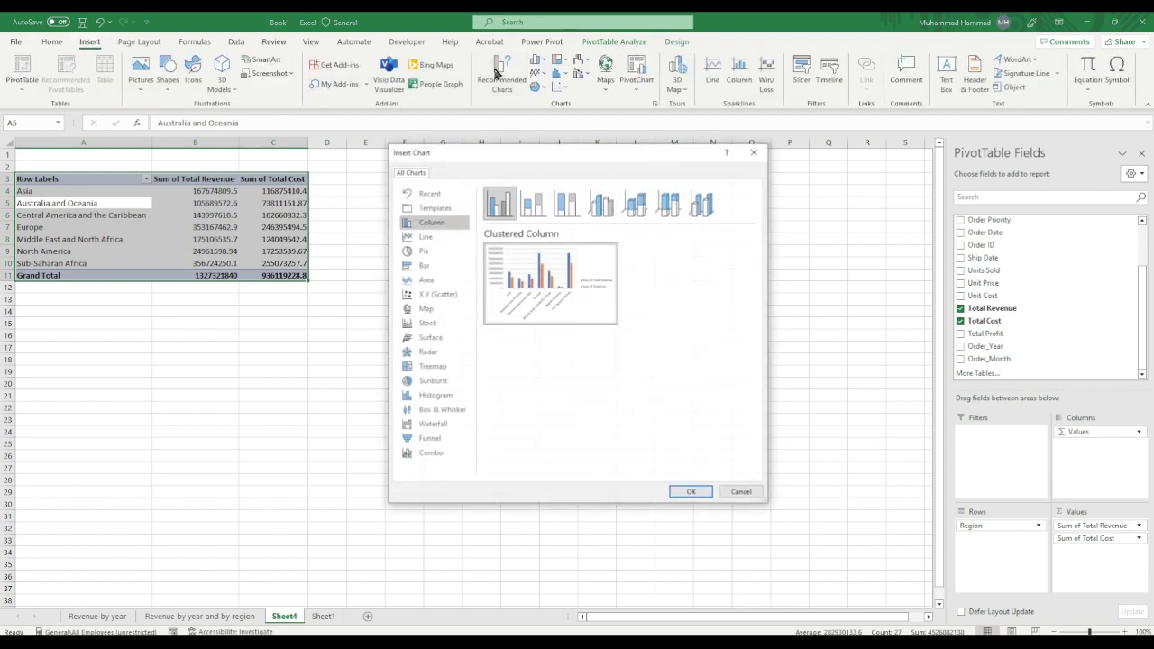
{"action": "left_click", "coordinate": [431, 454]}
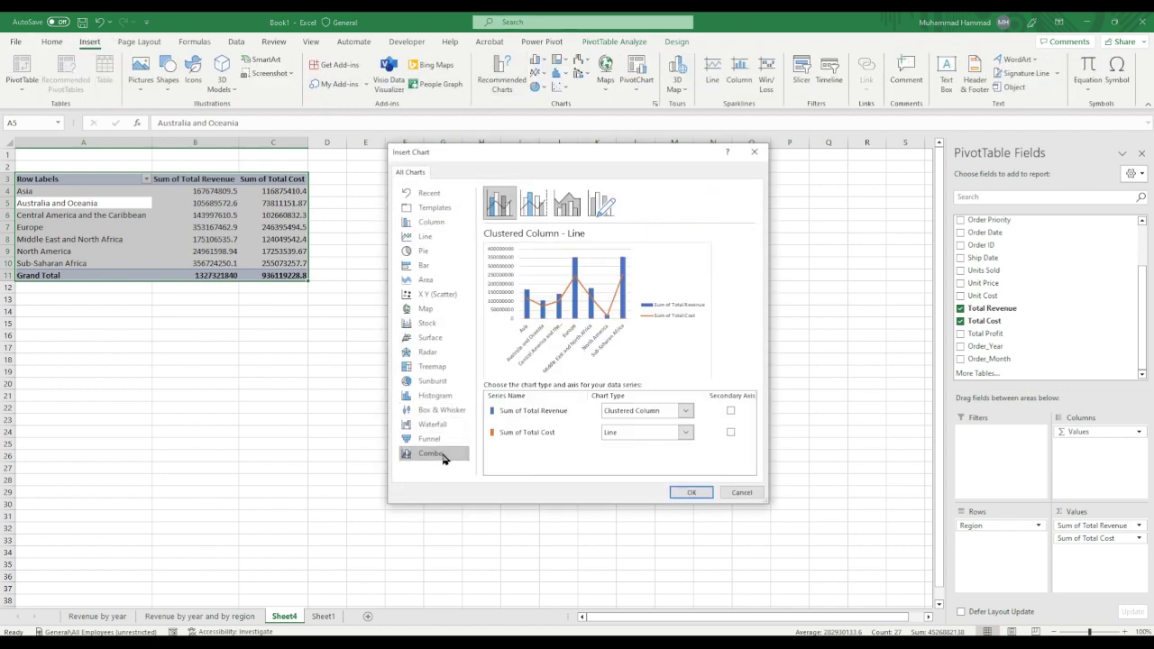
{"action": "left_click", "coordinate": [696, 494]}
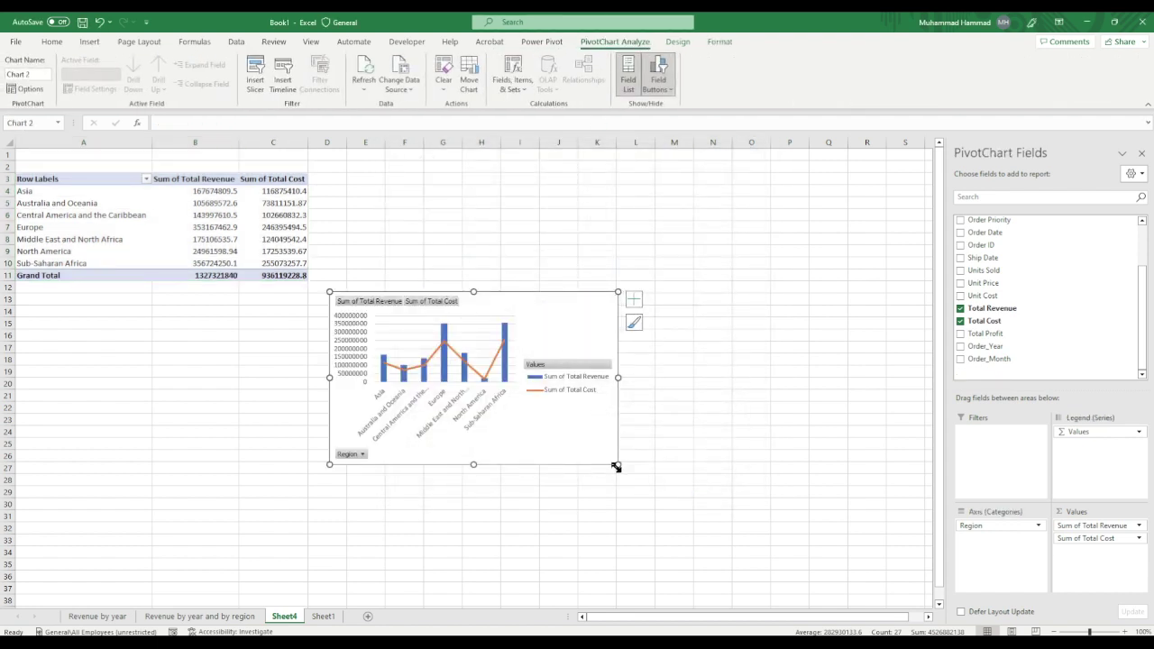
{"action": "left_click_drag", "start_coordinate": [617, 464], "coordinate": [771, 604]}
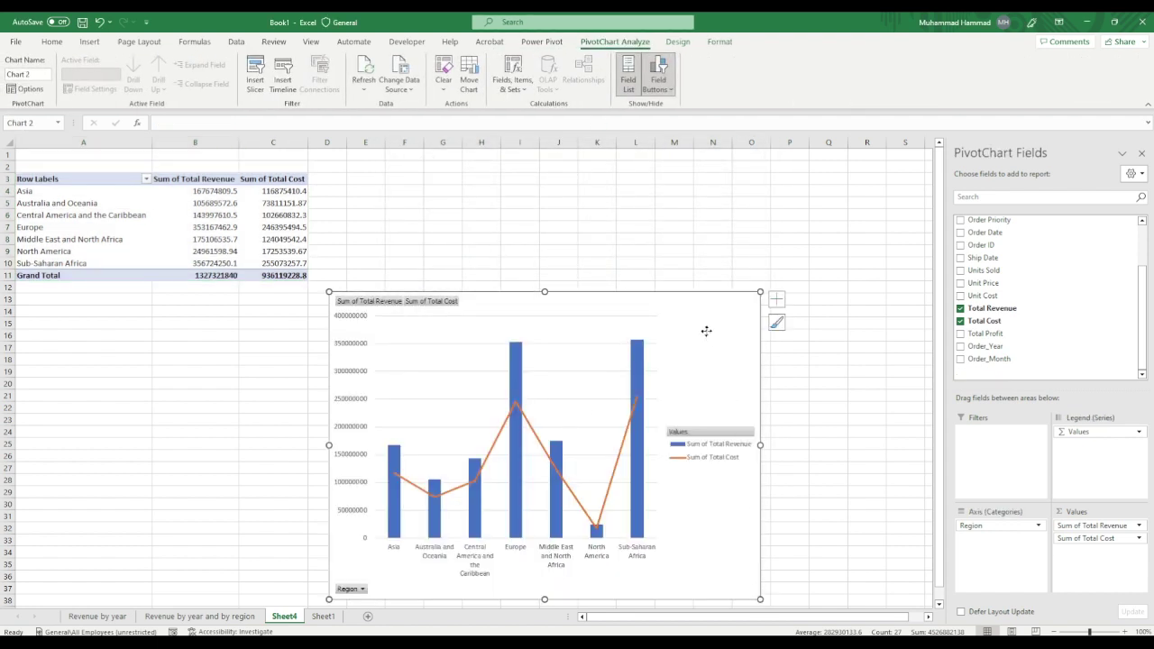
{"action": "left_click_drag", "start_coordinate": [706, 330], "coordinate": [733, 167]}
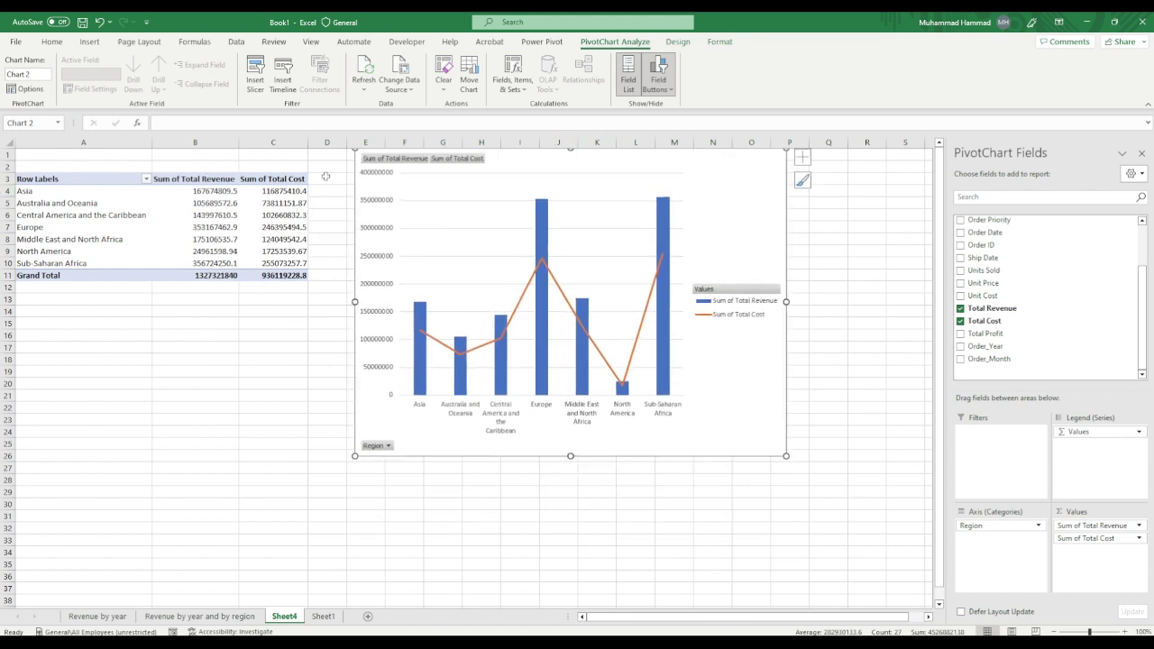
{"action": "mouse_move", "coordinate": [718, 175]}
{"action": "left_mouse_down"}
{"action": "mouse_move", "coordinate": [716, 196]}
{"action": "mouse_move", "coordinate": [700, 195]}
{"action": "left_mouse_up"}
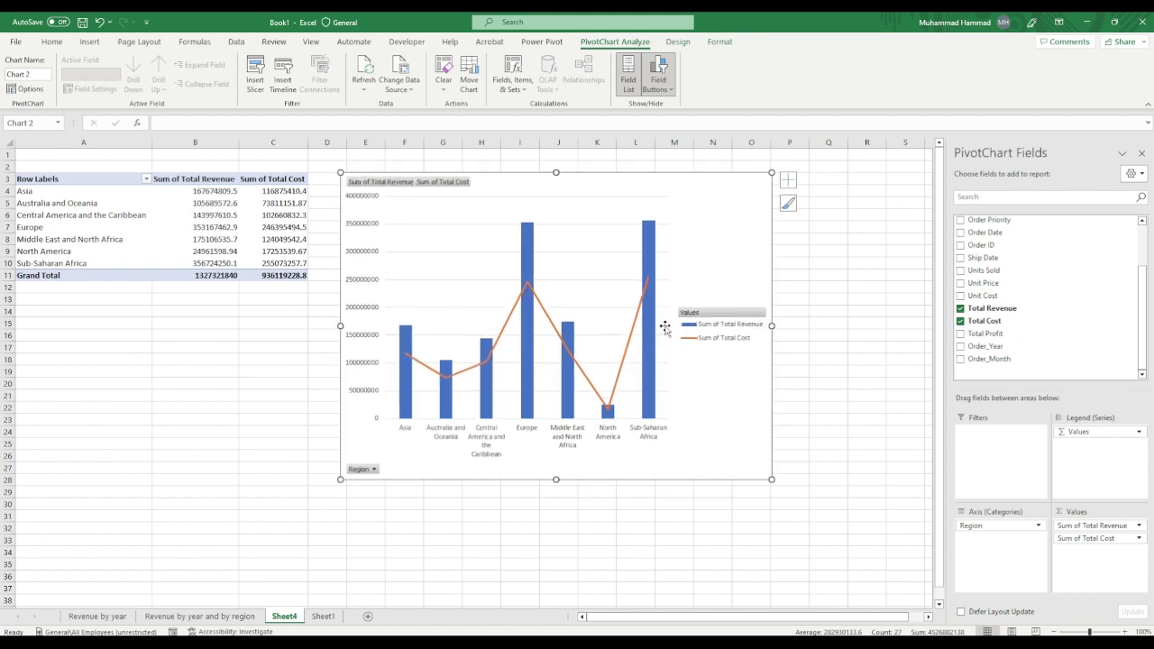
Step: Add axis titles, a chart title and data labels, remove the legend, and hide all field buttons
{"action": "left_click", "coordinate": [788, 183]}
{"action": "left_click", "coordinate": [820, 207]}
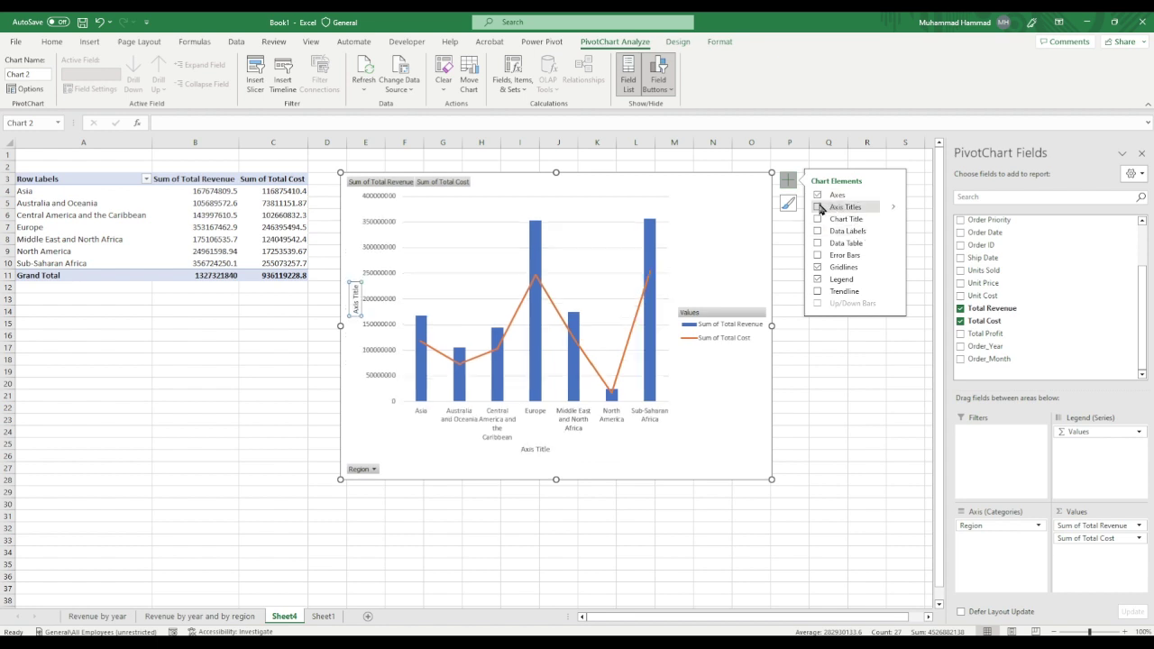
{"action": "left_click", "coordinate": [862, 220]}
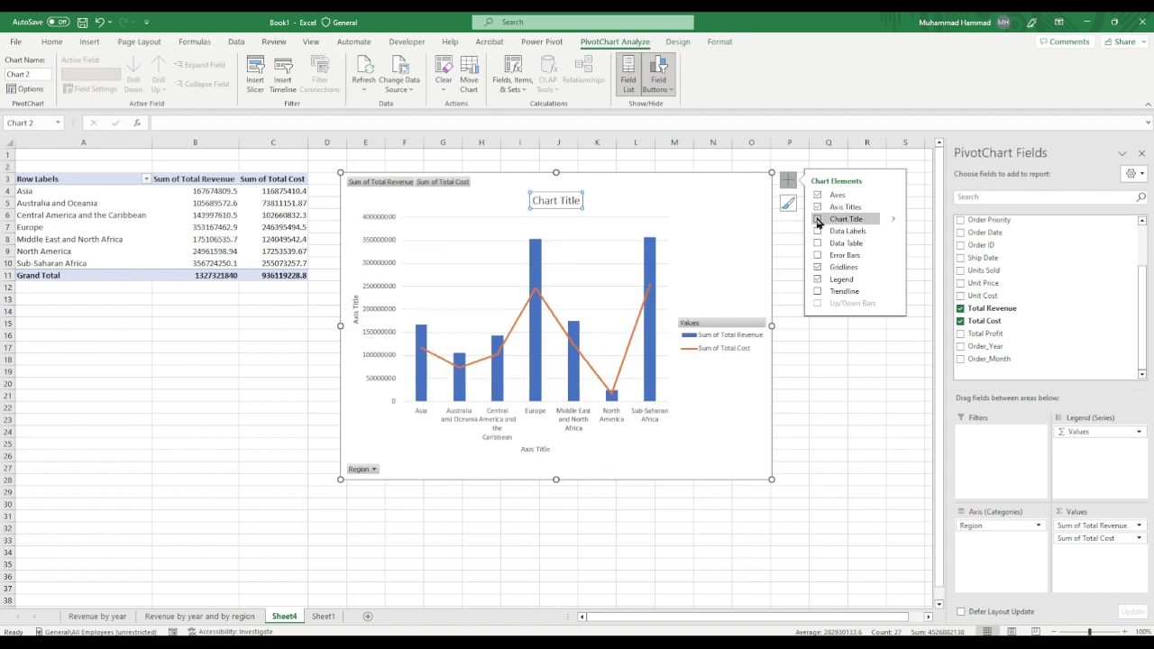
{"action": "left_click", "coordinate": [819, 232]}
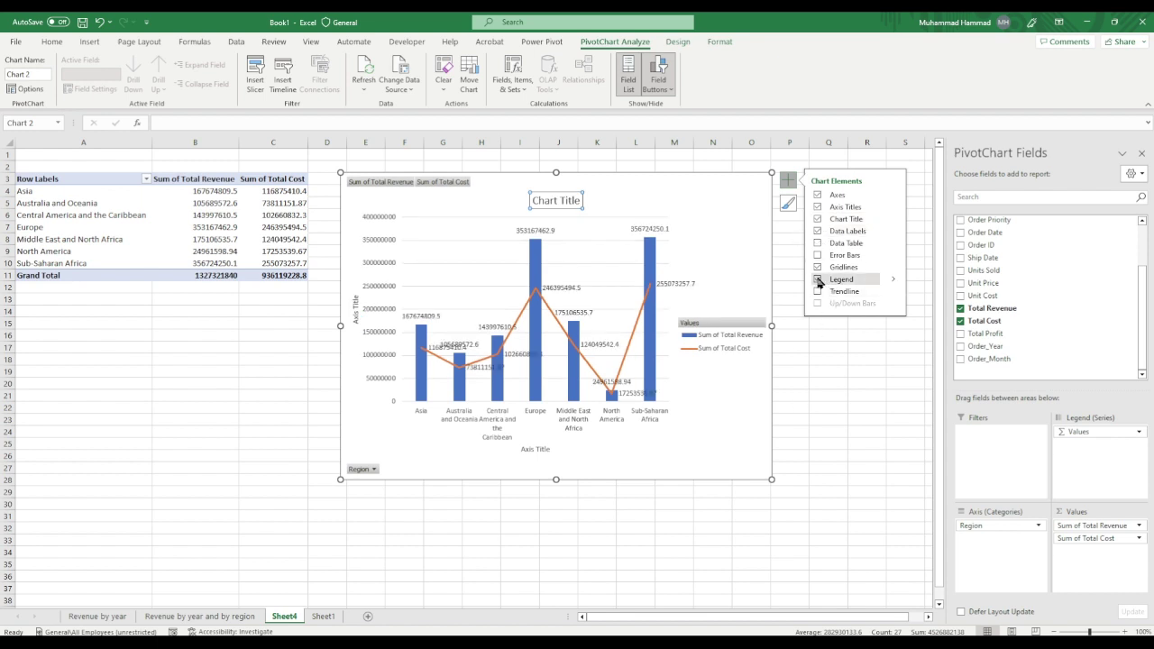
{"action": "left_click", "coordinate": [818, 279]}
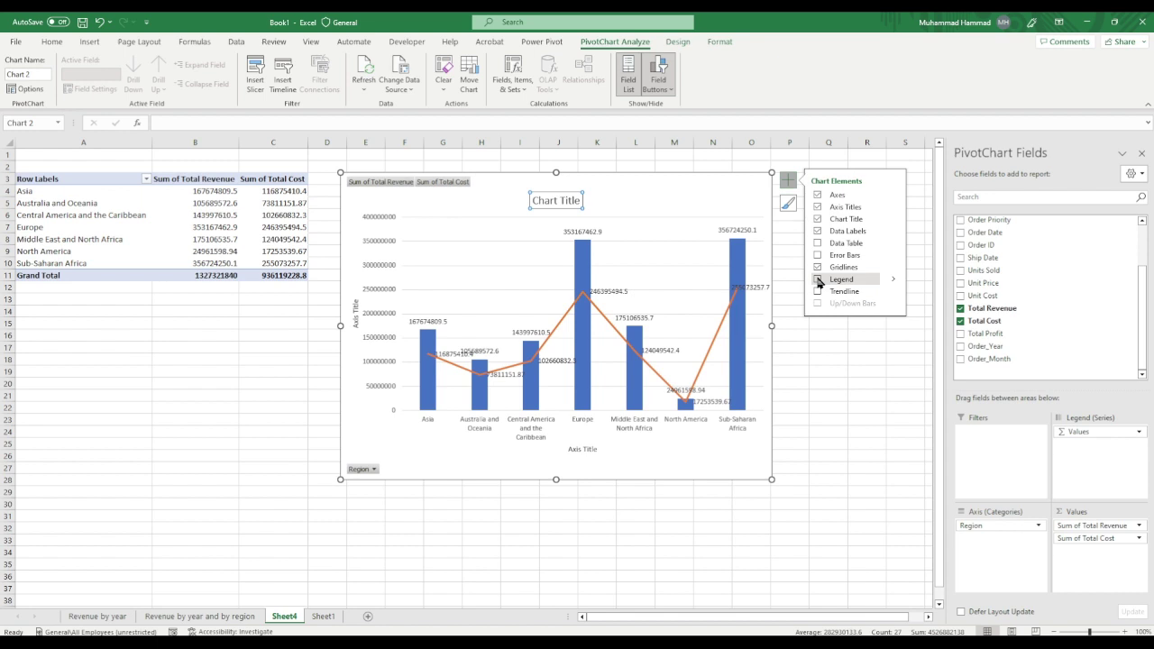
{"action": "right_click", "coordinate": [443, 182]}
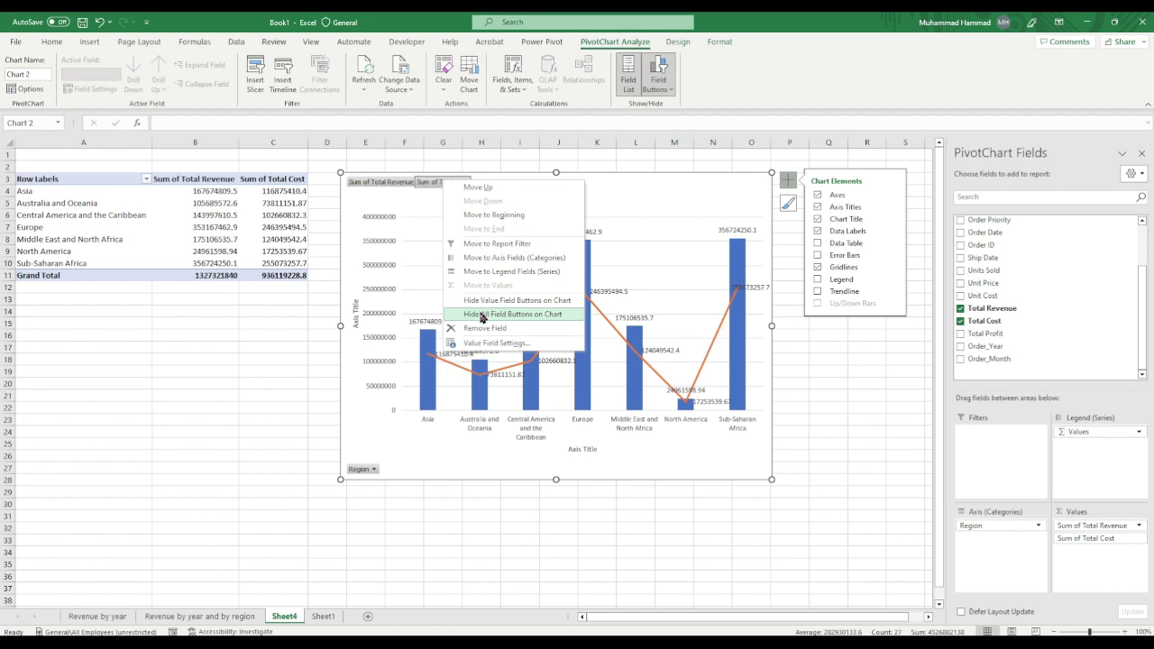
{"action": "left_click", "coordinate": [482, 315]}
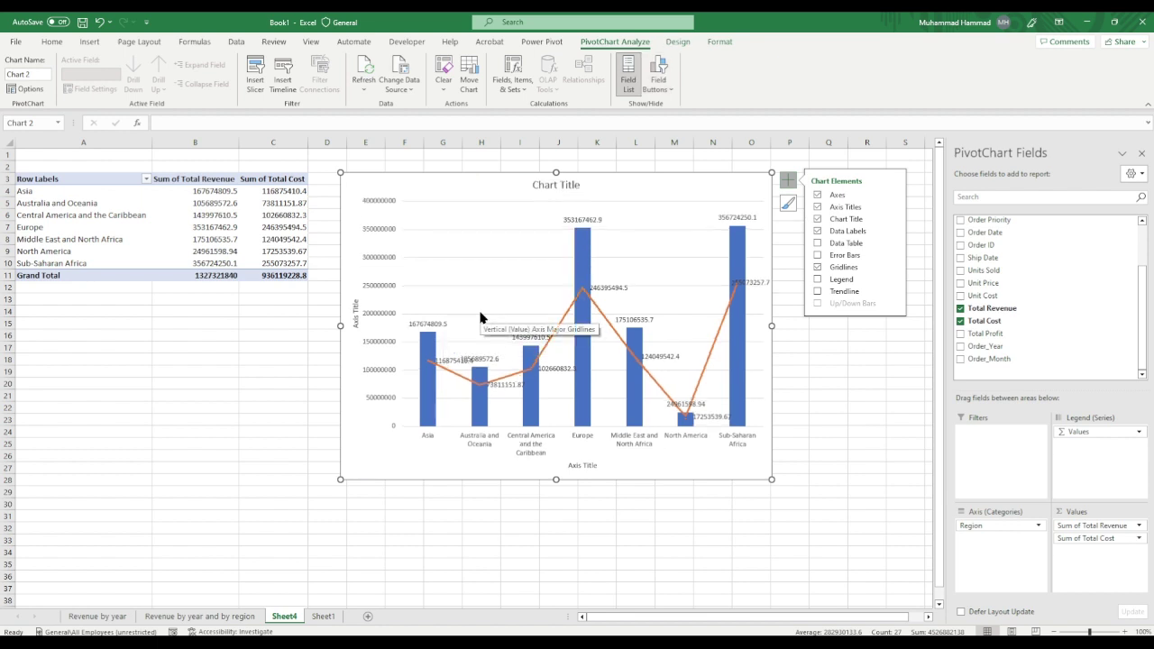
Step: Replace the combo chart's placeholder title with 'Revenue Nad cost by regions'
{"action": "double_click", "coordinate": [568, 185]}
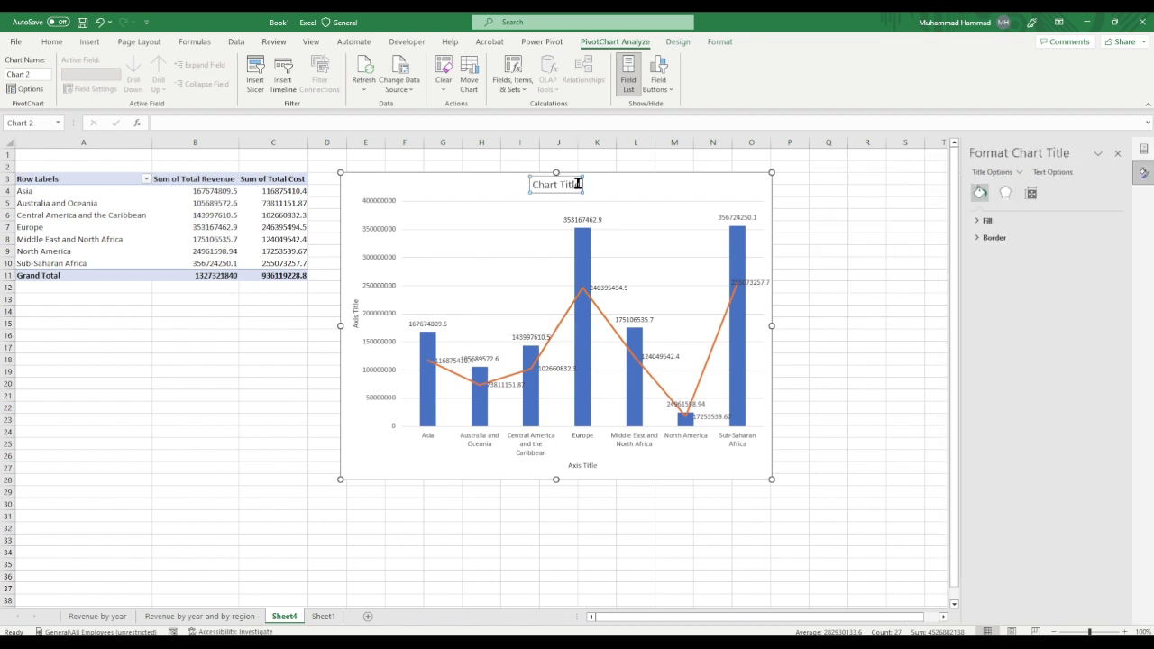
{"action": "left_click_drag", "start_coordinate": [578, 184], "coordinate": [490, 182]}
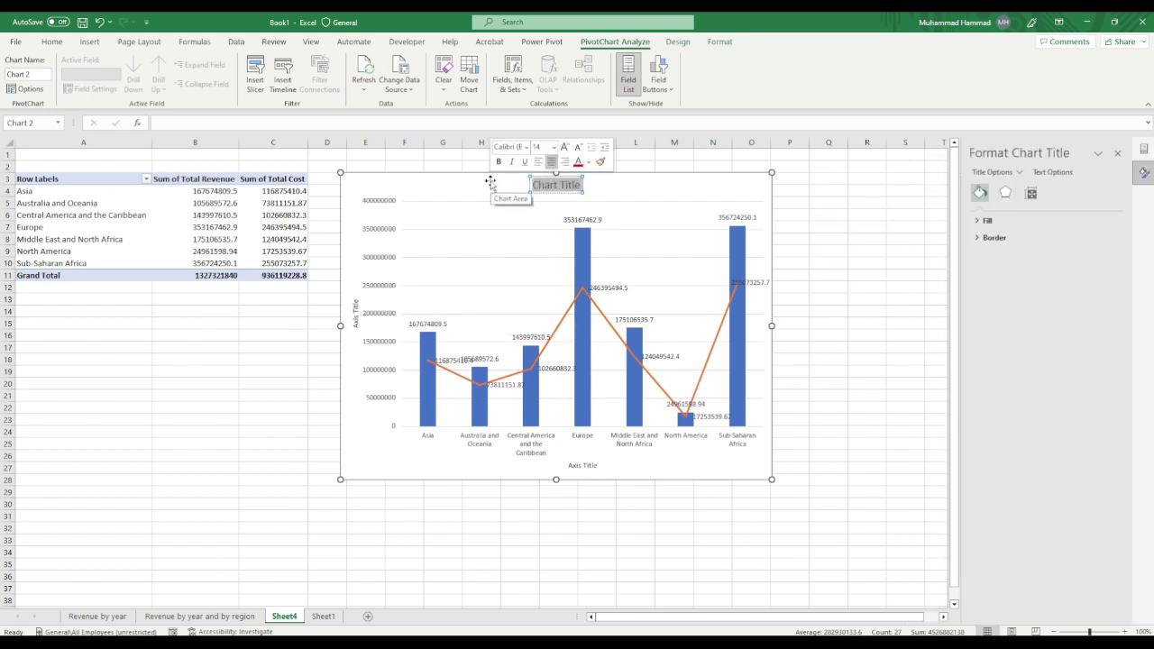
{"action": "type", "text": "Re"}
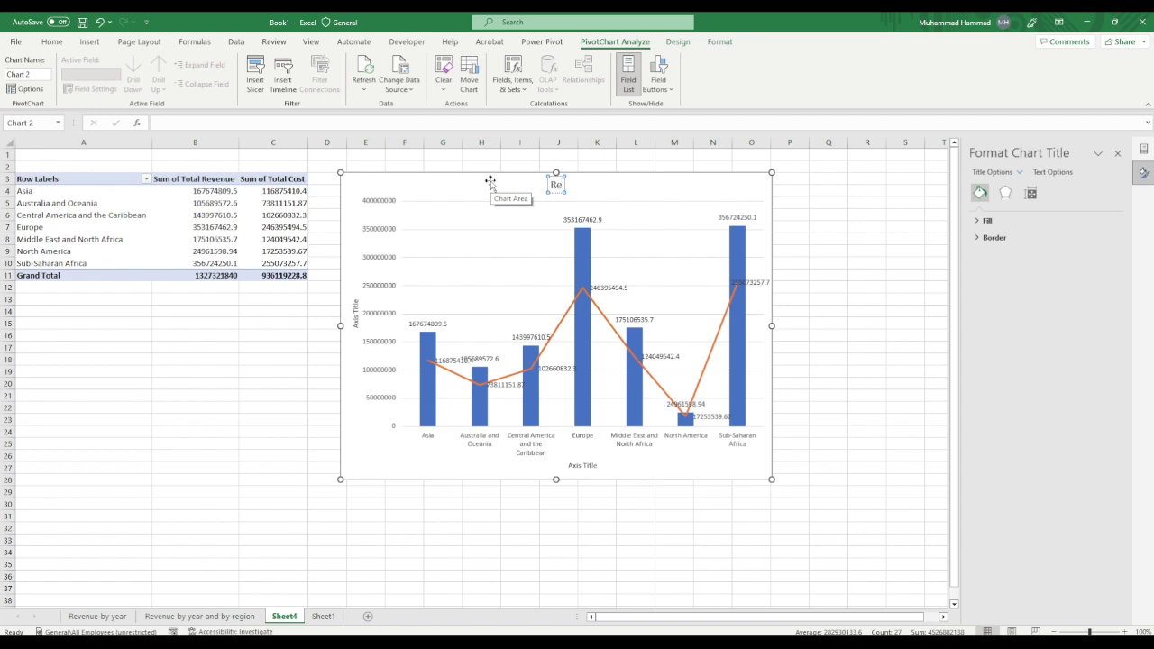
{"action": "type", "text": "venue"}
{"action": "type", "text": " Nad"}
{"action": "type", "text": " cost by"}
{"action": "type", "text": " region"}
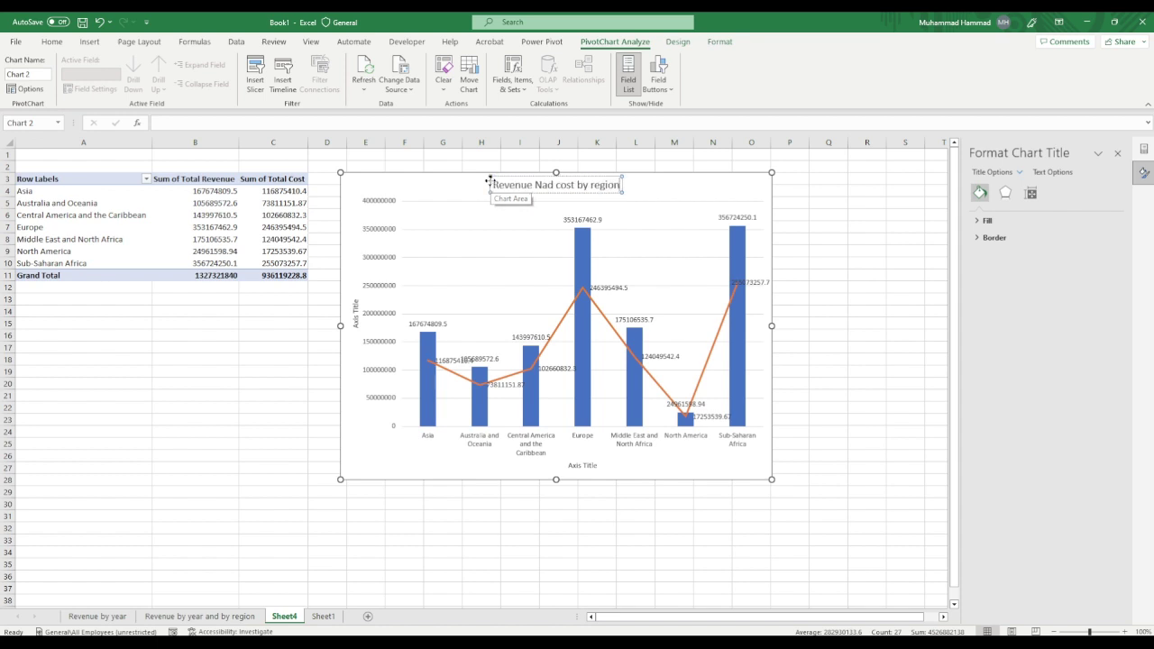
{"action": "type", "text": "s"}
{"action": "key", "text": "Return"}
Step: Give the revenue column labels the custom format [>999999]#,,"M";#,"0M" so they read 168M, 353M, 357M
{"action": "left_click", "coordinate": [642, 320]}
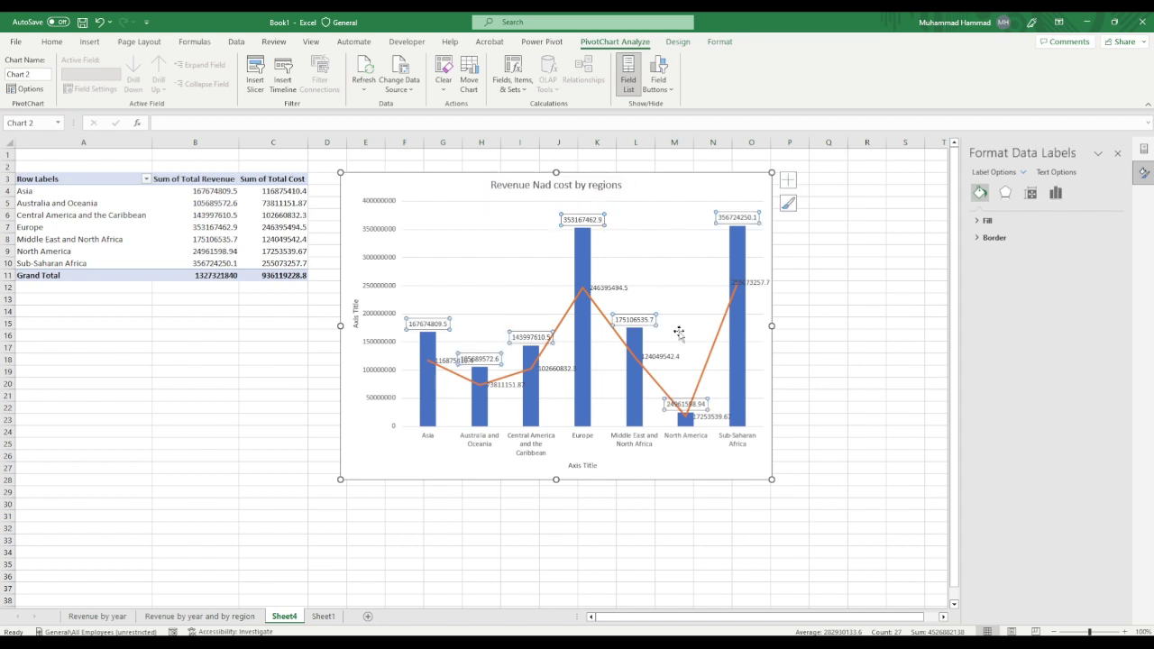
{"action": "left_click", "coordinate": [583, 216]}
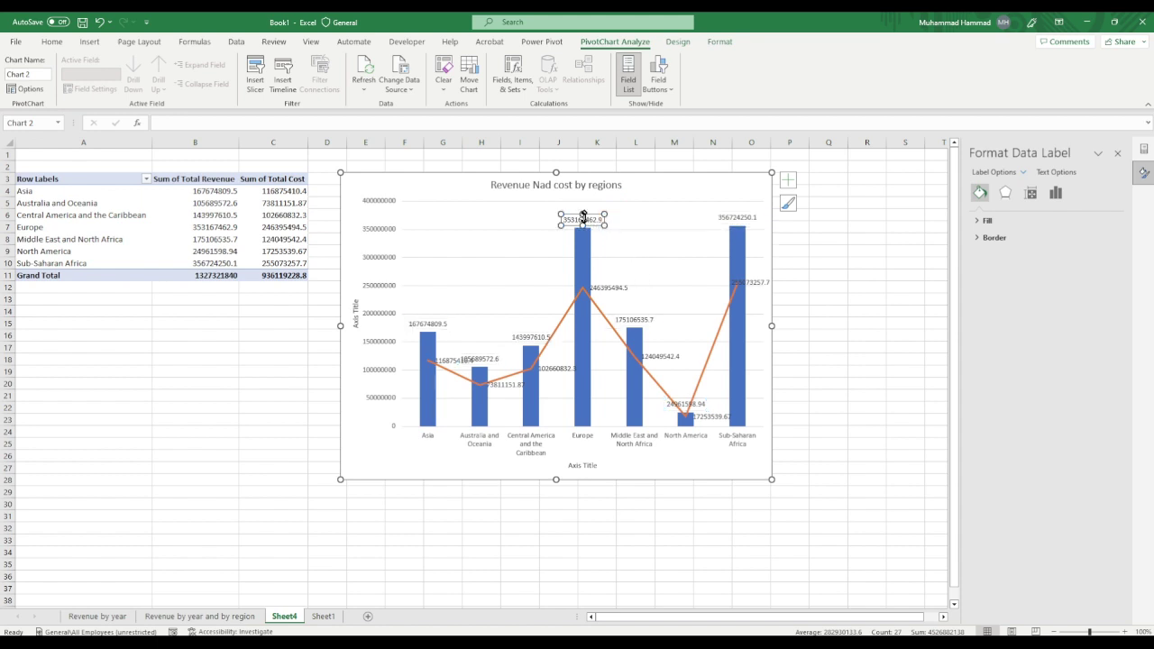
{"action": "left_click", "coordinate": [583, 219]}
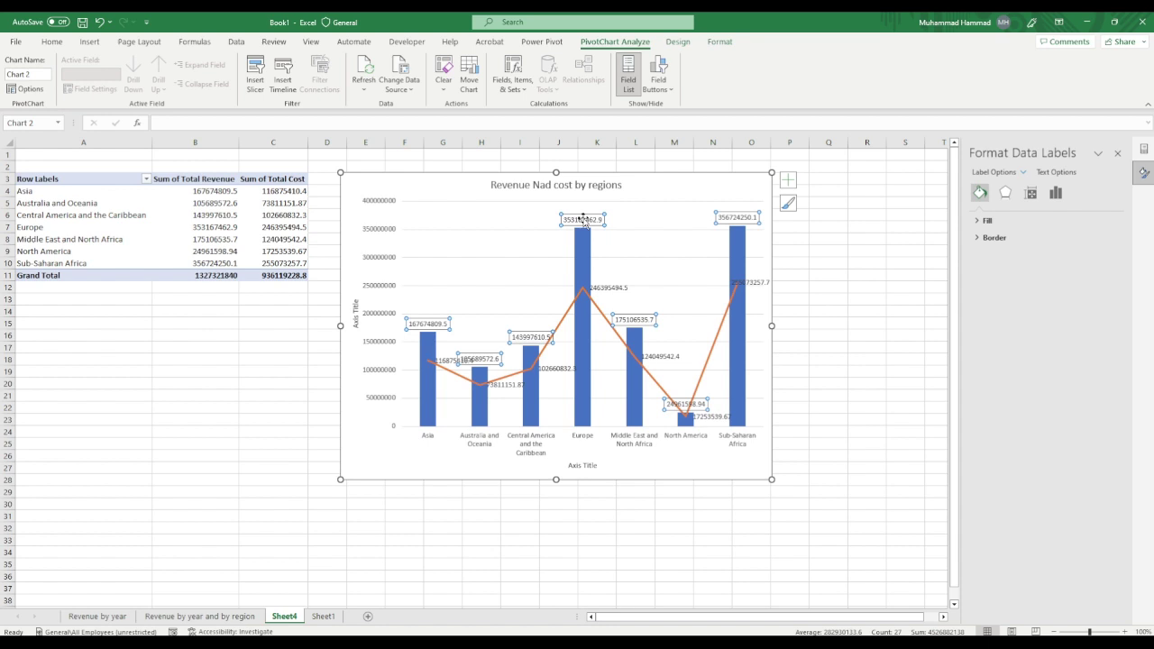
{"action": "right_click", "coordinate": [584, 219]}
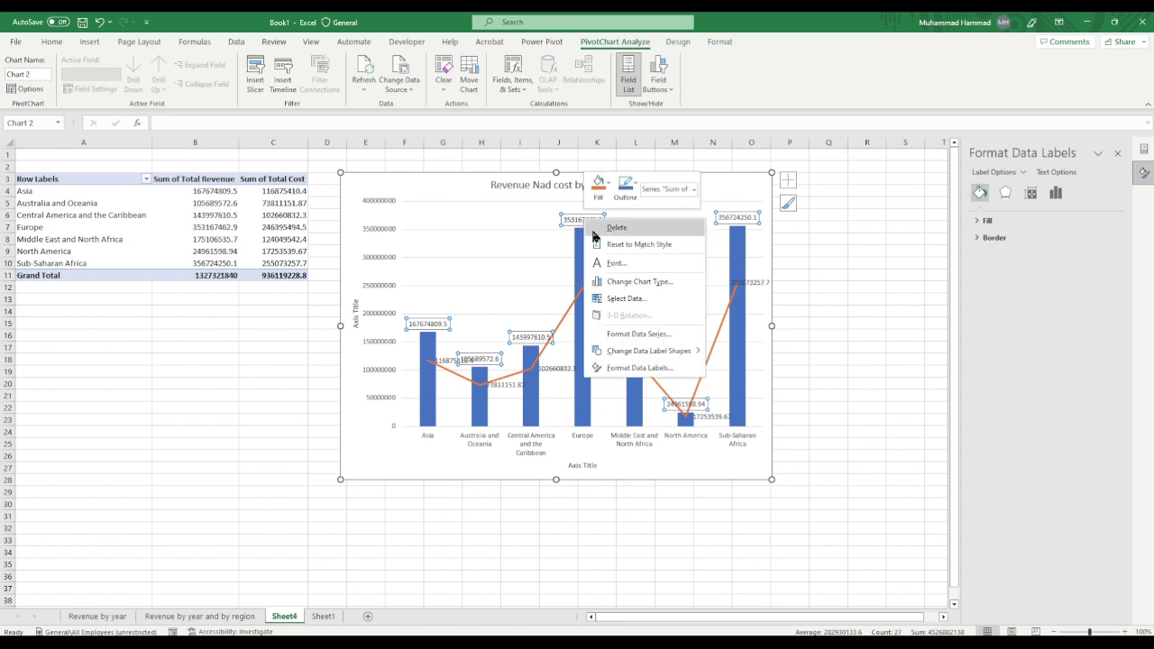
{"action": "left_click", "coordinate": [624, 368]}
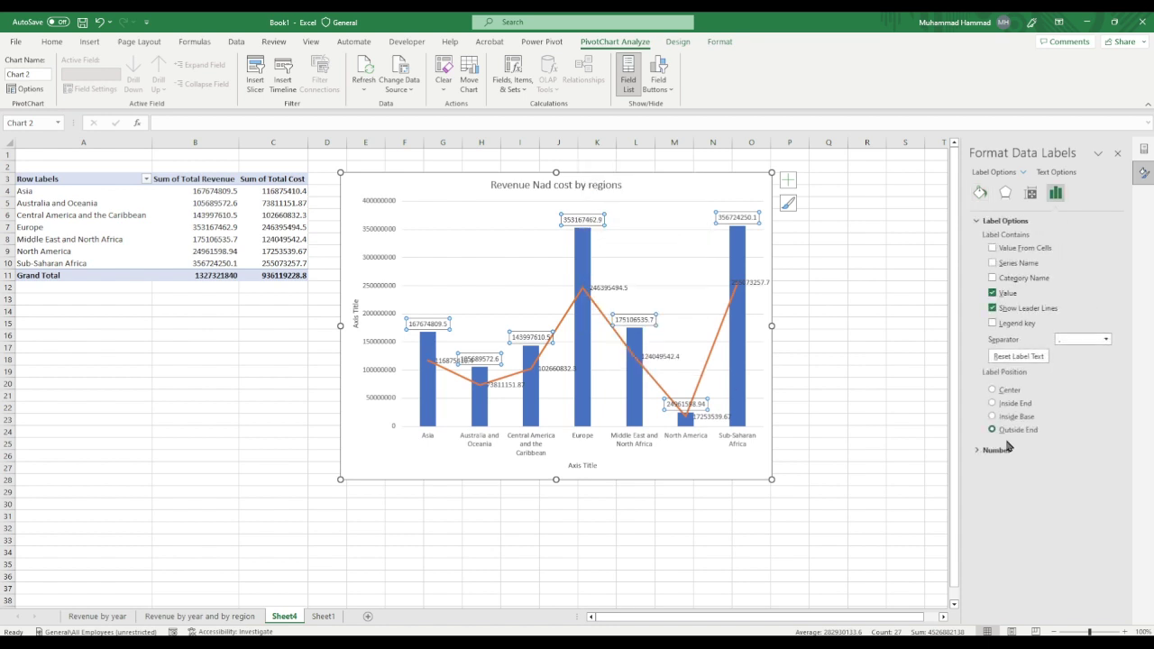
{"action": "left_click", "coordinate": [1028, 451]}
{"action": "left_click", "coordinate": [1097, 479]}
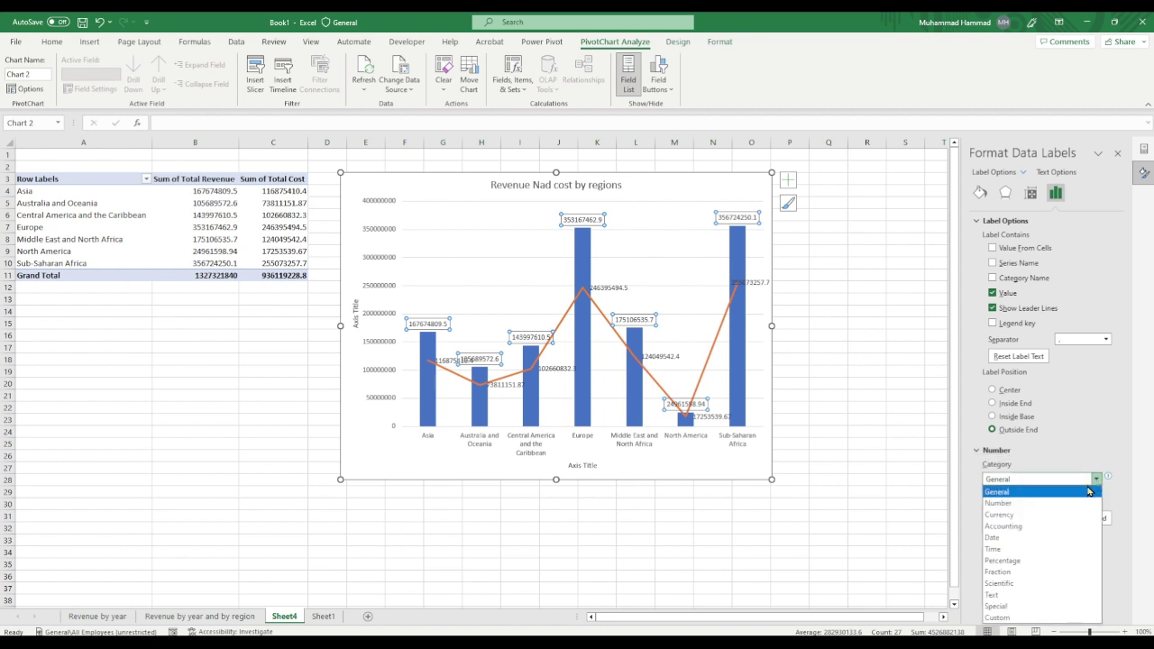
{"action": "left_click", "coordinate": [998, 617]}
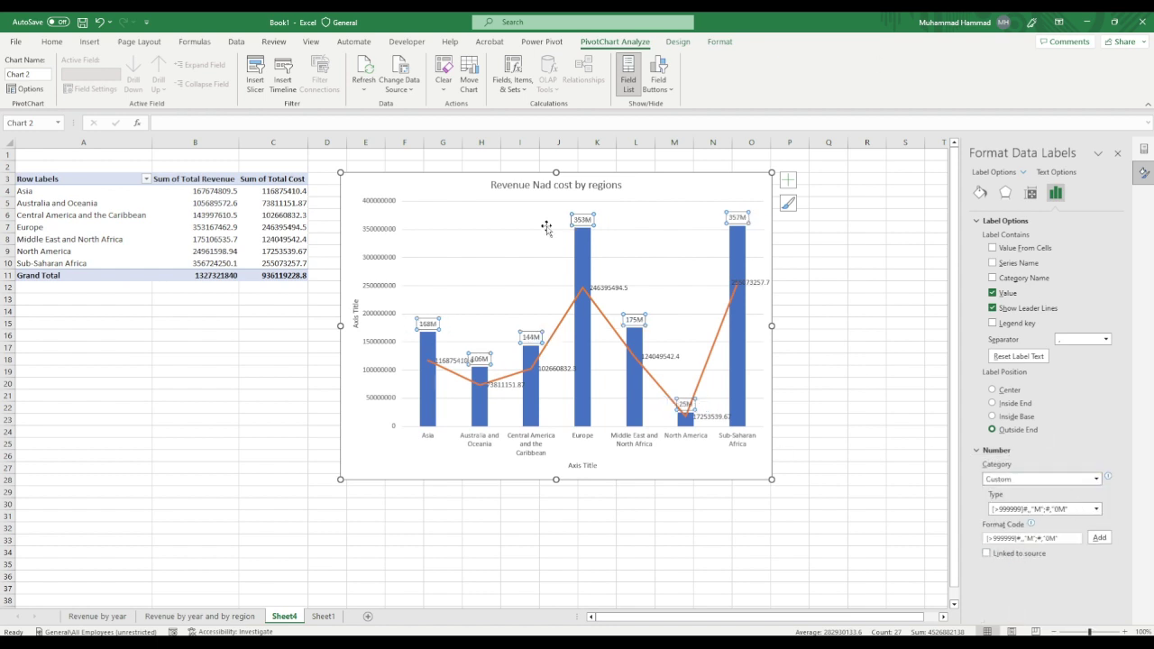
{"action": "mouse_move", "coordinate": [577, 239]}
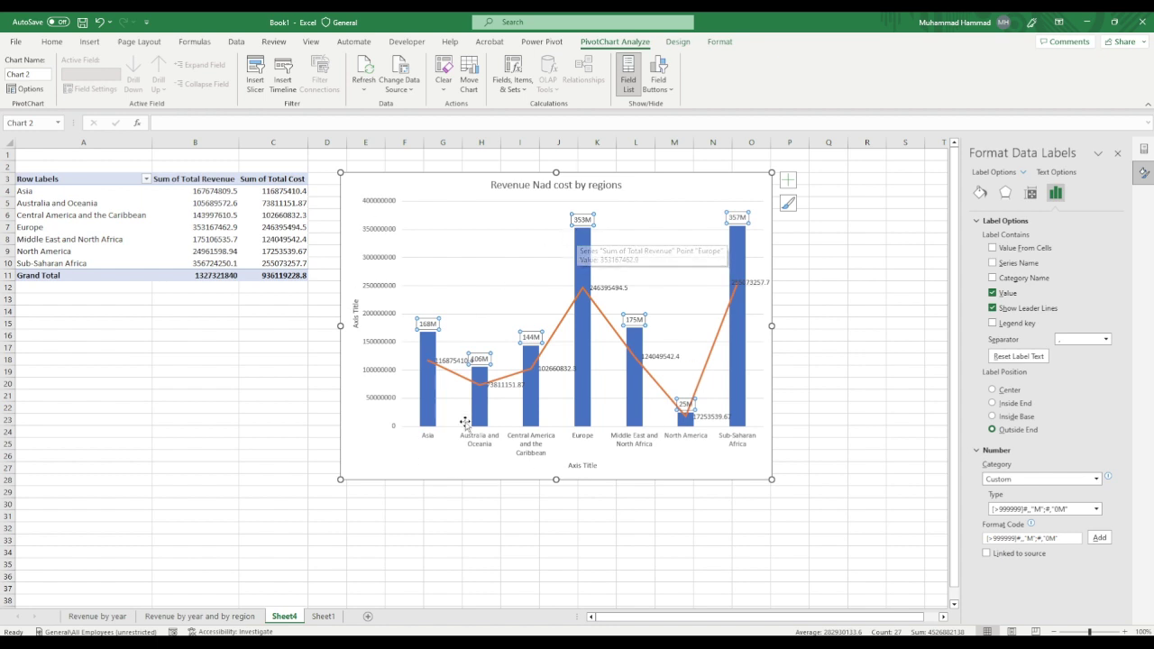
{"action": "left_click", "coordinate": [646, 465]}
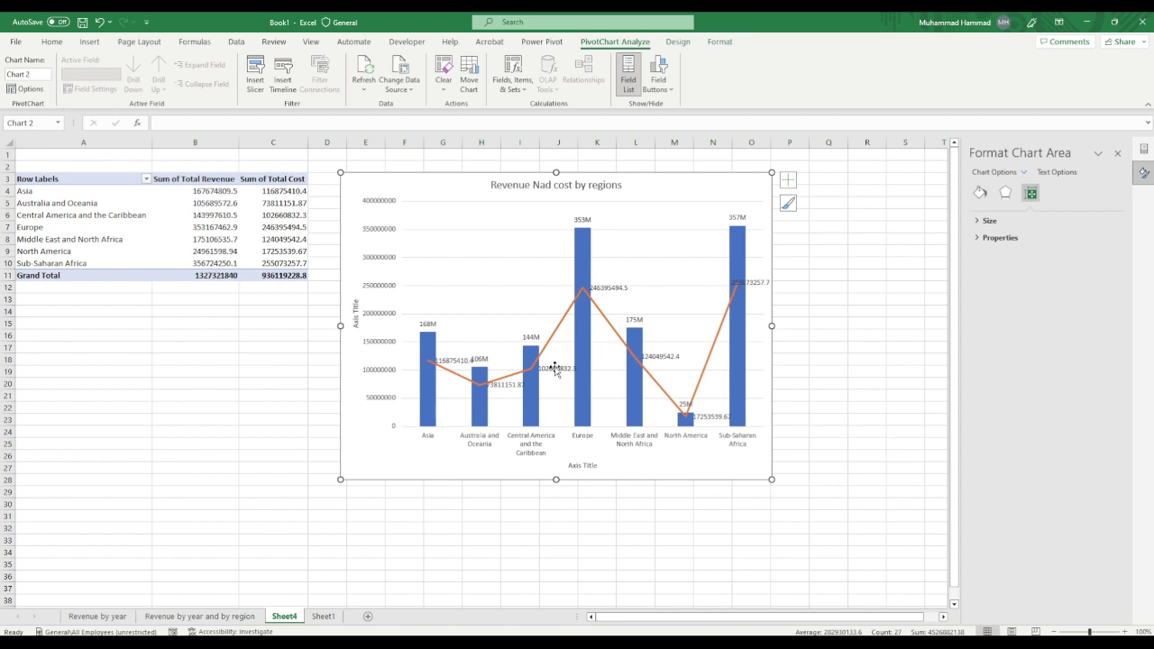
Step: Apply the custom millions format to the cost line labels, showing 117M, 246M, 355M
{"action": "left_click", "coordinate": [553, 368]}
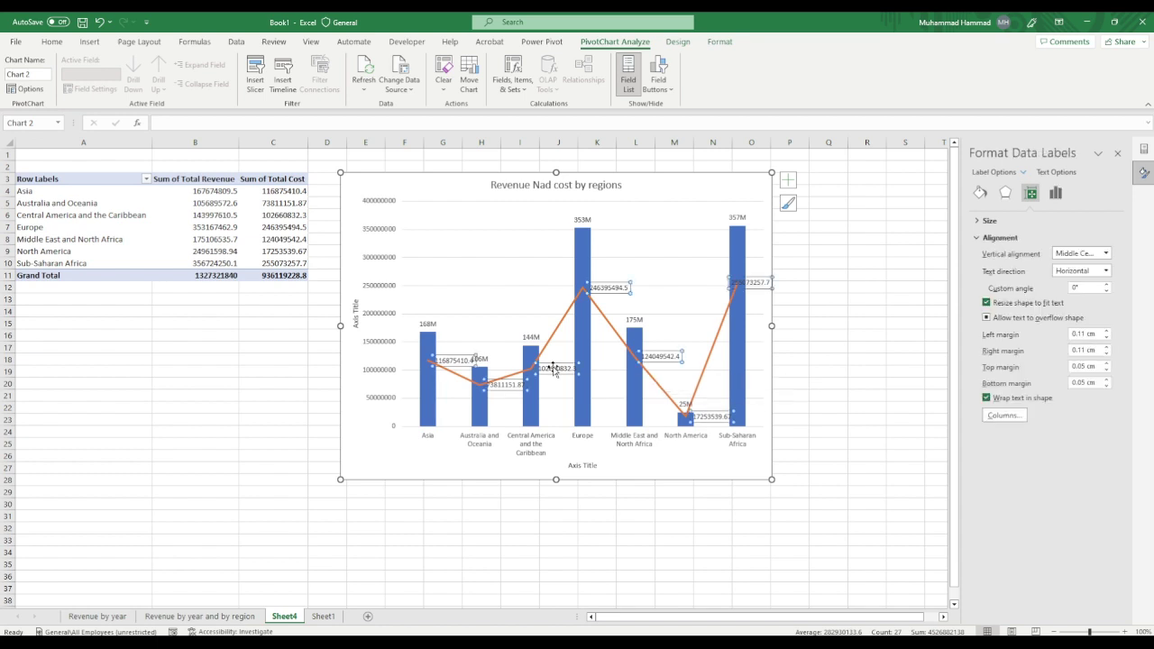
{"action": "right_click", "coordinate": [554, 367]}
{"action": "left_click", "coordinate": [646, 517]}
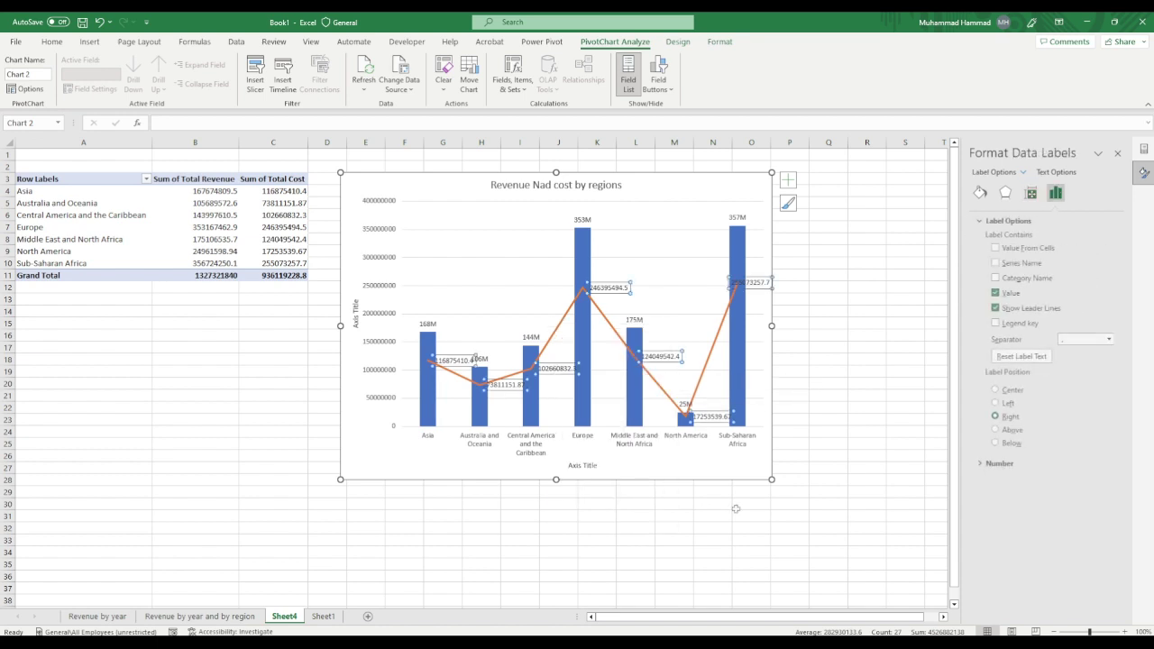
{"action": "left_click", "coordinate": [1002, 463]}
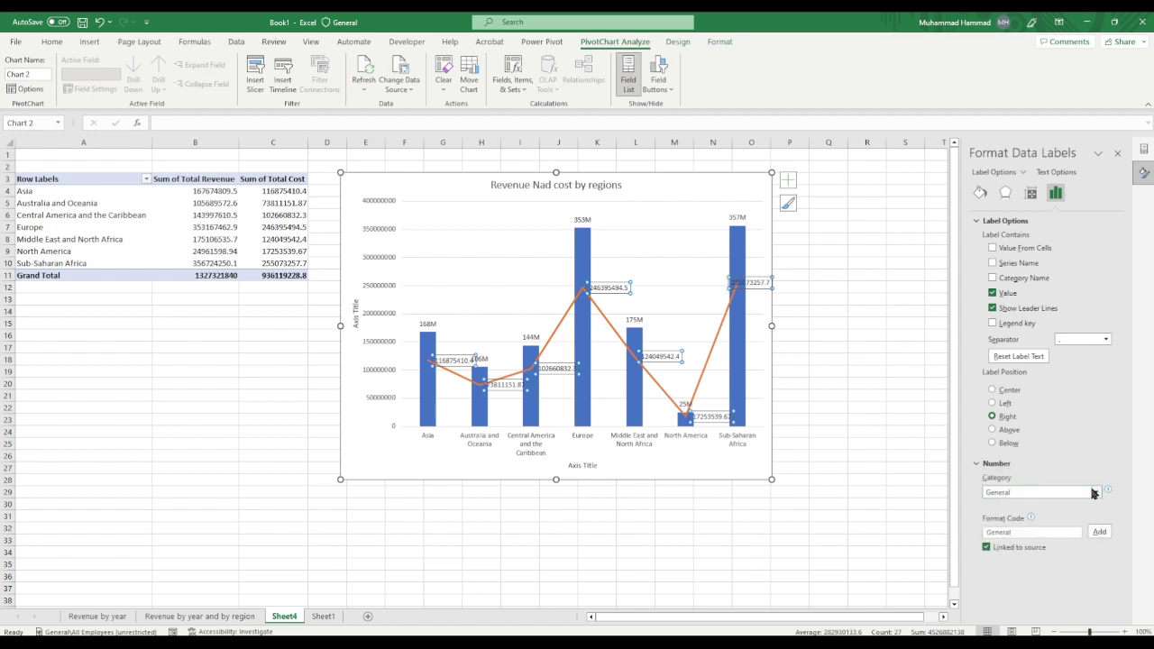
{"action": "left_click", "coordinate": [1095, 494]}
{"action": "left_click", "coordinate": [1023, 485]}
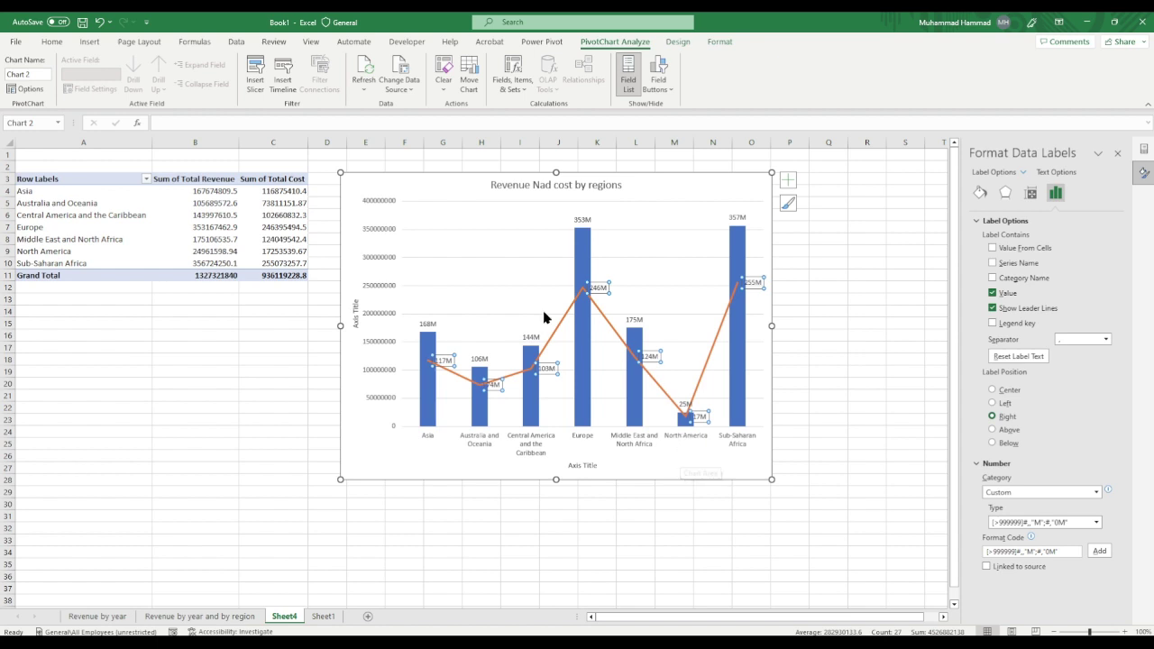
{"action": "left_click", "coordinate": [371, 265]}
Step: Format the vertical axis numbers with the custom millions format, reading 0M to 400M
{"action": "left_click", "coordinate": [372, 259]}
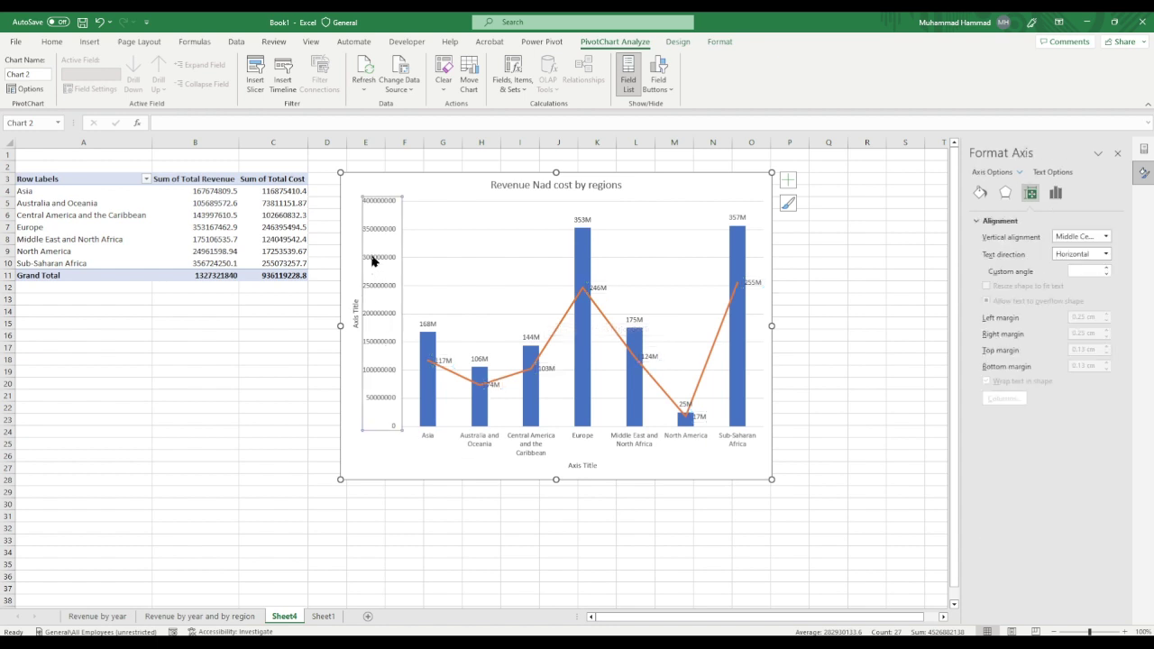
{"action": "right_click", "coordinate": [372, 260]}
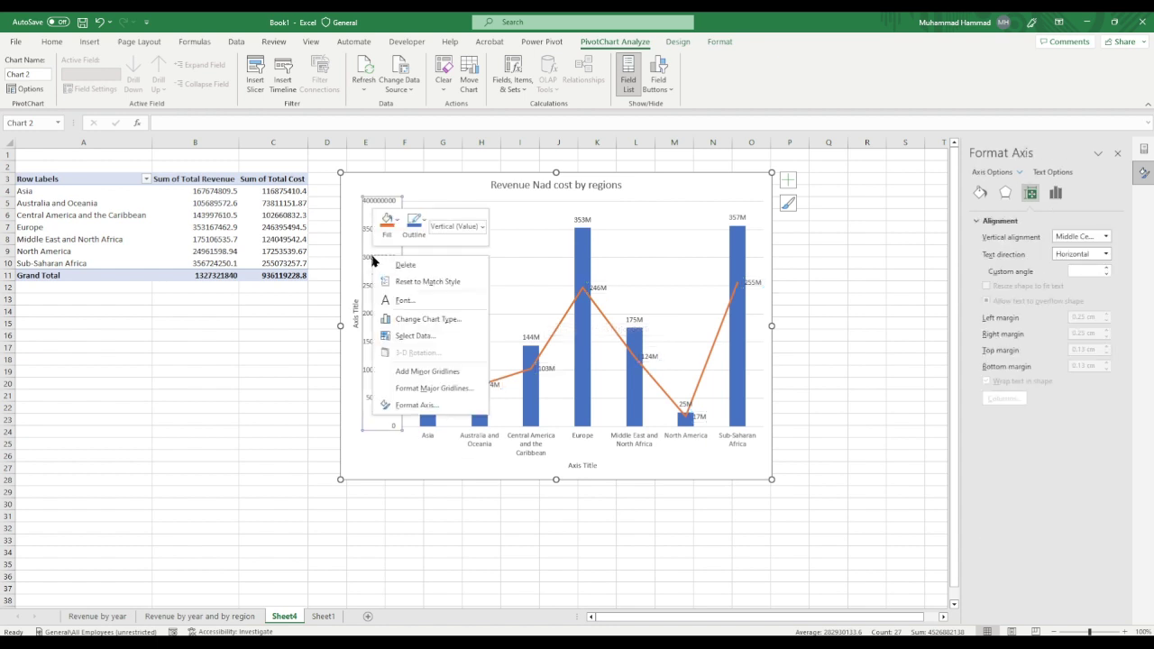
{"action": "left_click", "coordinate": [413, 404]}
{"action": "left_click", "coordinate": [1005, 486]}
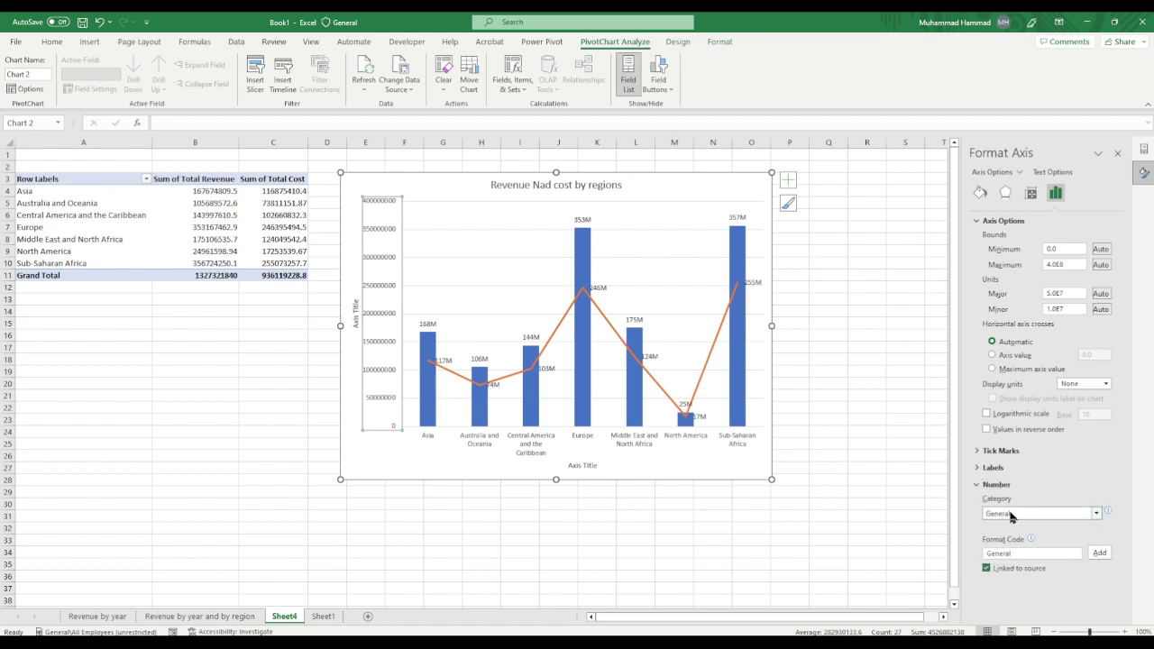
{"action": "left_click", "coordinate": [1032, 511]}
{"action": "left_click", "coordinate": [1011, 503]}
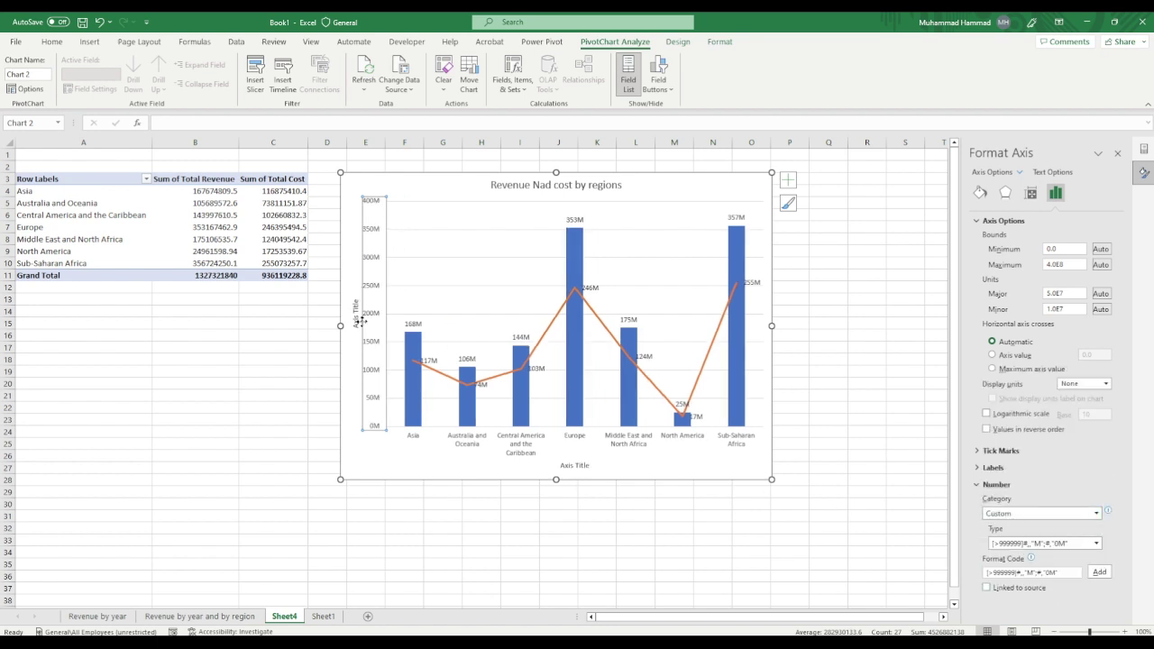
{"action": "left_click", "coordinate": [368, 383]}
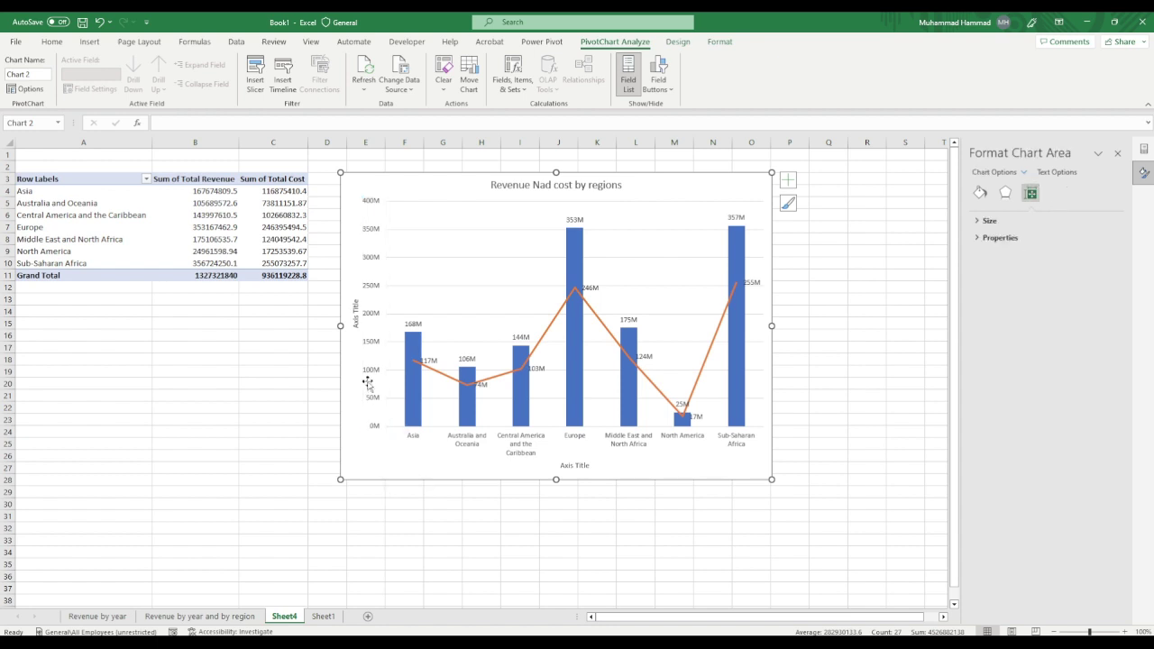
Step: Set the vertical axis title to 'revenue' and the horizontal axis title to 'Regions'
{"action": "left_click", "coordinate": [354, 317]}
{"action": "left_click_drag", "start_coordinate": [355, 322], "coordinate": [361, 309]}
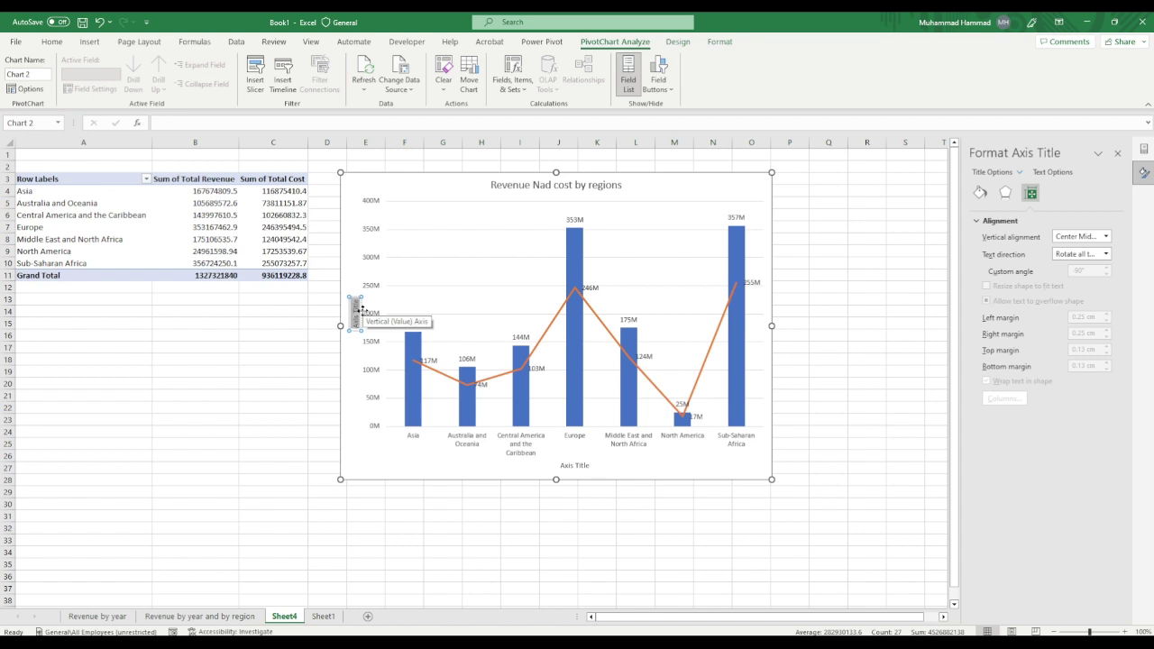
{"action": "key", "text": "BackSpace"}
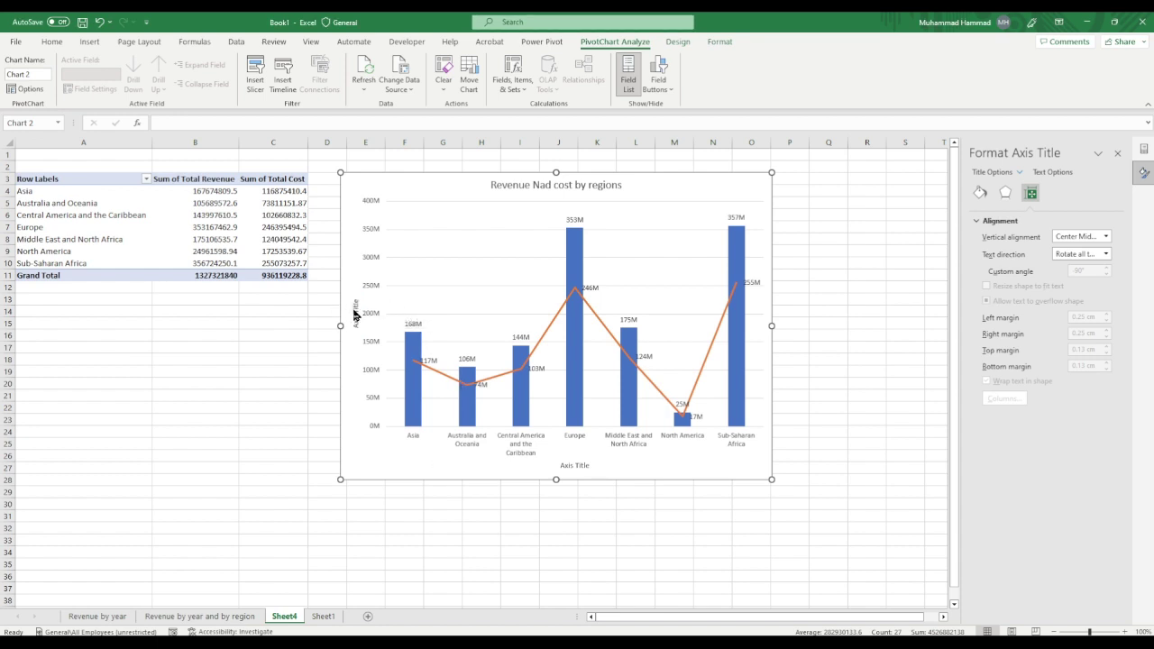
{"action": "key", "text": "BackSpace"}
{"action": "type", "text": "revenue"}
{"action": "left_click", "coordinate": [578, 465]}
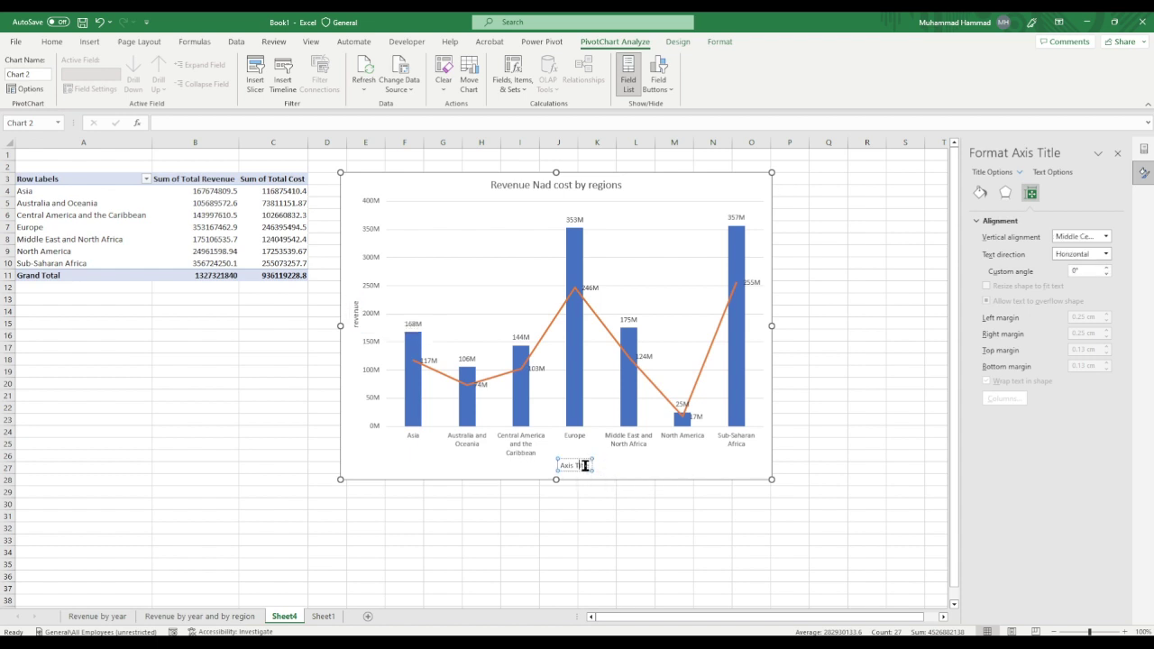
{"action": "left_click_drag", "start_coordinate": [591, 466], "coordinate": [559, 466]}
{"action": "type", "text": "Re"}
{"action": "type", "text": "gions"}
Step: Correct the chart title to 'Revenue And cost by regions', then begin renaming the sheet tab
{"action": "left_click", "coordinate": [673, 473]}
{"action": "left_click", "coordinate": [546, 184]}
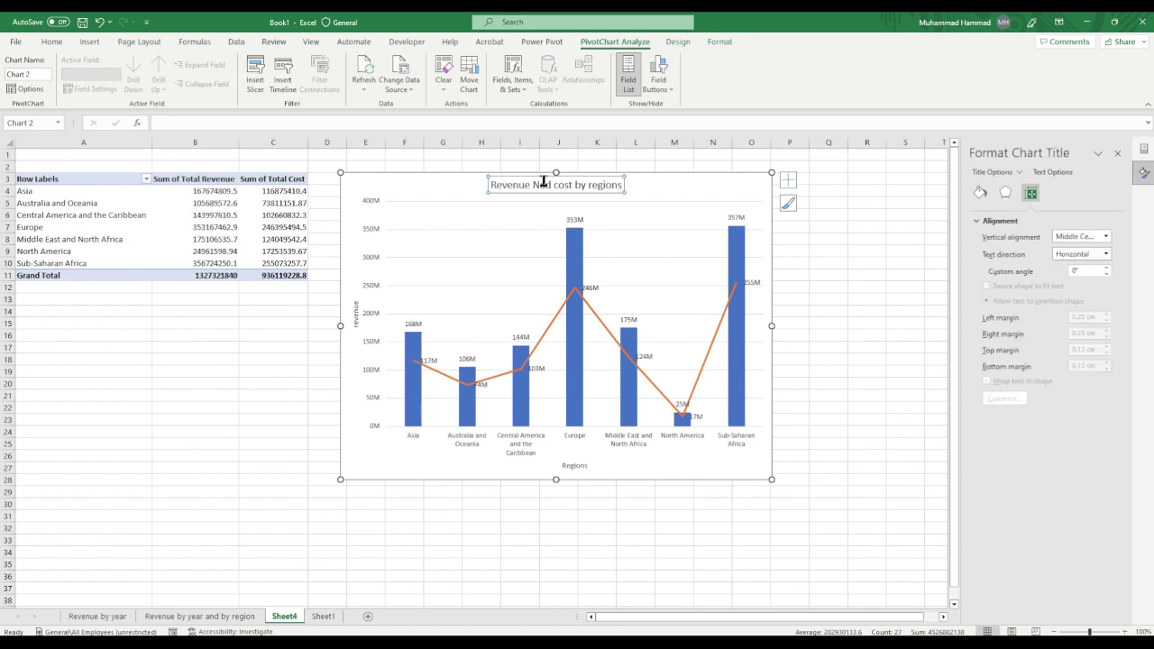
{"action": "left_click", "coordinate": [553, 185]}
{"action": "key", "text": "Delete"}
{"action": "type", "text": "c"}
{"action": "double_click", "coordinate": [534, 186]}
{"action": "type", "text": "An"}
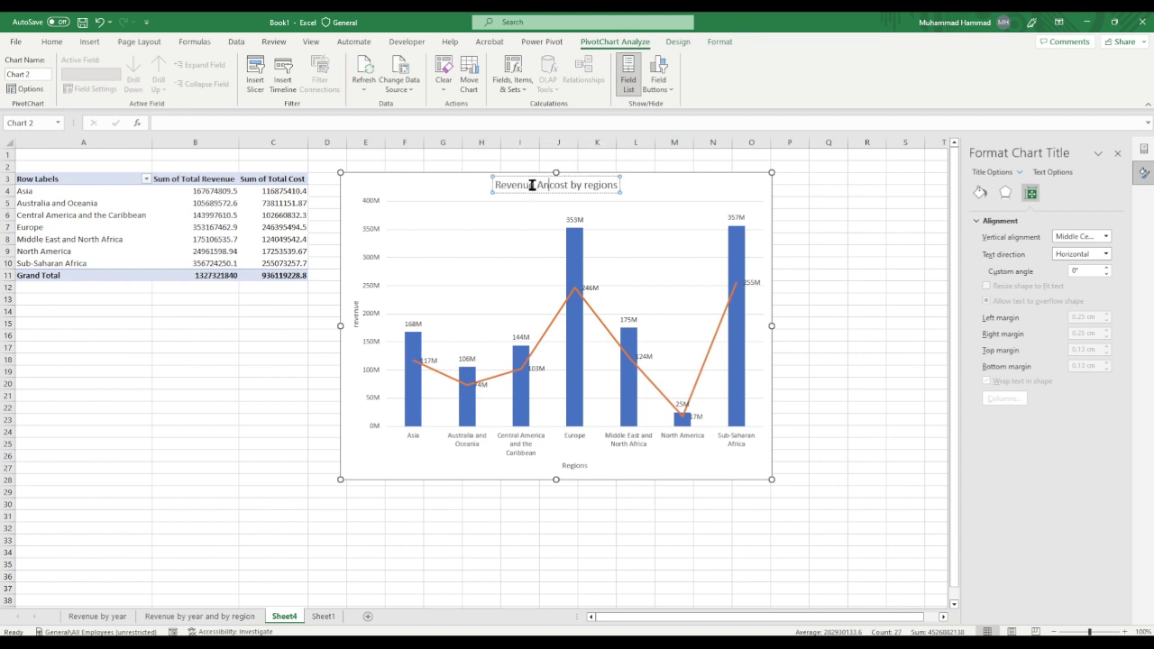
{"action": "type", "text": "s"}
{"action": "key", "text": "BackSpace"}
{"action": "type", "text": "d"}
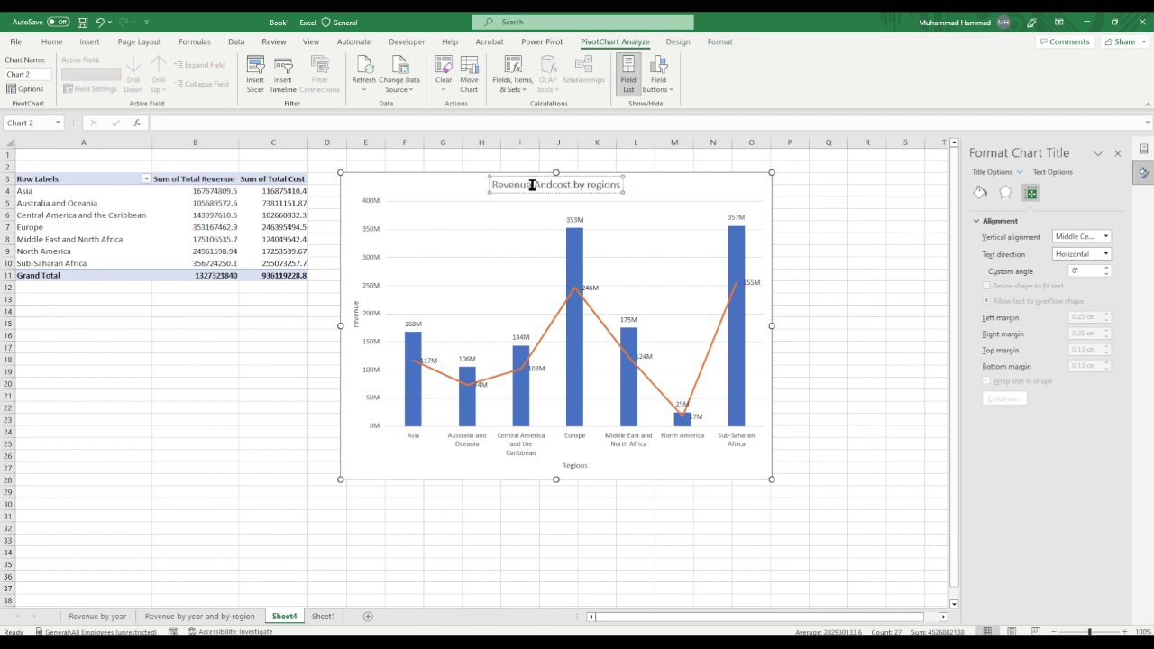
{"action": "left_click", "coordinate": [288, 615]}
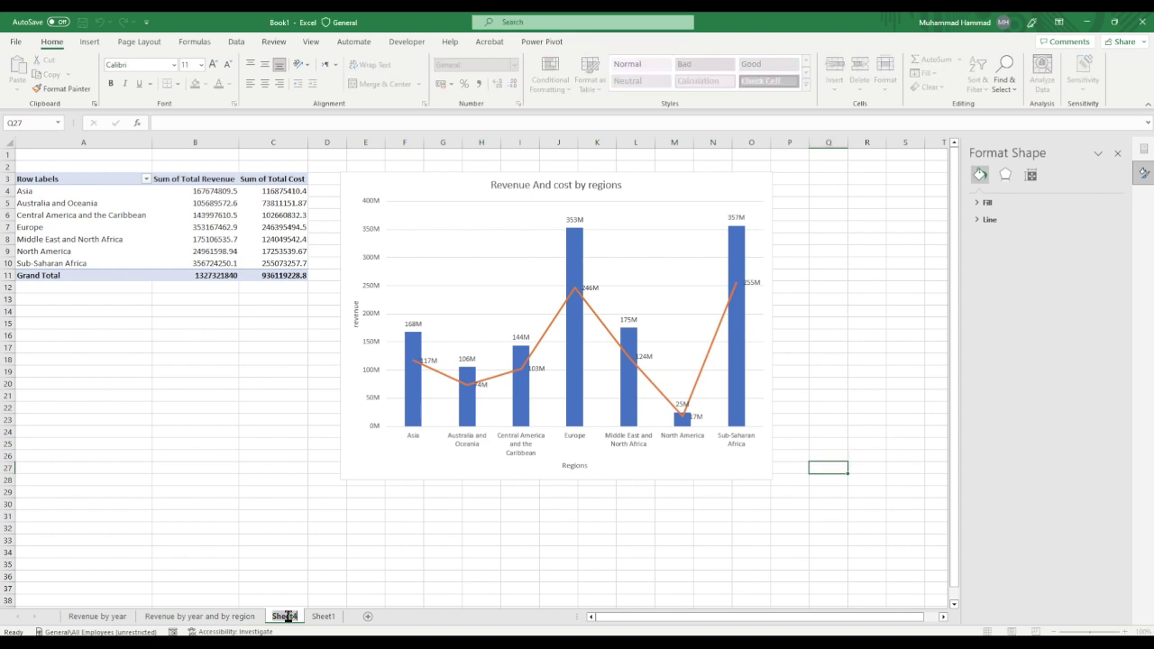
{"action": "type", "text": "Revenu"}
{"action": "type", "text": "e and"}
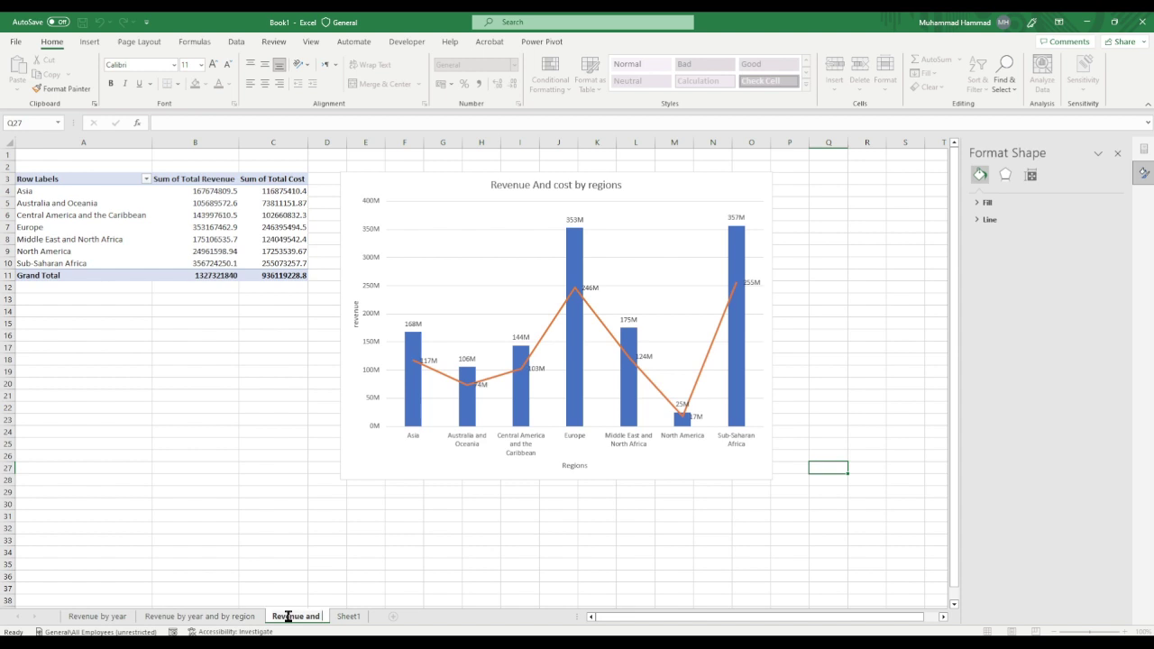
Step: Finish naming the chart's sheet 'Revenue and cost by region'
{"action": "type", "text": "cost by"}
{"action": "type", "text": " region"}
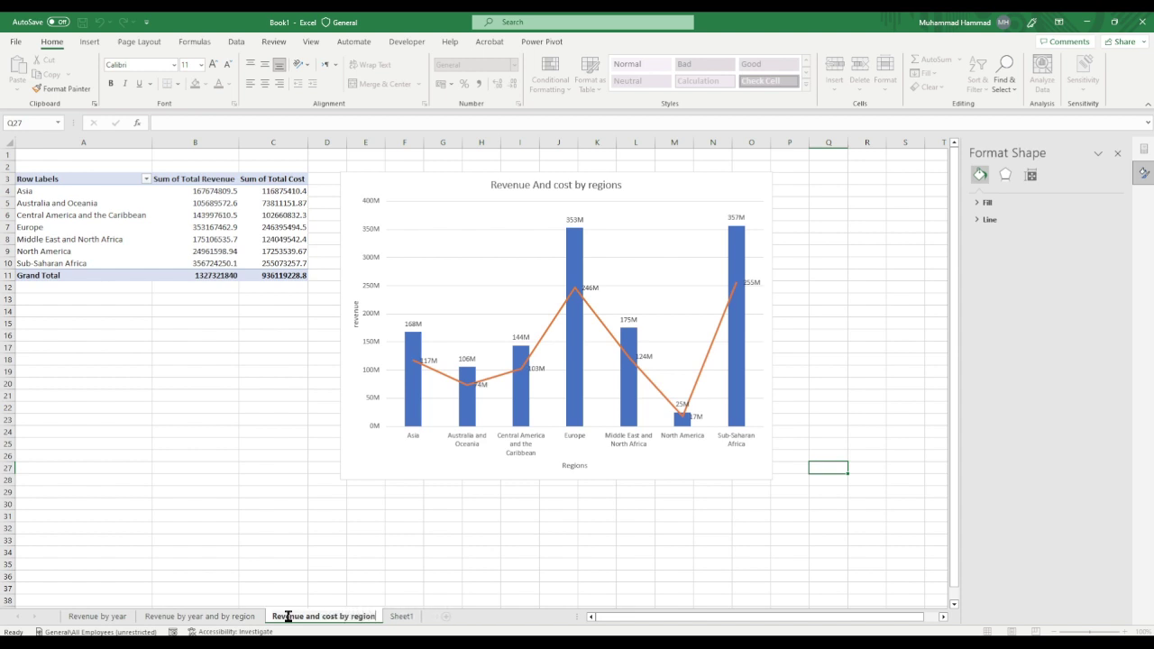
{"action": "left_click", "coordinate": [498, 326]}
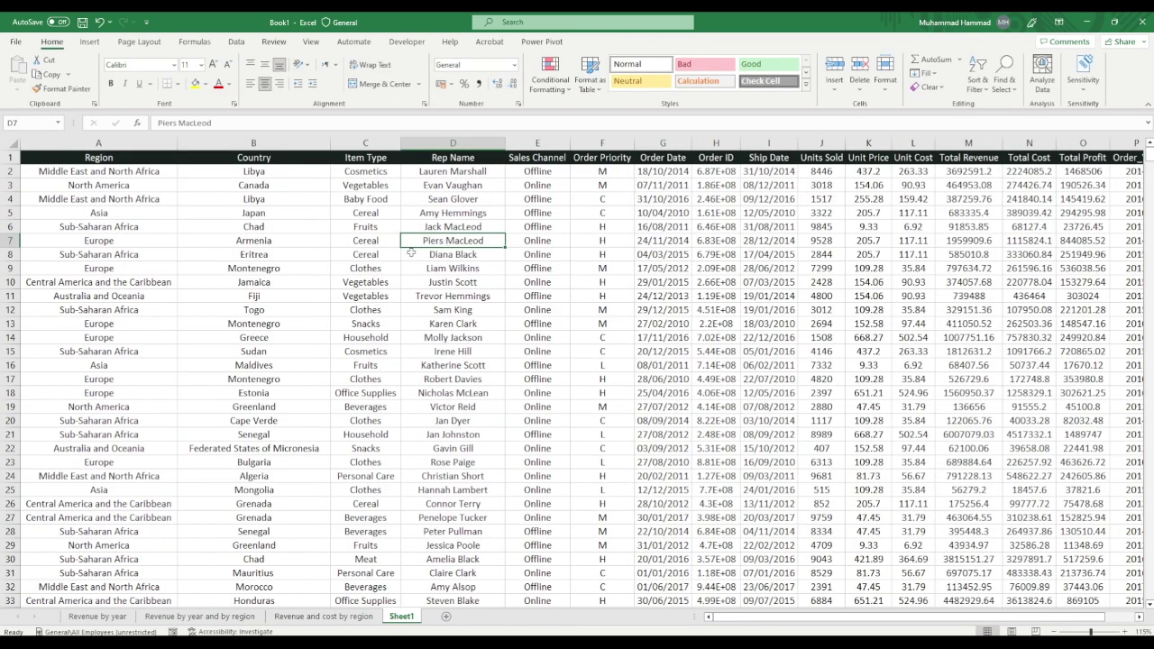
Step: Create a PivotTable on a new sheet summing Total Revenue by Order Priority, then select it
{"action": "left_click", "coordinate": [411, 254]}
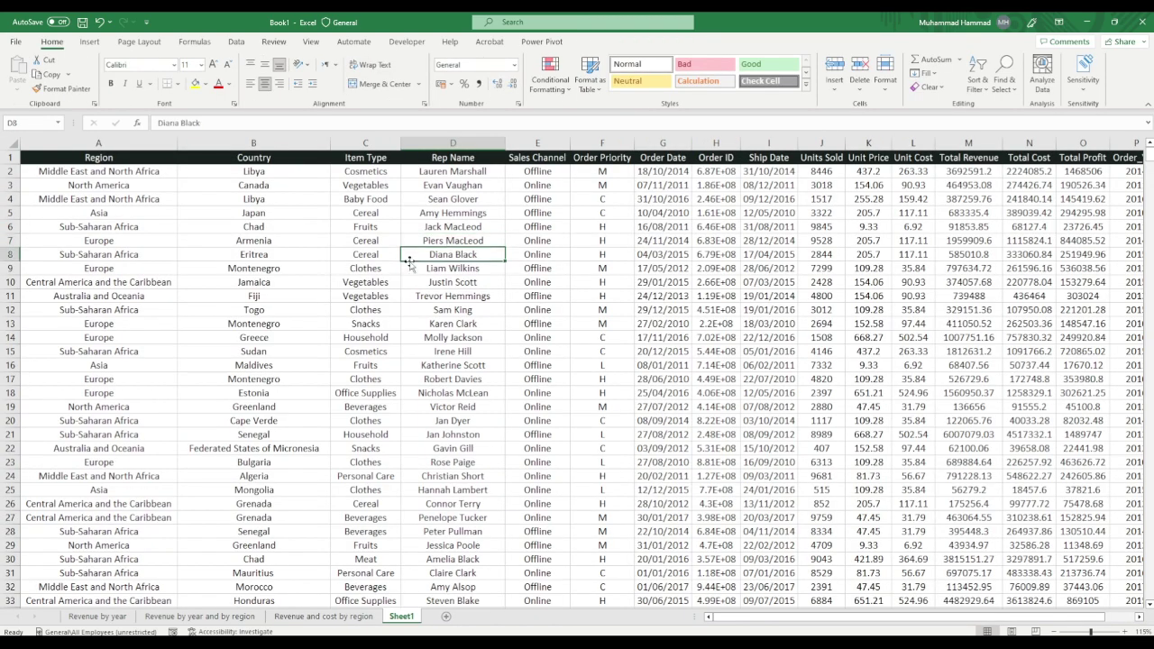
{"action": "left_click", "coordinate": [91, 42]}
{"action": "left_click", "coordinate": [32, 67]}
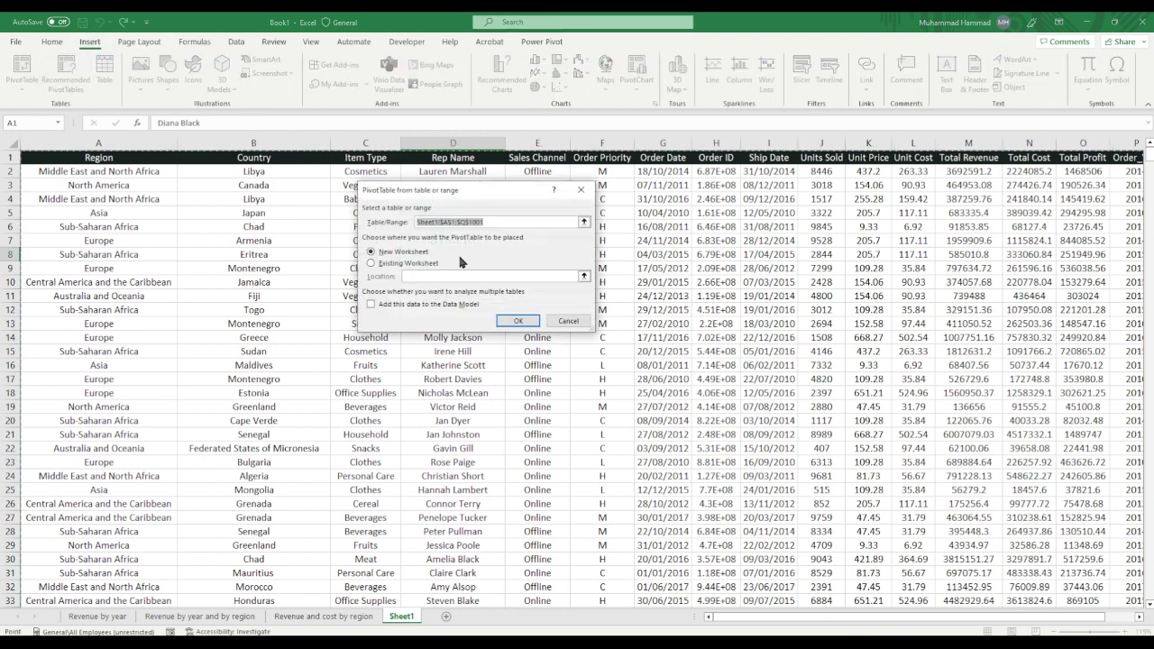
{"action": "left_click", "coordinate": [511, 317]}
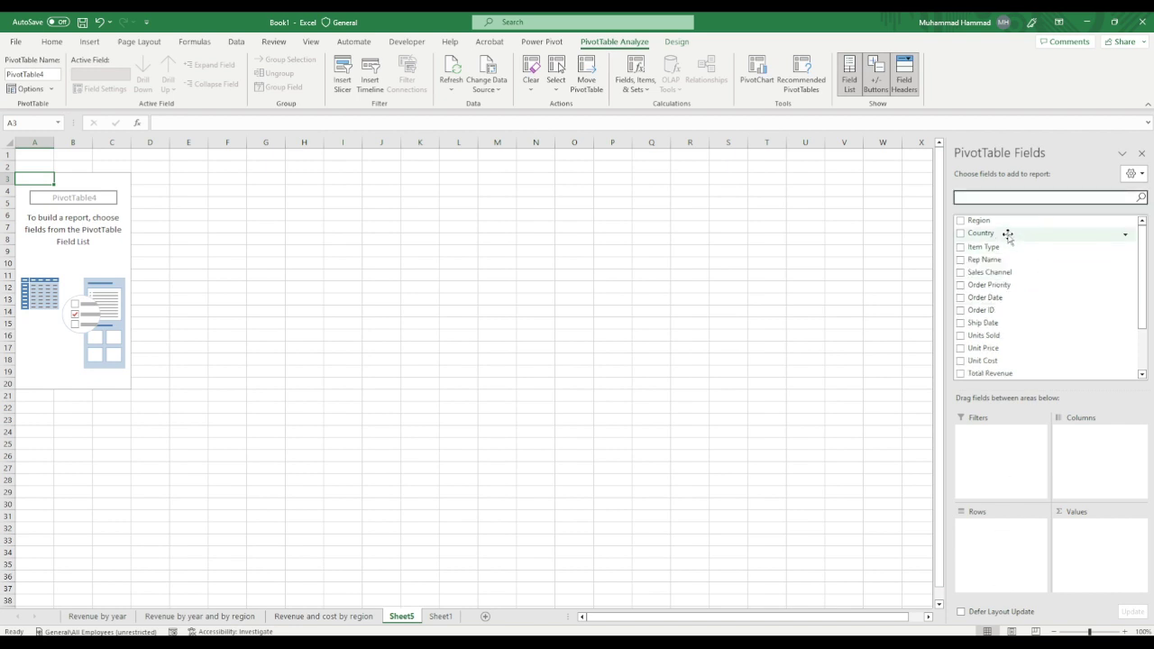
{"action": "left_click", "coordinate": [984, 283]}
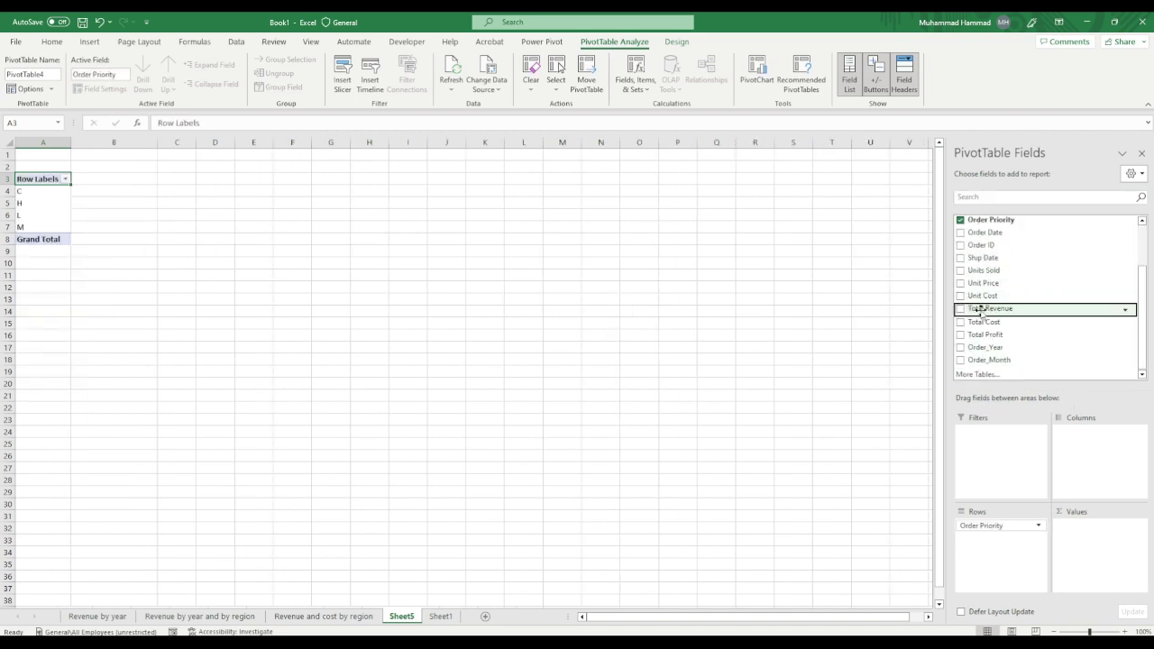
{"action": "left_click_drag", "start_coordinate": [981, 311], "coordinate": [1091, 540]}
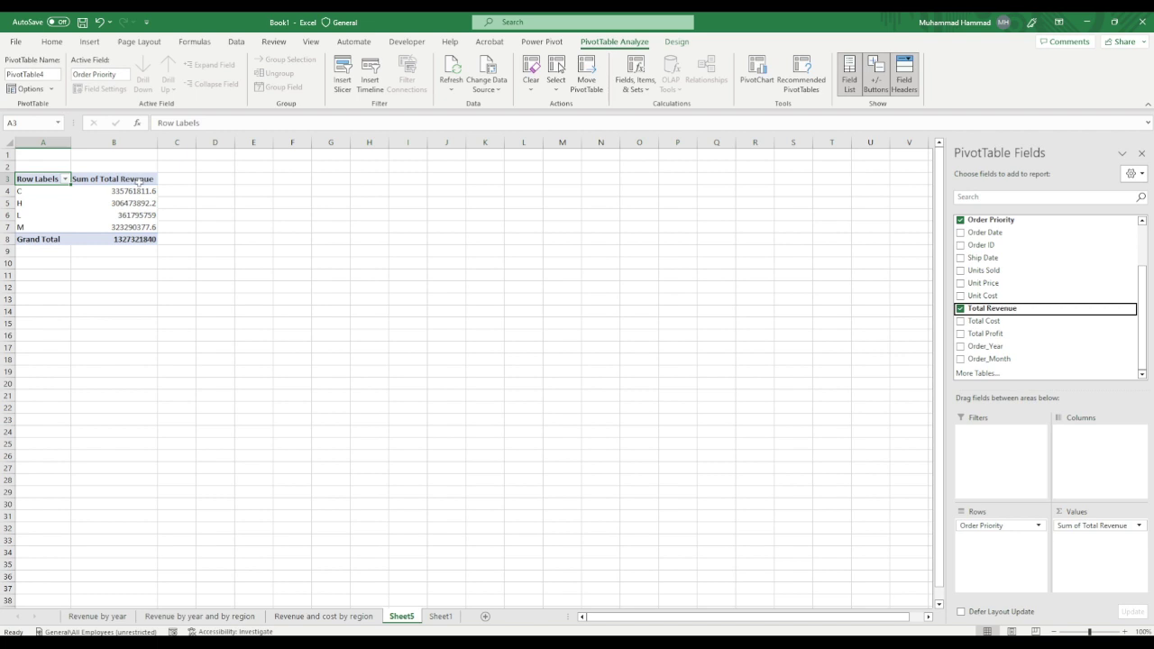
{"action": "left_click", "coordinate": [101, 214]}
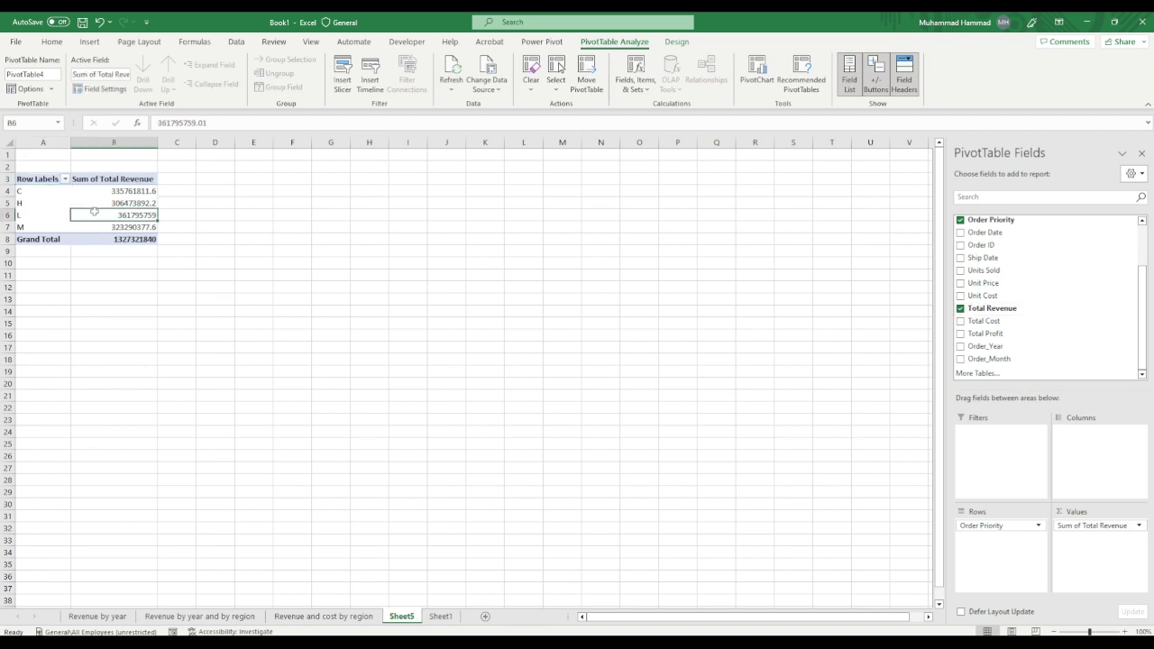
{"action": "key", "text": "ctrl+a"}
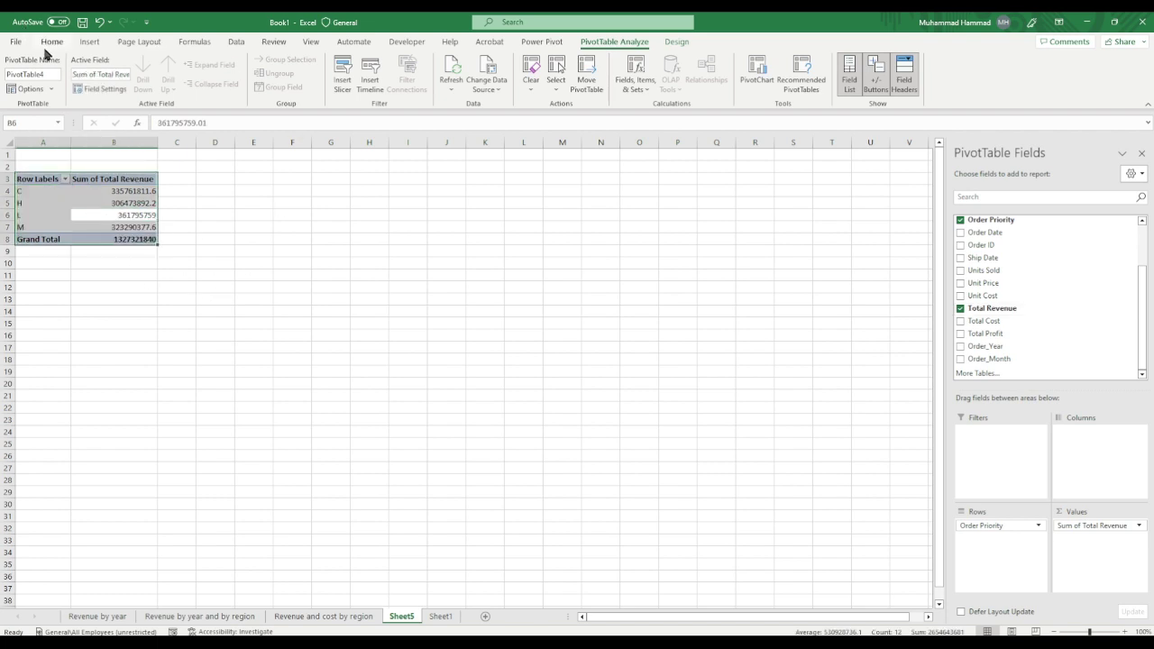
Step: Insert a 3-D pie PivotChart from the Order Priority revenue pivot
{"action": "left_click", "coordinate": [87, 42]}
{"action": "left_click", "coordinate": [502, 68]}
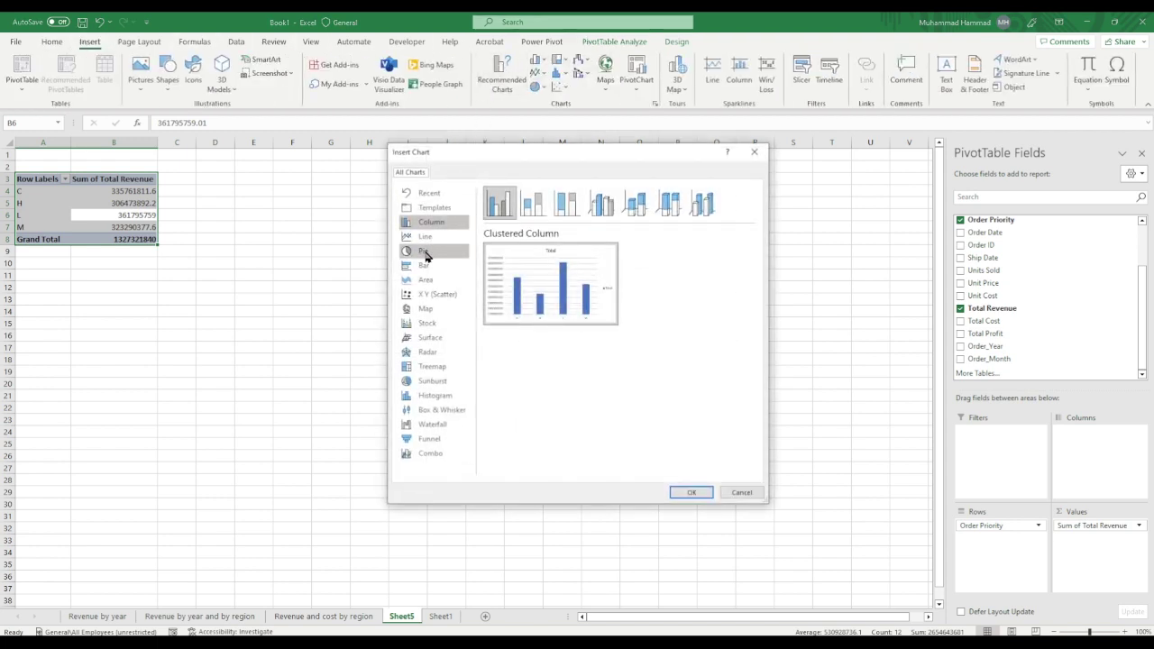
{"action": "left_click", "coordinate": [427, 252]}
{"action": "left_click", "coordinate": [531, 207]}
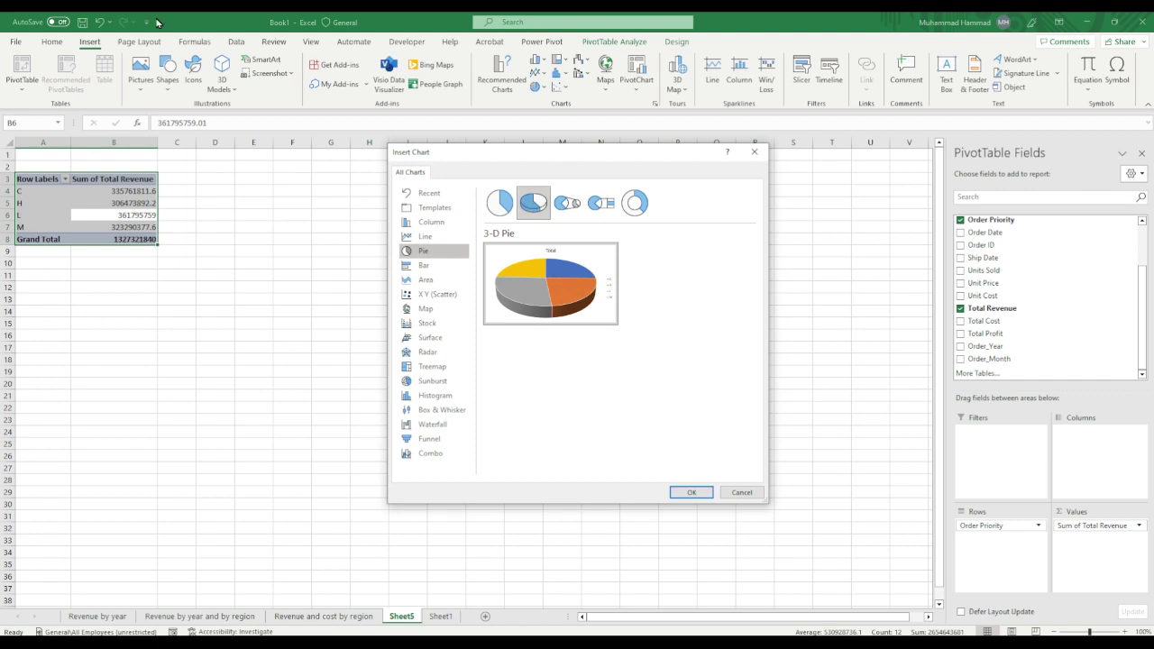
{"action": "left_click", "coordinate": [689, 492]}
Step: Move the pie higher, enlarge it, add data labels and remove the legend
{"action": "left_click_drag", "start_coordinate": [544, 304], "coordinate": [546, 190]}
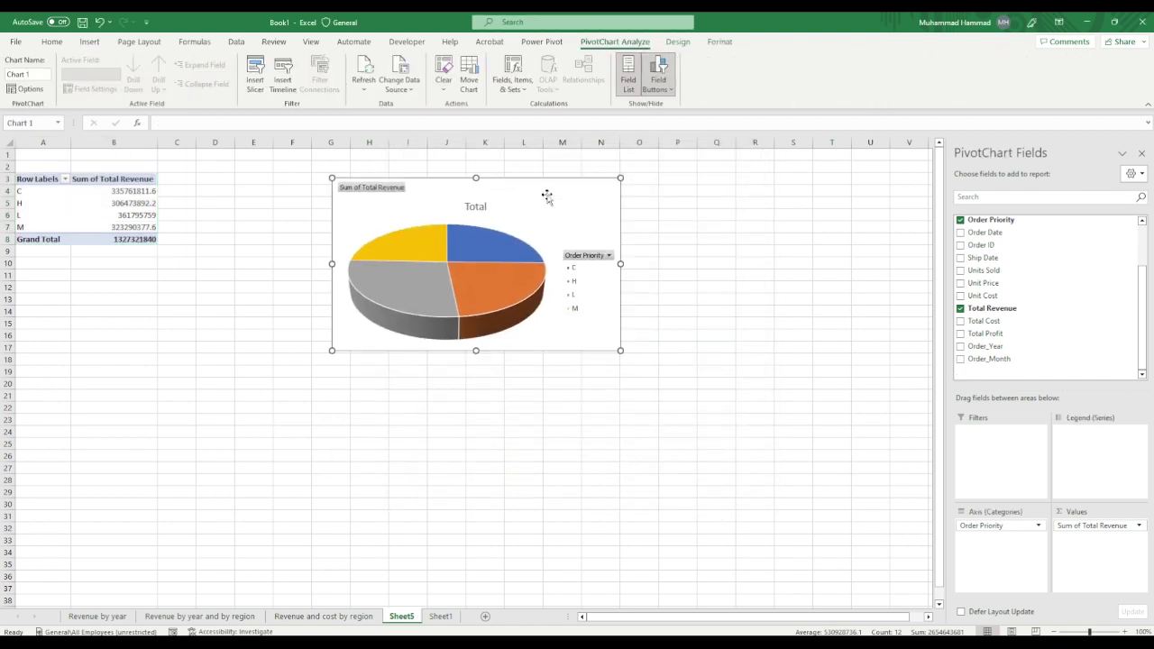
{"action": "left_click_drag", "start_coordinate": [620, 350], "coordinate": [647, 421]}
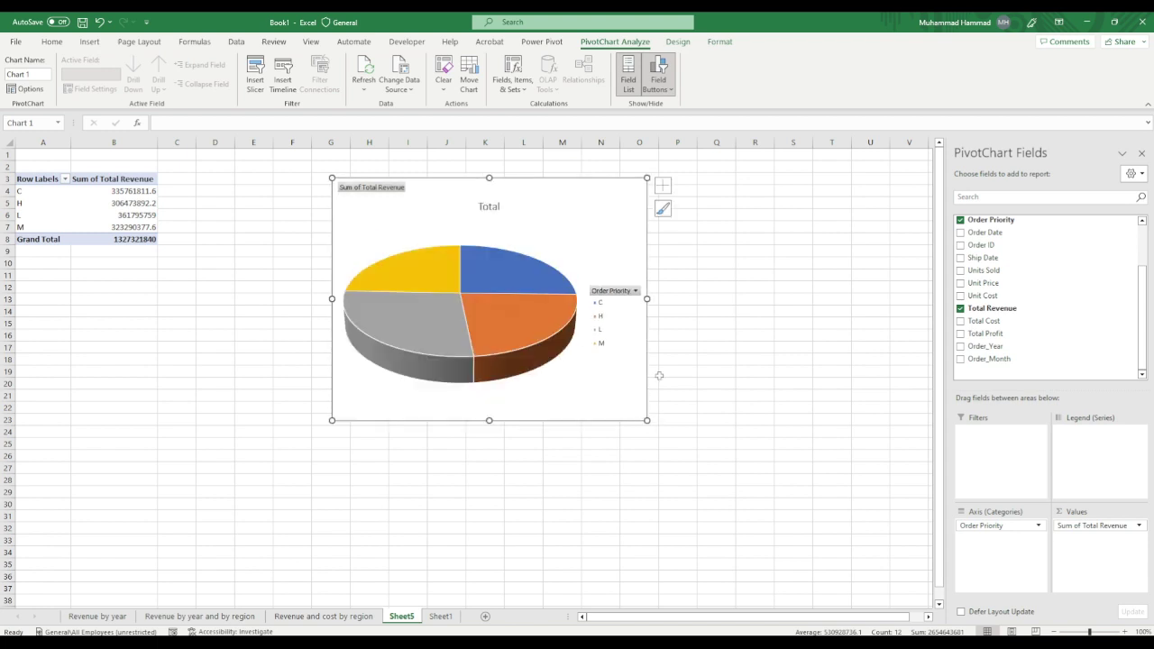
{"action": "left_click", "coordinate": [661, 189]}
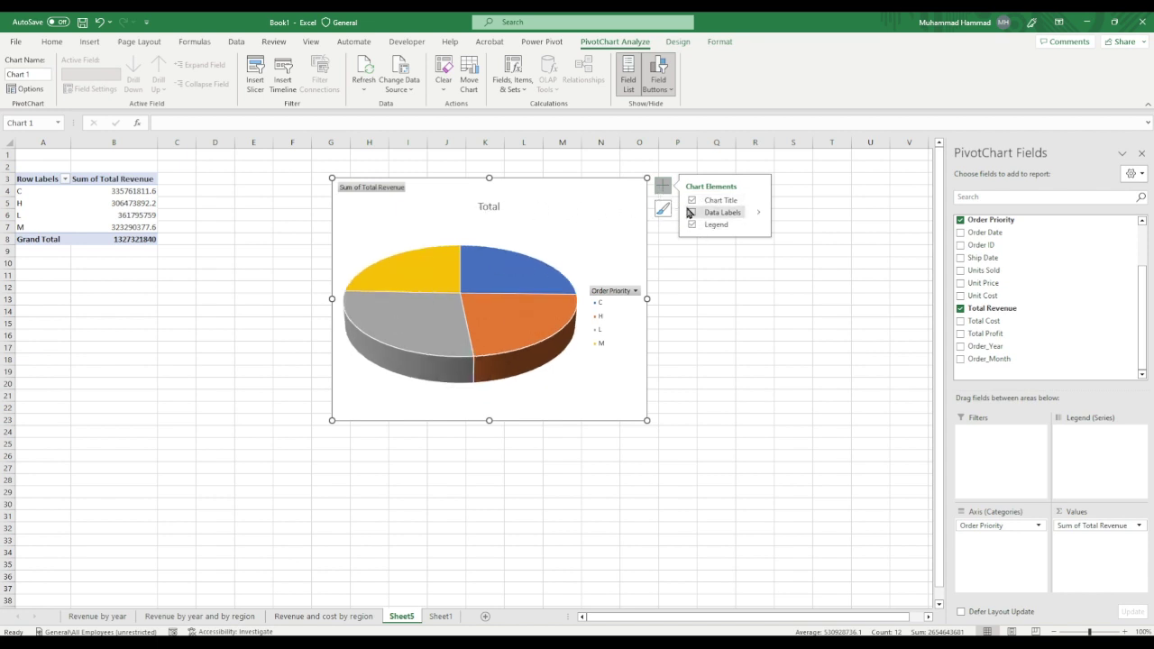
{"action": "left_click", "coordinate": [690, 212]}
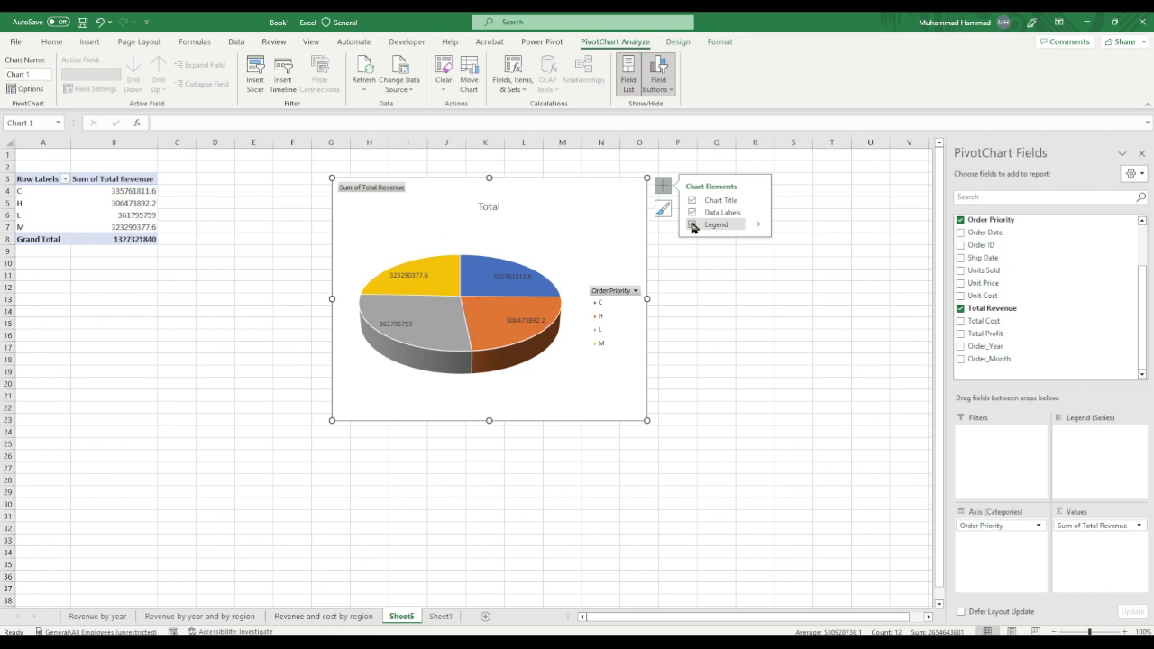
{"action": "left_click", "coordinate": [691, 225]}
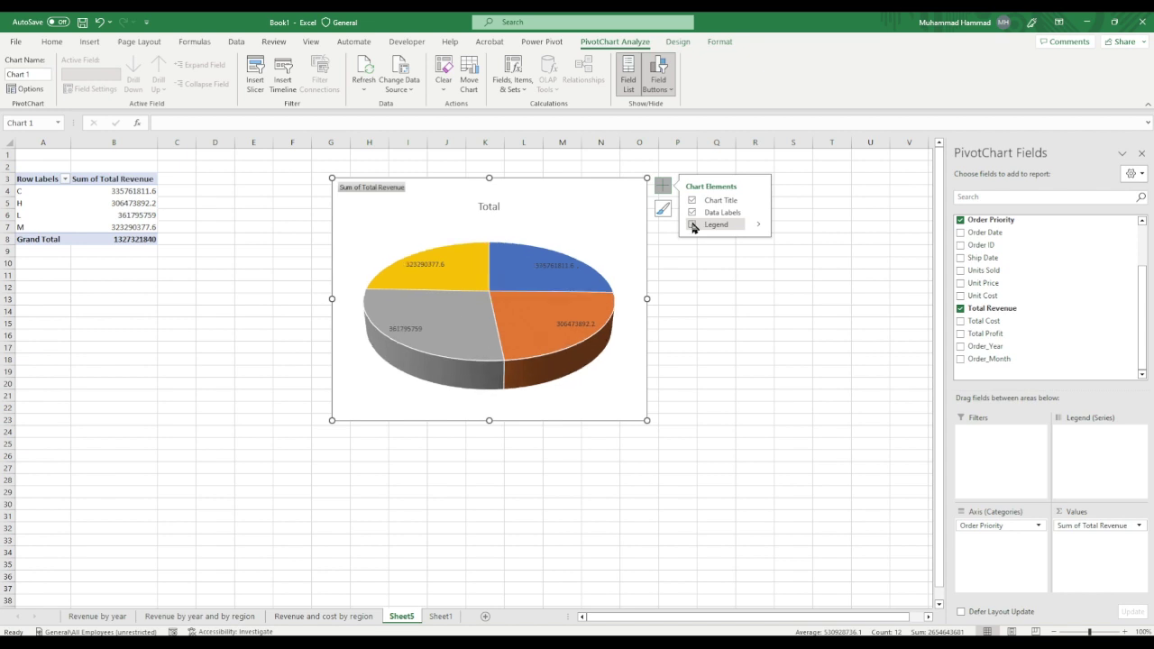
{"action": "right_click", "coordinate": [380, 189]}
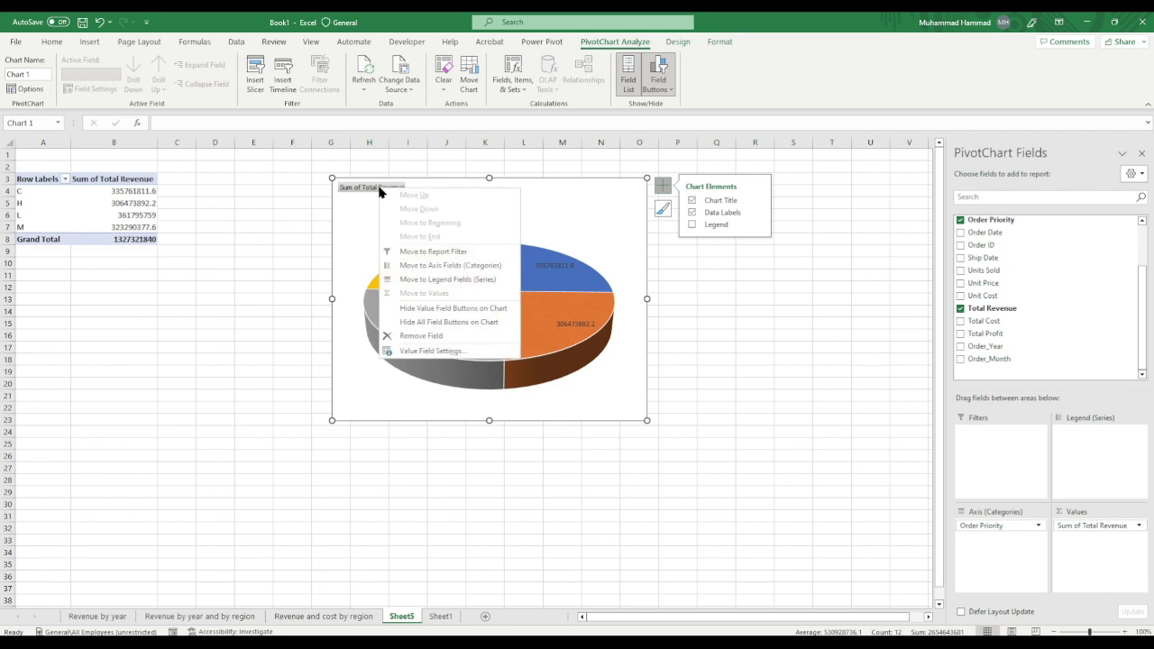
Step: Hide all field buttons and retitle the pie chart 'Revenue By Order Priority'
{"action": "left_click", "coordinate": [439, 322]}
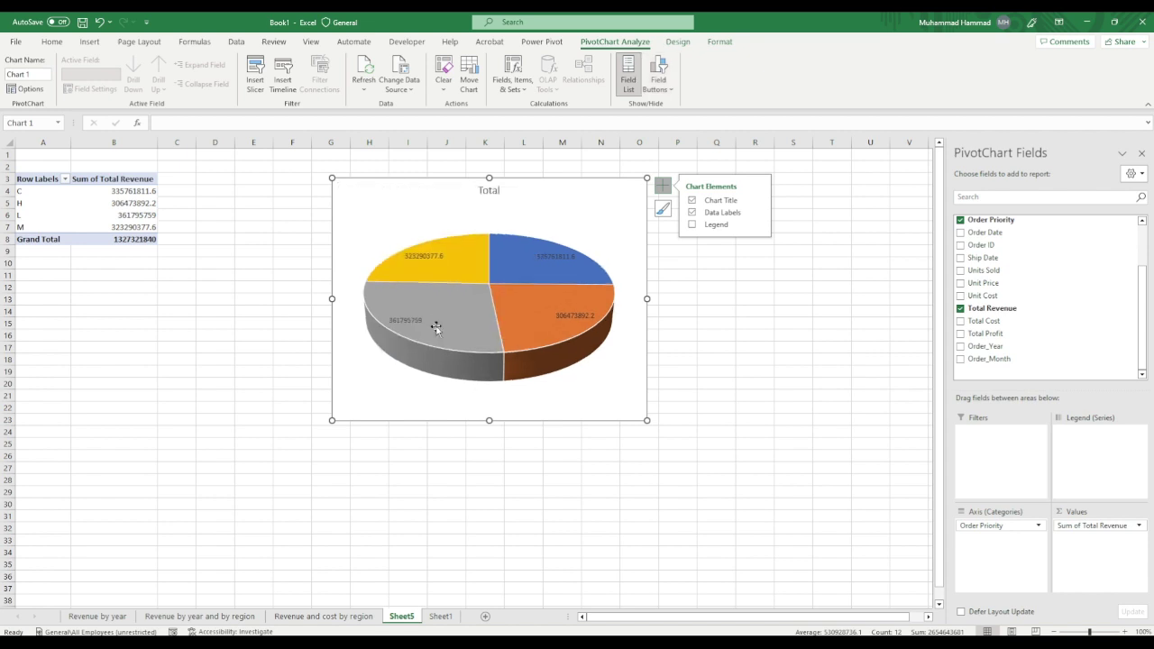
{"action": "double_click", "coordinate": [495, 190]}
{"action": "left_click", "coordinate": [498, 190]}
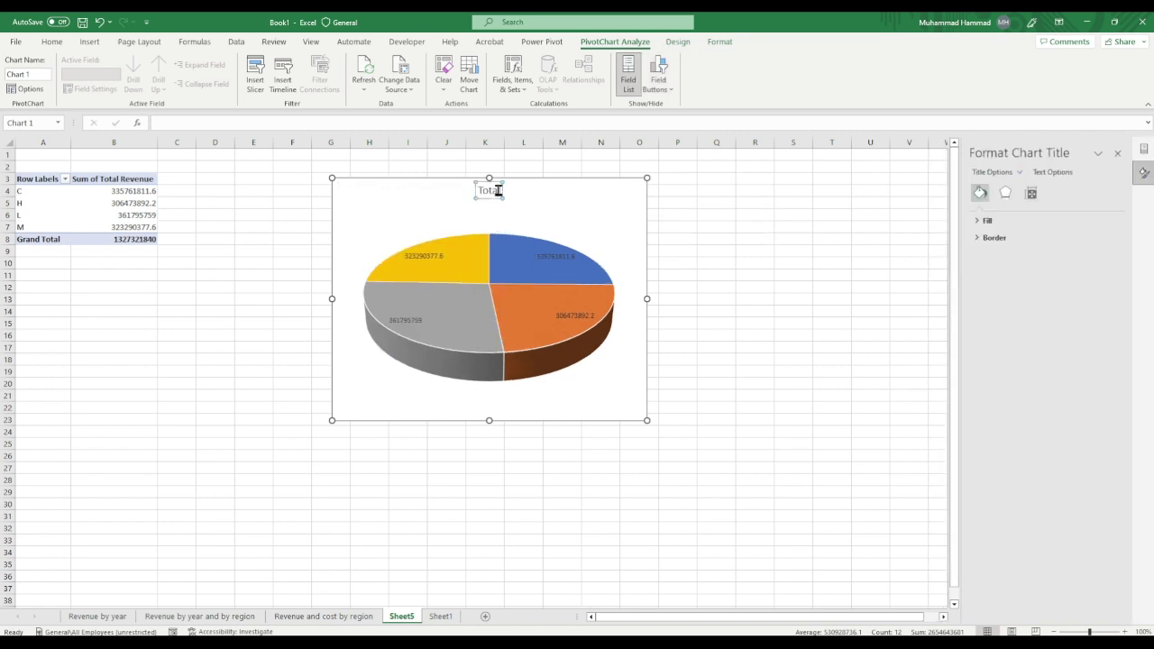
{"action": "left_click_drag", "start_coordinate": [499, 190], "coordinate": [475, 191]}
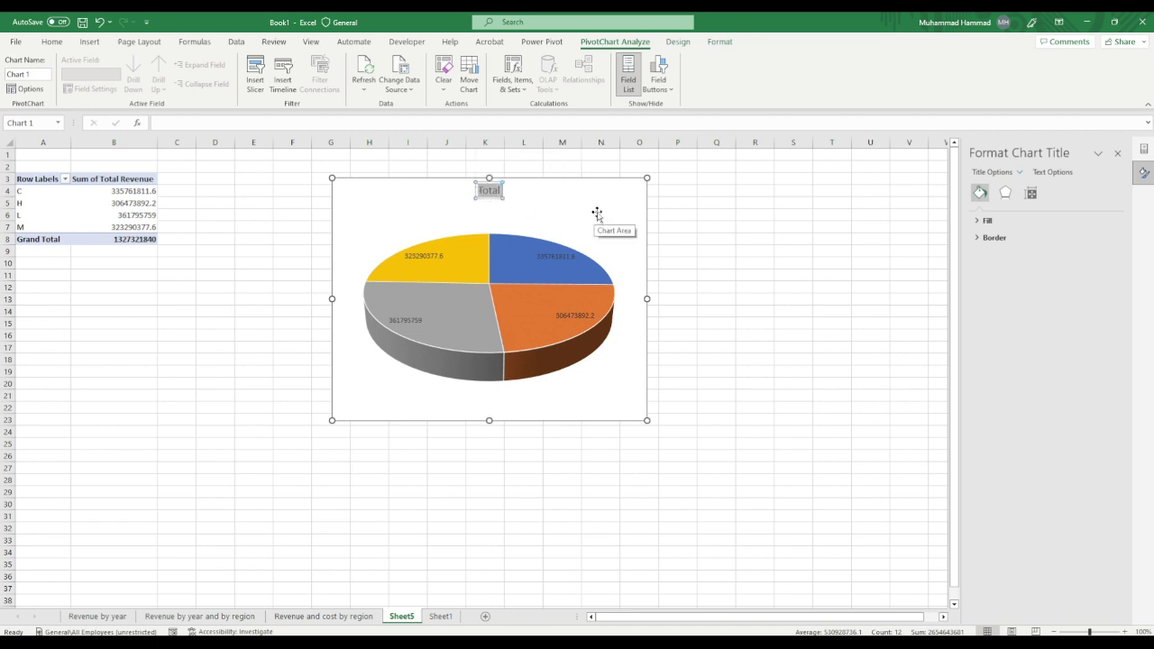
{"action": "type", "text": "Revenue"}
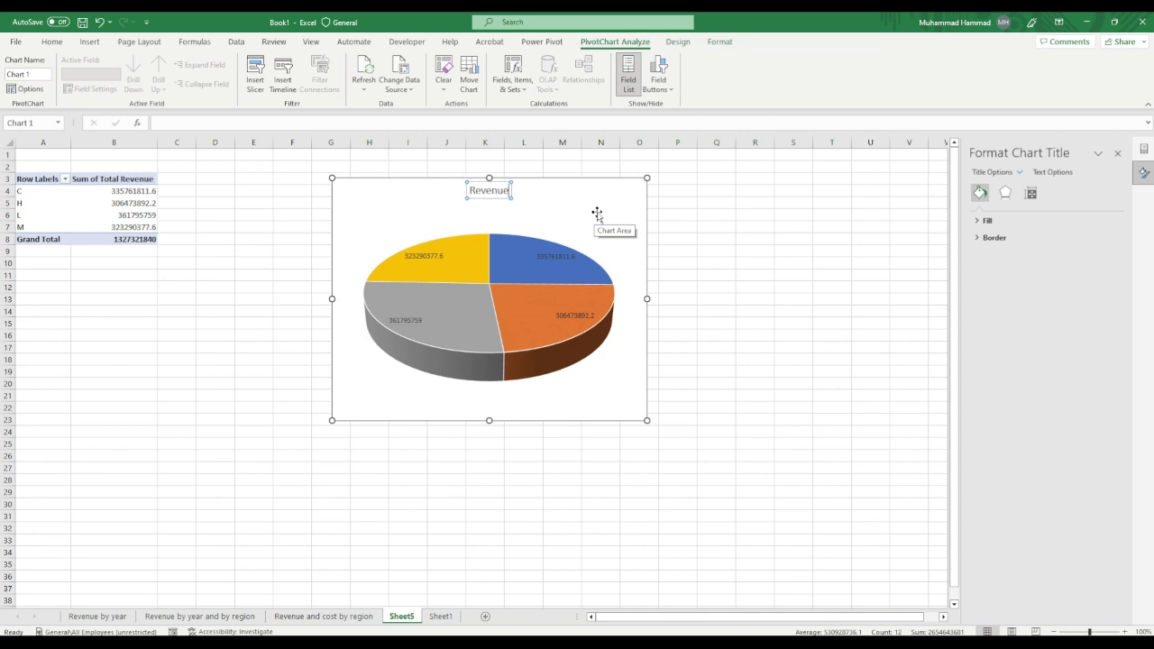
{"action": "type", "text": " By"}
{"action": "type", "text": " Order"}
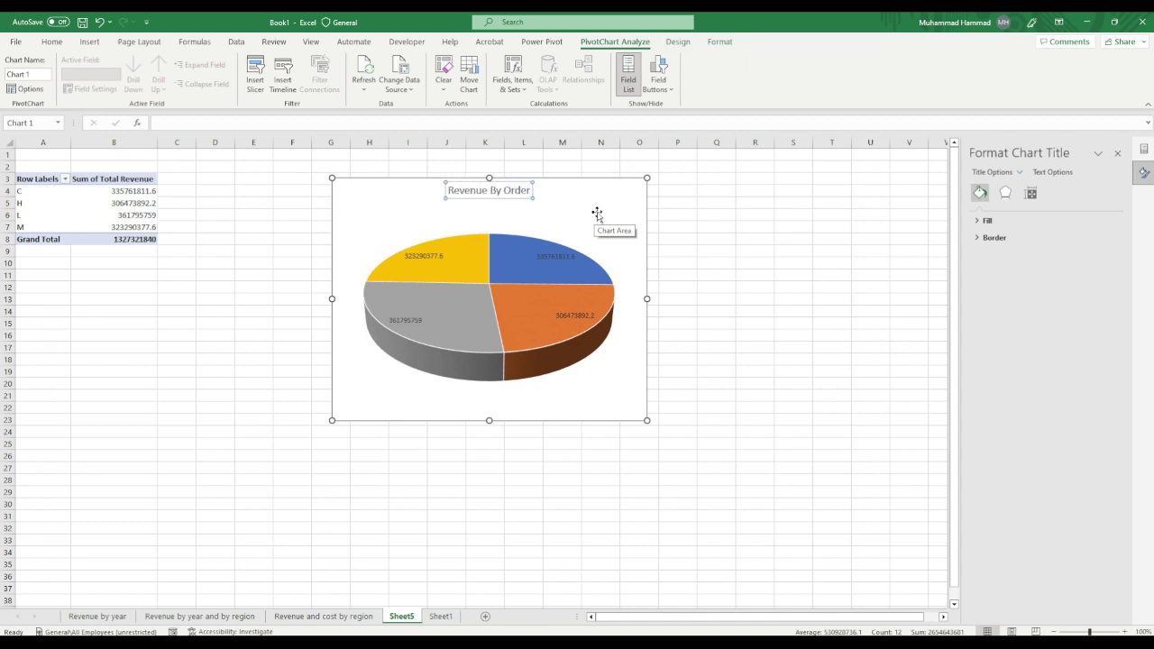
{"action": "type", "text": " Priori"}
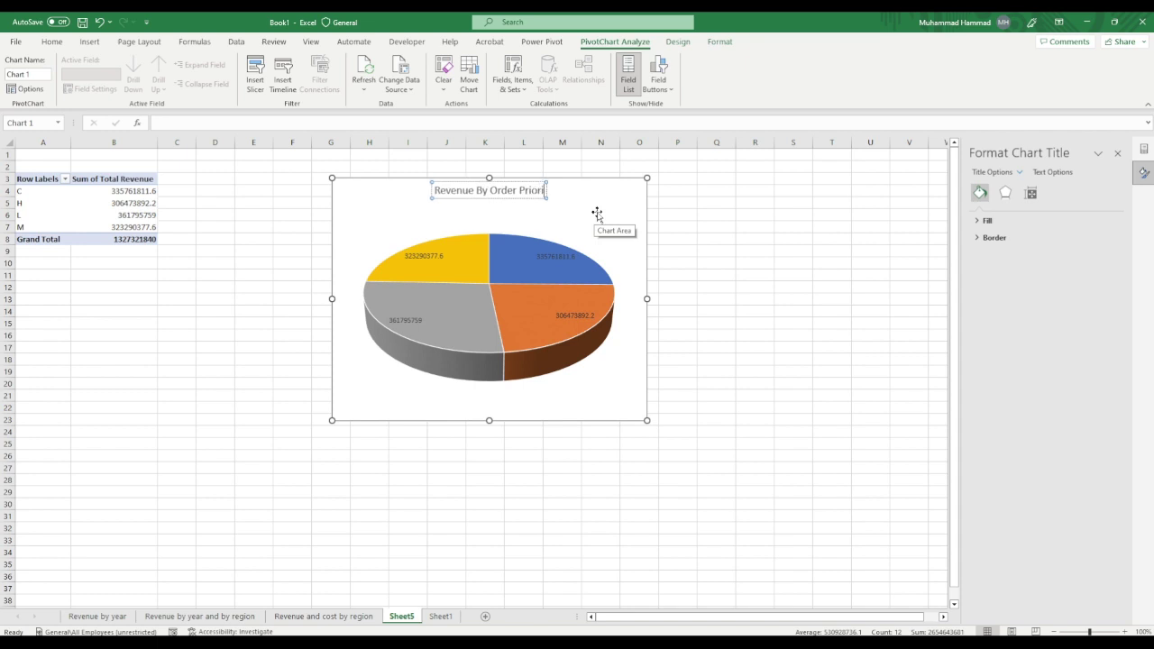
{"action": "type", "text": "ty"}
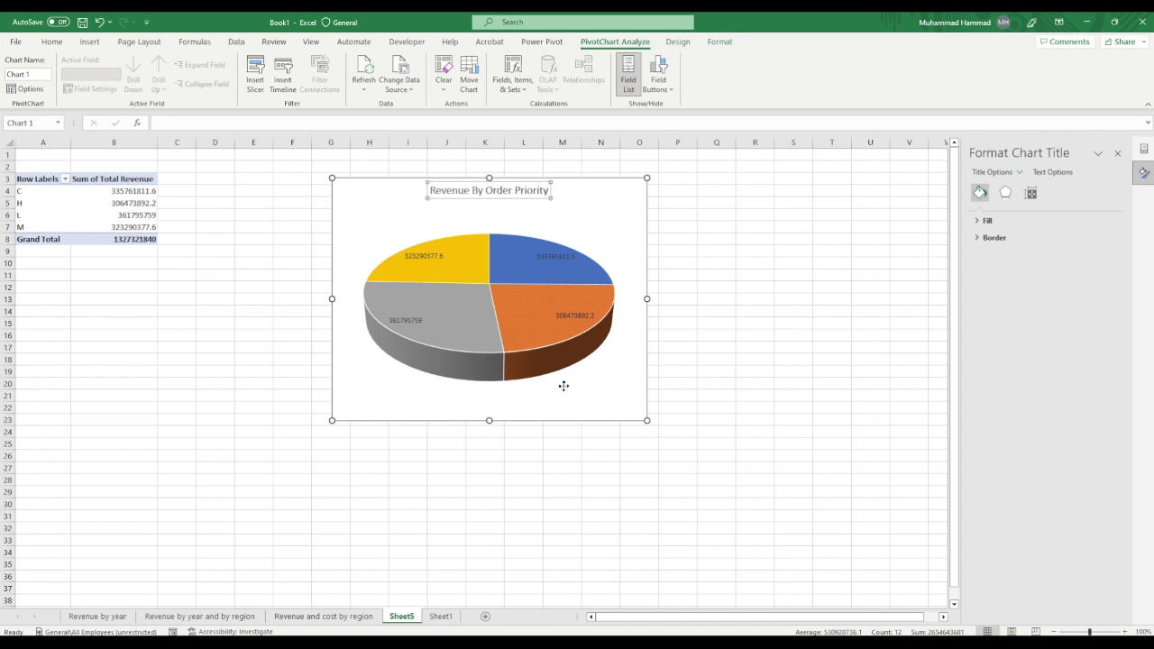
{"action": "left_click", "coordinate": [564, 386]}
Step: Apply a custom millions format to the pie labels, showing 323M, 336M, 362M, 306M
{"action": "left_click", "coordinate": [568, 317]}
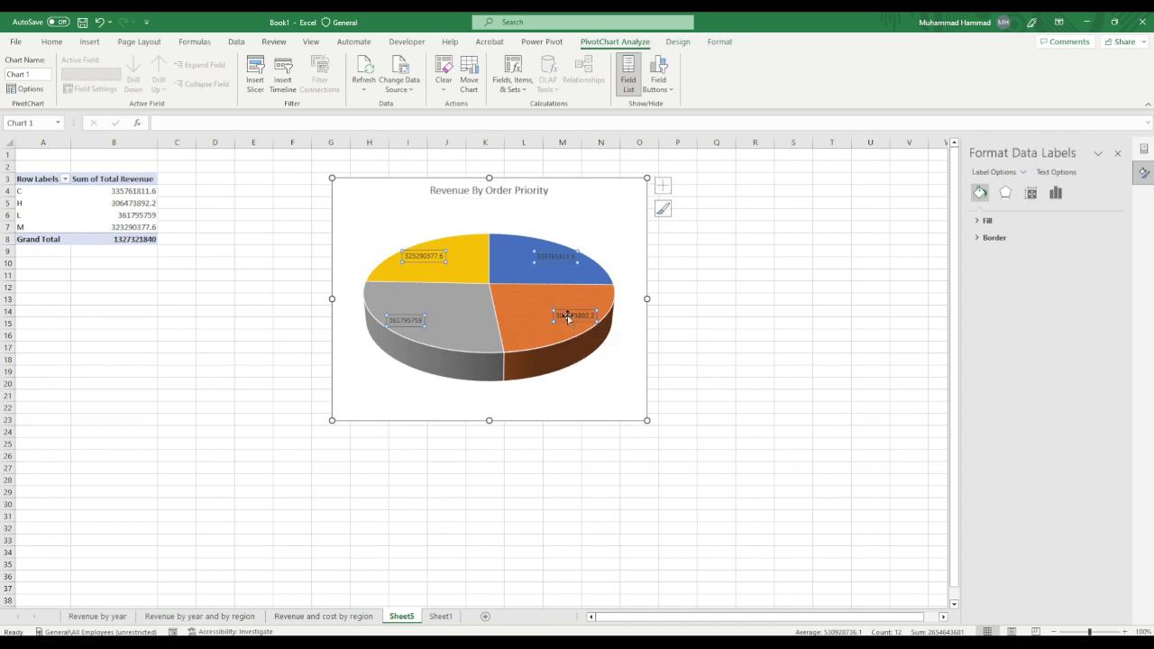
{"action": "right_click", "coordinate": [568, 317]}
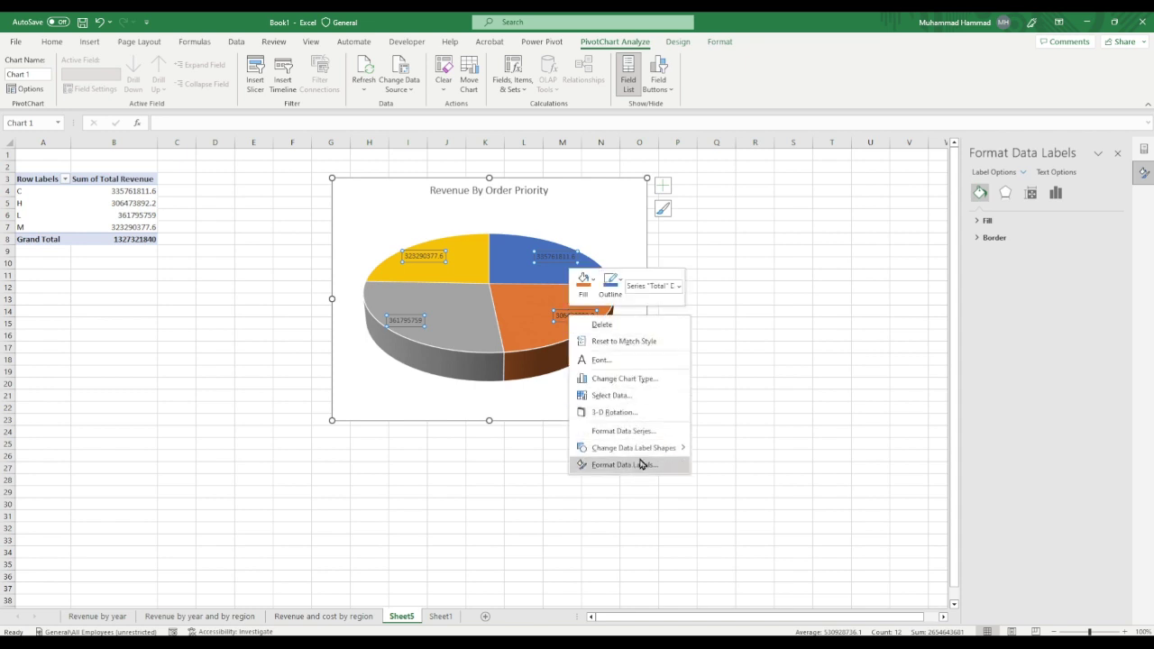
{"action": "left_click", "coordinate": [641, 465]}
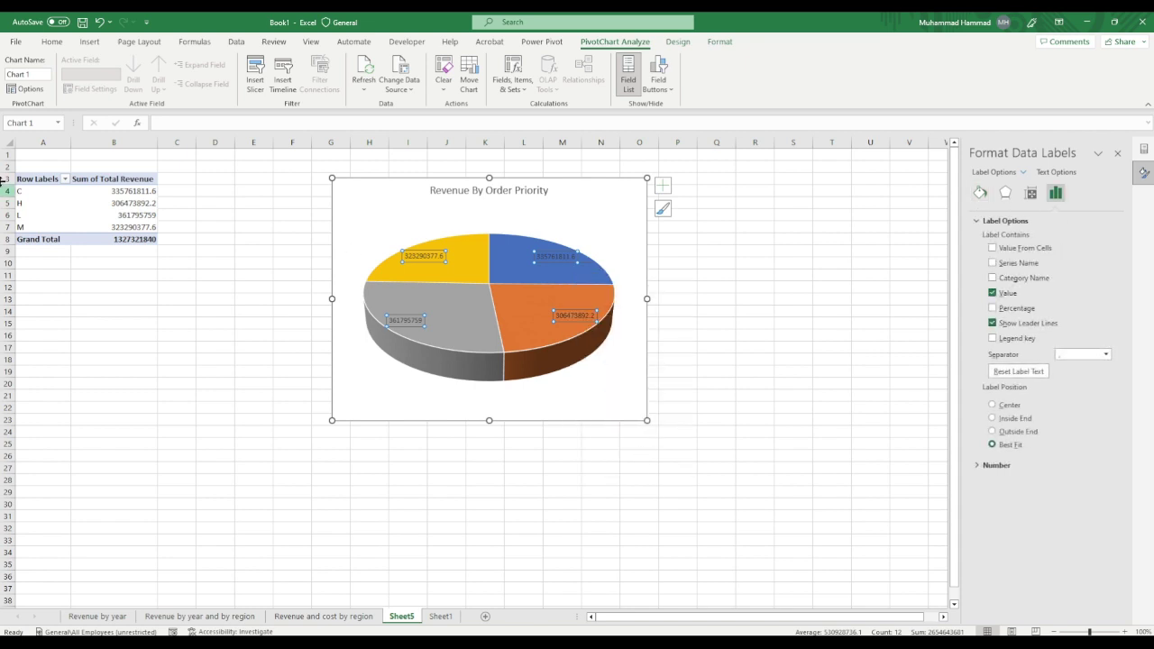
{"action": "left_click", "coordinate": [1008, 466]}
{"action": "left_click", "coordinate": [1078, 493]}
{"action": "left_click", "coordinate": [1074, 483]}
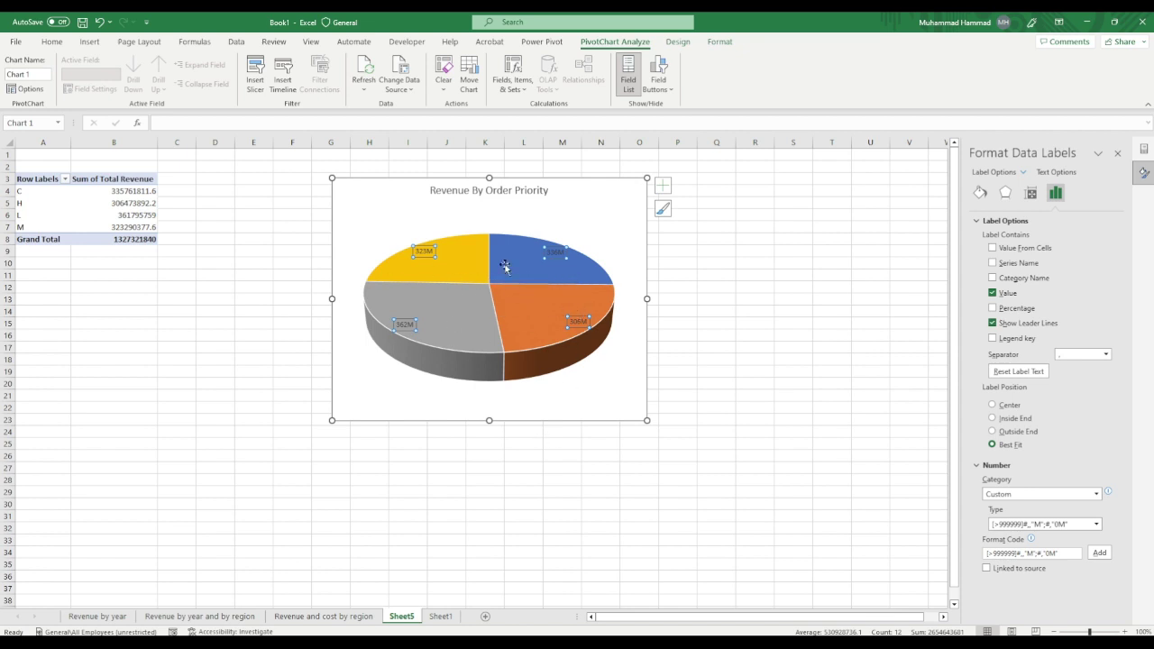
Step: Enlarge the pie data label text to 24 points
{"action": "mouse_move", "coordinate": [498, 338]}
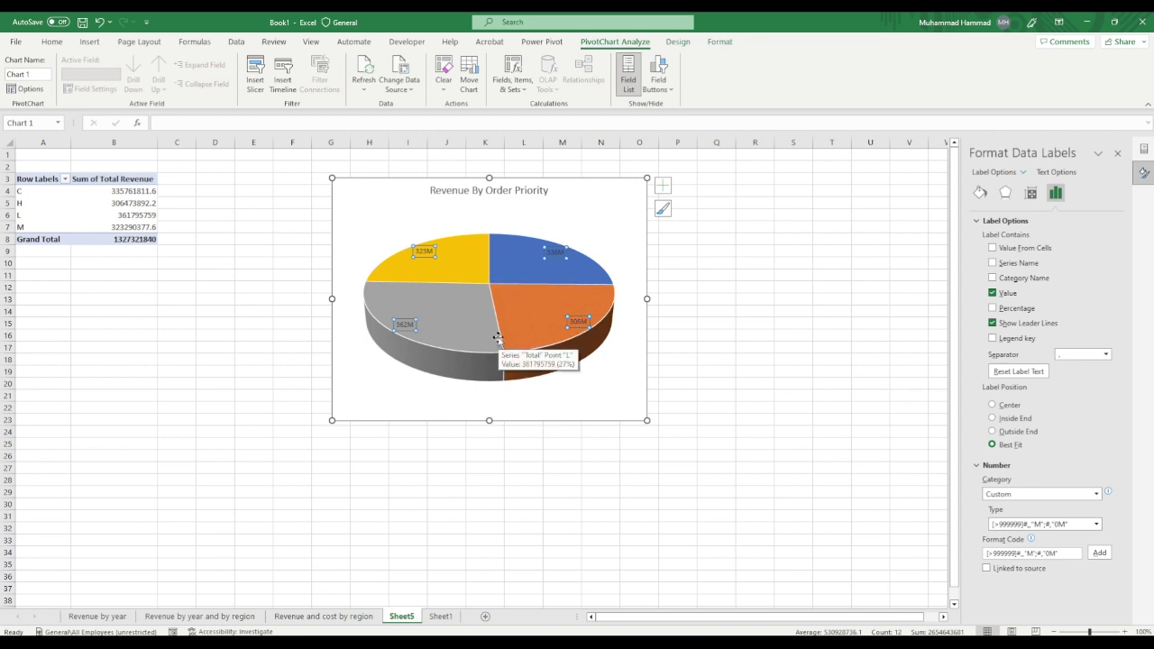
{"action": "left_click", "coordinate": [49, 41]}
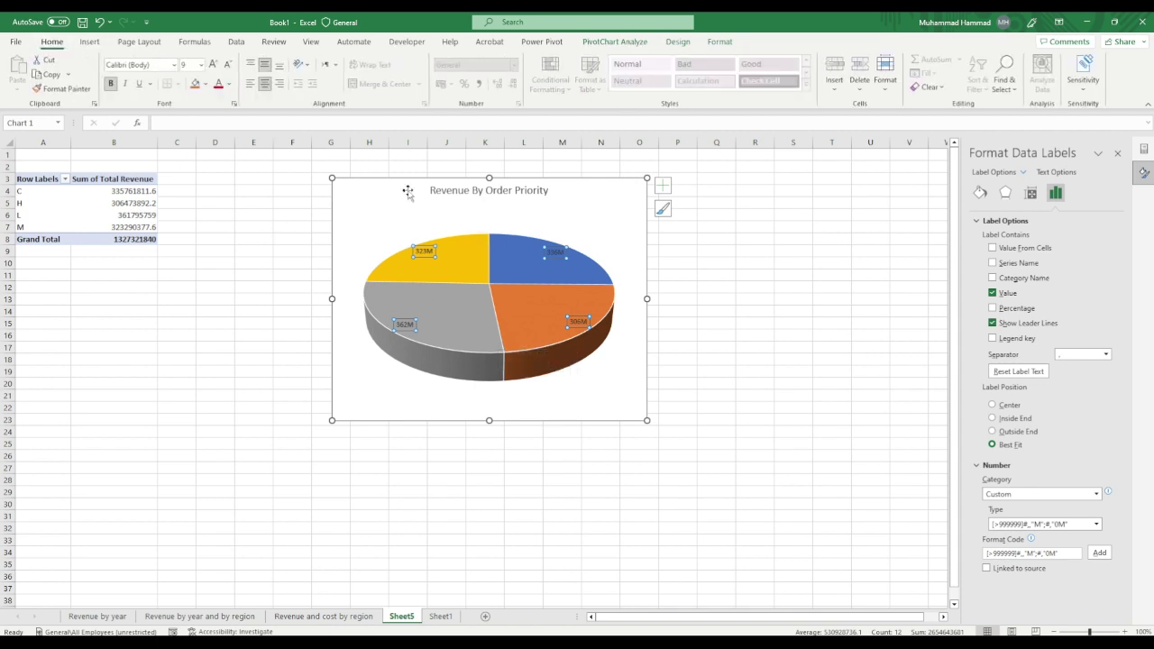
{"action": "left_click", "coordinate": [217, 66]}
{"action": "left_click", "coordinate": [216, 67]}
{"action": "left_click", "coordinate": [217, 66]}
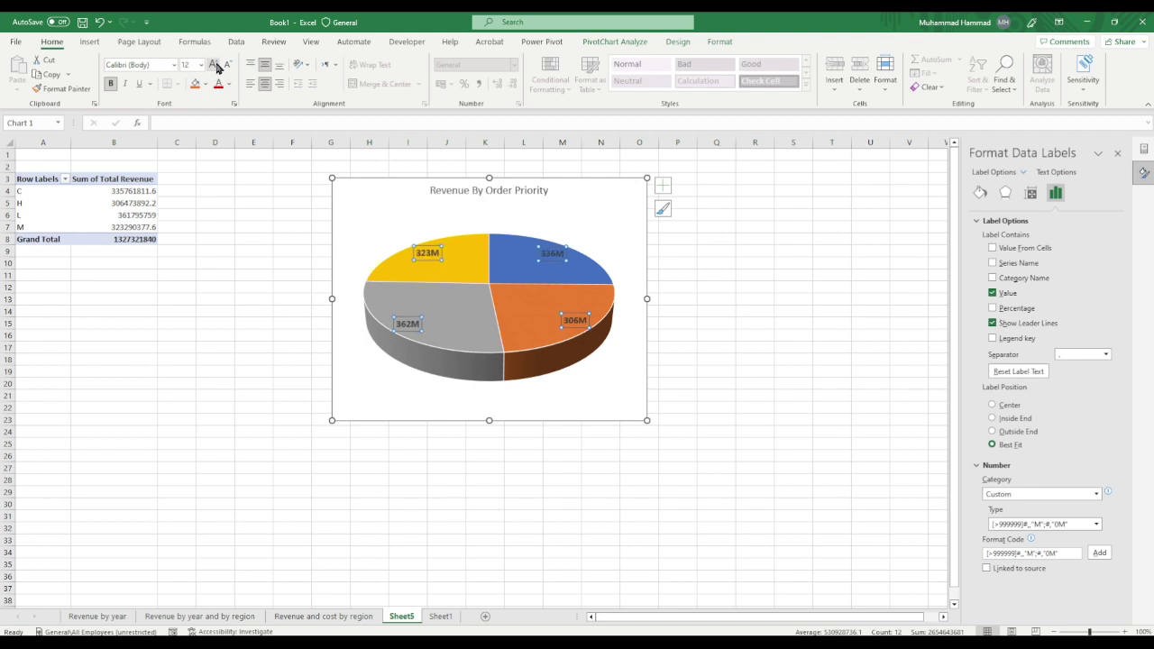
{"action": "left_click", "coordinate": [216, 67]}
{"action": "left_click", "coordinate": [216, 66]}
{"action": "left_click", "coordinate": [216, 67]}
{"action": "left_click", "coordinate": [217, 67]}
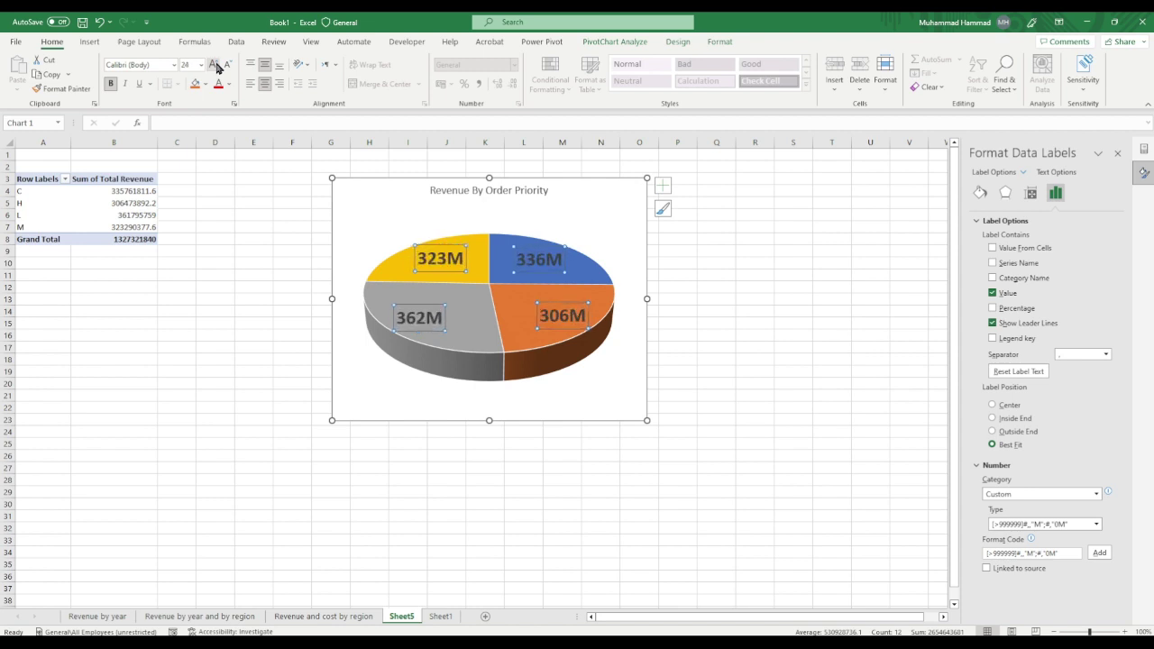
{"action": "left_click", "coordinate": [619, 389]}
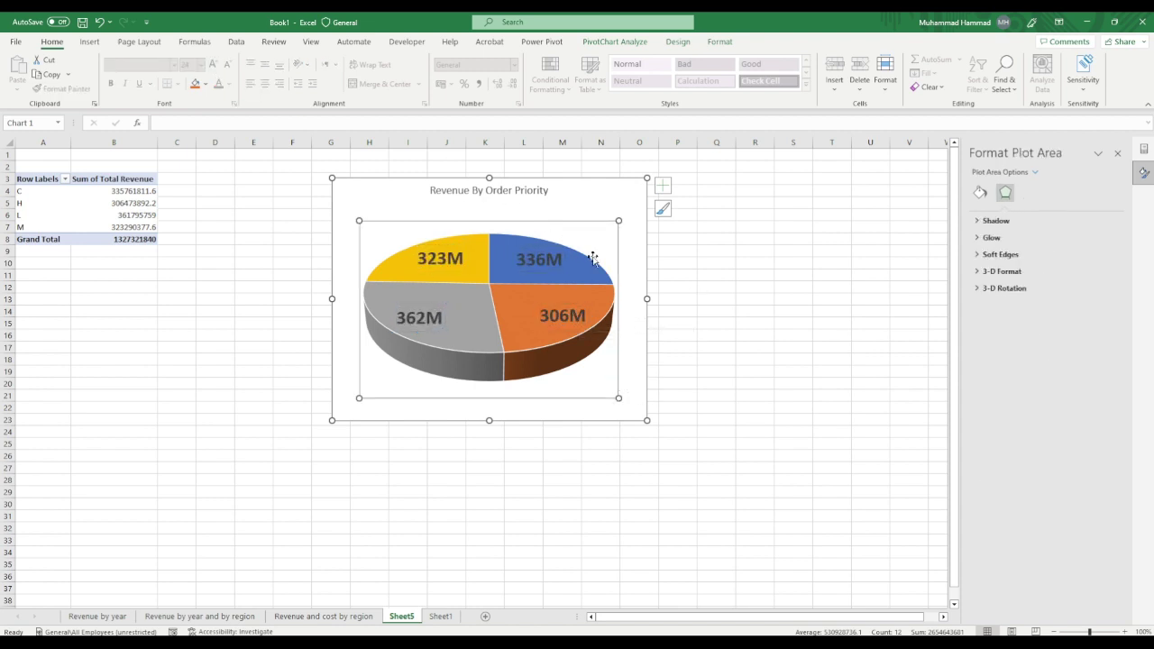
Step: Rename the Sheet5 tab to 'Revenue by order priority' and return to the Sheet1 sales data
{"action": "left_click", "coordinate": [751, 366]}
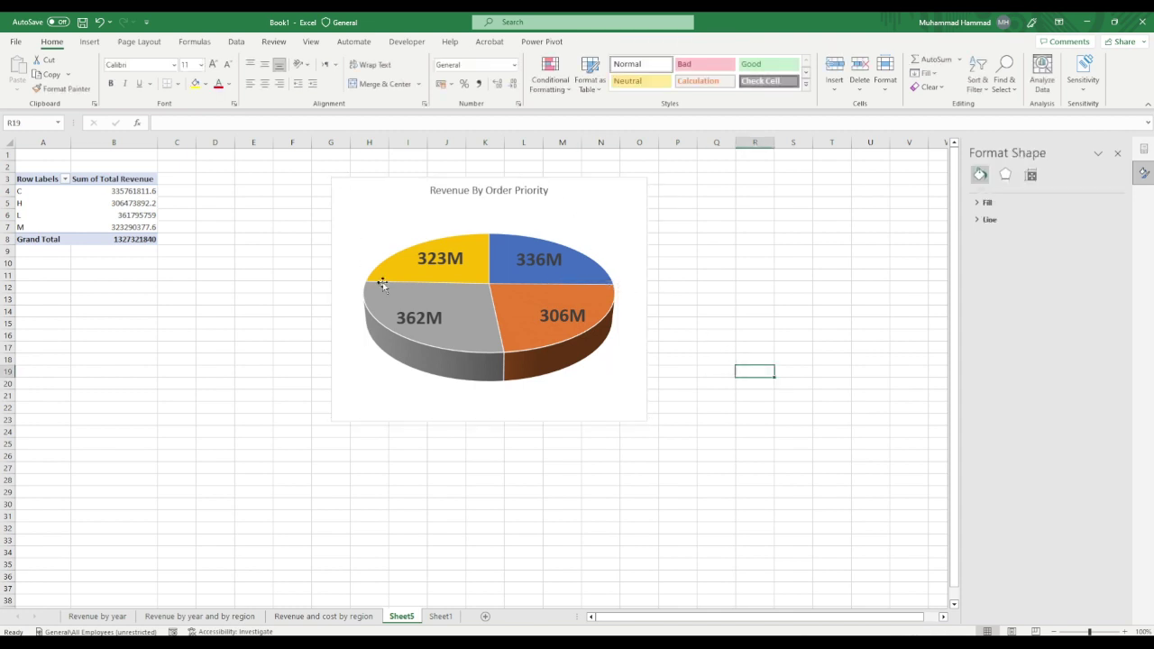
{"action": "double_click", "coordinate": [411, 616]}
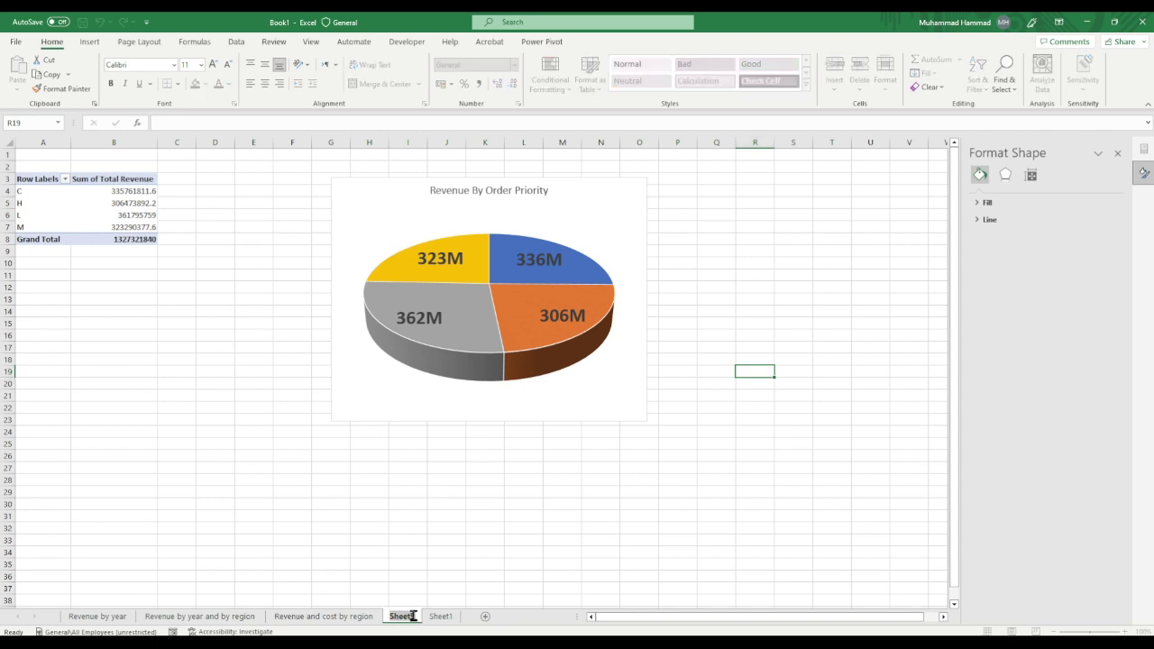
{"action": "type", "text": "Reven"}
{"action": "type", "text": "ue by "}
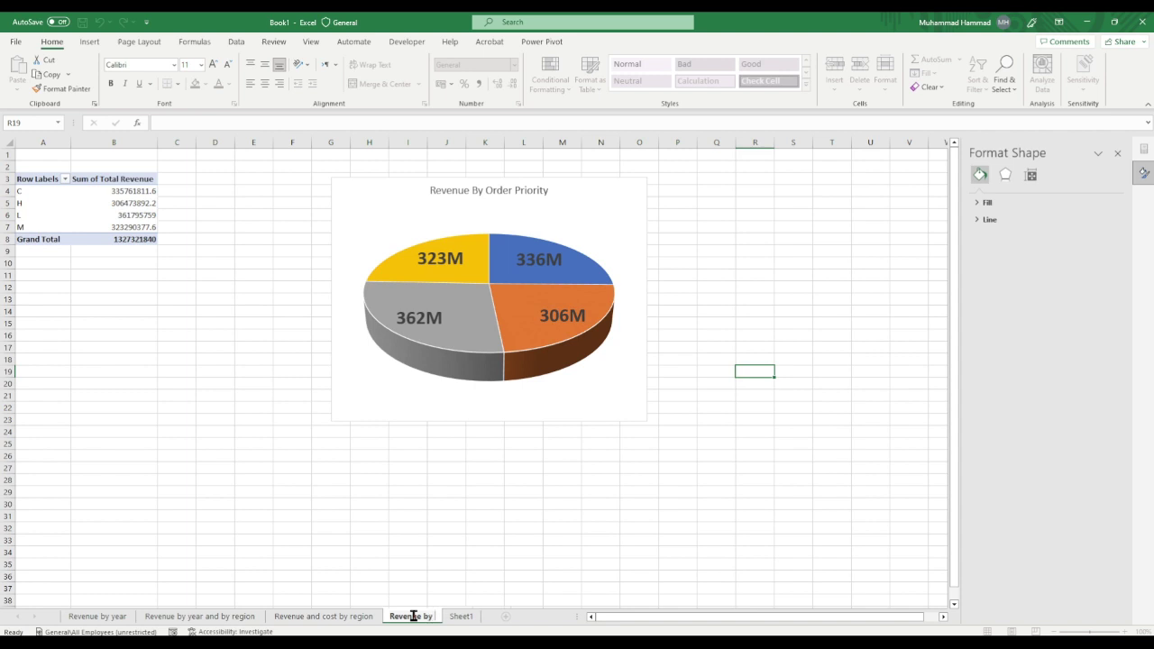
{"action": "type", "text": "order priority"}
{"action": "left_click", "coordinate": [511, 616]}
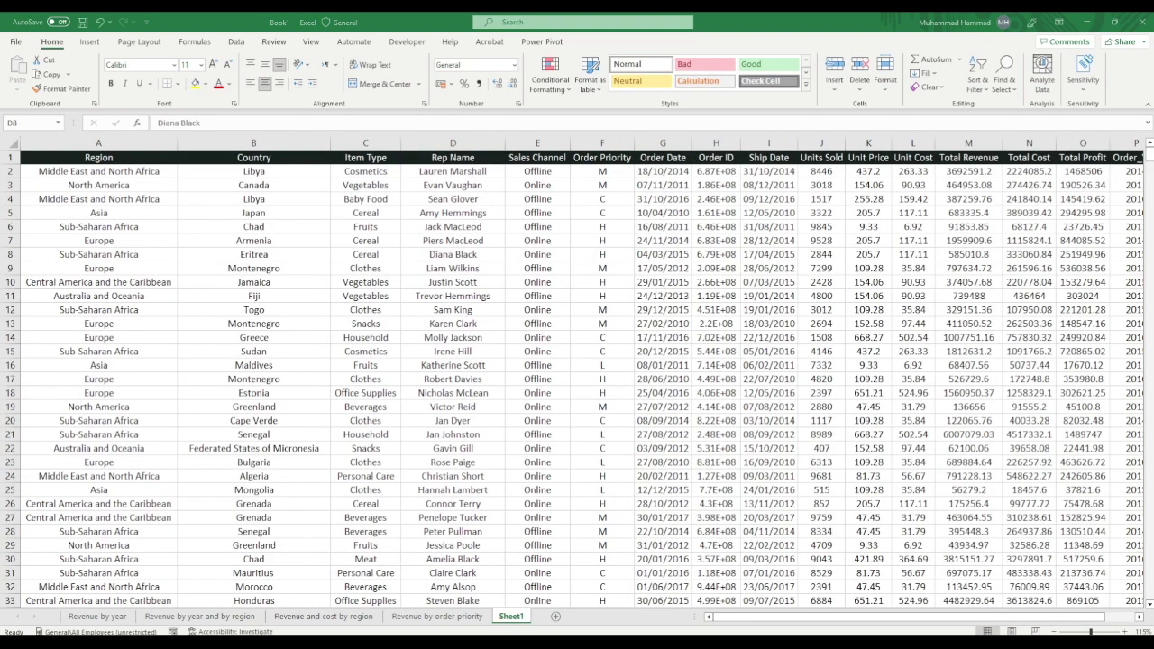
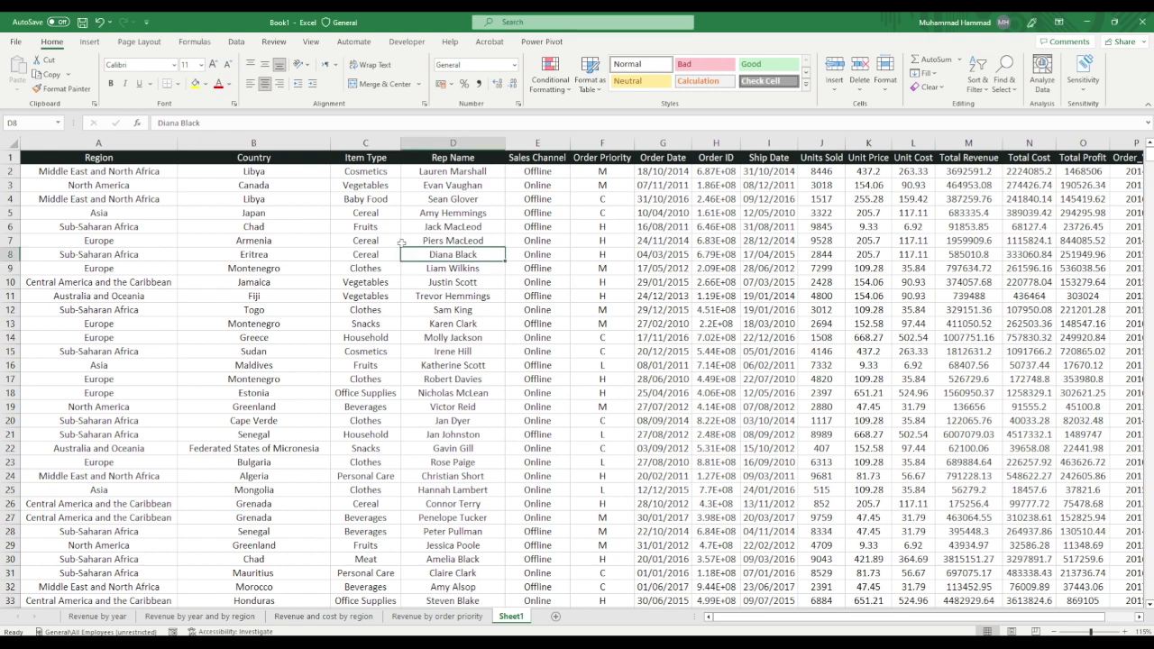
Step: Create a PivotTable from the sales data on a new worksheet
{"action": "left_click", "coordinate": [351, 255]}
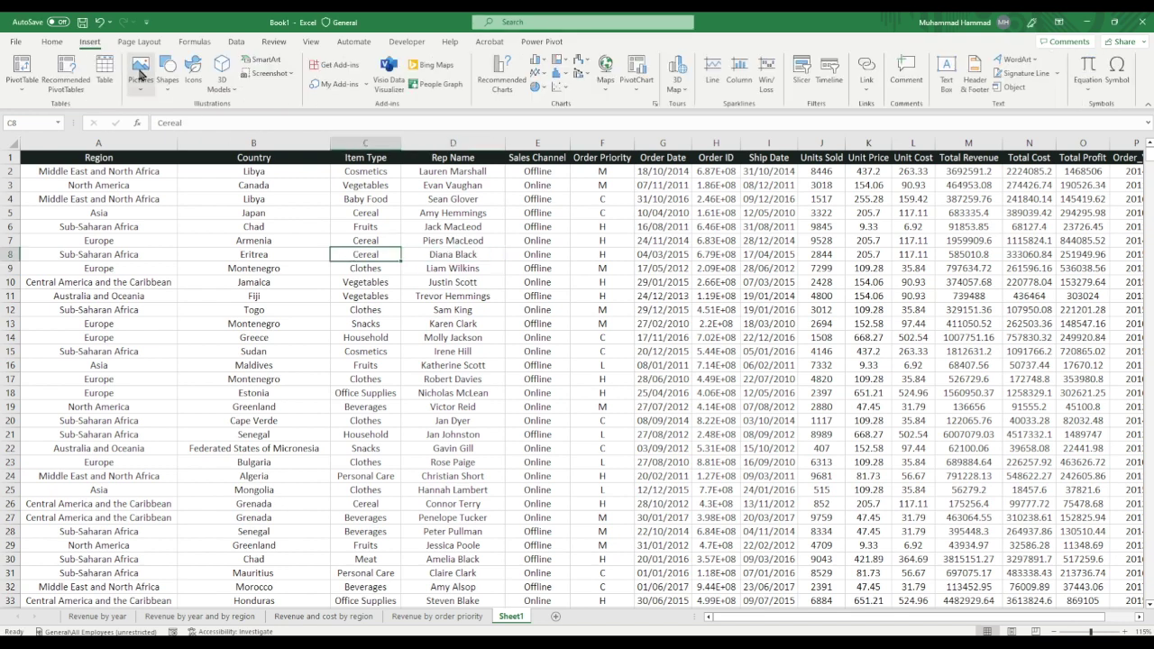
{"action": "left_click", "coordinate": [25, 66]}
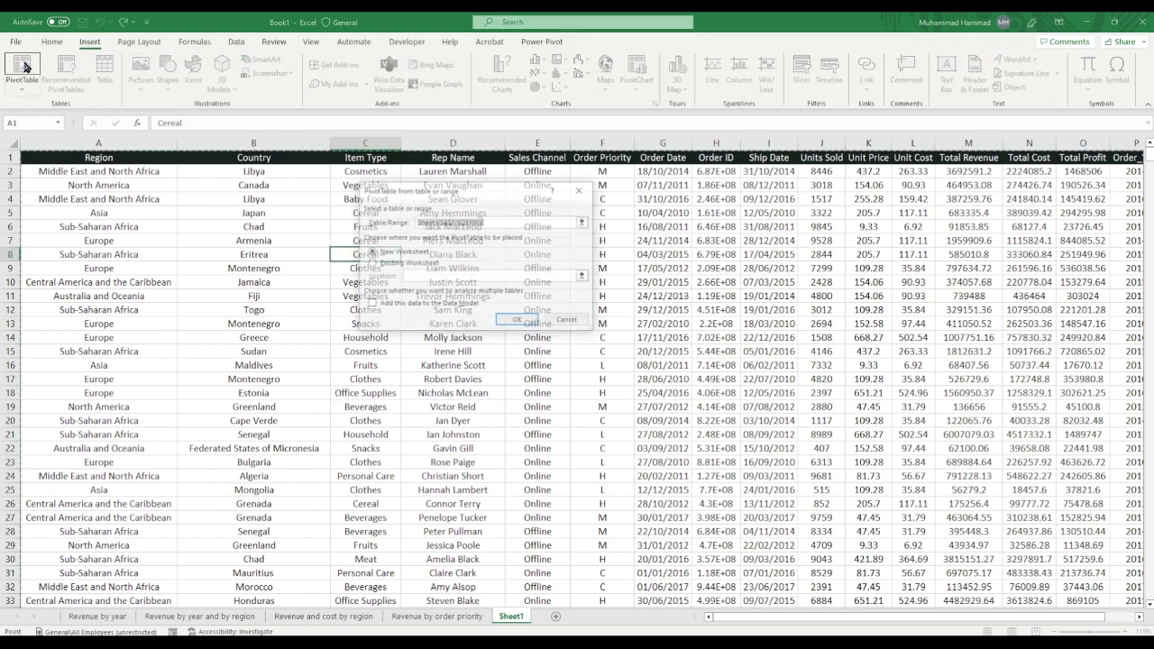
{"action": "left_click", "coordinate": [509, 322]}
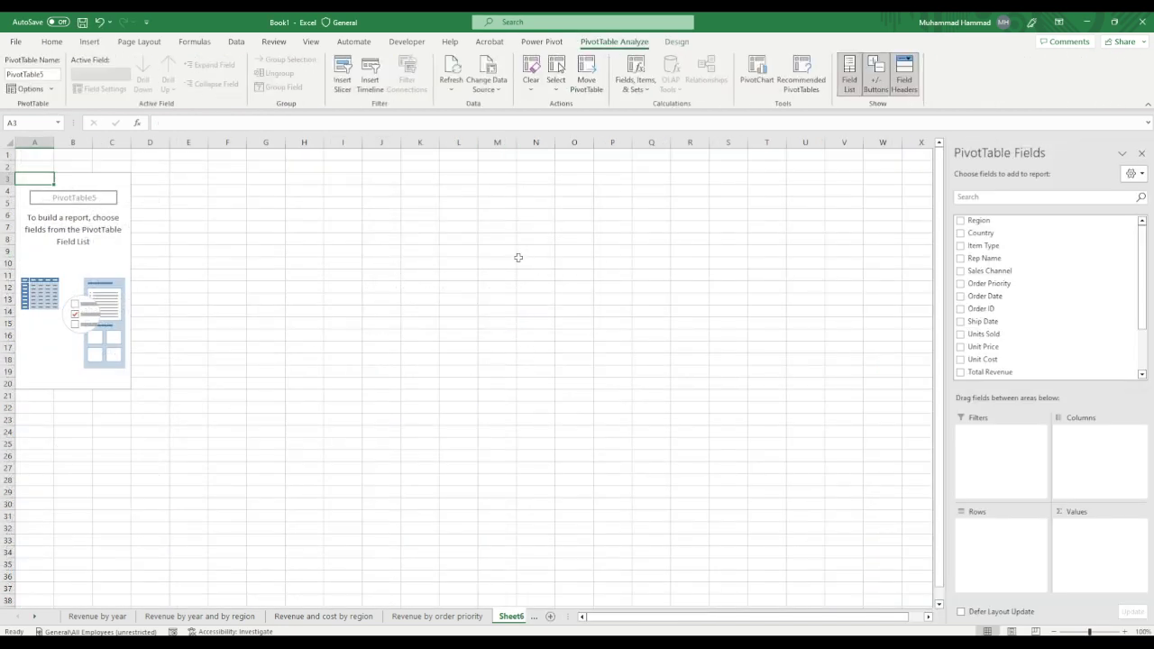
Step: Put Country in Rows and Sum of Total Revenue in Values
{"action": "left_click_drag", "start_coordinate": [980, 232], "coordinate": [1012, 538]}
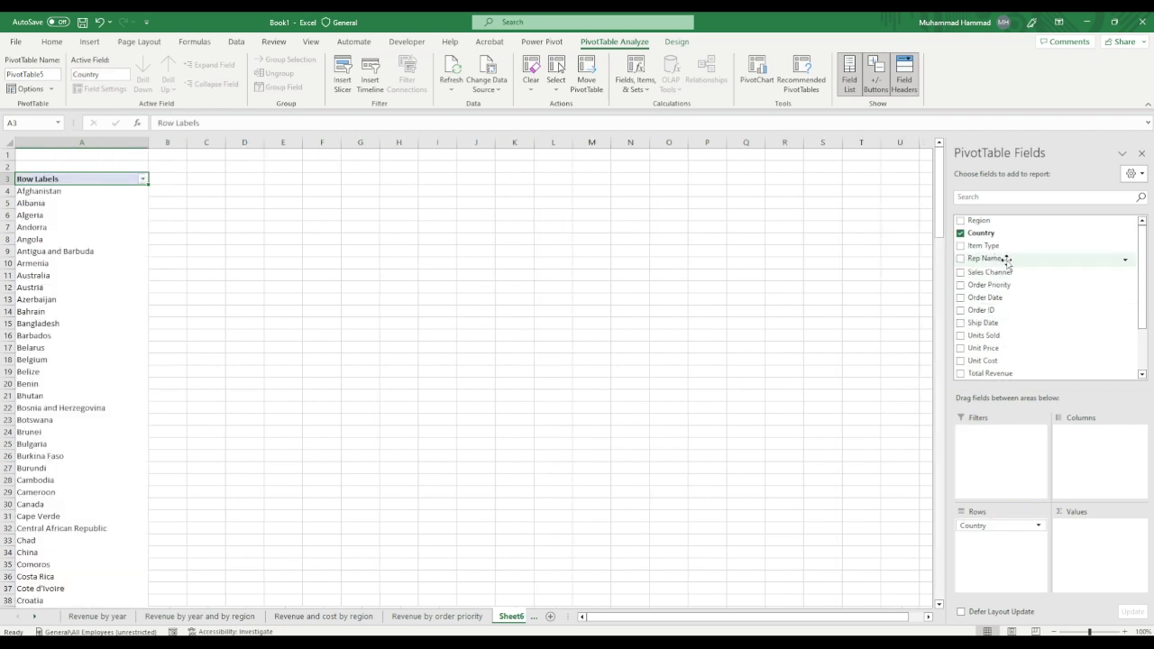
{"action": "scroll", "coordinate": [1017, 304], "scroll_direction": "down", "scroll_amount": 2}
{"action": "left_click_drag", "start_coordinate": [992, 309], "coordinate": [1108, 552]}
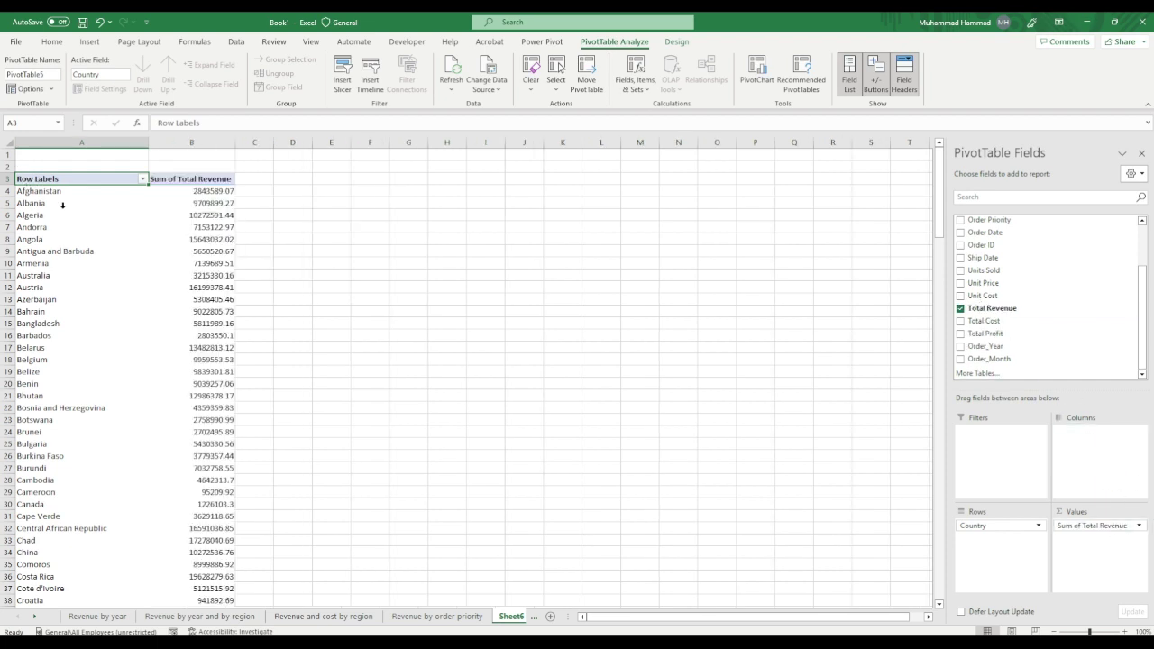
{"action": "scroll", "coordinate": [61, 190], "scroll_direction": "down", "scroll_amount": 1}
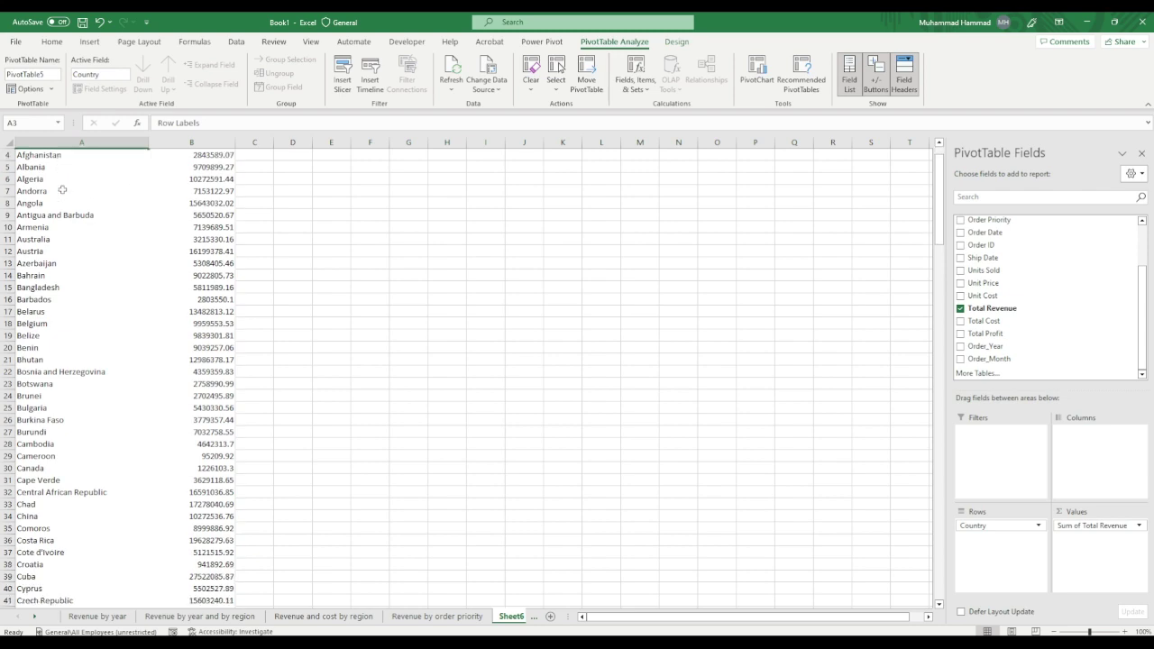
{"action": "scroll", "coordinate": [61, 189], "scroll_direction": "down", "scroll_amount": 6}
{"action": "scroll", "coordinate": [61, 189], "scroll_direction": "down", "scroll_amount": 5}
{"action": "scroll", "coordinate": [61, 189], "scroll_direction": "down", "scroll_amount": 4}
{"action": "scroll", "coordinate": [62, 189], "scroll_direction": "down", "scroll_amount": 8}
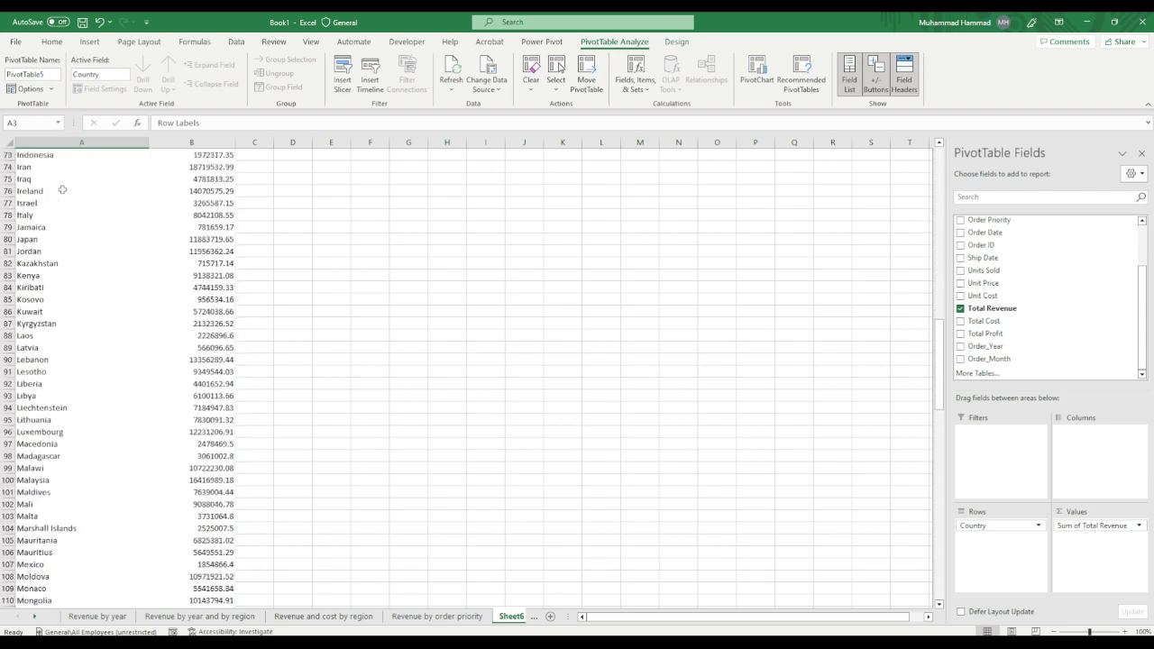
{"action": "scroll", "coordinate": [62, 190], "scroll_direction": "up", "scroll_amount": 8}
{"action": "scroll", "coordinate": [62, 189], "scroll_direction": "up", "scroll_amount": 2}
{"action": "scroll", "coordinate": [62, 190], "scroll_direction": "up", "scroll_amount": 7}
{"action": "scroll", "coordinate": [62, 190], "scroll_direction": "up", "scroll_amount": 2}
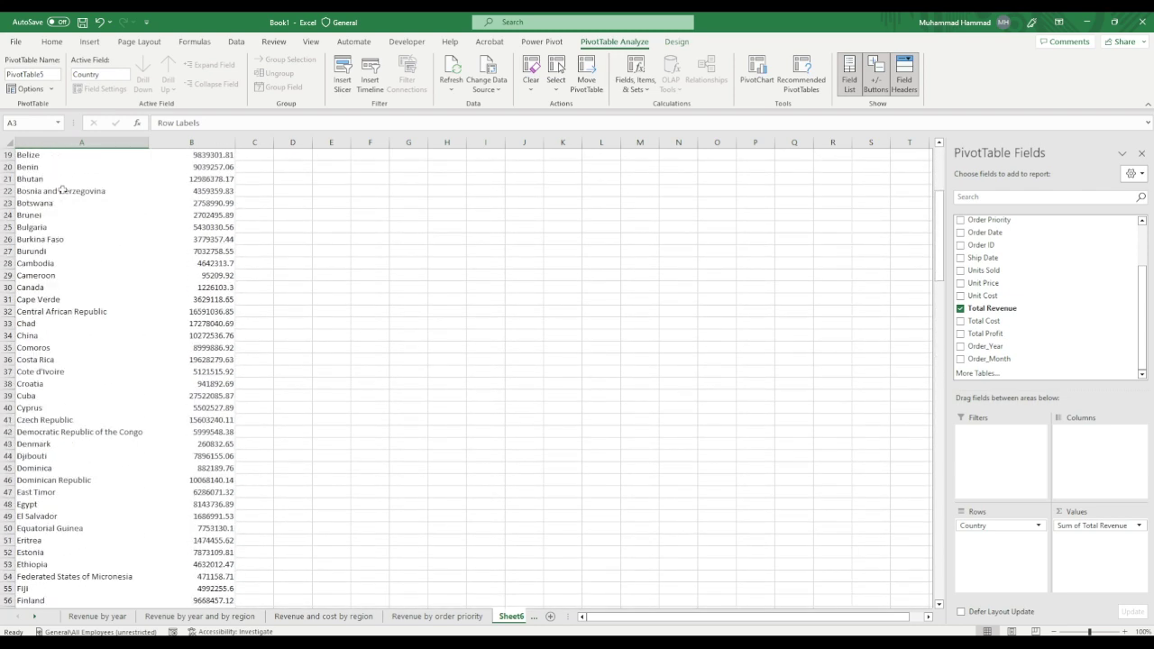
{"action": "scroll", "coordinate": [62, 190], "scroll_direction": "up", "scroll_amount": 6}
{"action": "mouse_move", "coordinate": [206, 190]}
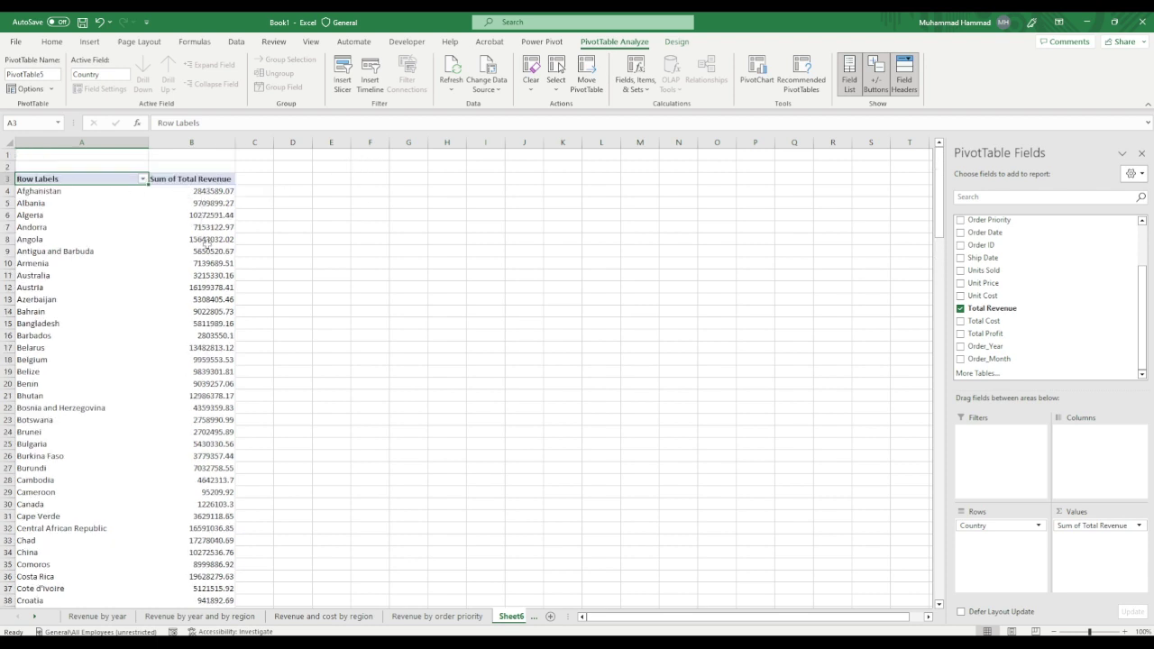
{"action": "mouse_move", "coordinate": [206, 242]}
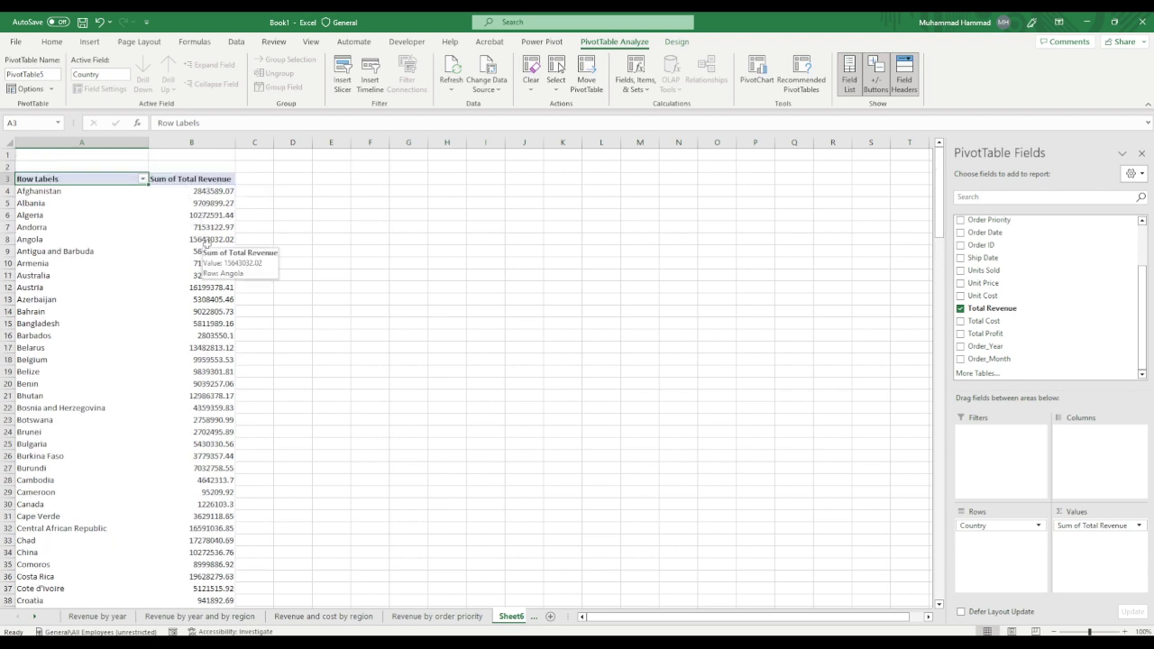
Step: Insert a clustered column revenue-by-country pivot chart beside the pivot table and widen it
{"action": "left_click", "coordinate": [89, 43]}
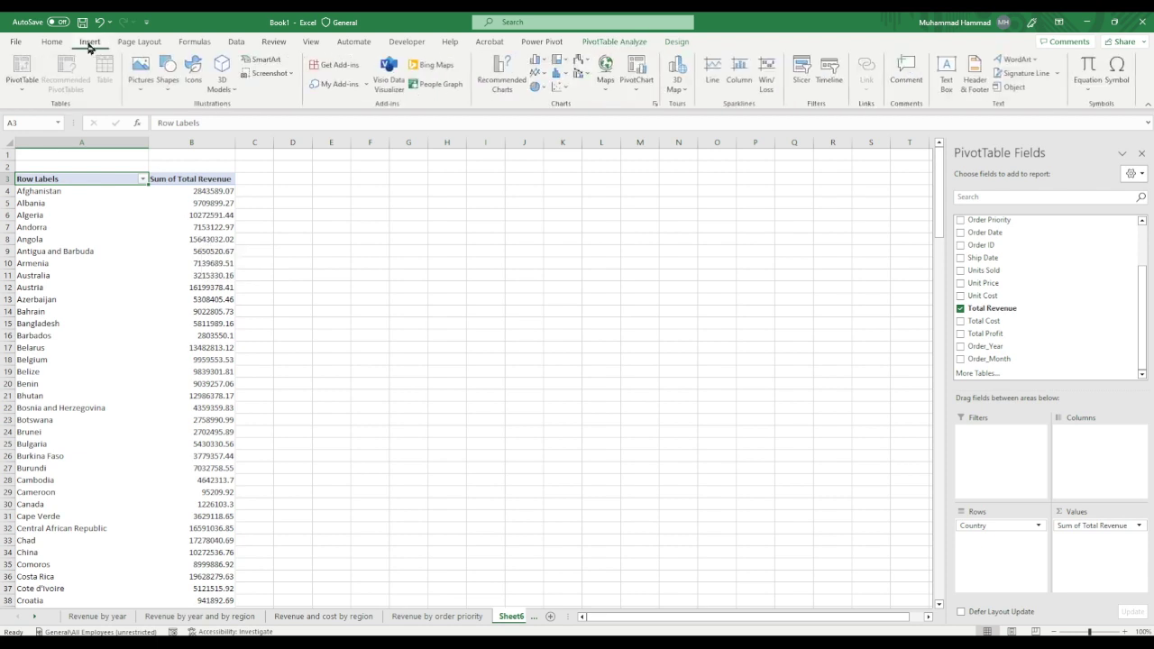
{"action": "left_click", "coordinate": [509, 81]}
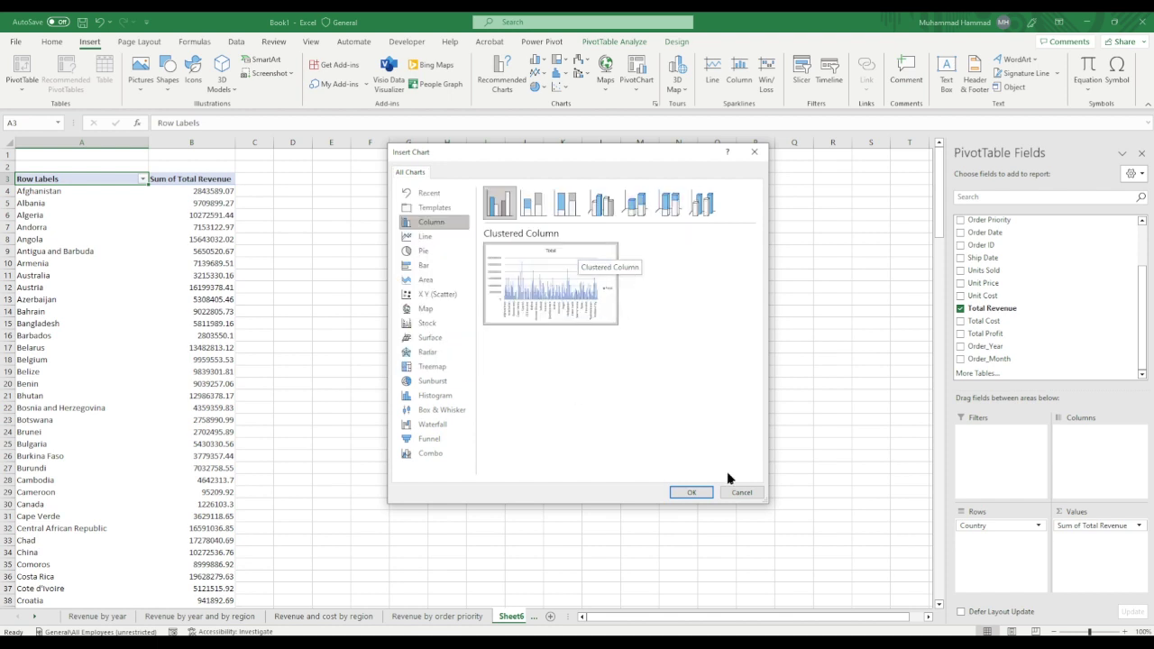
{"action": "left_click", "coordinate": [690, 492]}
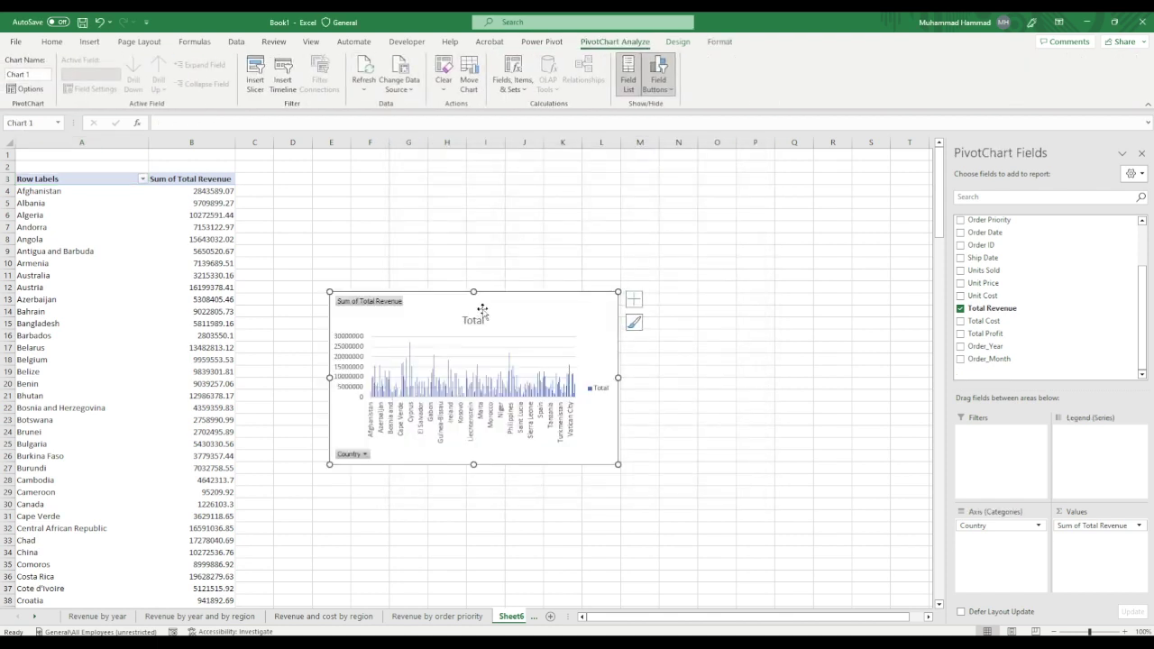
{"action": "left_click_drag", "start_coordinate": [481, 304], "coordinate": [293, 192]}
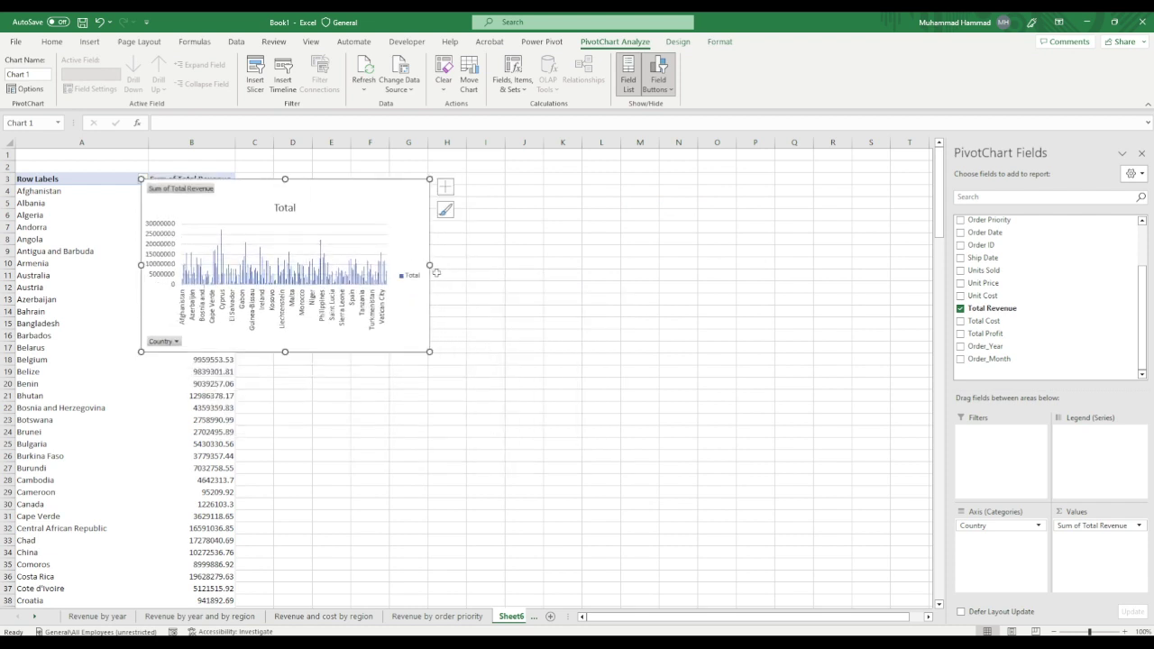
{"action": "mouse_move", "coordinate": [430, 268]}
{"action": "left_mouse_down"}
{"action": "mouse_move", "coordinate": [846, 329]}
{"action": "mouse_move", "coordinate": [891, 273]}
{"action": "left_mouse_up"}
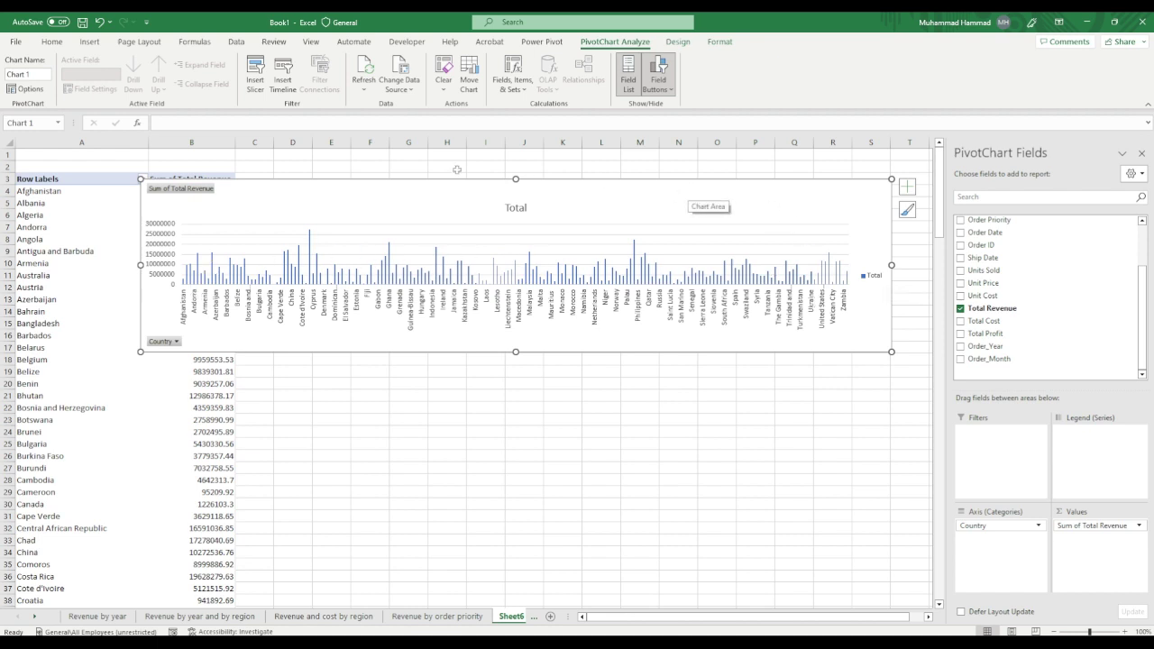
Step: Retitle the chart 'revenue by Country' and hide all field buttons
{"action": "double_click", "coordinate": [527, 207]}
{"action": "double_click", "coordinate": [523, 206]}
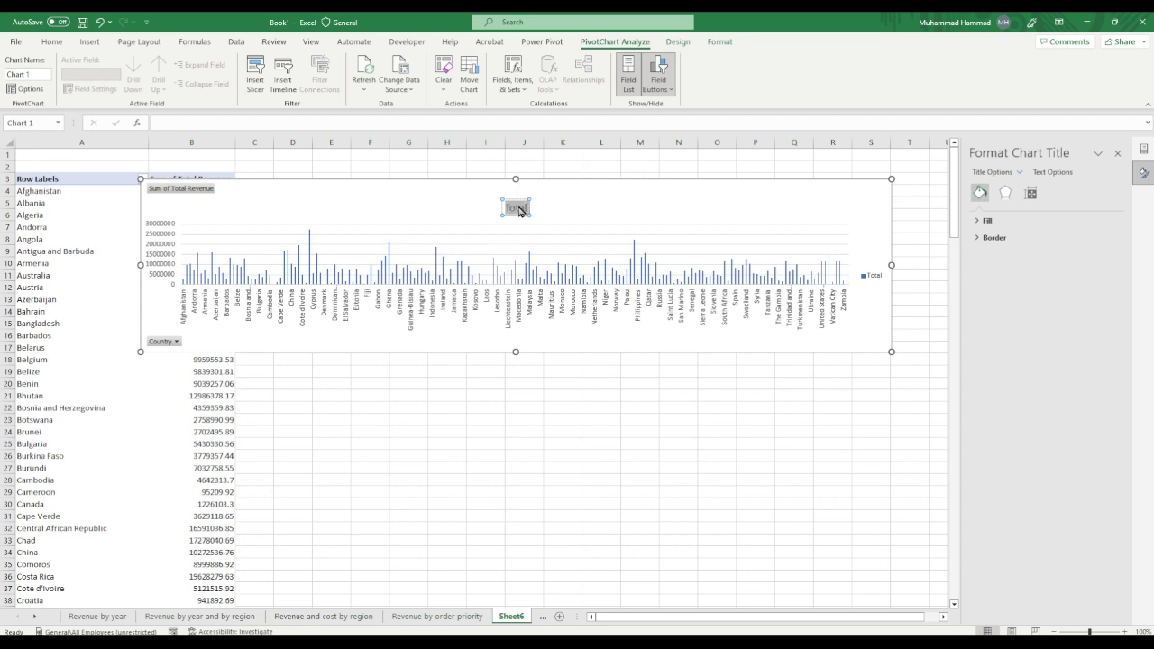
{"action": "type", "text": "revenu"}
{"action": "type", "text": "e by Co"}
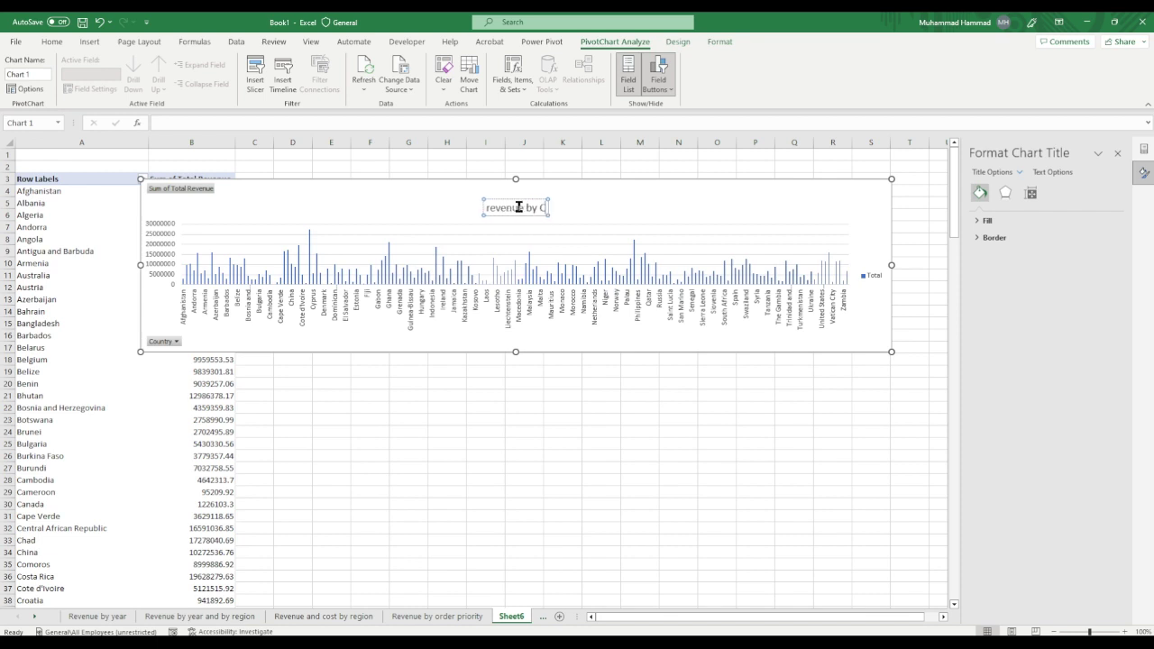
{"action": "type", "text": "untry"}
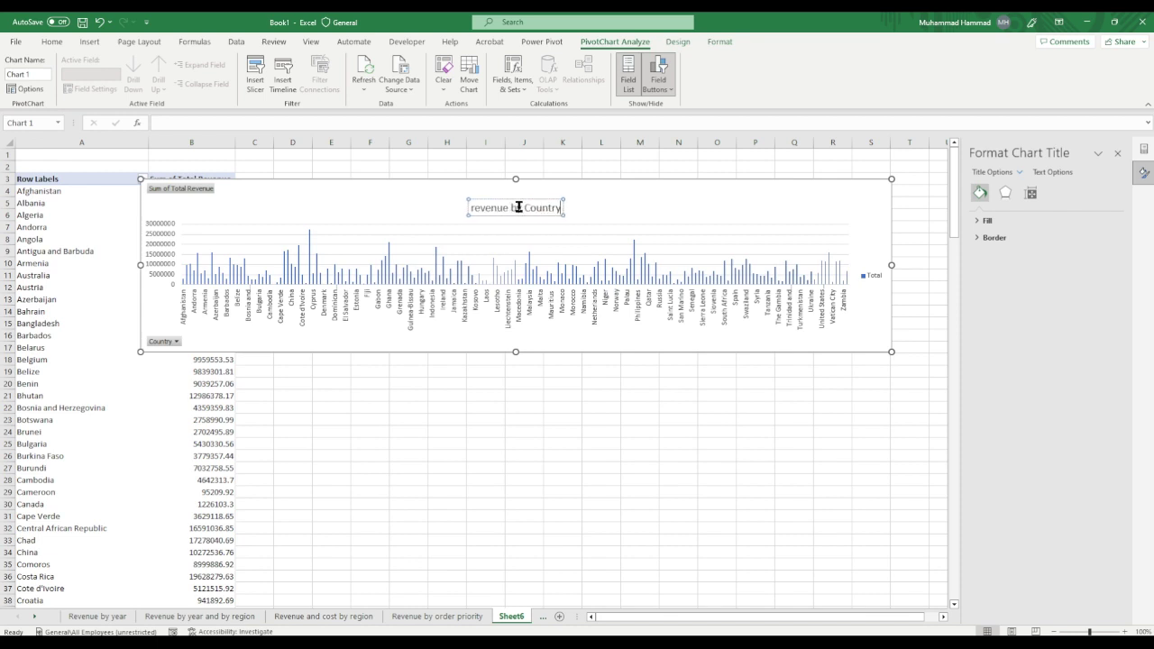
{"action": "left_click", "coordinate": [786, 206]}
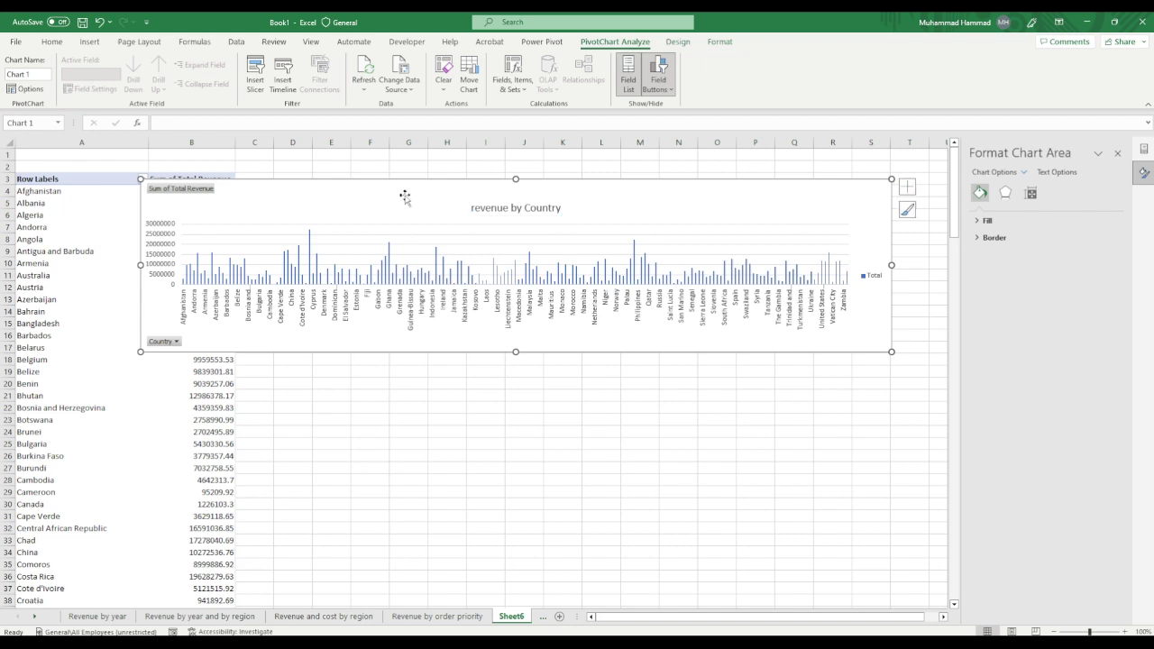
{"action": "right_click", "coordinate": [200, 193]}
{"action": "left_click", "coordinate": [246, 325]}
Step: Add axis titles 'Country' and 'Revenue' to the chart
{"action": "left_click", "coordinate": [907, 186]}
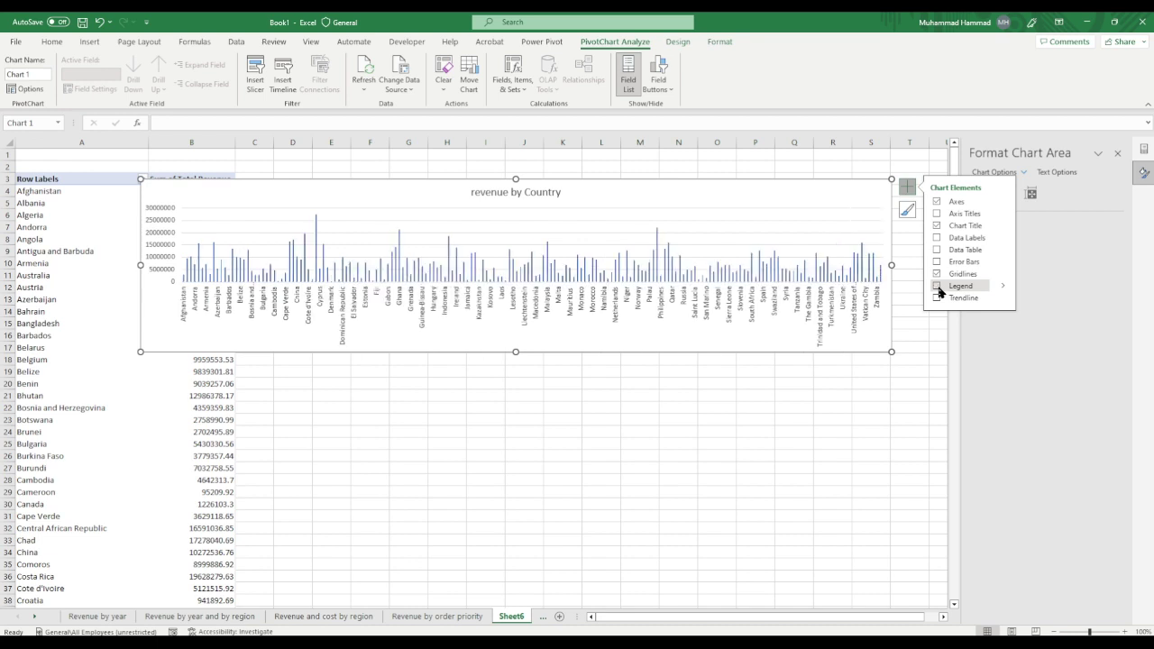
{"action": "left_click", "coordinate": [959, 215]}
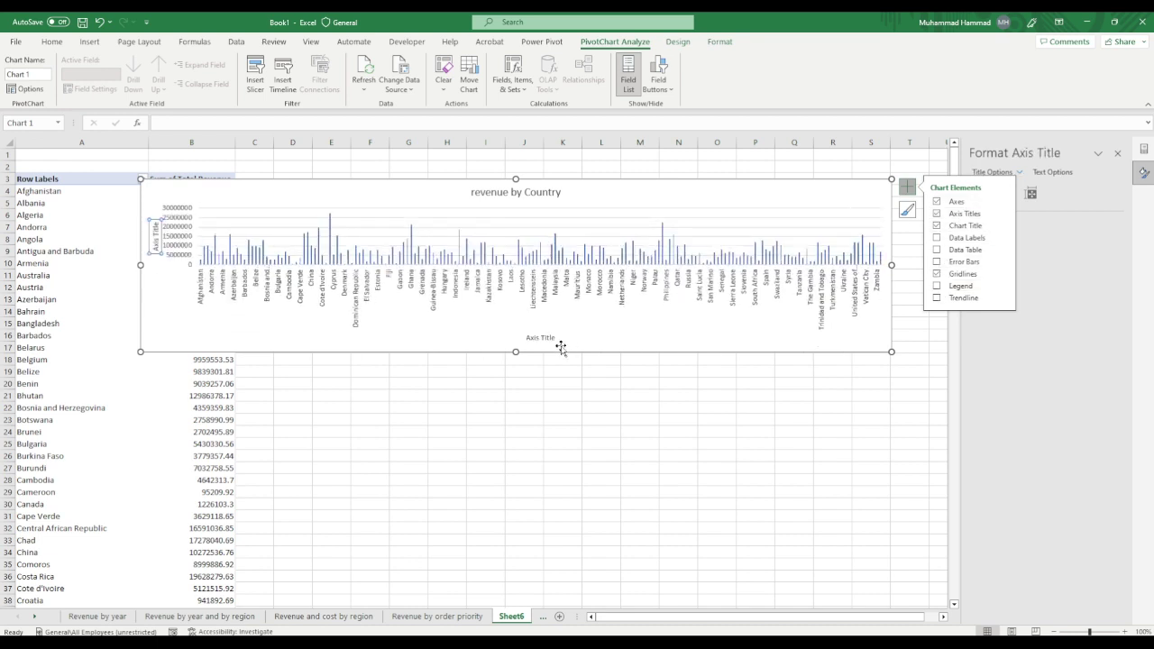
{"action": "left_click_drag", "start_coordinate": [549, 338], "coordinate": [521, 337]}
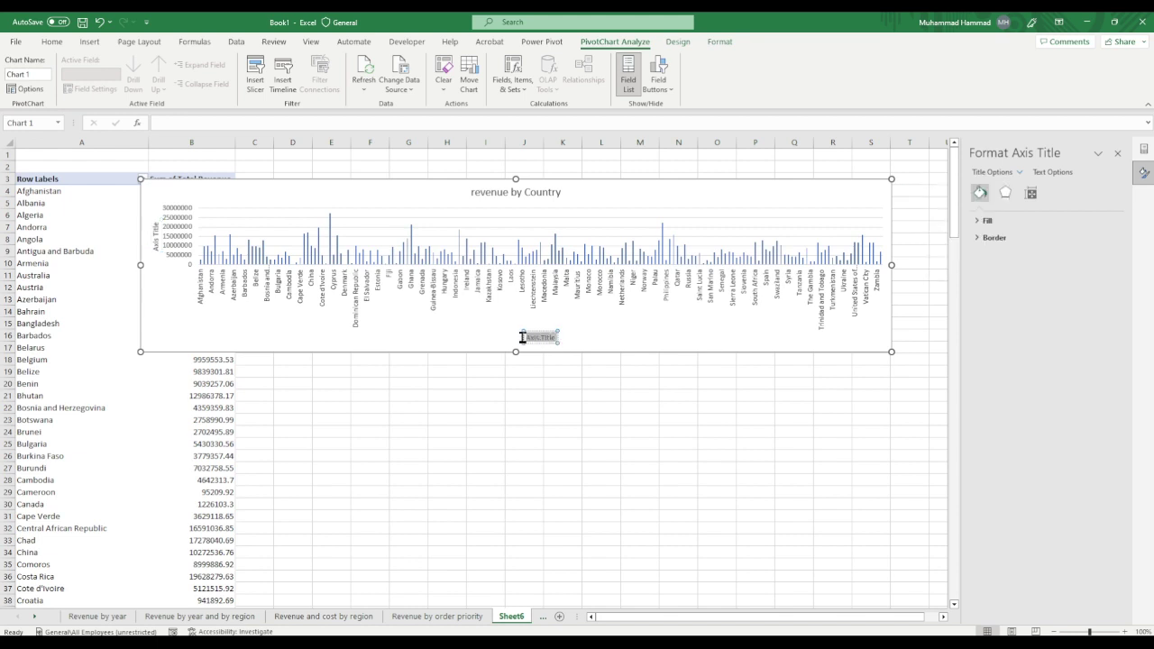
{"action": "type", "text": "Co"}
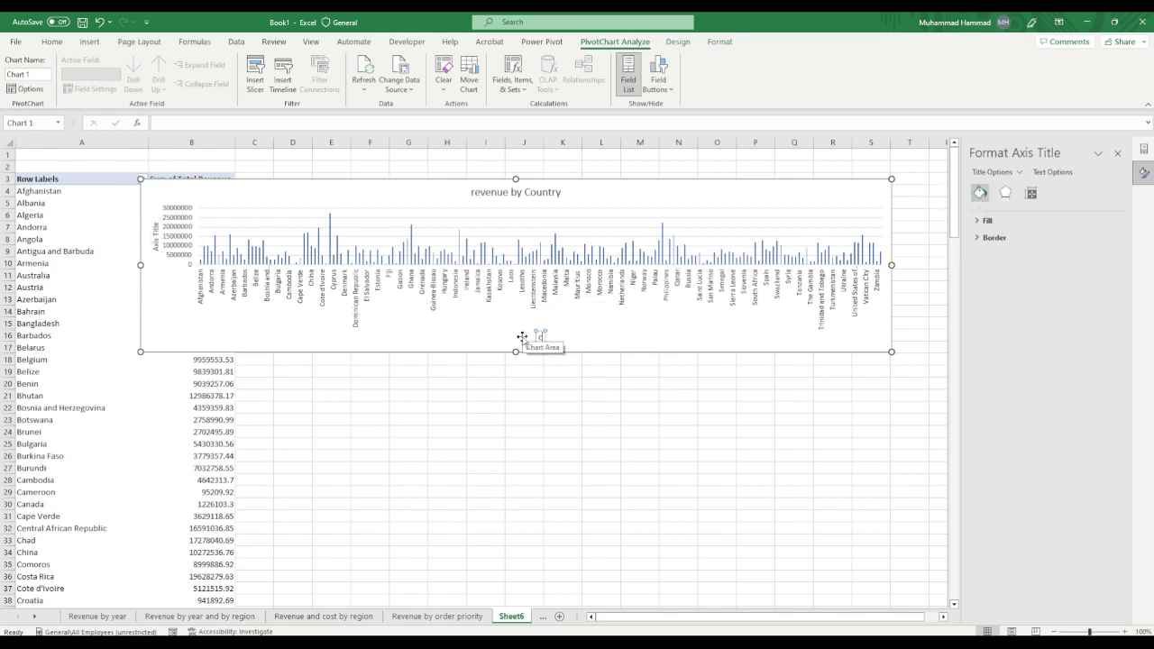
{"action": "type", "text": "untr"}
{"action": "type", "text": "y"}
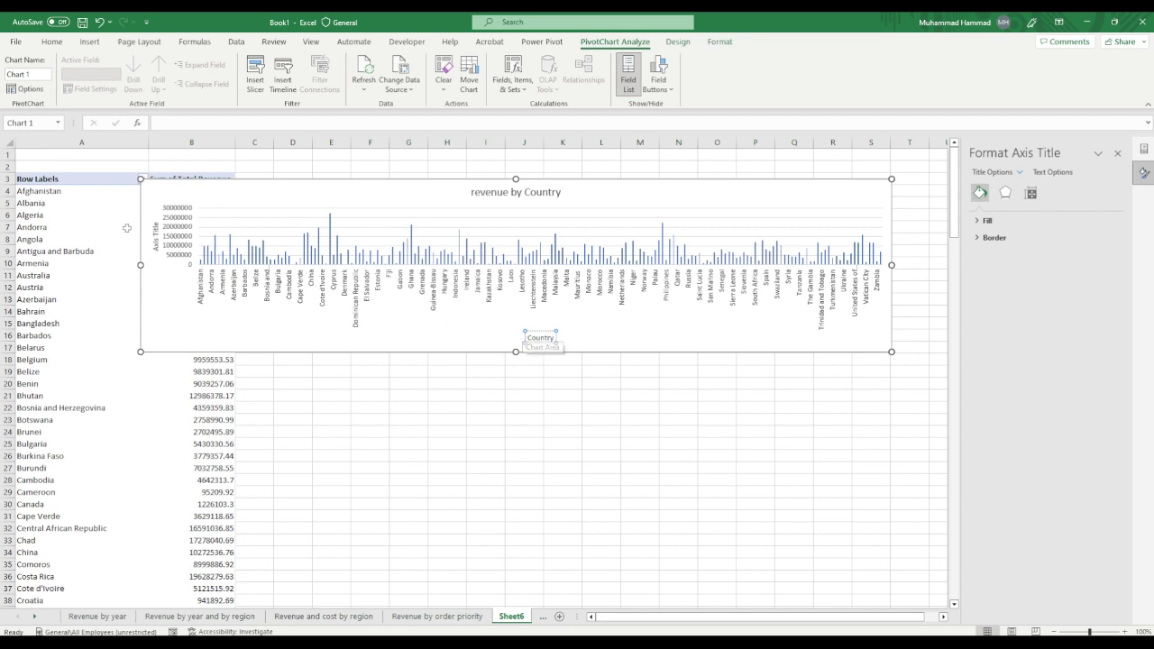
{"action": "left_click", "coordinate": [158, 235]}
{"action": "type", "text": "Revenue"}
Step: Capitalize the title's first letter so it reads 'Revenue by Country'
{"action": "left_click", "coordinate": [471, 190]}
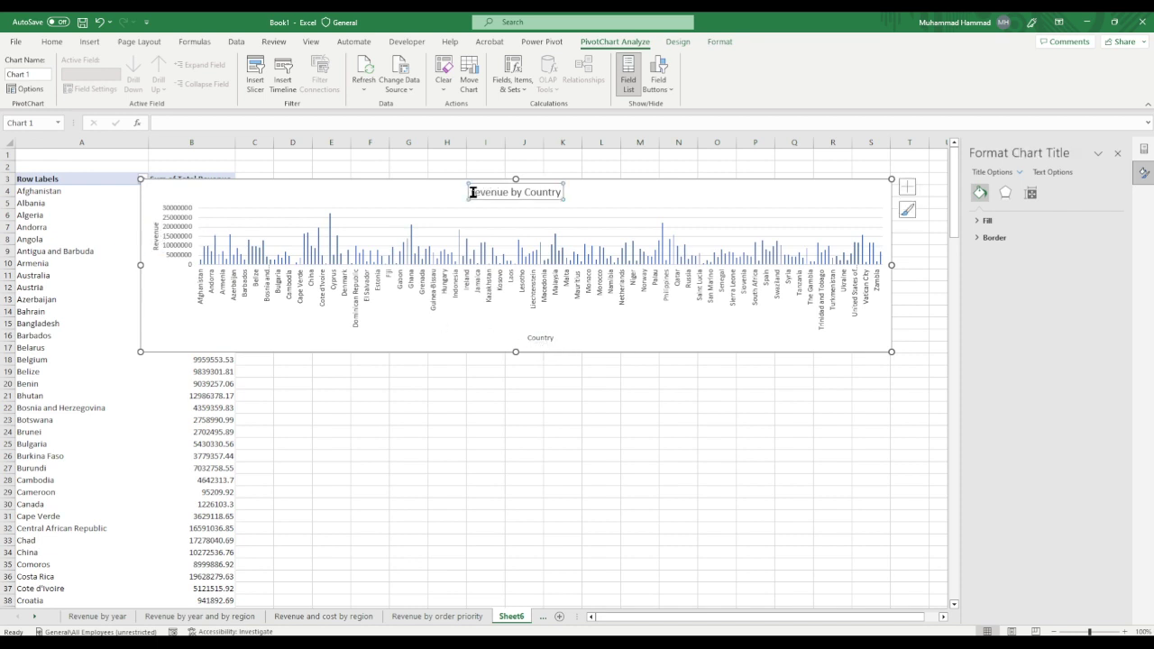
{"action": "key", "text": "Delete"}
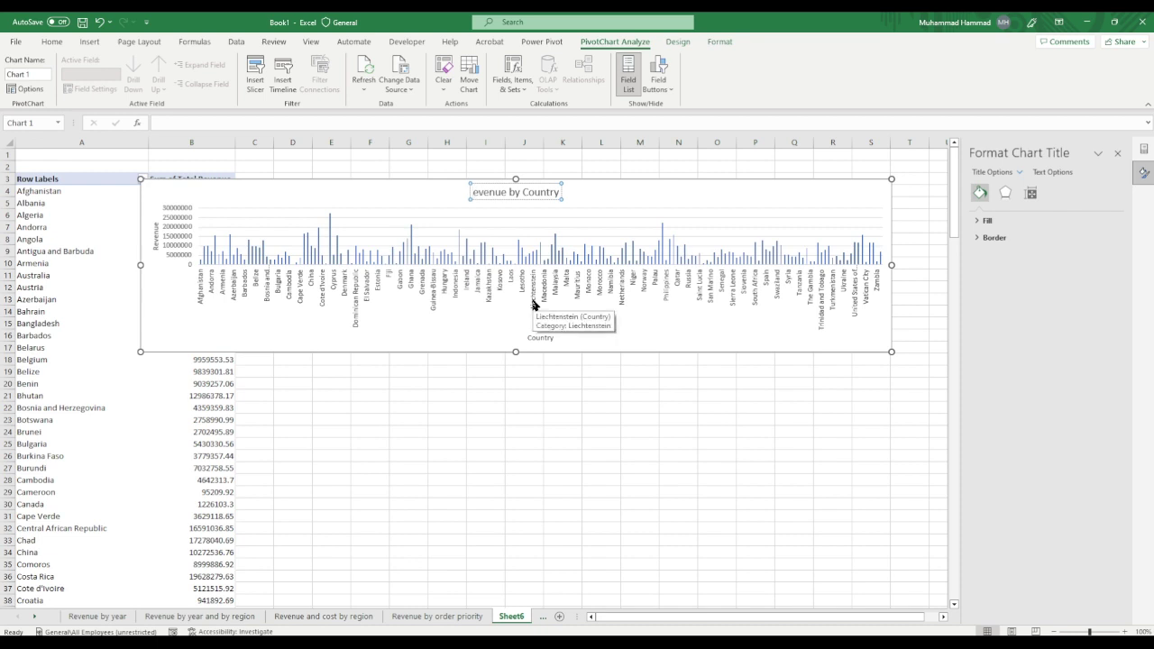
{"action": "type", "text": "R"}
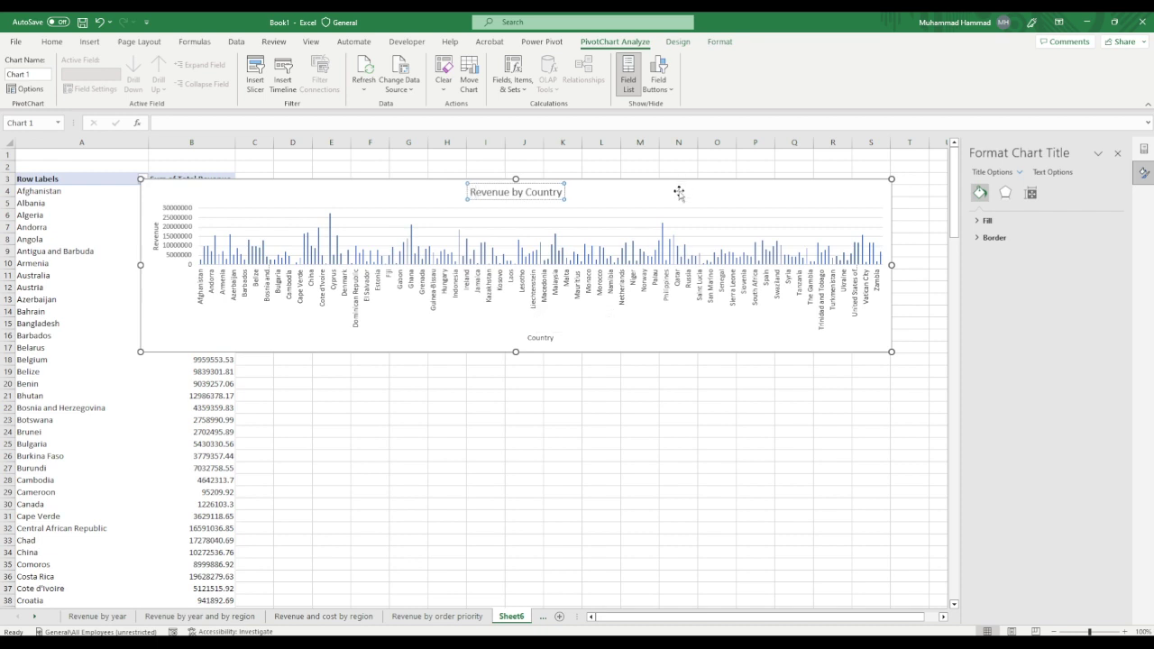
{"action": "left_click", "coordinate": [677, 190]}
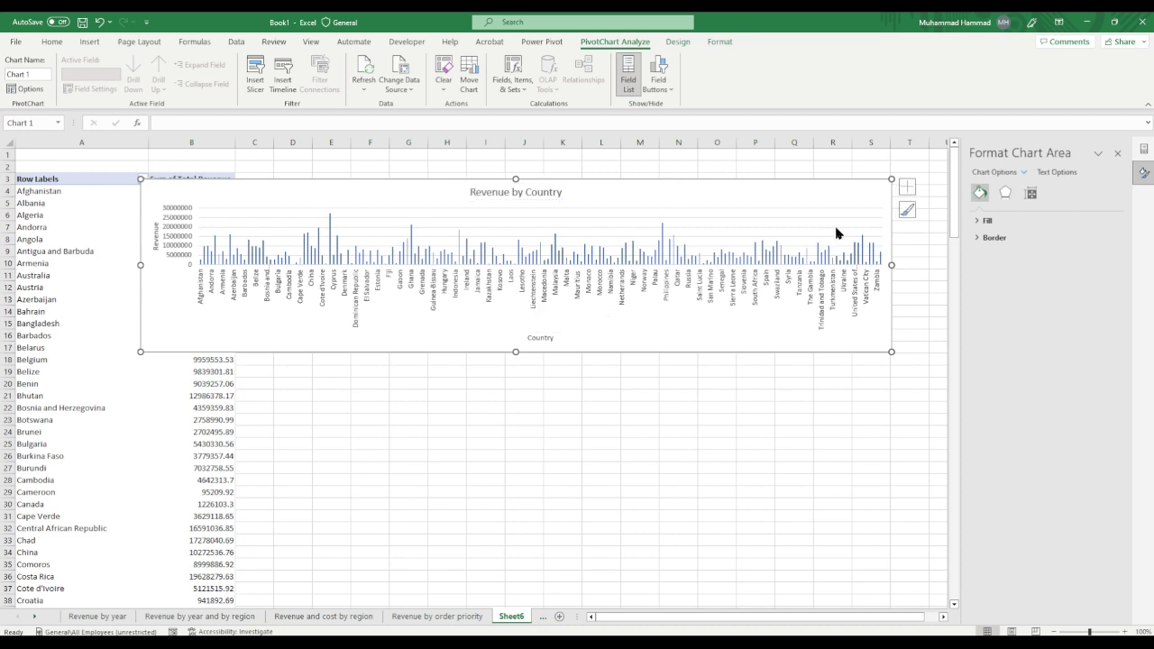
{"action": "left_click", "coordinate": [906, 213]}
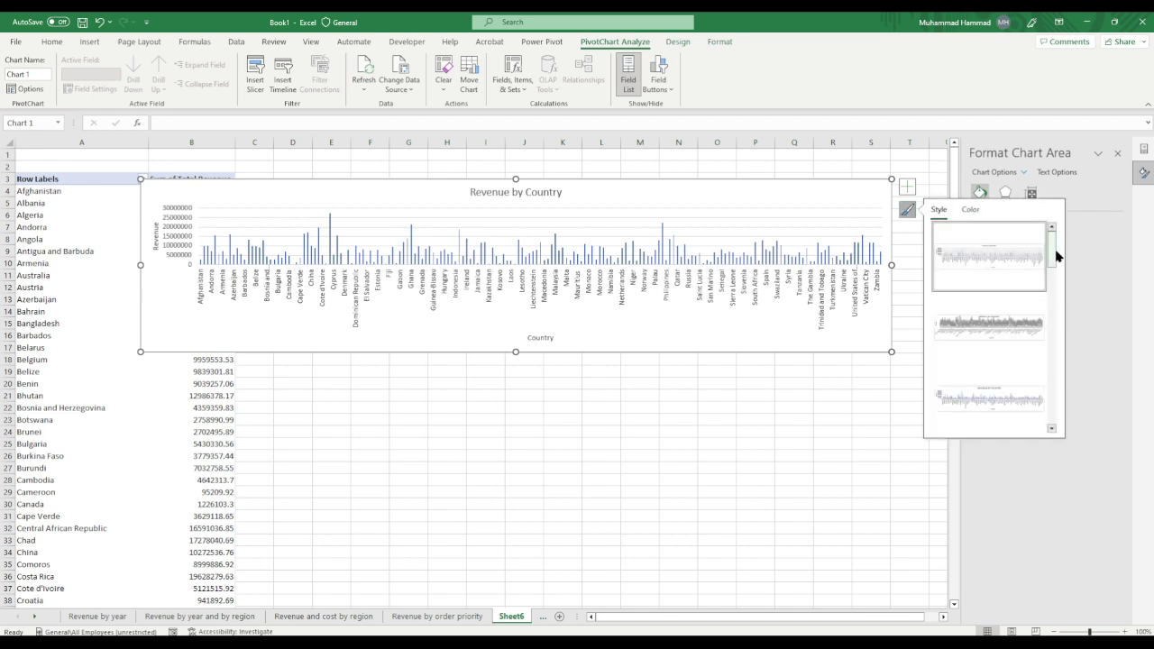
Step: Apply a chart style that adds data labels to the bars
{"action": "left_click_drag", "start_coordinate": [1054, 250], "coordinate": [1055, 271]}
{"action": "left_click", "coordinate": [907, 208]}
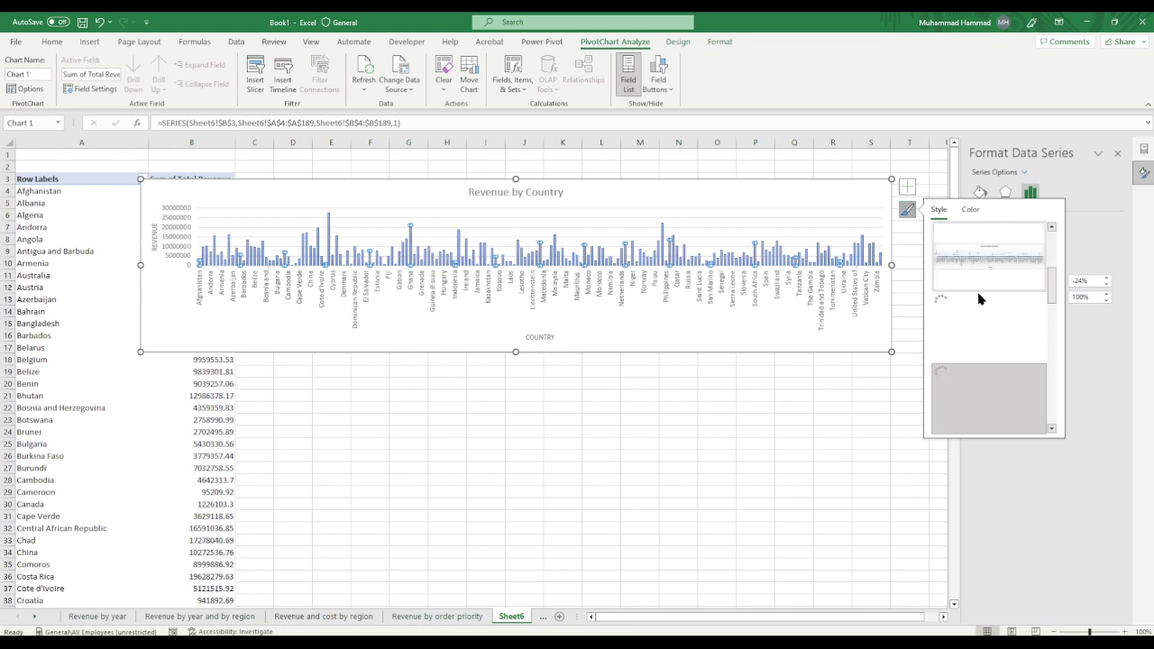
{"action": "scroll", "coordinate": [994, 357], "scroll_direction": "down", "scroll_amount": 1}
{"action": "left_click", "coordinate": [1001, 335]}
{"action": "left_click", "coordinate": [678, 408]}
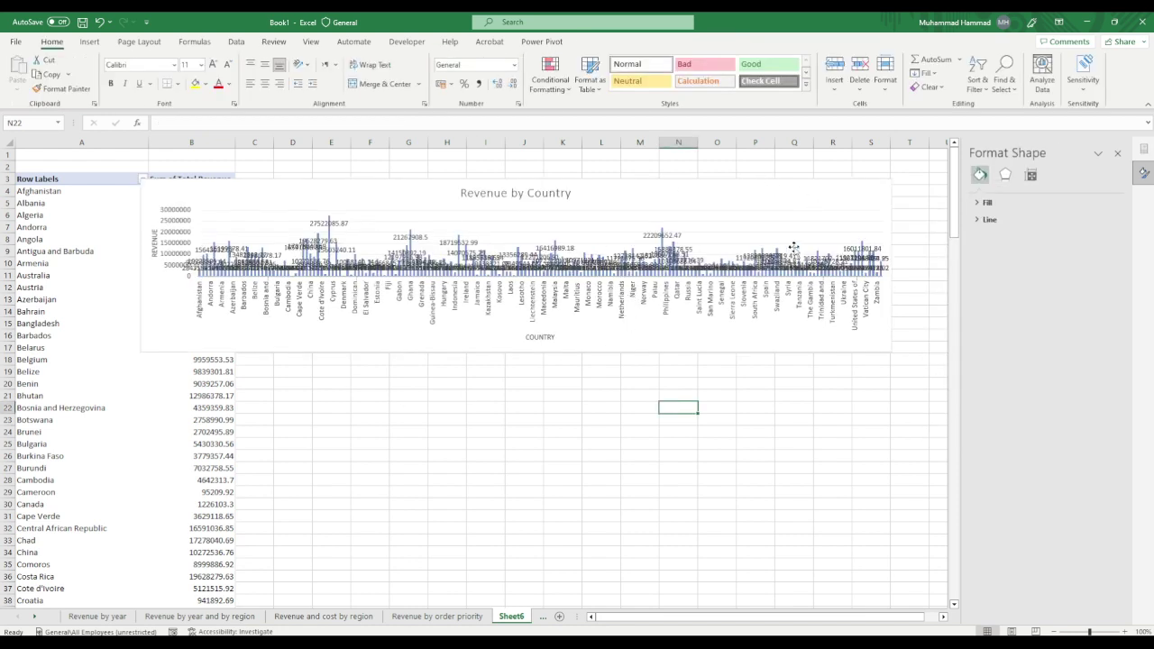
Step: Remove the value labels from the Revenue by Country bars
{"action": "left_click", "coordinate": [879, 216]}
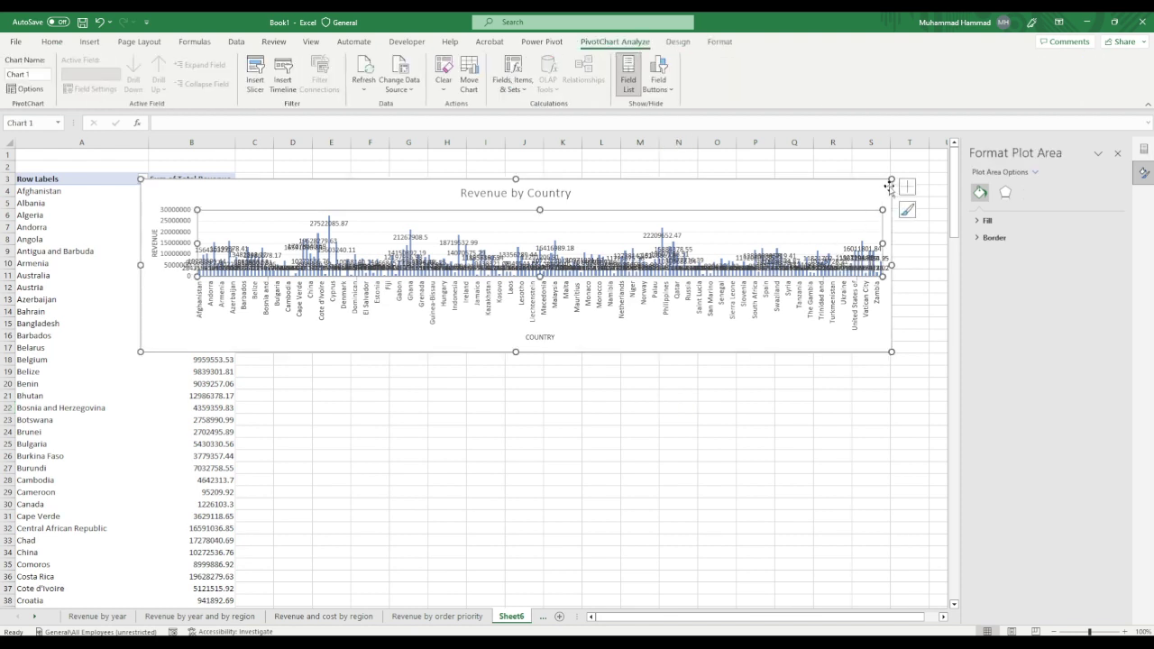
{"action": "left_click", "coordinate": [906, 186]}
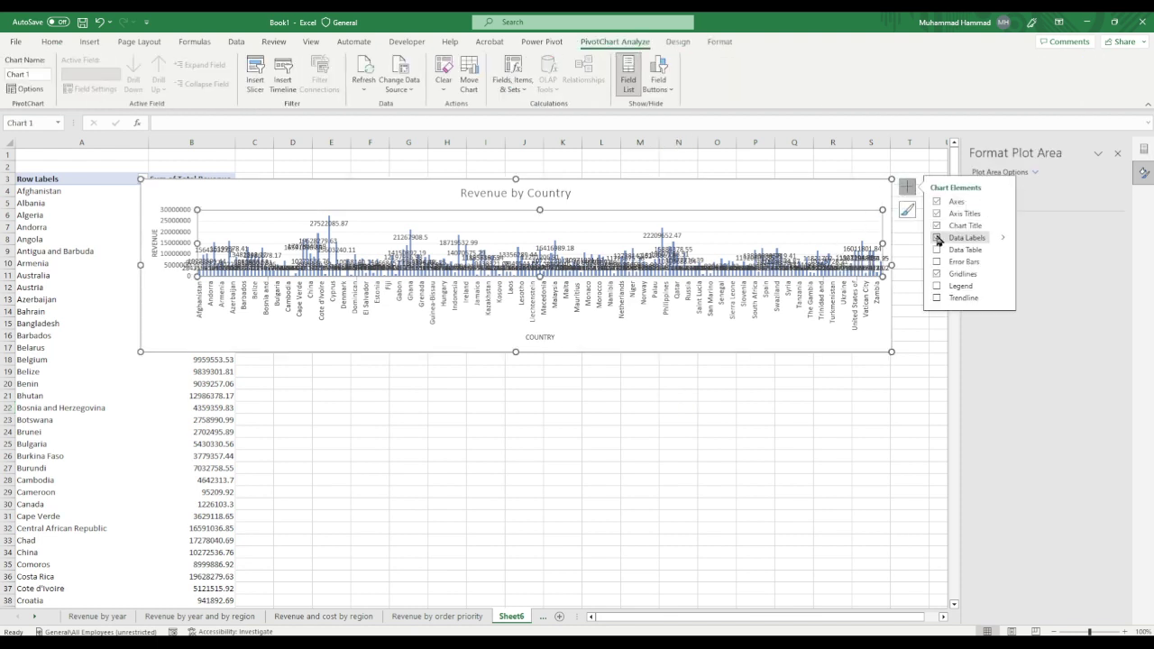
{"action": "left_click", "coordinate": [937, 237]}
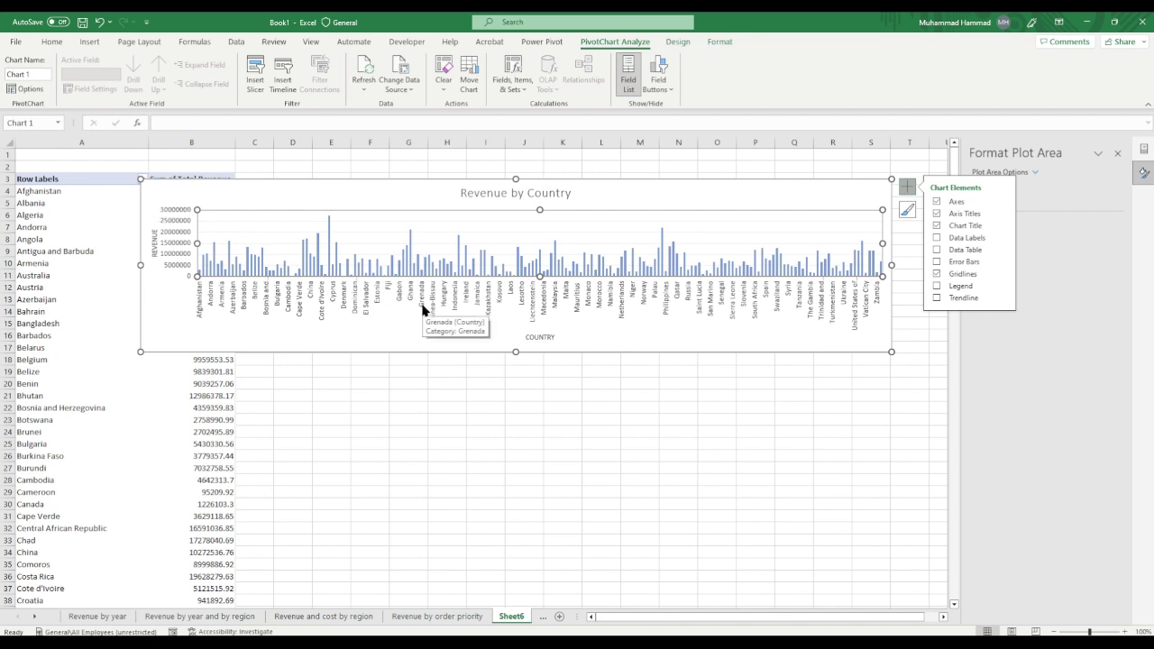
{"action": "left_click", "coordinate": [597, 415]}
Step: Recolour the bars with a yellow monochromatic palette
{"action": "left_click", "coordinate": [403, 258]}
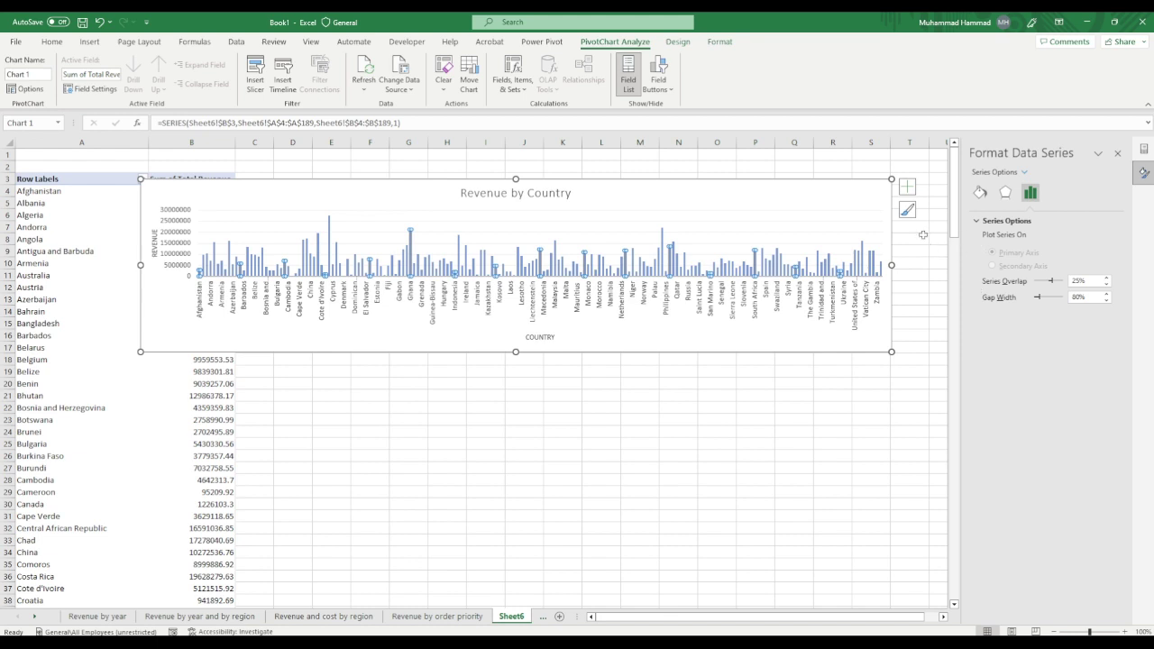
{"action": "left_click", "coordinate": [907, 210]}
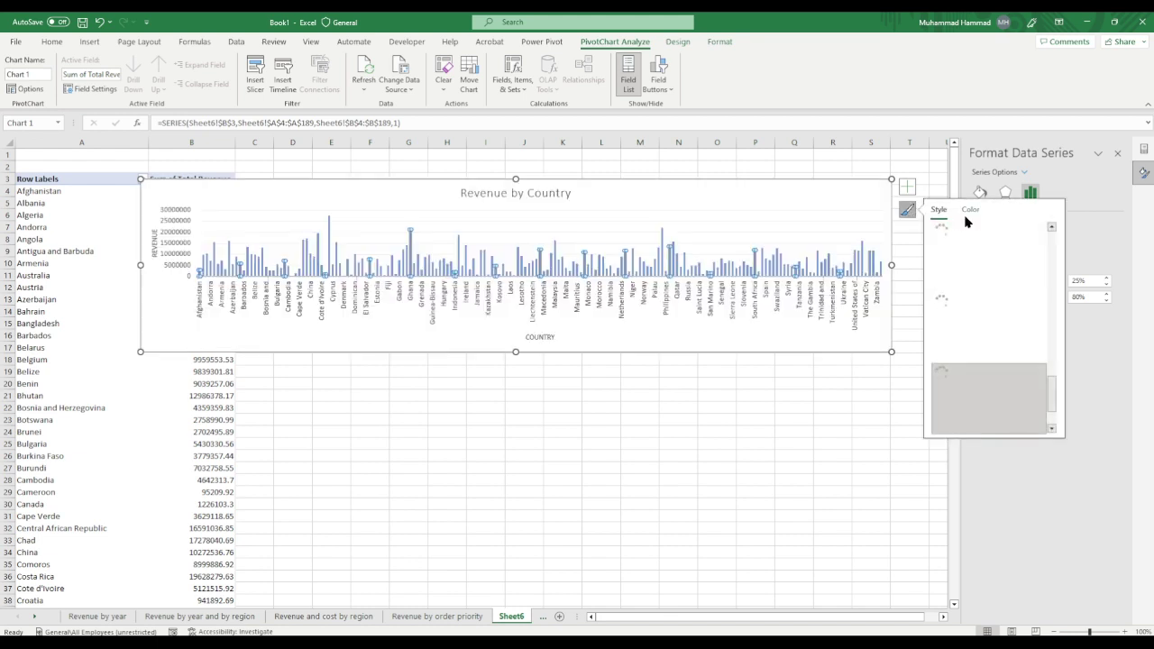
{"action": "left_click", "coordinate": [970, 209]}
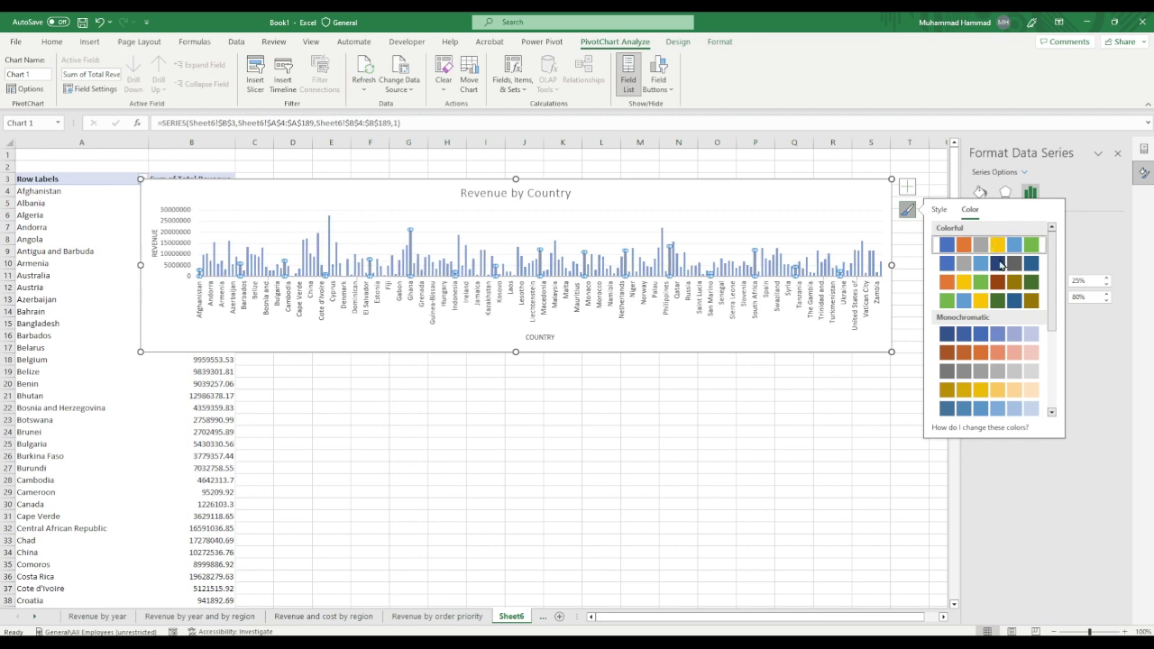
{"action": "left_click", "coordinate": [968, 339]}
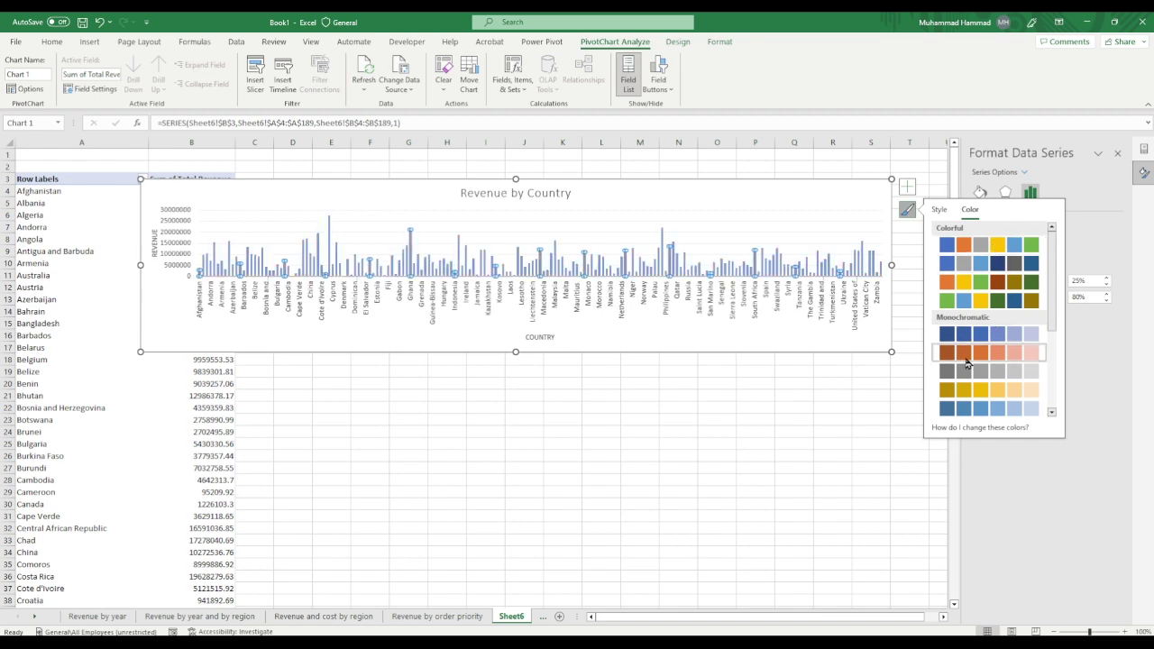
{"action": "left_click", "coordinate": [969, 353]}
{"action": "left_click", "coordinate": [969, 390]}
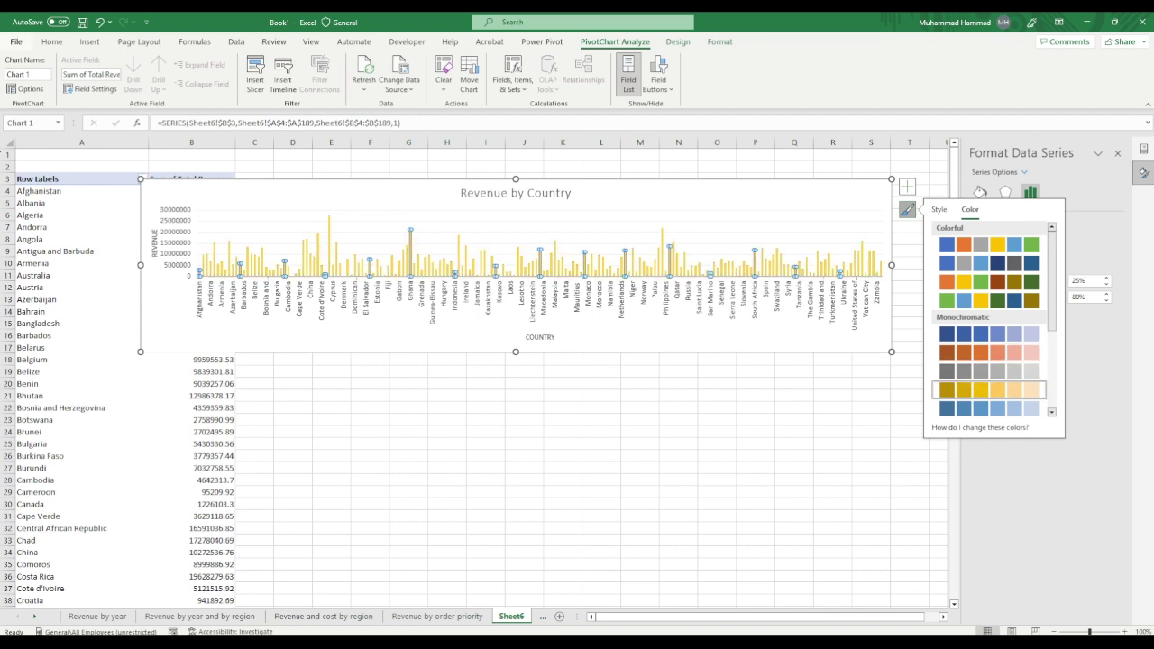
{"action": "left_click", "coordinate": [814, 429]}
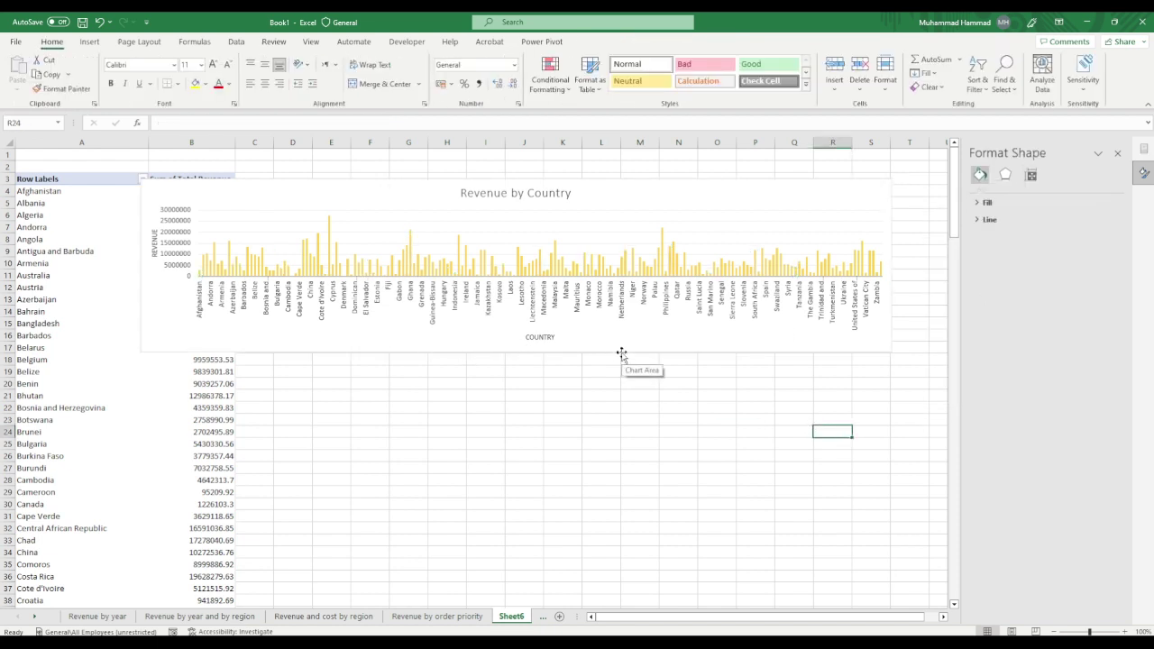
Step: Rename Sheet6 to 'Revenue by country' and return to Sheet1
{"action": "double_click", "coordinate": [509, 617]}
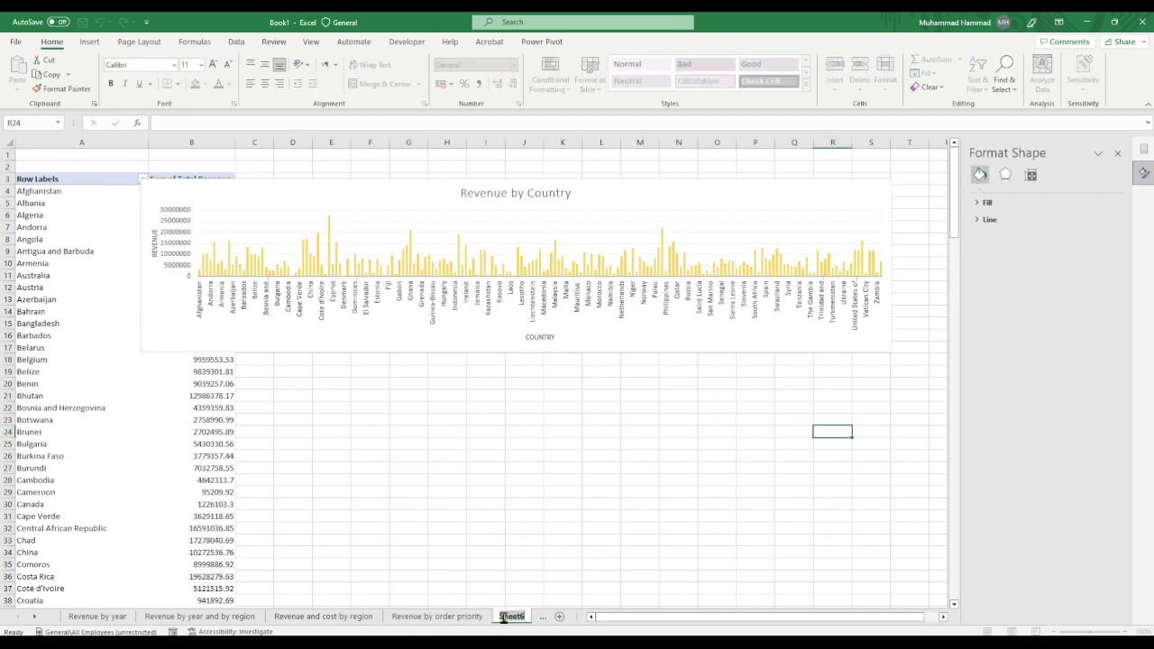
{"action": "type", "text": "Re"}
{"action": "type", "text": "venue"}
{"action": "type", "text": " by cou"}
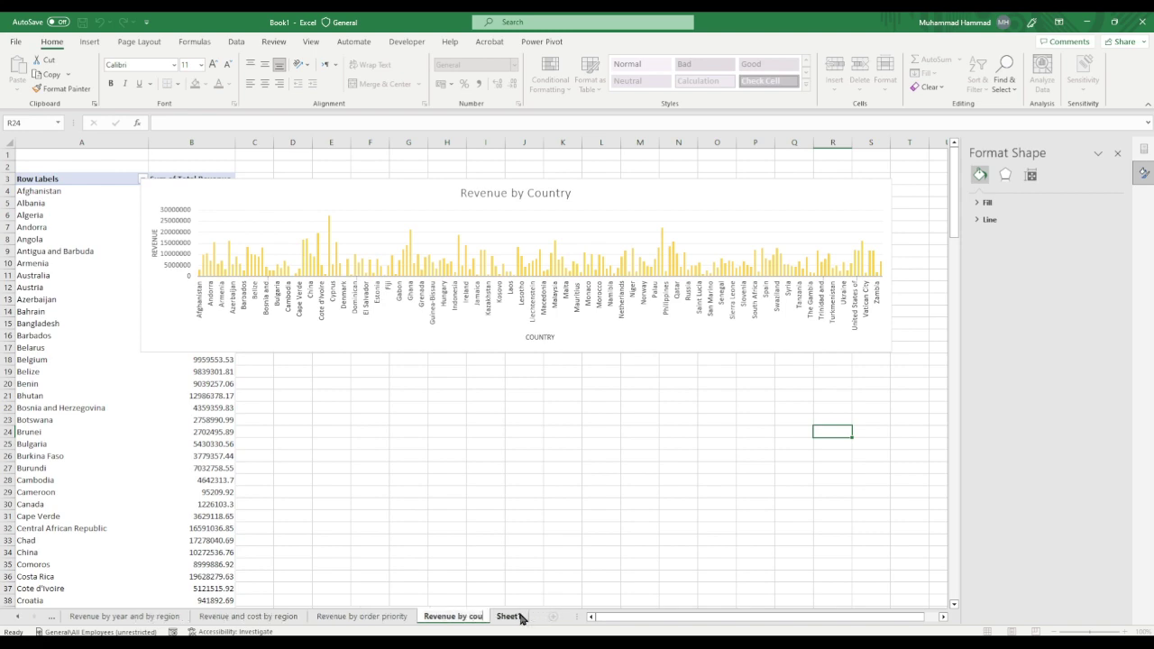
{"action": "type", "text": "ntry"}
{"action": "left_click", "coordinate": [516, 617]}
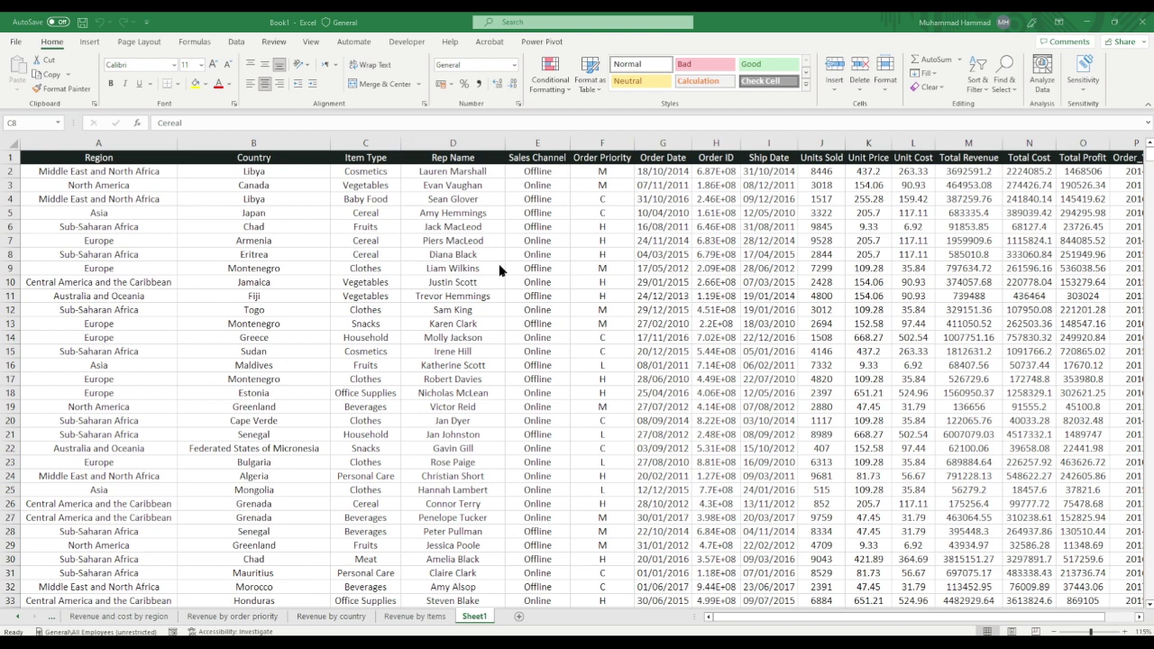
Step: Add a new sheet named 'Dashboard' and turn off its gridlines
{"action": "left_click", "coordinate": [519, 617]}
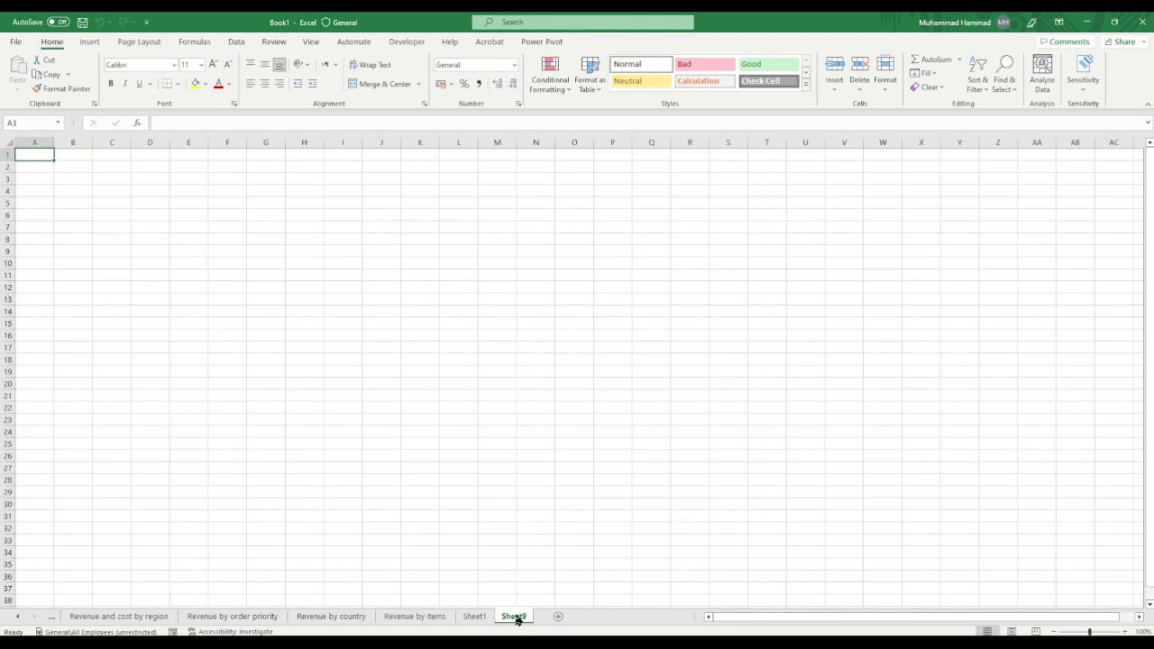
{"action": "double_click", "coordinate": [514, 616]}
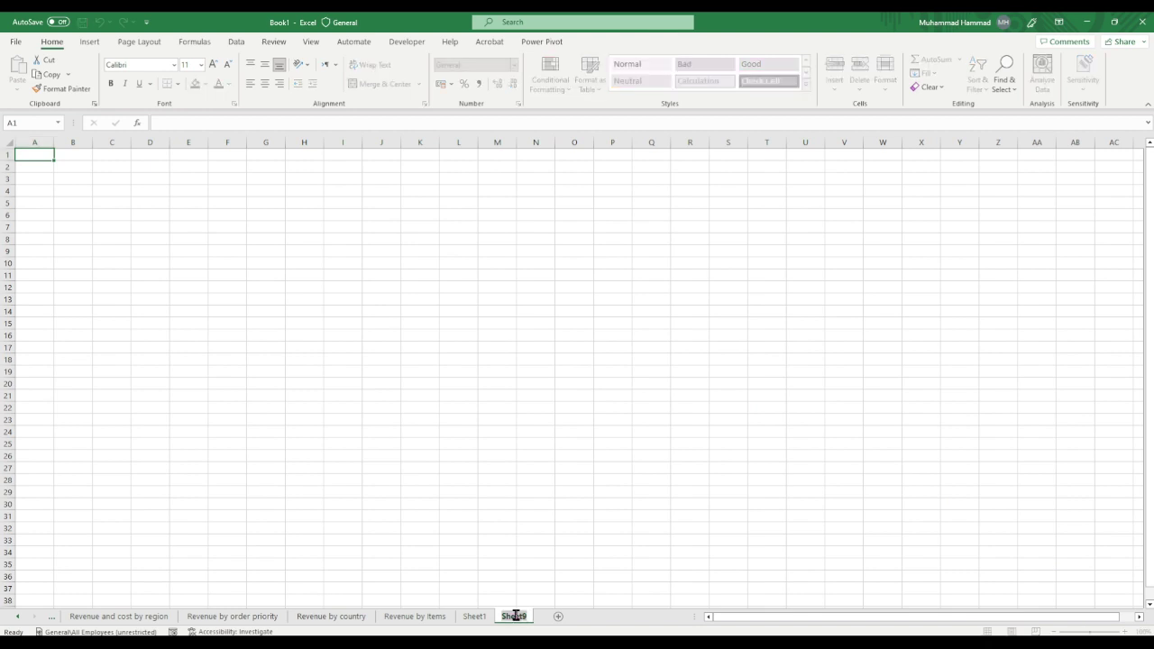
{"action": "type", "text": "Dashbo"}
{"action": "type", "text": "ard"}
{"action": "key", "text": "Return"}
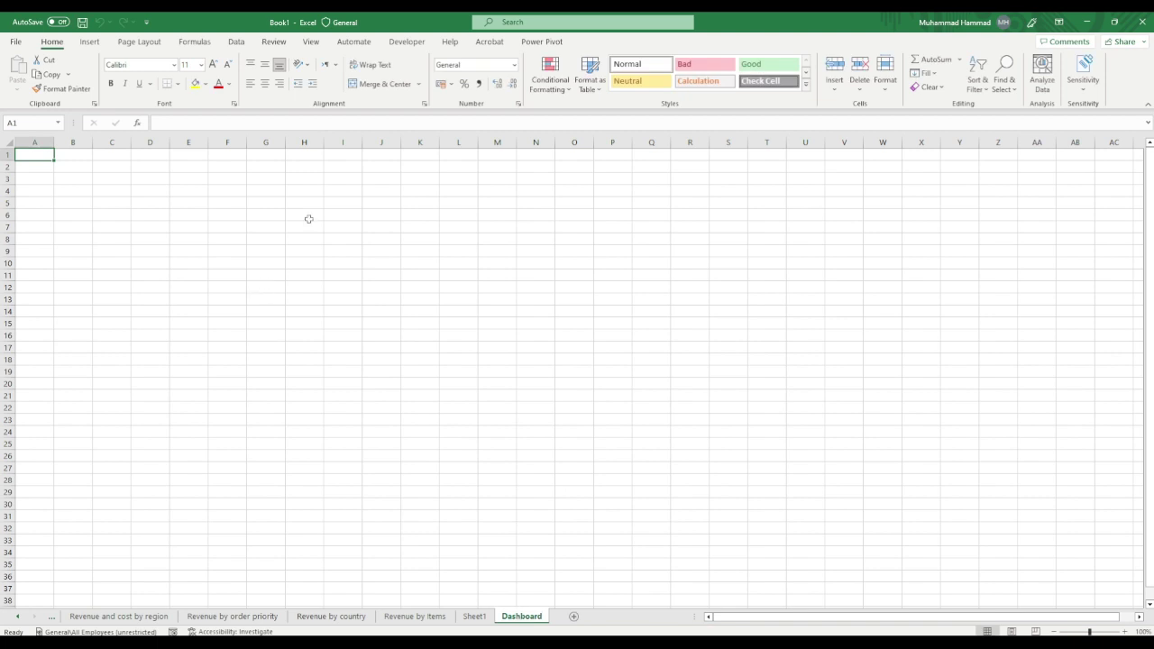
{"action": "left_click", "coordinate": [311, 45]}
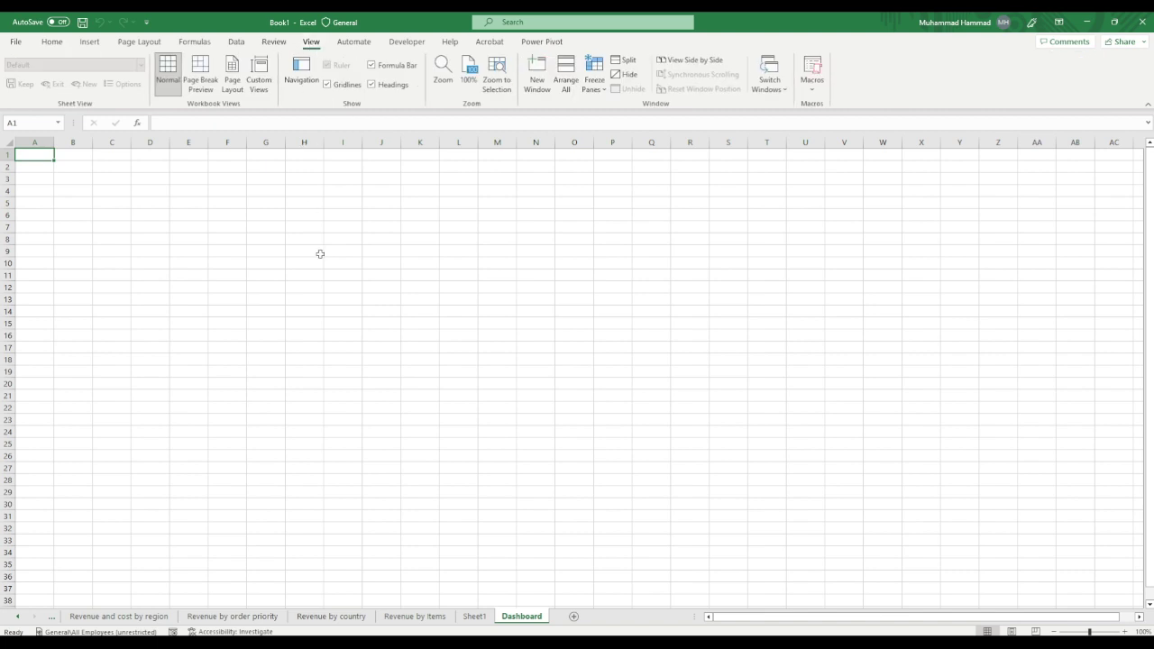
{"action": "left_click", "coordinate": [327, 84]}
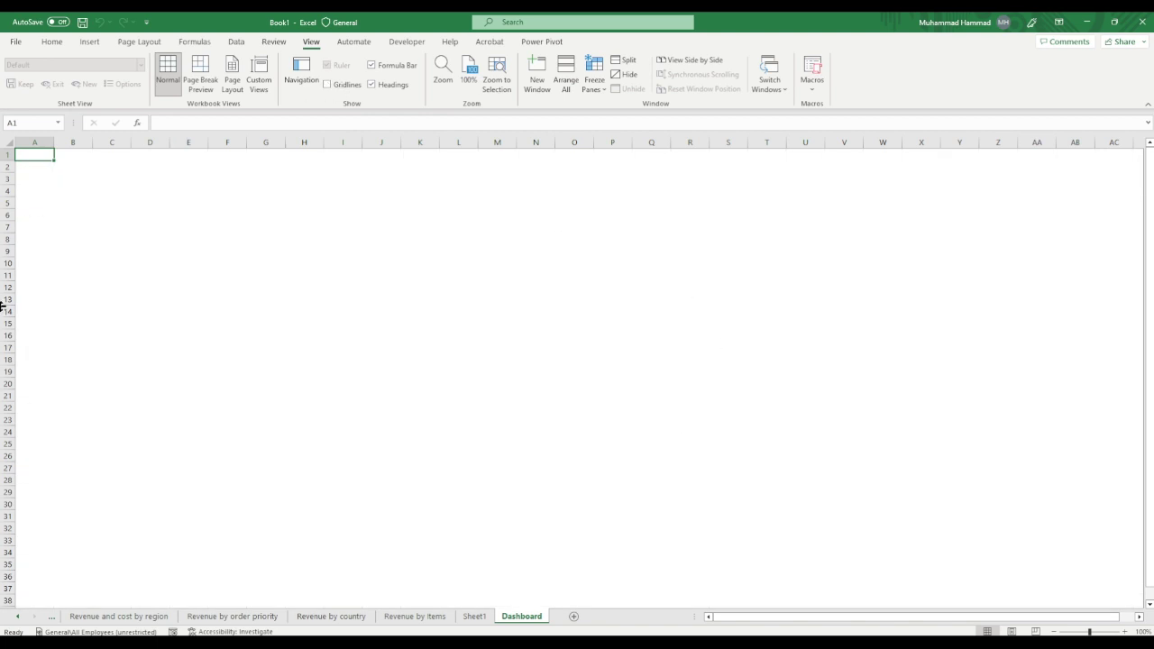
{"action": "left_click", "coordinate": [89, 41]}
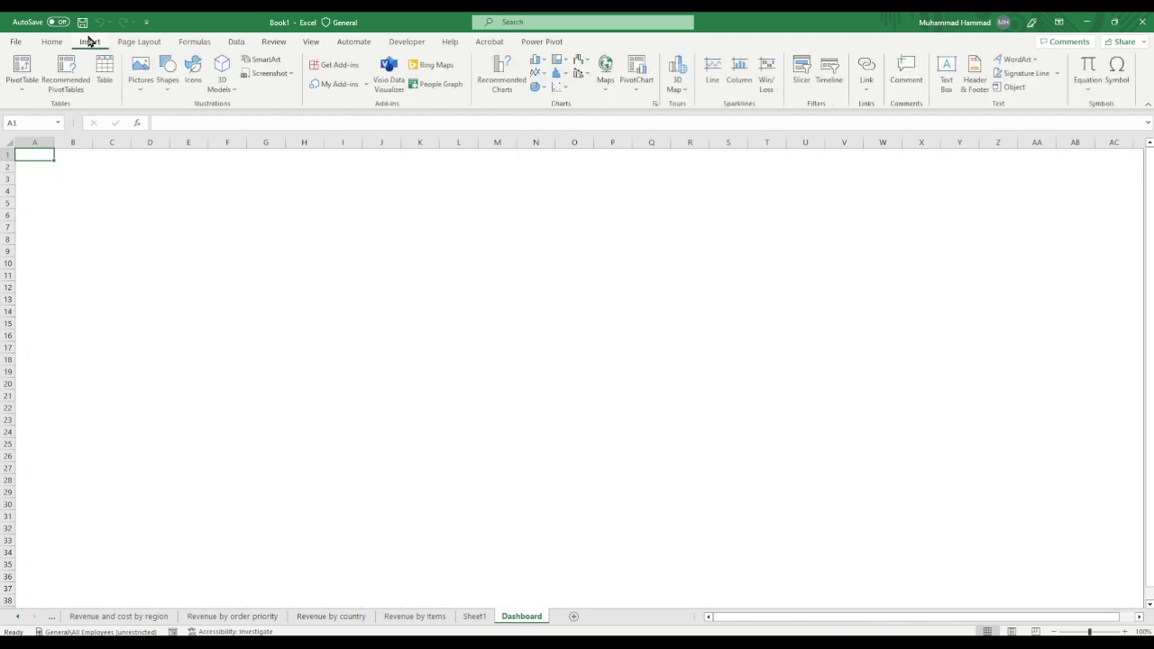
Step: Draw a title text box across the top of the Dashboard sheet
{"action": "left_click", "coordinate": [946, 74]}
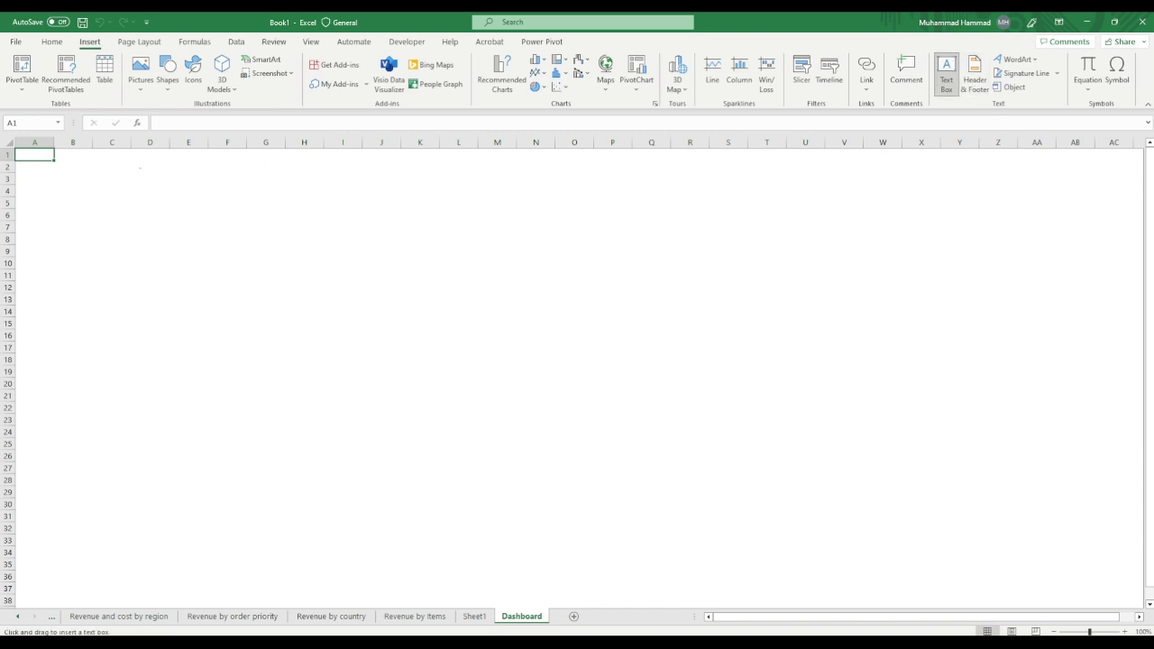
{"action": "mouse_move", "coordinate": [139, 167]}
{"action": "left_mouse_down"}
{"action": "mouse_move", "coordinate": [625, 222]}
{"action": "mouse_move", "coordinate": [646, 210]}
{"action": "left_mouse_up"}
{"action": "type", "text": "REVENUE DASH BOARD OF SALES"}
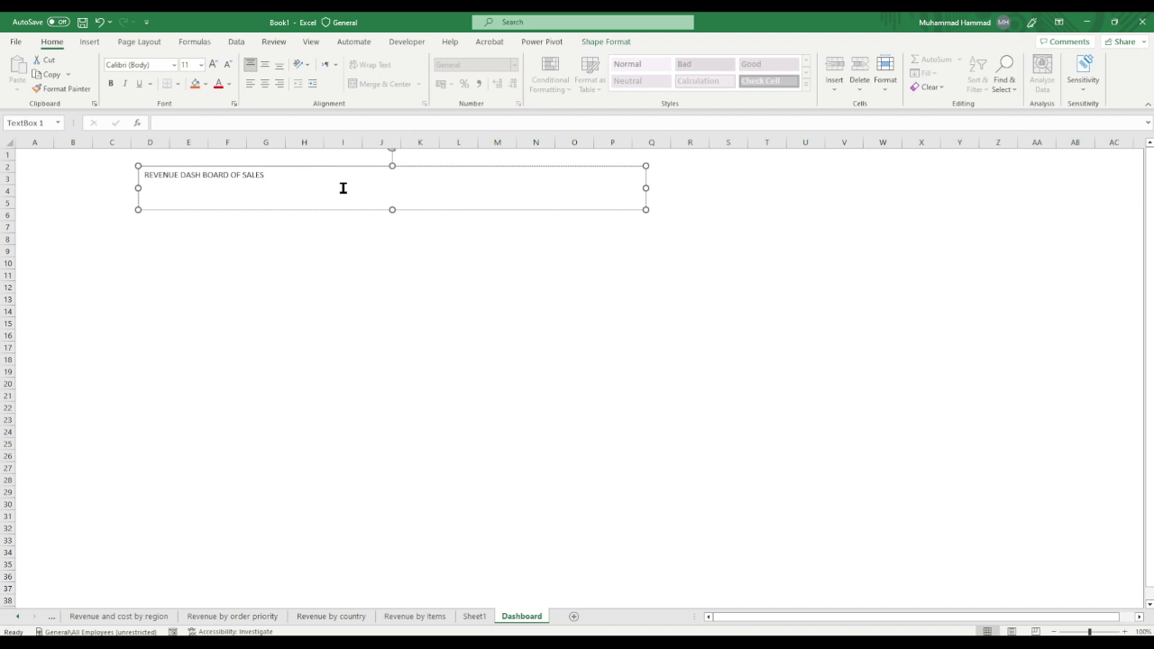
Step: Centre the title and make it bold Algerian at size 44
{"action": "triple_click", "coordinate": [410, 173]}
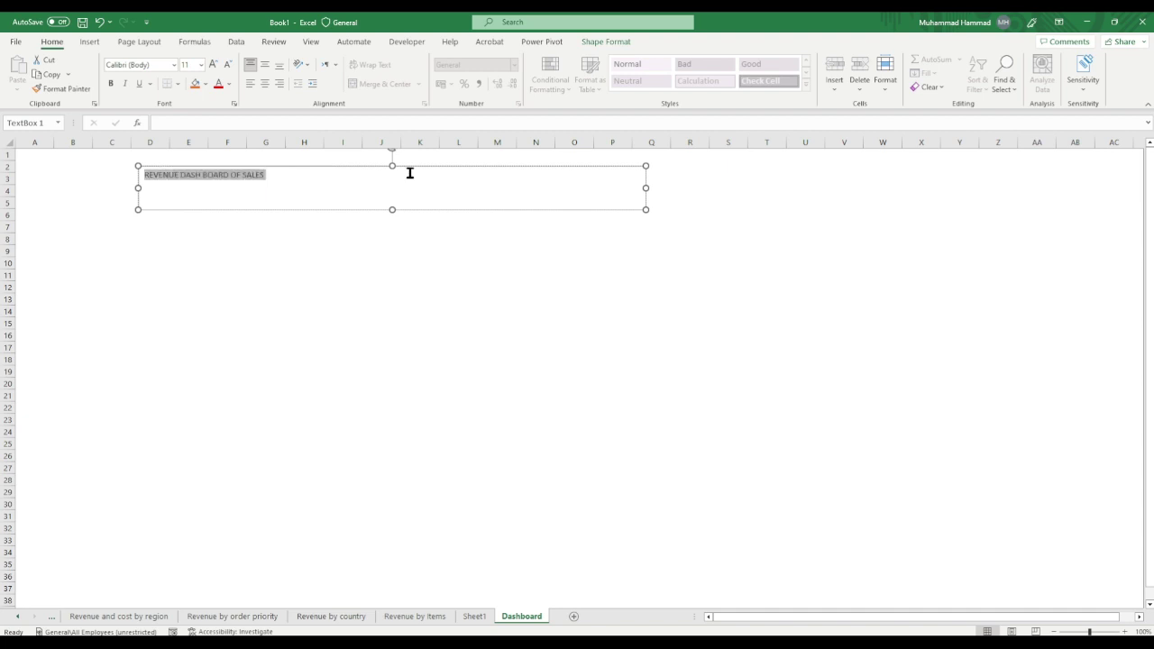
{"action": "left_click", "coordinate": [266, 83]}
{"action": "left_click", "coordinate": [264, 64]}
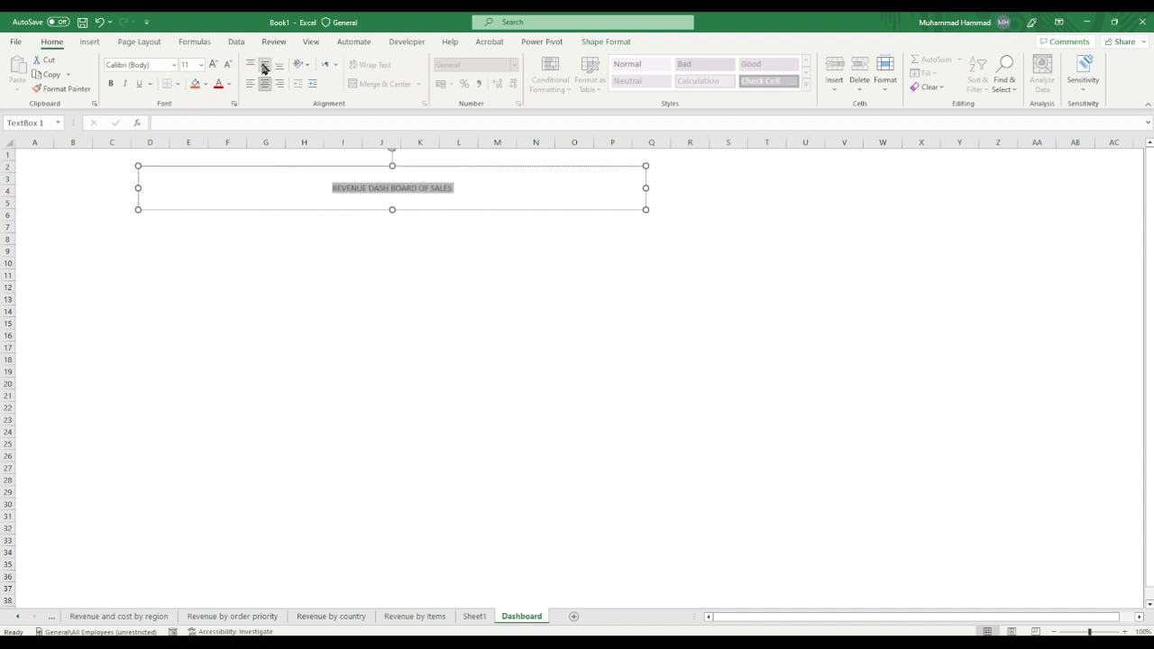
{"action": "left_click", "coordinate": [212, 65]}
{"action": "left_click", "coordinate": [212, 65]}
{"action": "left_click", "coordinate": [211, 65]}
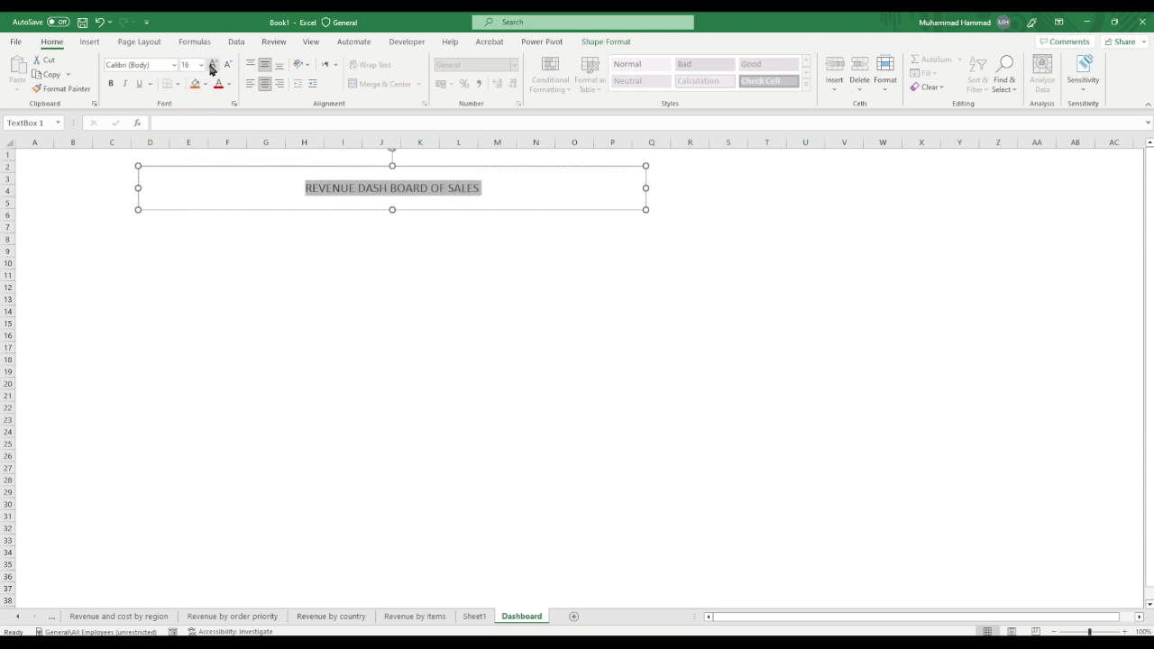
{"action": "left_click", "coordinate": [212, 65]}
{"action": "left_click", "coordinate": [212, 65]}
{"action": "left_click", "coordinate": [212, 65]}
{"action": "left_click", "coordinate": [212, 65]}
{"action": "left_click", "coordinate": [212, 65]}
{"action": "left_click", "coordinate": [212, 65]}
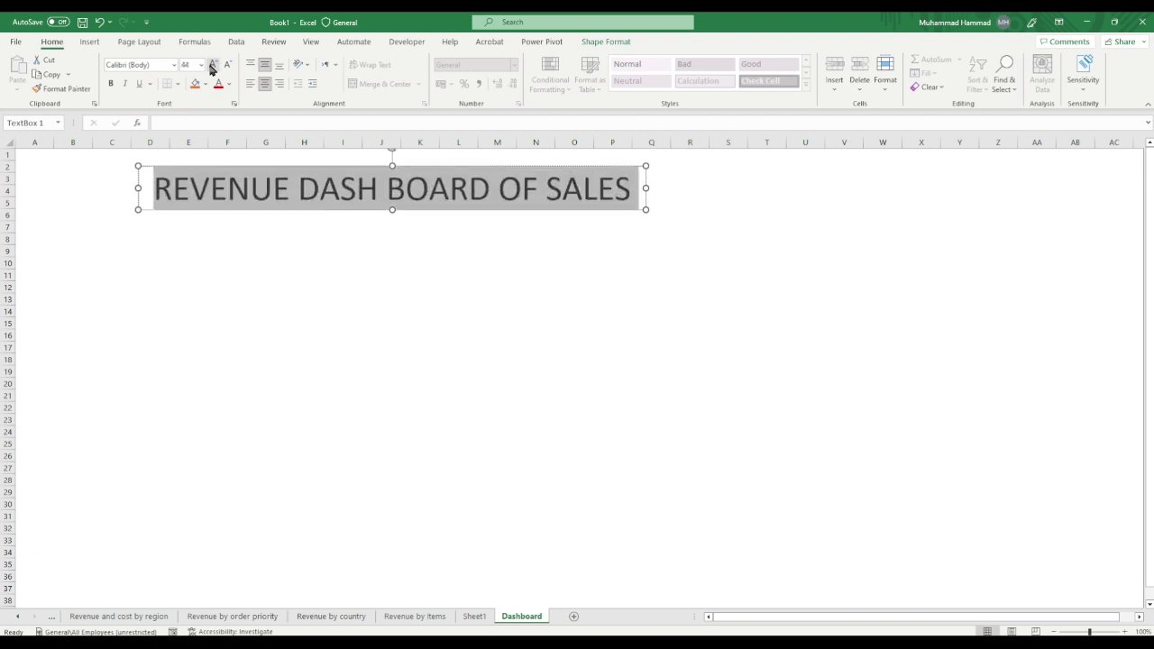
{"action": "left_click", "coordinate": [111, 83]}
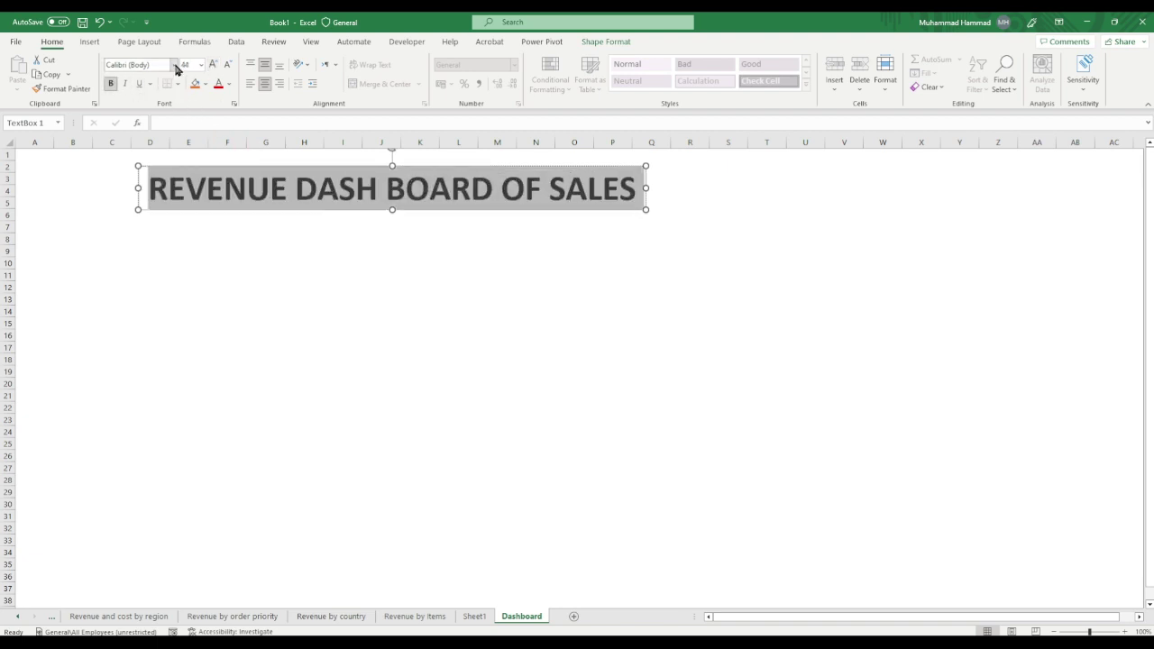
{"action": "left_click", "coordinate": [175, 66]}
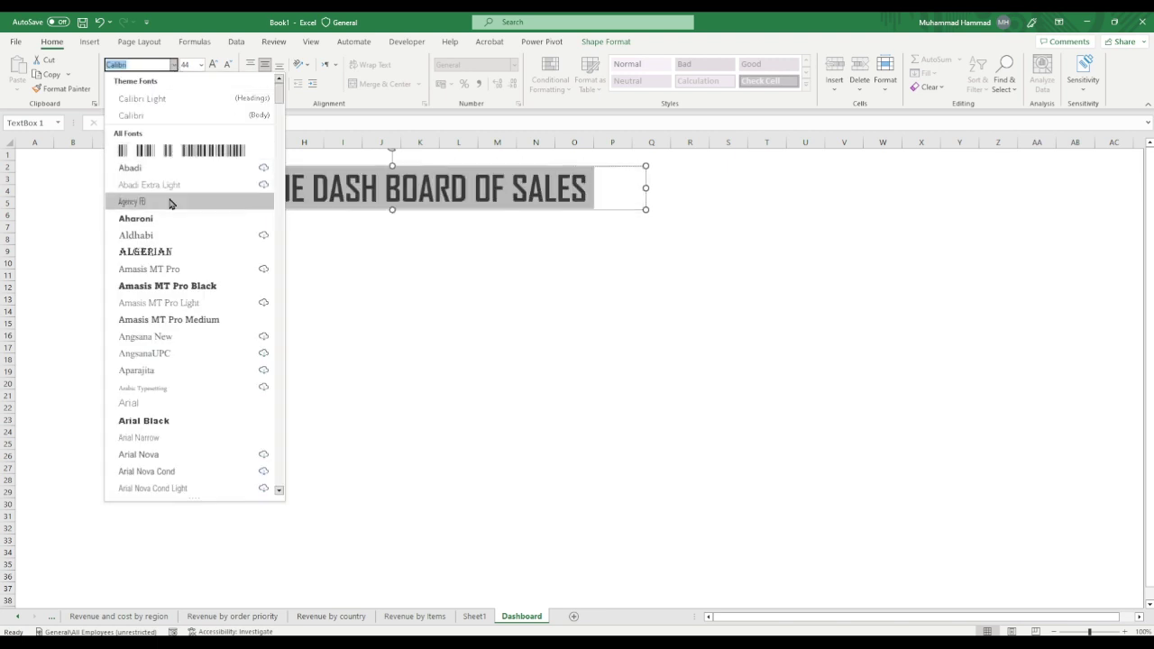
{"action": "left_click", "coordinate": [173, 252]}
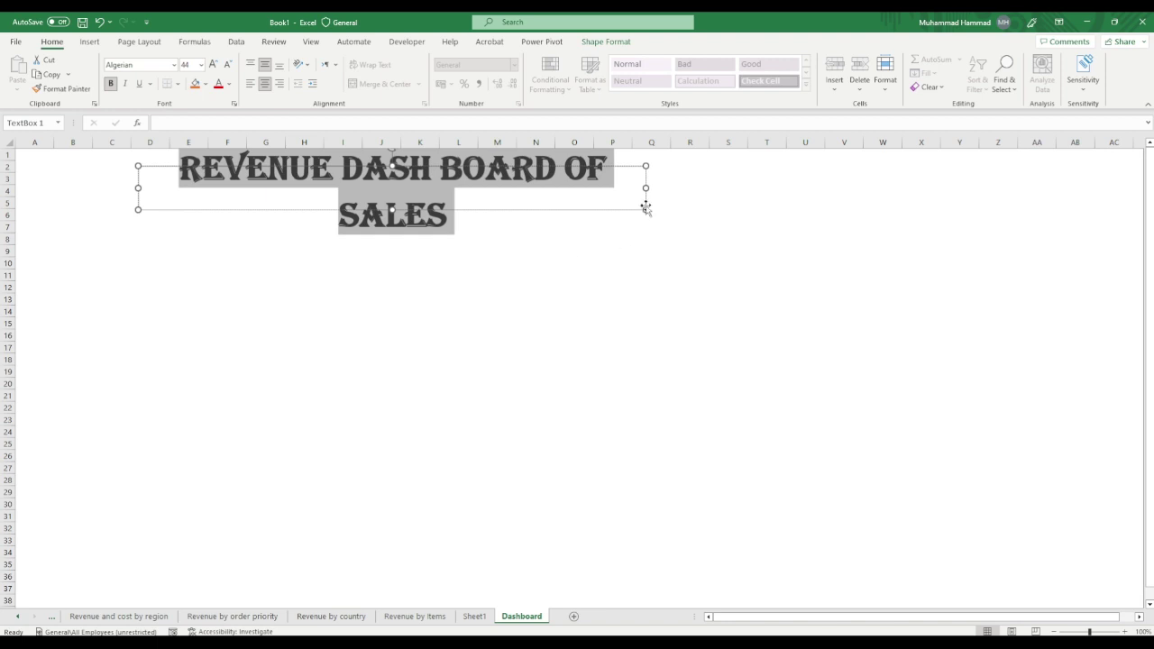
Step: Widen the title text box so the title fits on one line
{"action": "left_click_drag", "start_coordinate": [646, 209], "coordinate": [675, 189]}
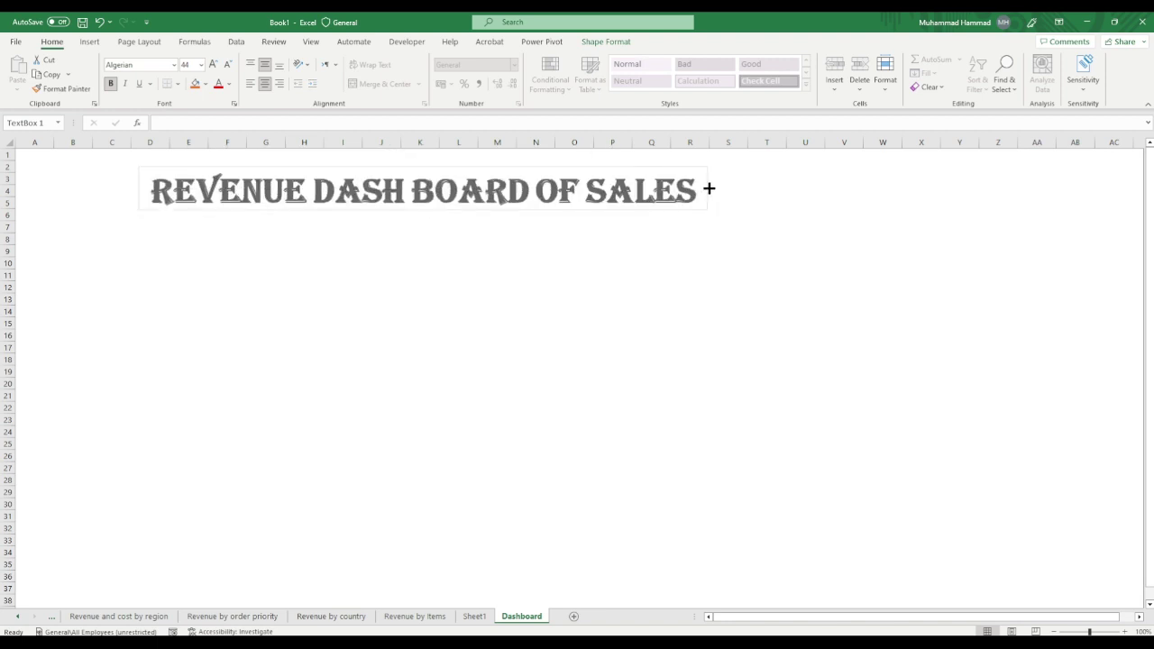
{"action": "left_click_drag", "start_coordinate": [668, 189], "coordinate": [734, 188]}
{"action": "left_click", "coordinate": [590, 272]}
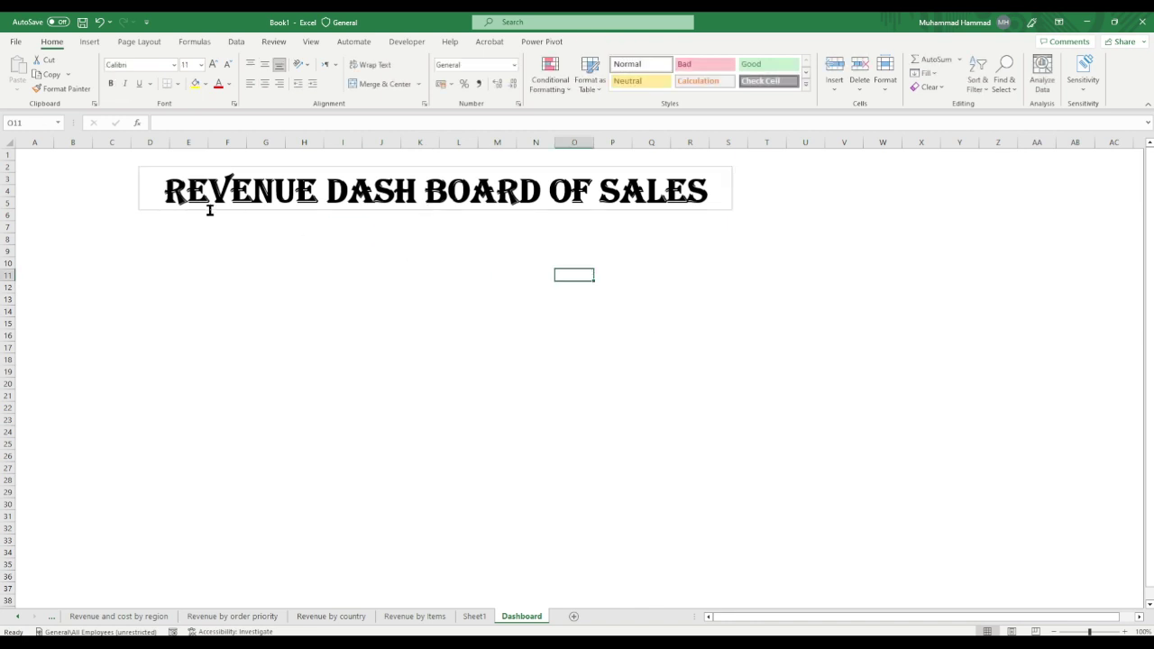
Step: Wrap the title in quotation marks and join 'DASH BOARD' into 'DASHBOARD'
{"action": "left_click", "coordinate": [166, 182]}
{"action": "type", "text": "\""}
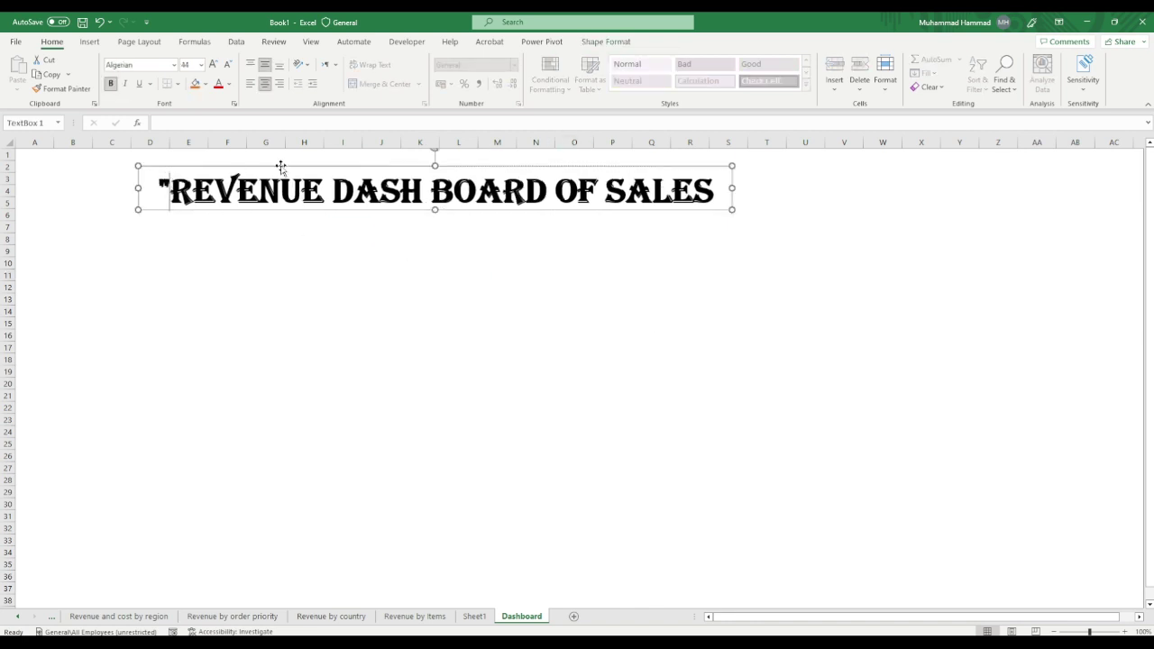
{"action": "left_click", "coordinate": [713, 191]}
{"action": "type", "text": "\""}
{"action": "left_click", "coordinate": [651, 311]}
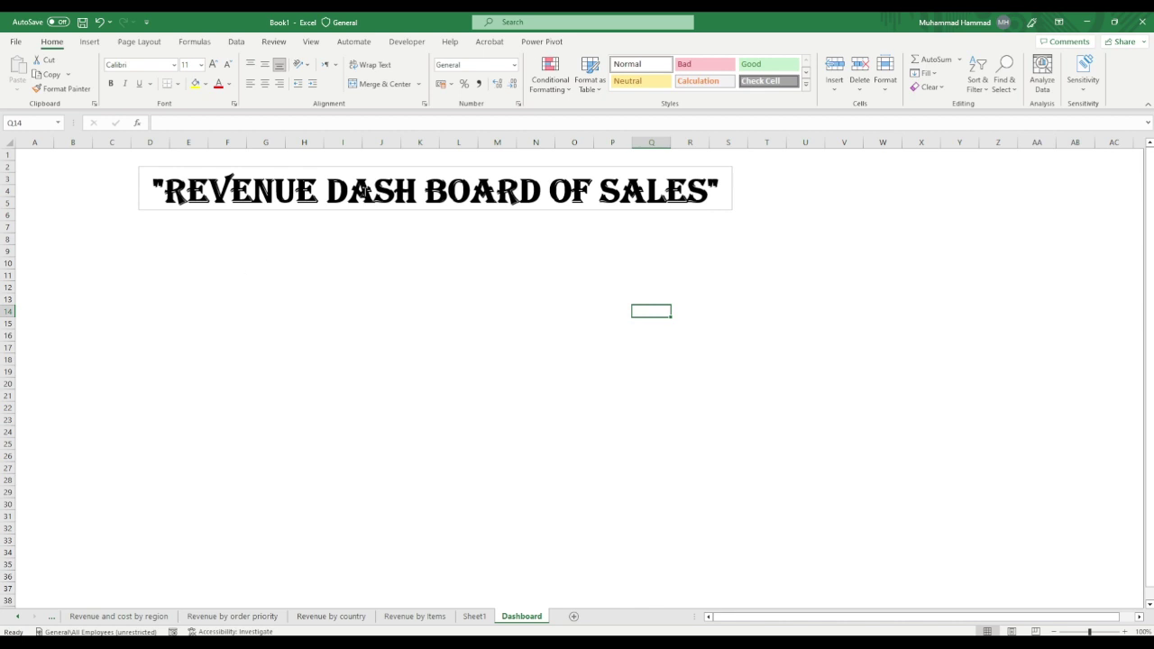
{"action": "left_click", "coordinate": [424, 189]}
{"action": "key", "text": "BackSpace"}
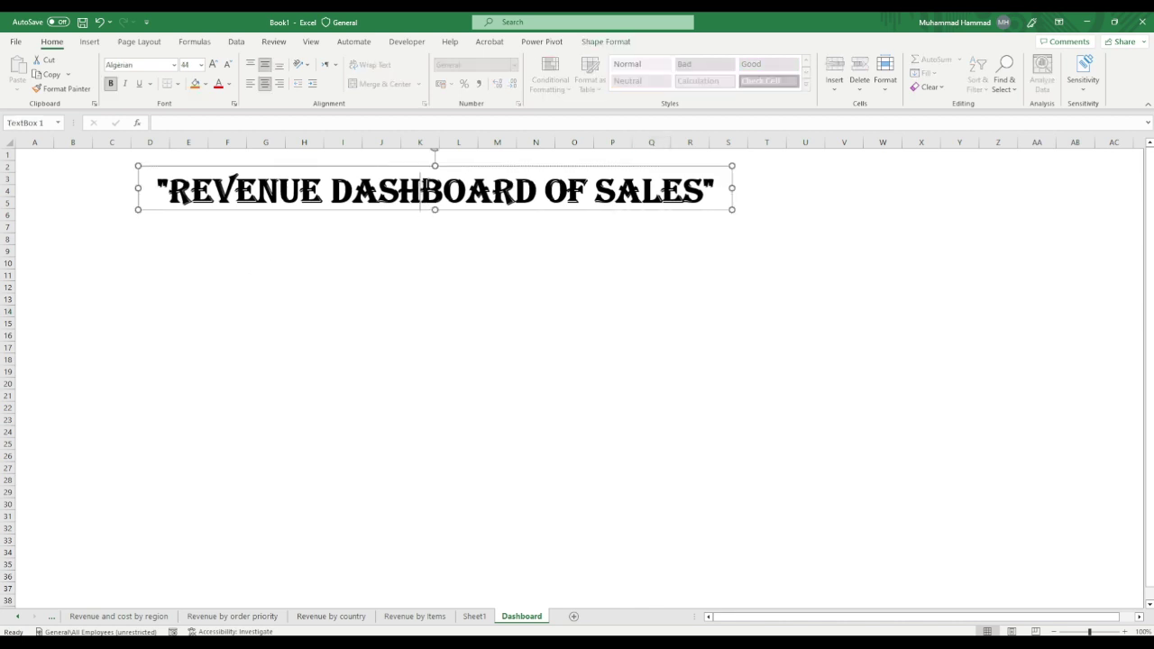
{"action": "left_click", "coordinate": [710, 189]}
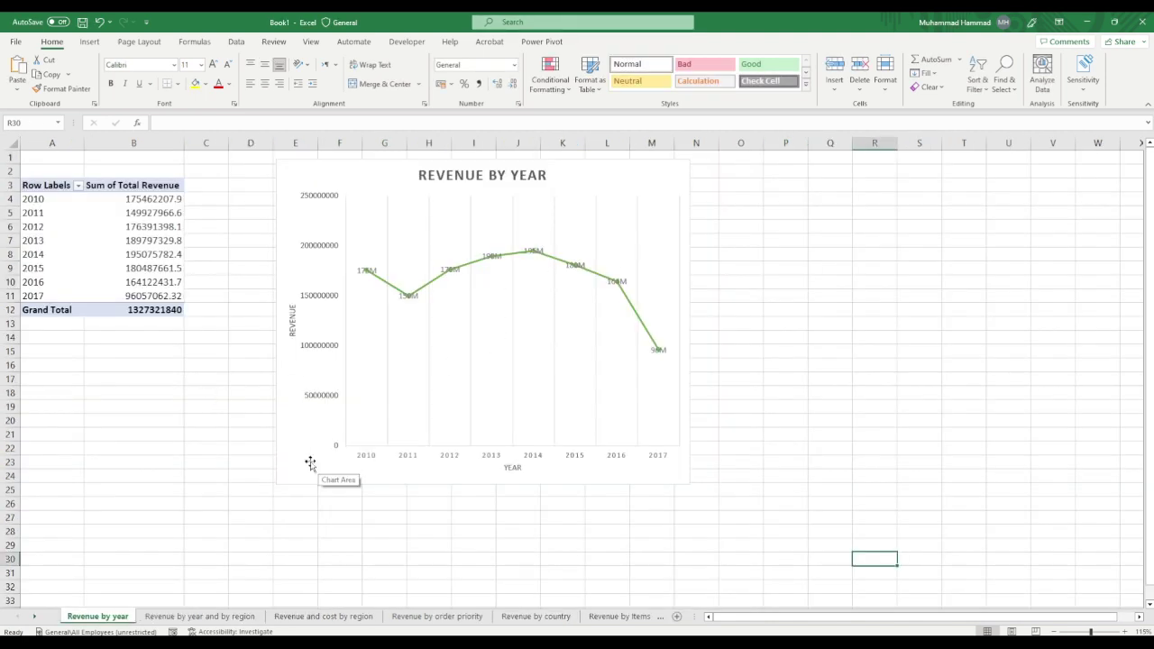
Step: Paste the Revenue by year chart onto Dashboard and shrink it
{"action": "left_click", "coordinate": [311, 464]}
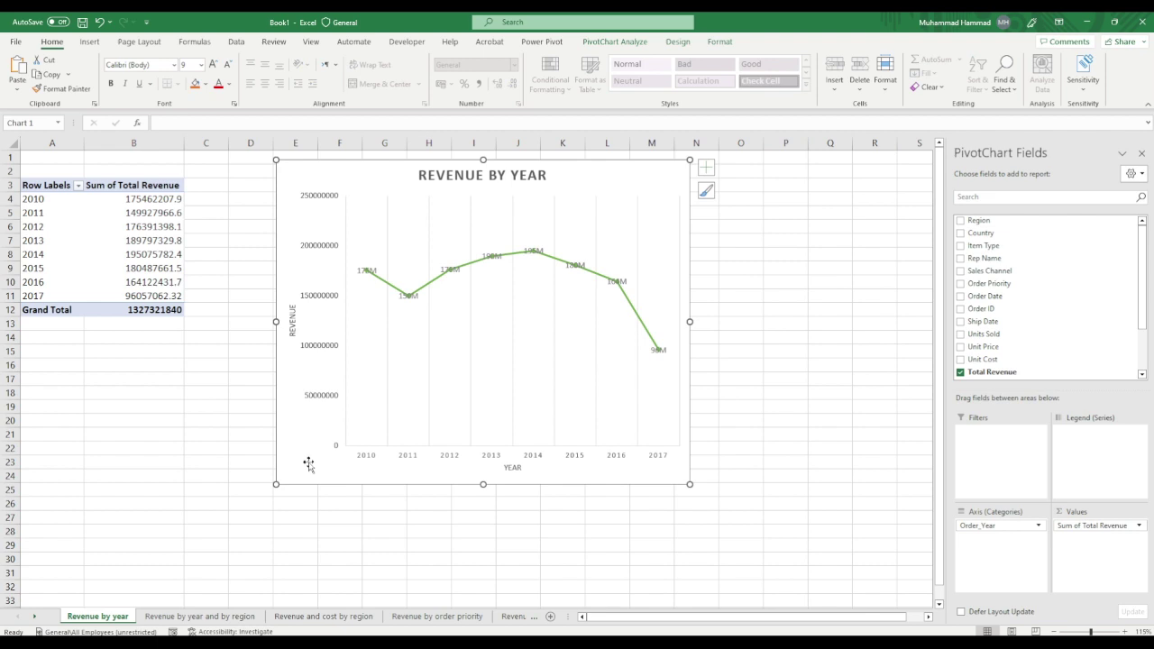
{"action": "right_click", "coordinate": [29, 613]}
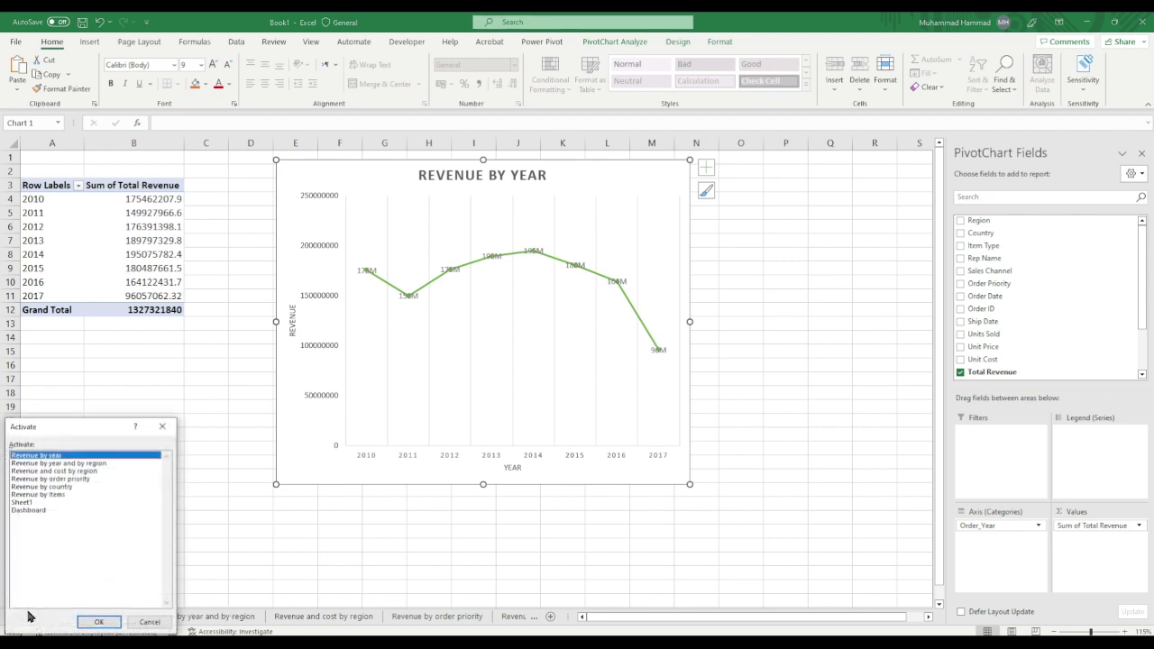
{"action": "double_click", "coordinate": [14, 510]}
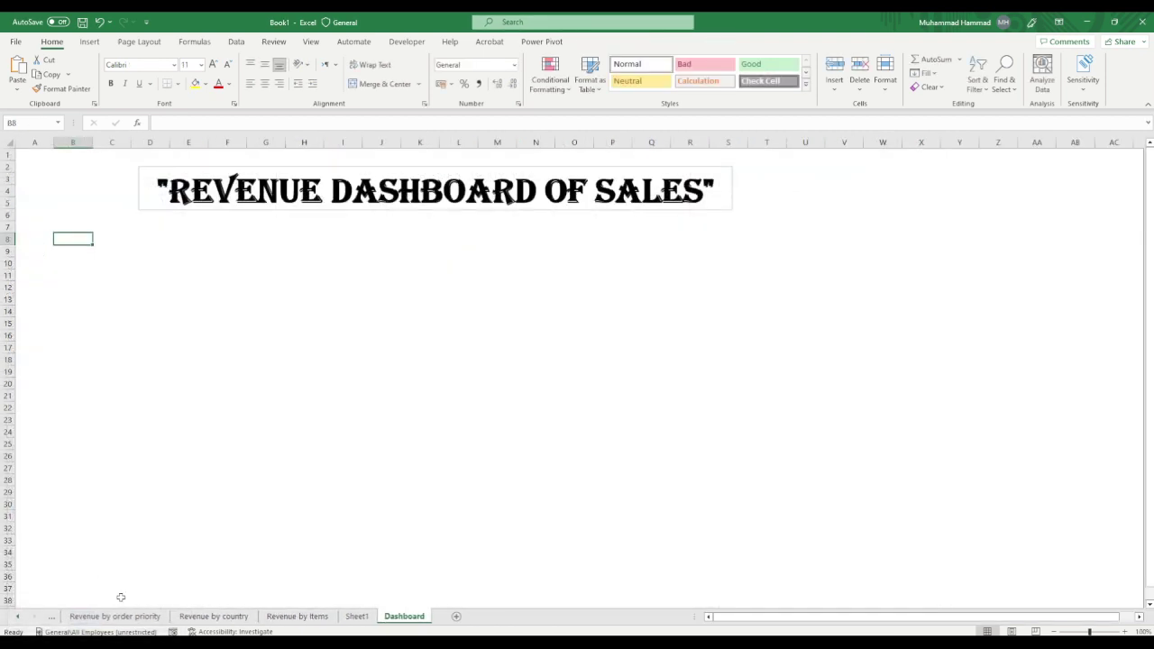
{"action": "key", "text": "ctrl+v"}
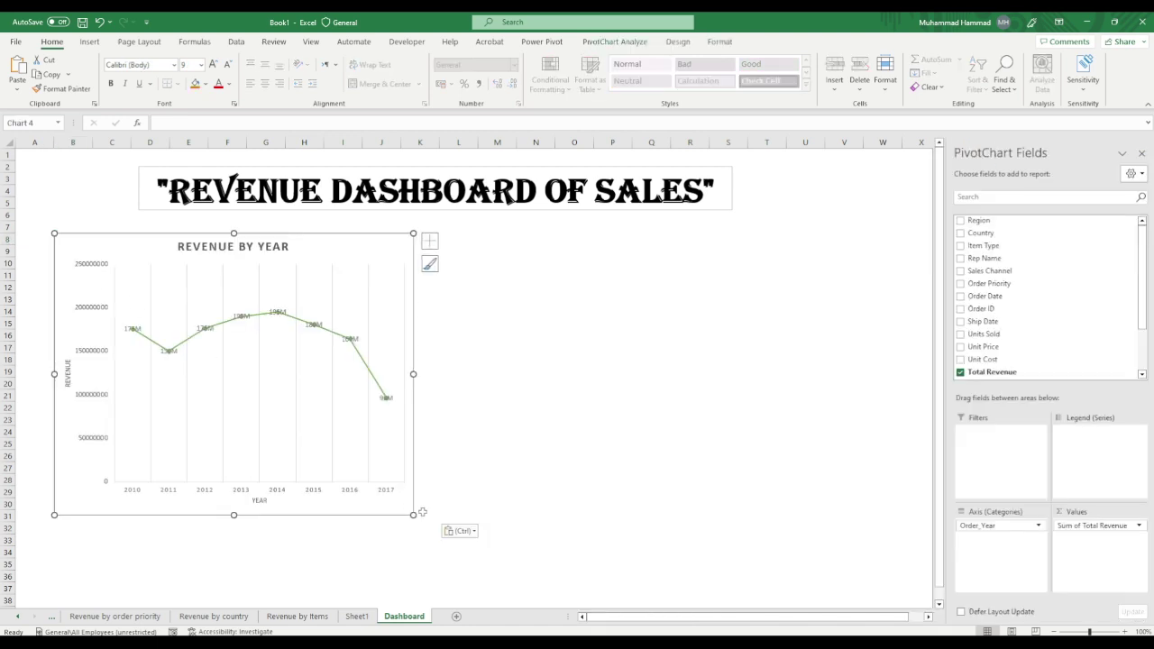
{"action": "left_click_drag", "start_coordinate": [413, 515], "coordinate": [298, 387]}
{"action": "left_click", "coordinate": [304, 454]}
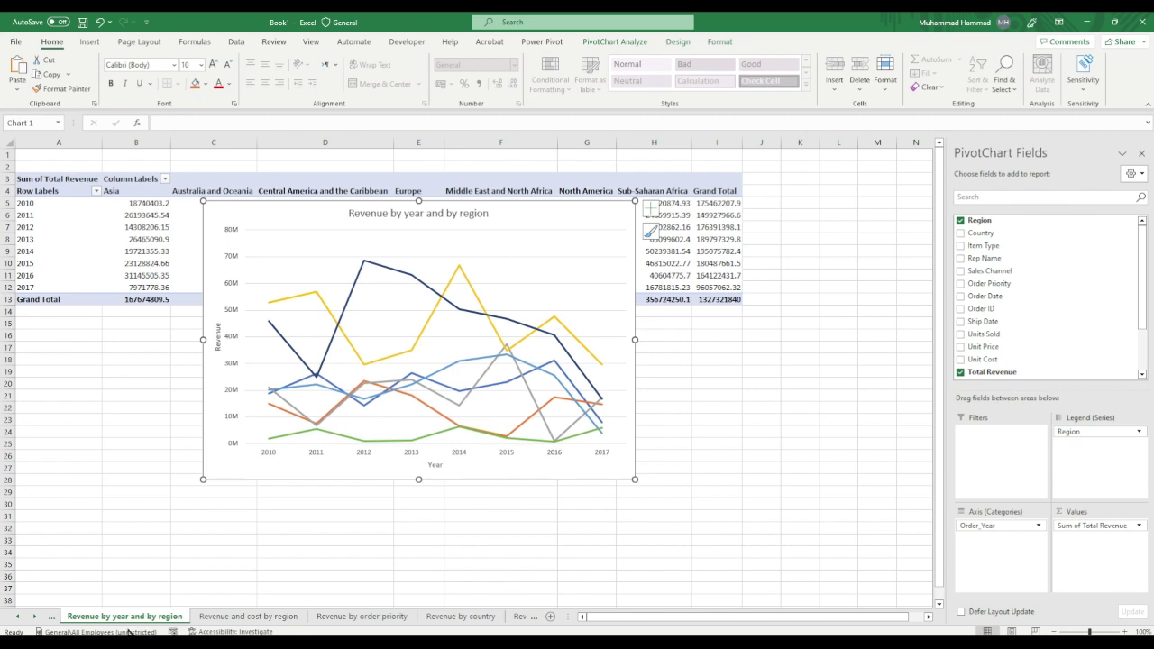
Step: Paste the Revenue by year and by region chart beside it, resized to match
{"action": "right_click", "coordinate": [32, 617]}
{"action": "left_click", "coordinate": [21, 504]}
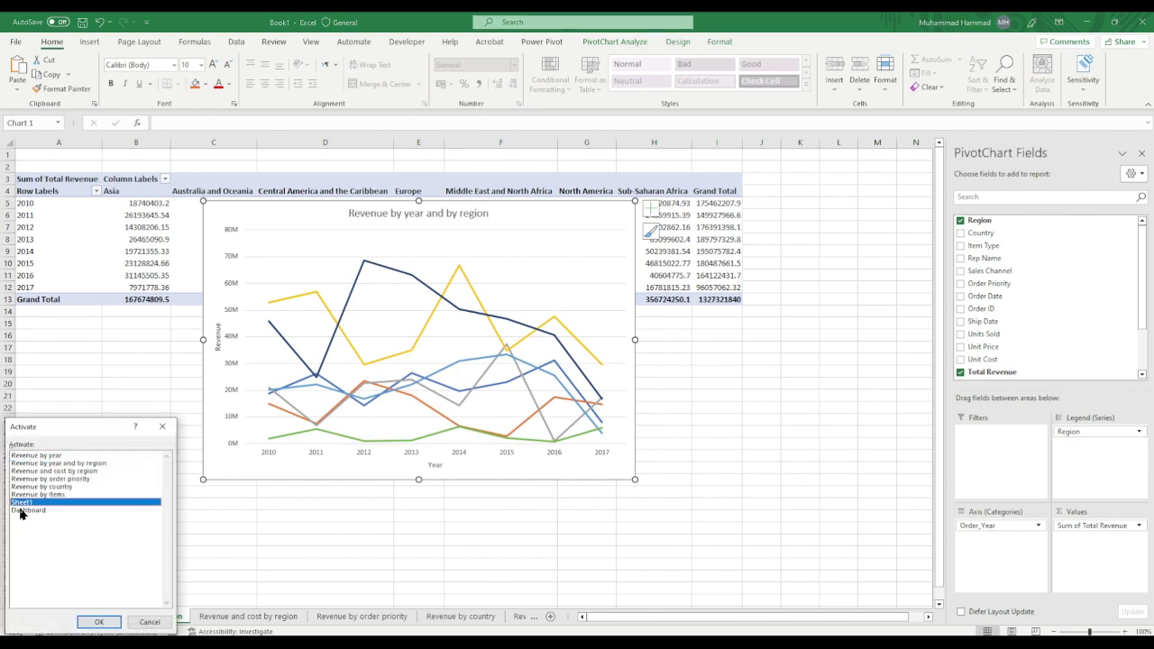
{"action": "double_click", "coordinate": [21, 510]}
{"action": "key", "text": "ctrl+v"}
{"action": "left_click_drag", "start_coordinate": [345, 351], "coordinate": [332, 246]}
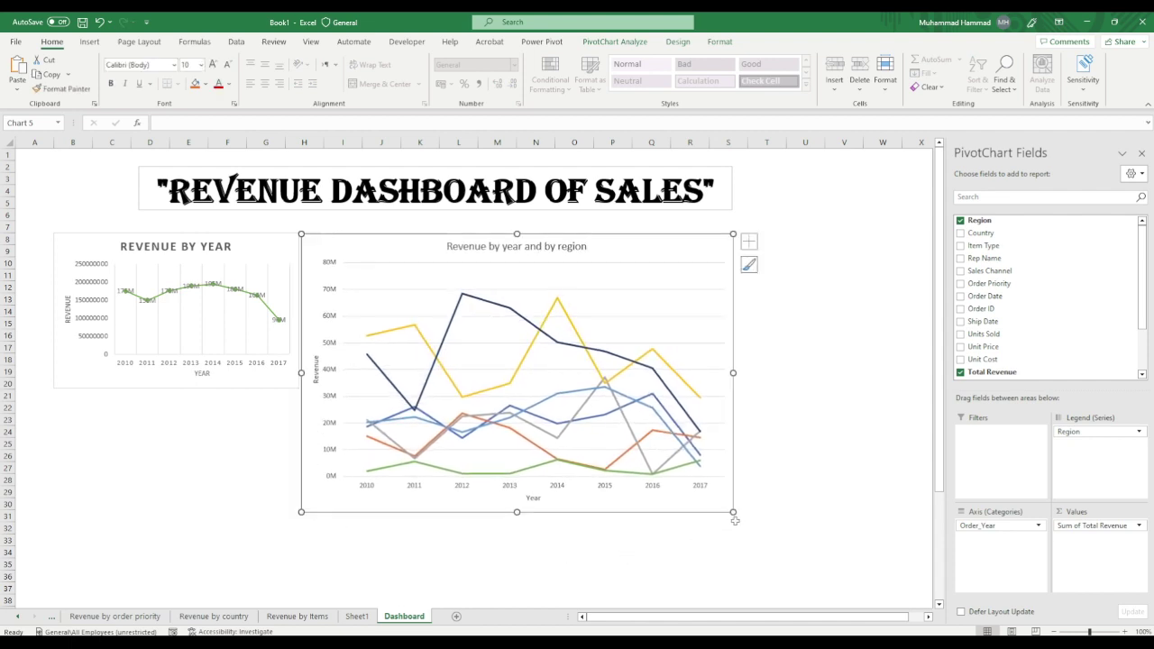
{"action": "left_click_drag", "start_coordinate": [735, 513], "coordinate": [708, 476]}
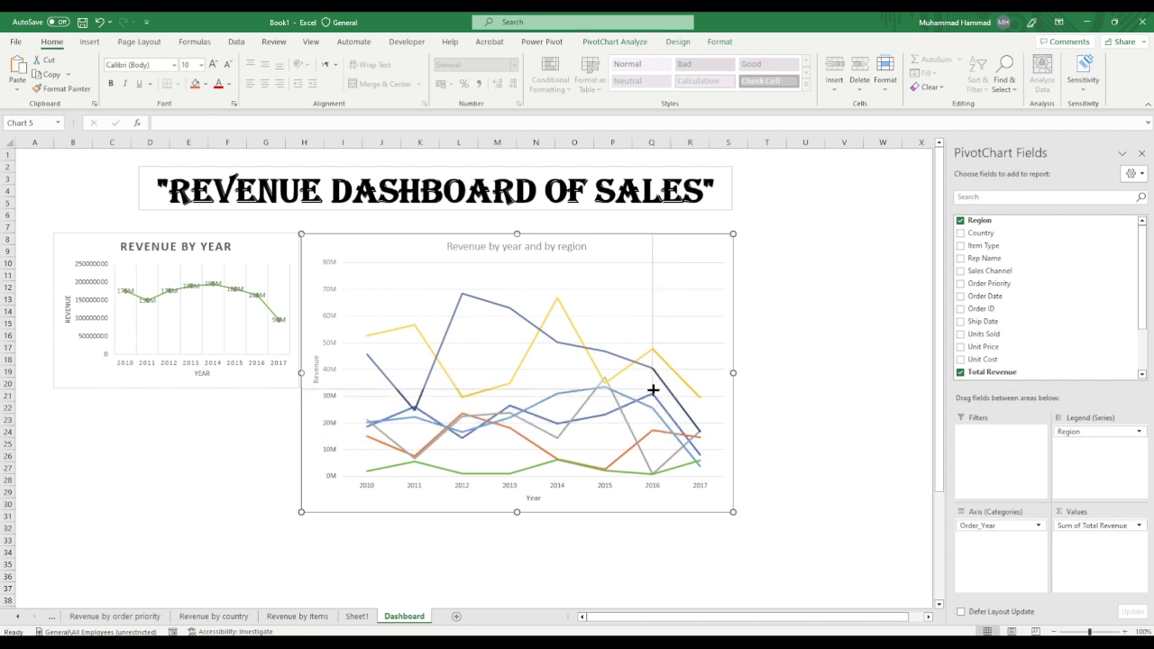
{"action": "left_click_drag", "start_coordinate": [653, 389], "coordinate": [627, 389]}
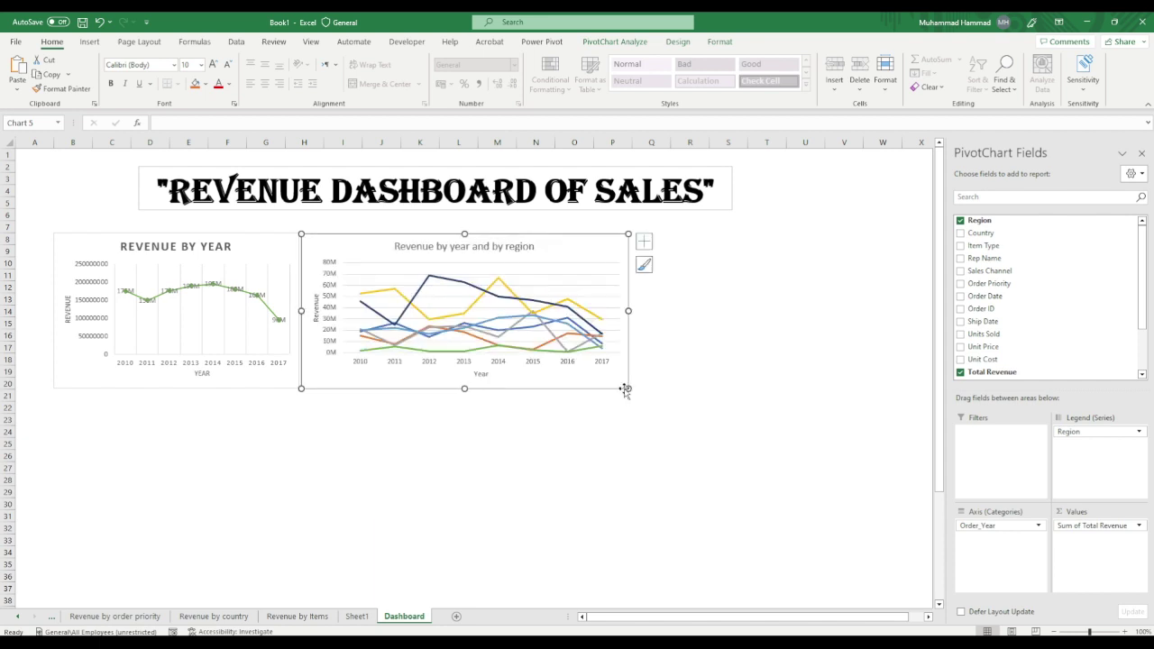
{"action": "left_click", "coordinate": [382, 445]}
{"action": "left_click", "coordinate": [90, 420]}
{"action": "left_click", "coordinate": [420, 377]}
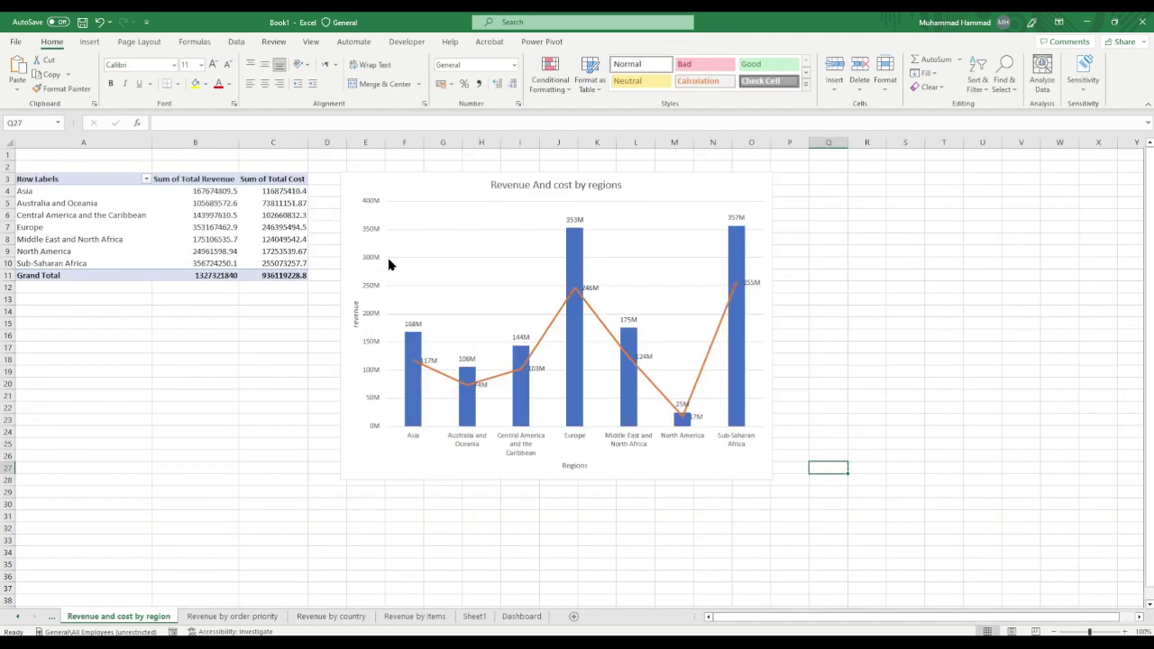
Step: Place the Revenue And cost by regions chart on the Dashboard
{"action": "left_click", "coordinate": [355, 261]}
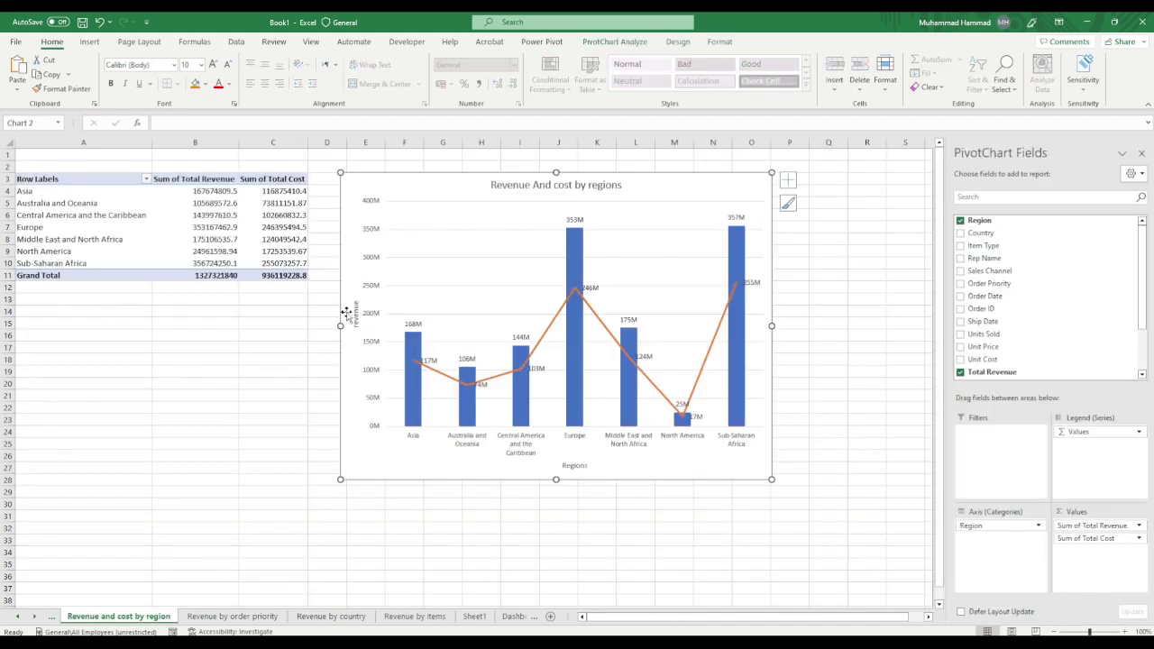
{"action": "left_click", "coordinate": [788, 180]}
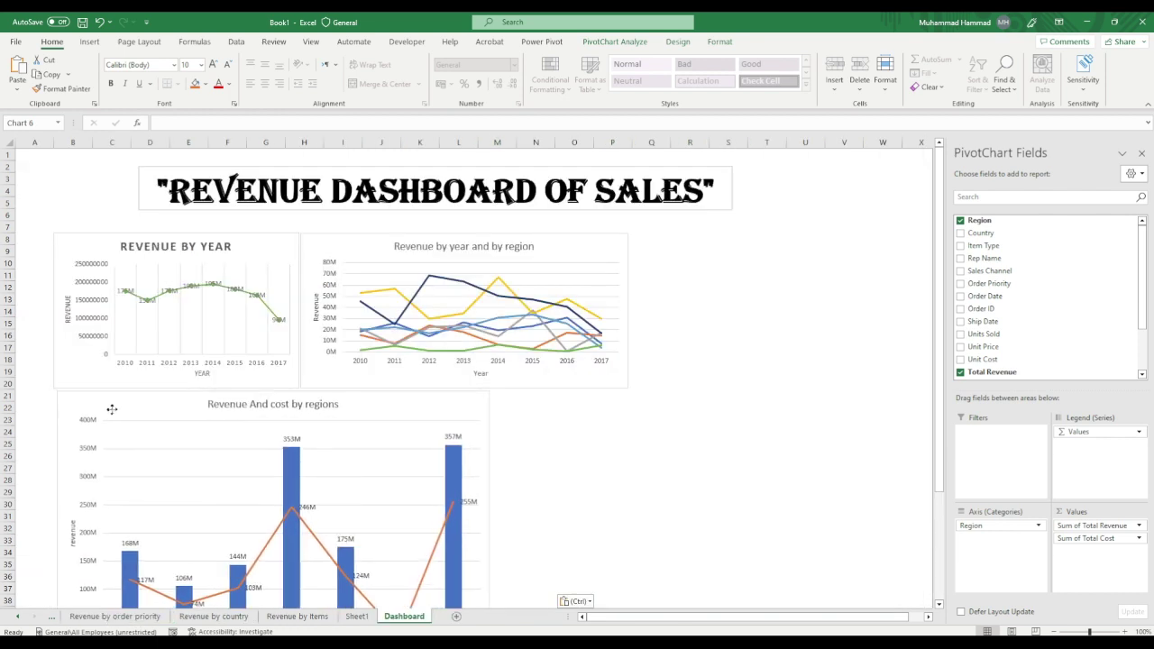
{"action": "left_click", "coordinate": [105, 408]}
{"action": "scroll", "coordinate": [473, 485], "scroll_direction": "down", "scroll_amount": 3}
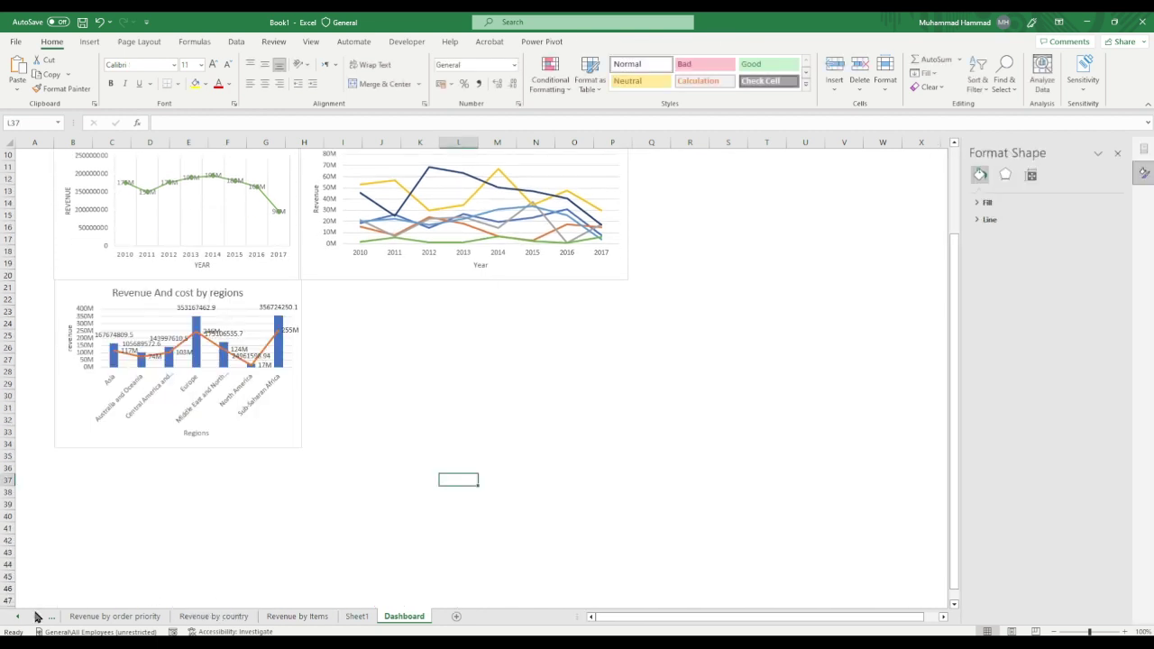
Step: Position the Revenue By Order Priority pie chart beside the regions chart, resized to match
{"action": "left_click", "coordinate": [81, 615]}
{"action": "left_click_drag", "start_coordinate": [399, 310], "coordinate": [380, 305]}
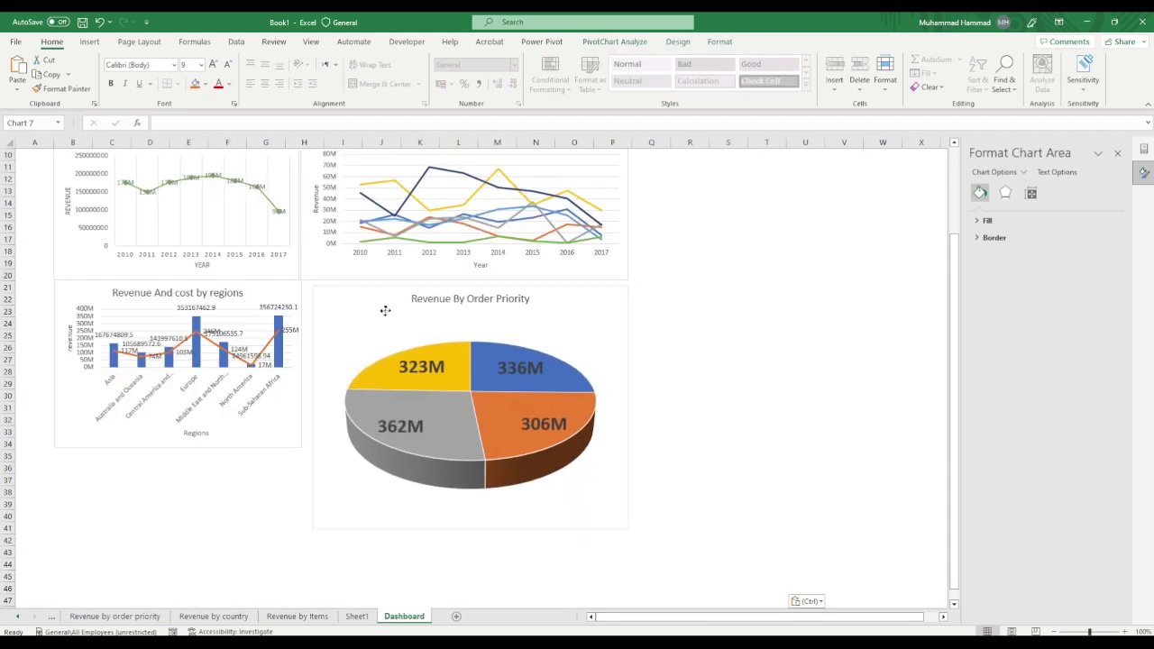
{"action": "left_click_drag", "start_coordinate": [302, 523], "coordinate": [347, 438]}
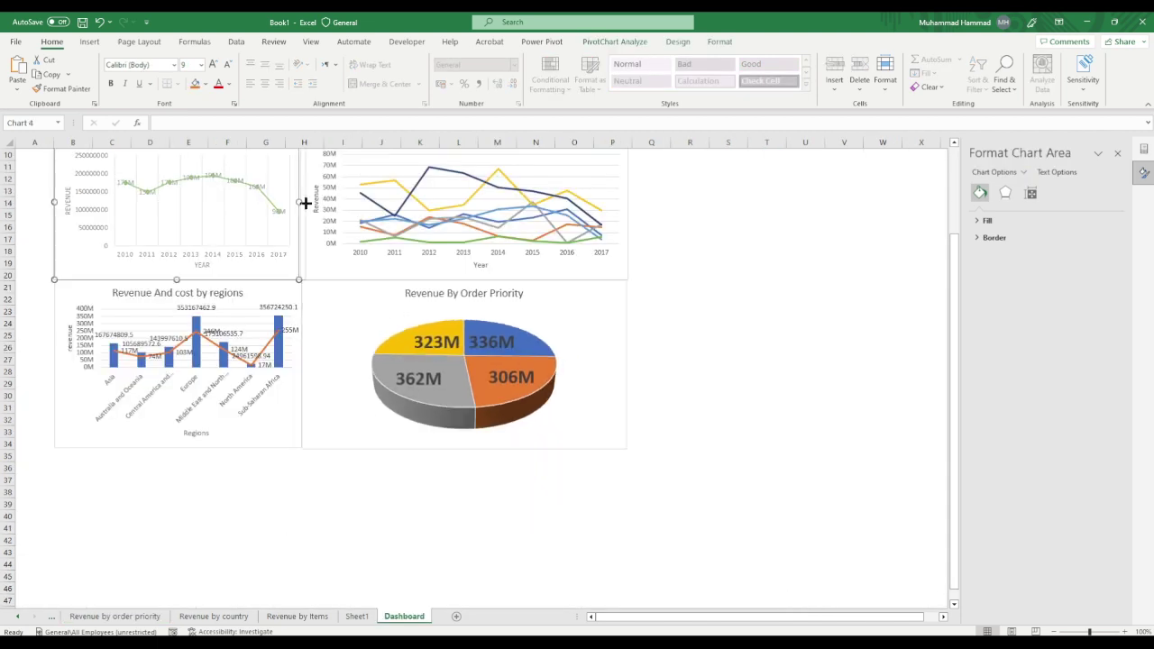
Step: Paste the Revenue by Country chart below the regions chart and resize it
{"action": "left_click", "coordinate": [300, 206]}
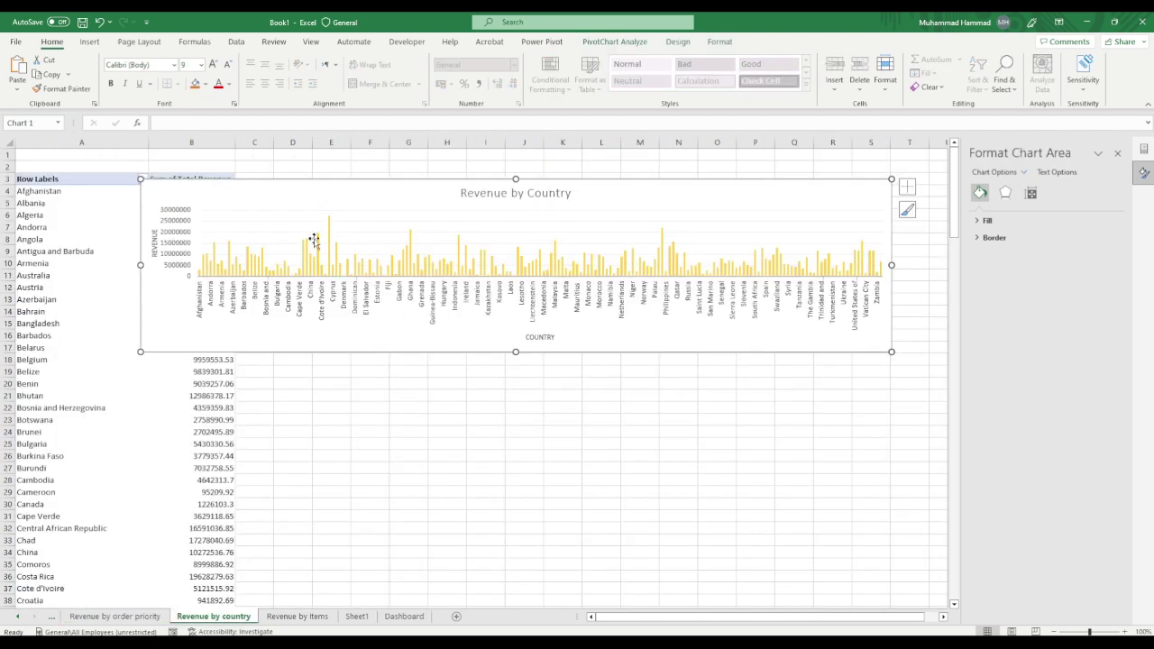
{"action": "left_click", "coordinate": [402, 616]}
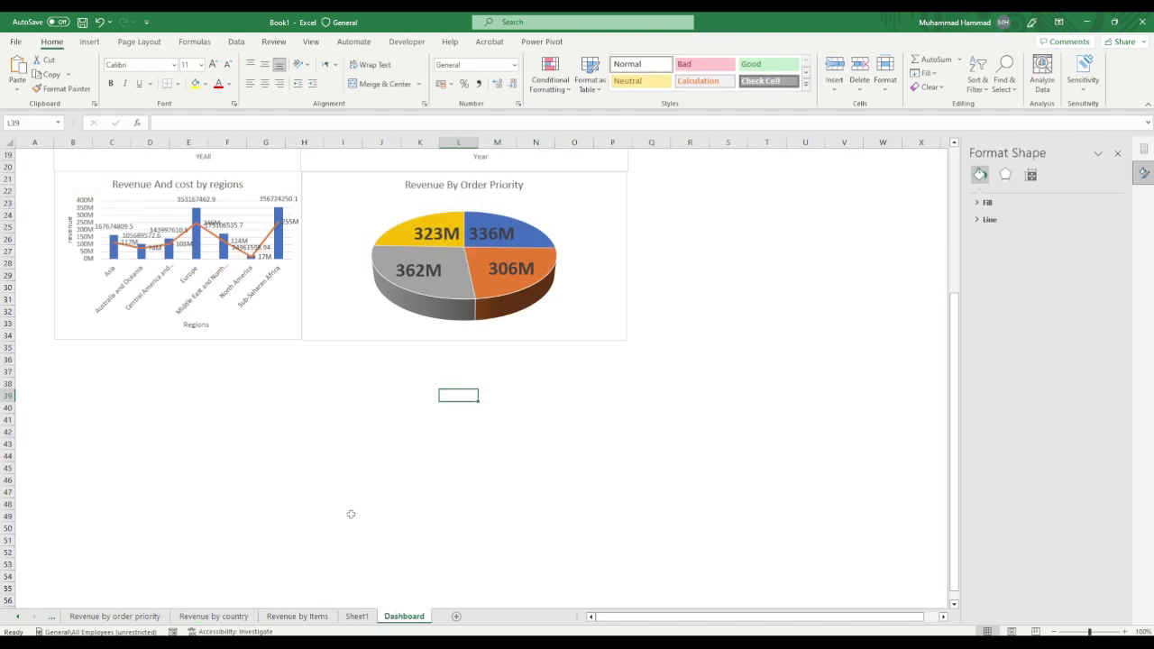
{"action": "key", "text": "ctrl+v"}
{"action": "left_click_drag", "start_coordinate": [616, 401], "coordinate": [227, 351]}
{"action": "left_click_drag", "start_coordinate": [809, 520], "coordinate": [627, 514]}
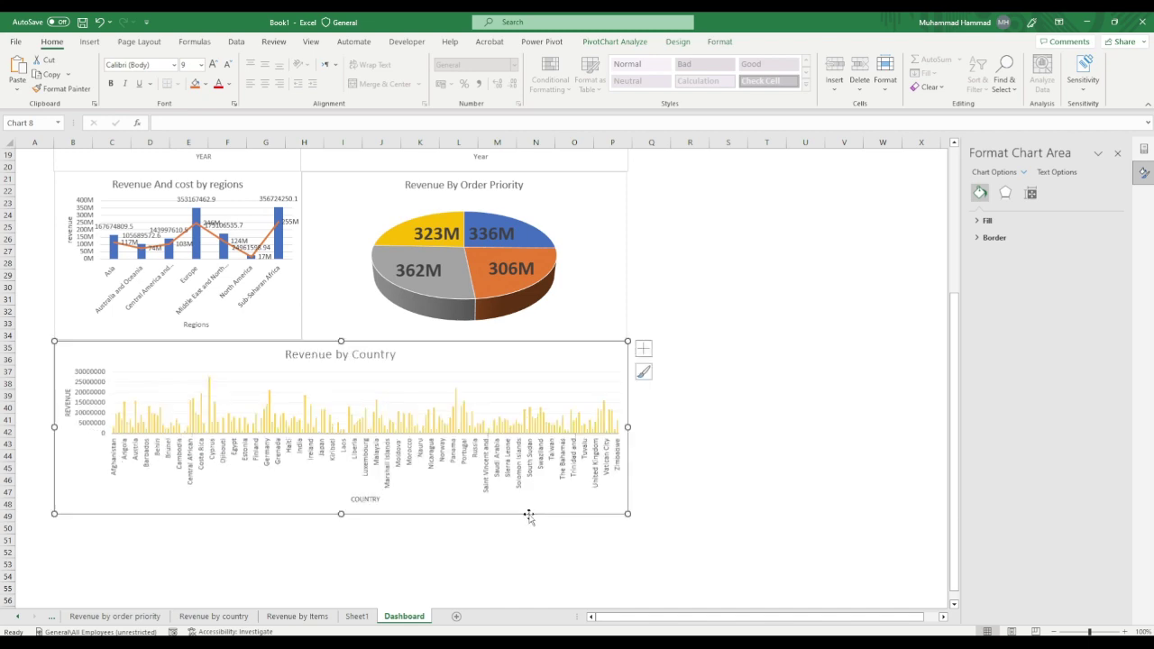
{"action": "scroll", "coordinate": [515, 528], "scroll_direction": "down", "scroll_amount": 5}
{"action": "scroll", "coordinate": [515, 528], "scroll_direction": "up", "scroll_amount": 5}
{"action": "scroll", "coordinate": [514, 531], "scroll_direction": "up", "scroll_amount": 5}
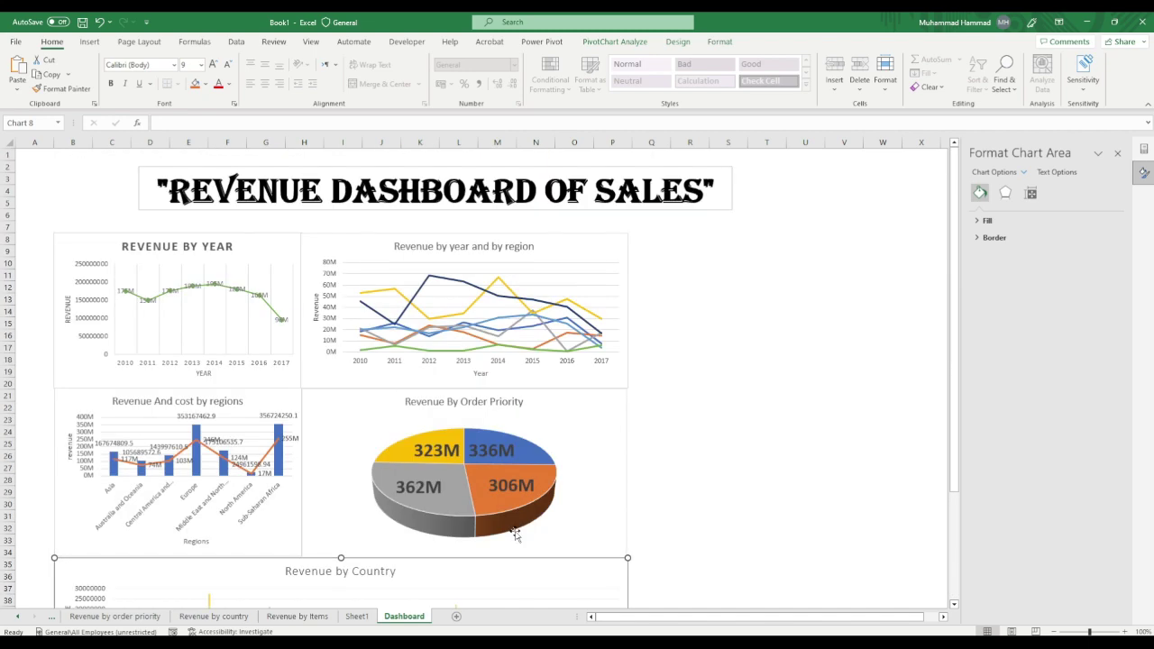
{"action": "scroll", "coordinate": [515, 531], "scroll_direction": "down", "scroll_amount": 3, "text": "ctrl"}
{"action": "left_click", "coordinate": [517, 502]}
Step: Select the Revenue By Items pivot chart and bring up its PivotChart Analyze commands
{"action": "scroll", "coordinate": [436, 472], "scroll_direction": "up", "scroll_amount": 1, "text": "ctrl"}
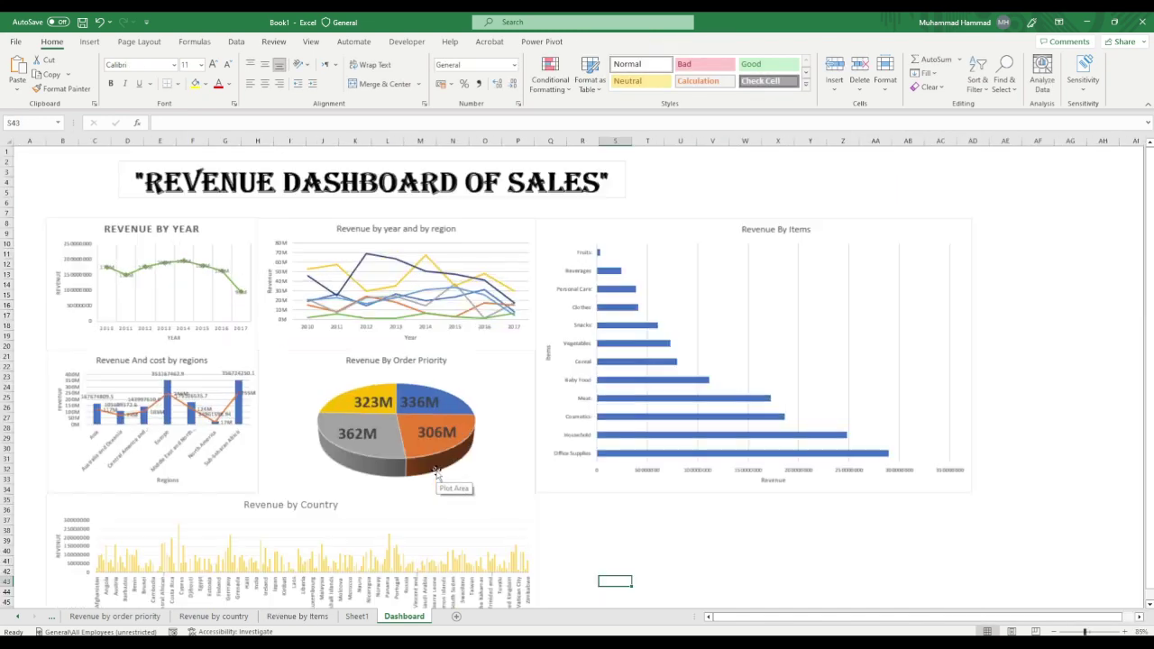
{"action": "scroll", "coordinate": [435, 472], "scroll_direction": "down", "scroll_amount": 2}
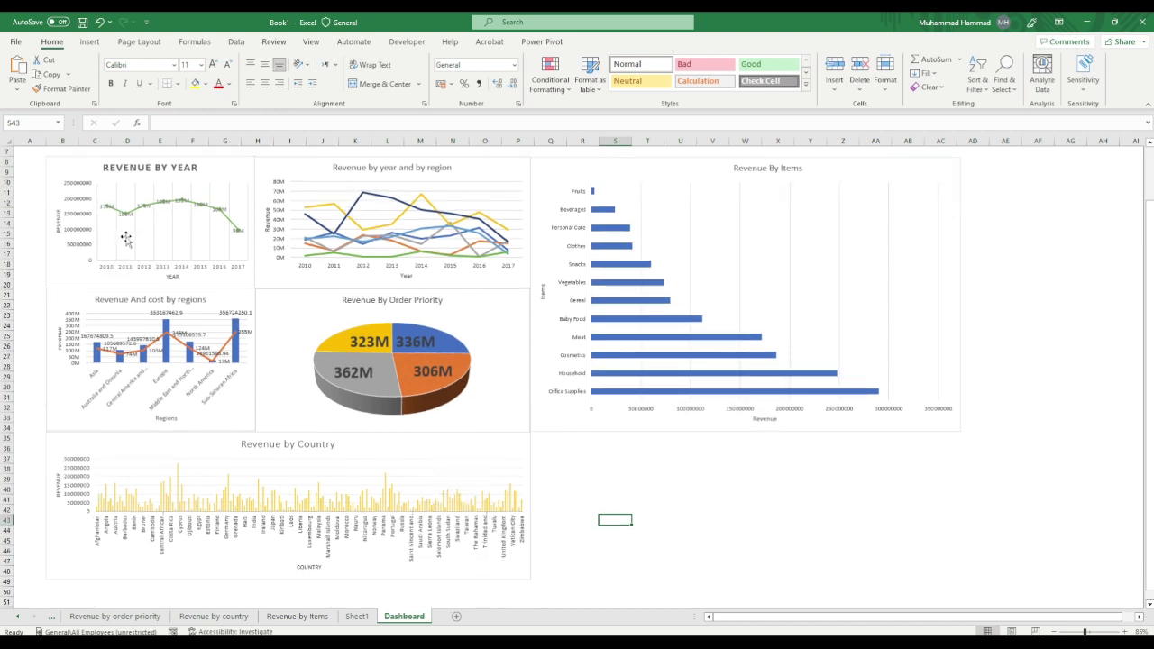
{"action": "left_click", "coordinate": [466, 196]}
{"action": "left_click", "coordinate": [147, 336]}
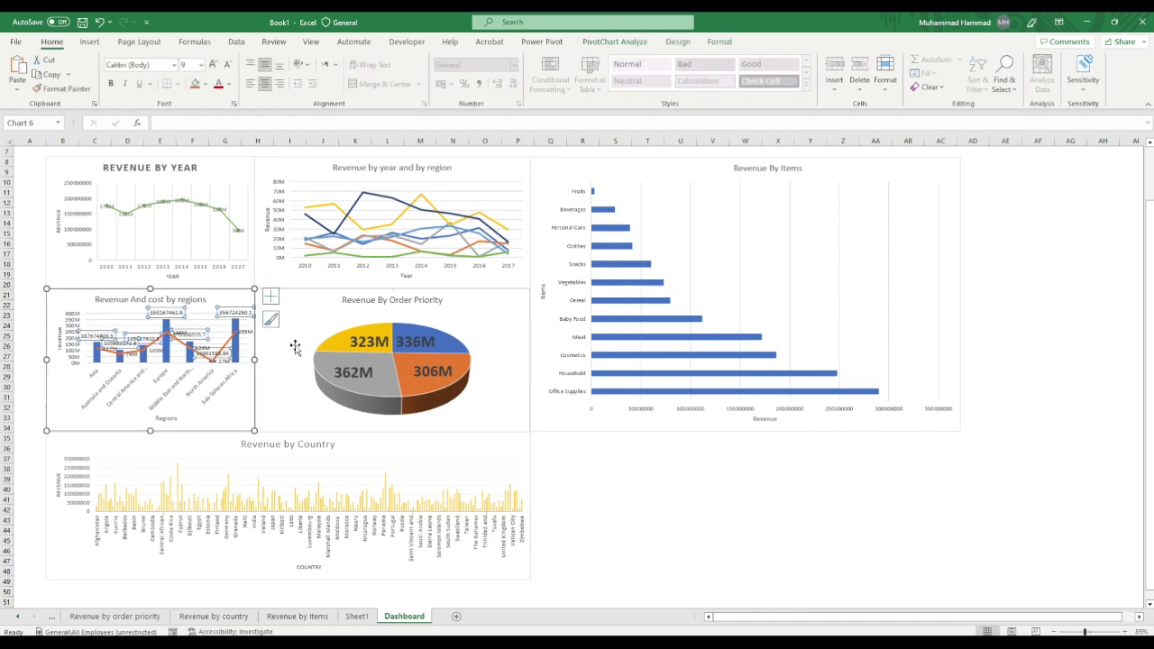
{"action": "left_click", "coordinate": [393, 323]}
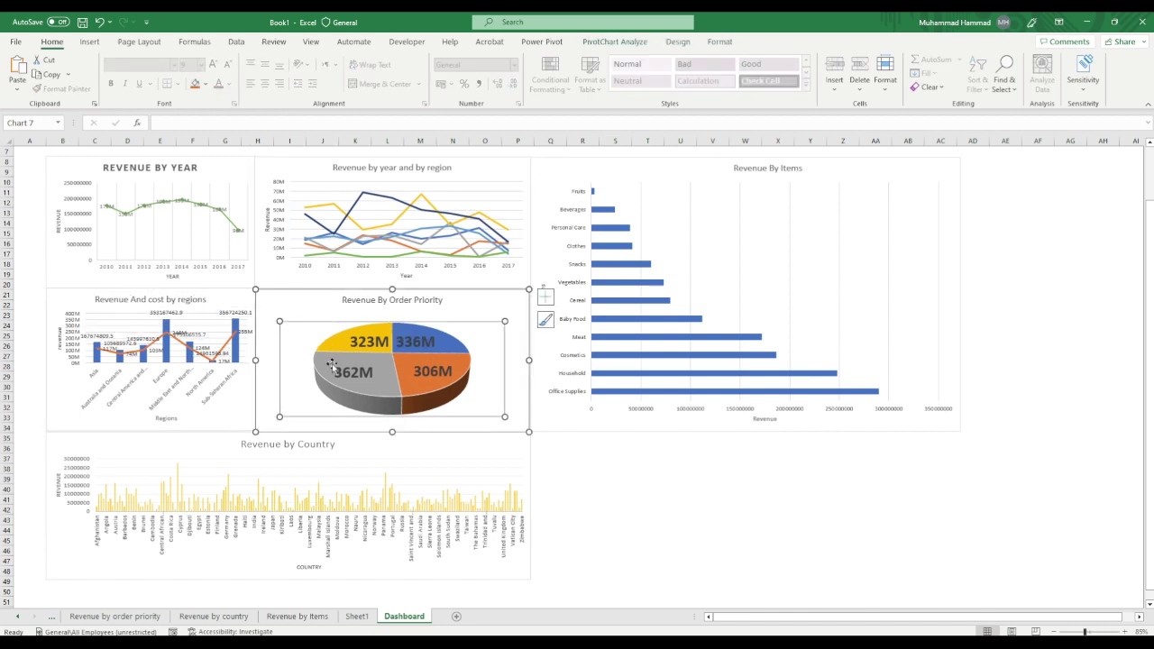
{"action": "left_click", "coordinate": [284, 458]}
{"action": "left_click", "coordinate": [723, 244]}
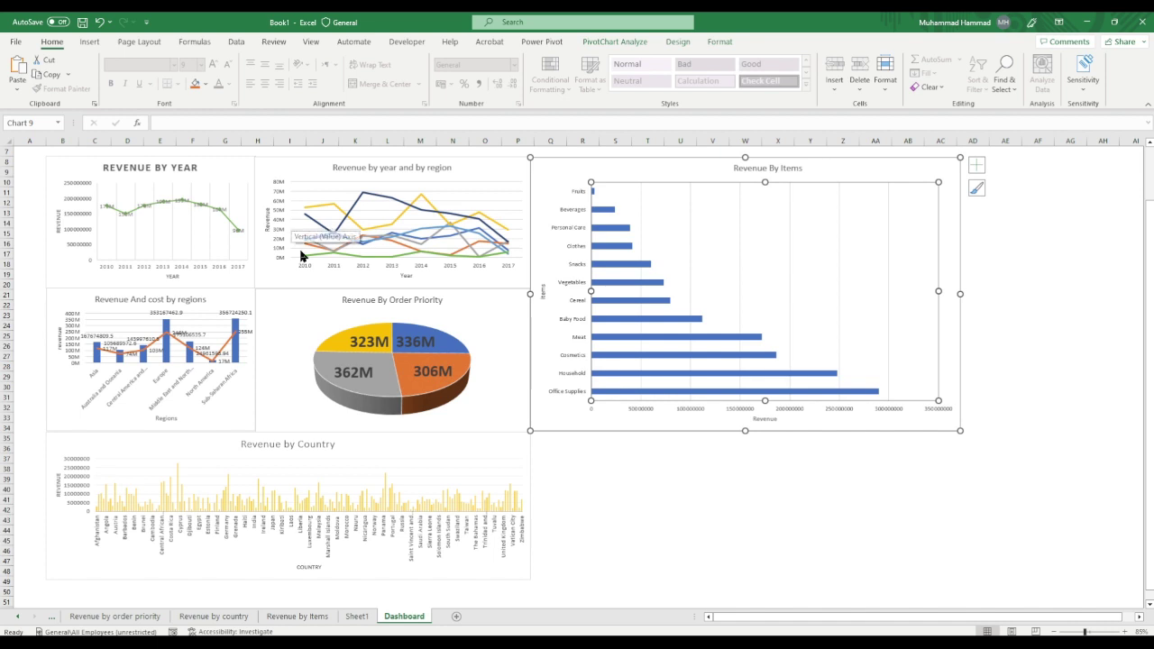
{"action": "mouse_move", "coordinate": [306, 259]}
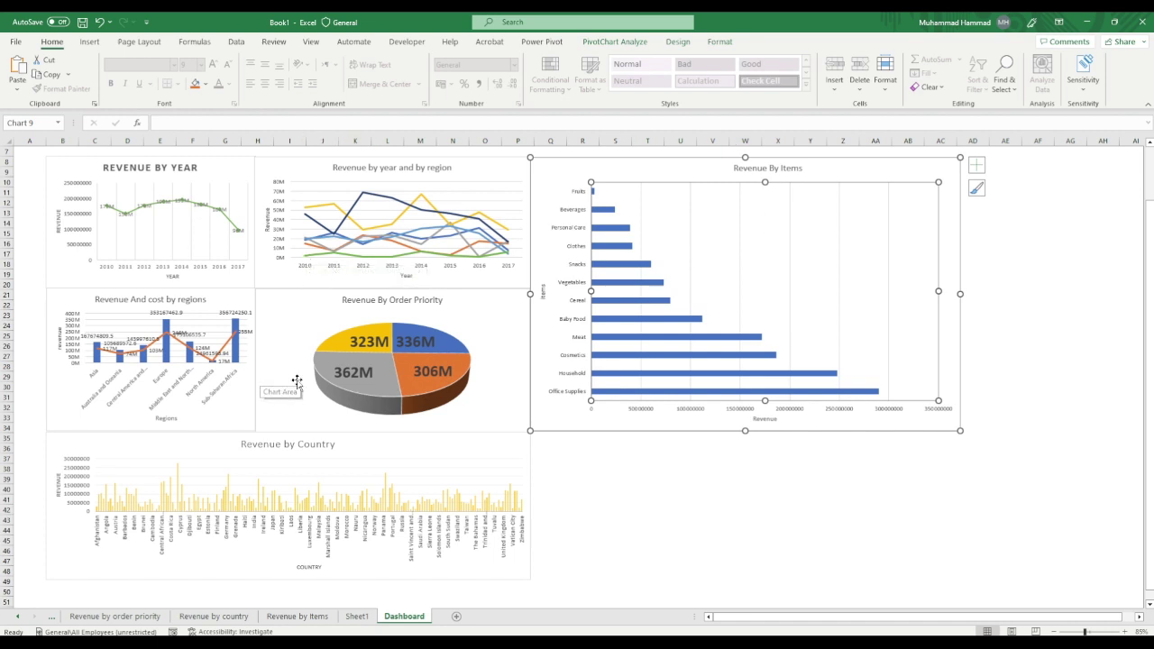
{"action": "left_click", "coordinate": [627, 43]}
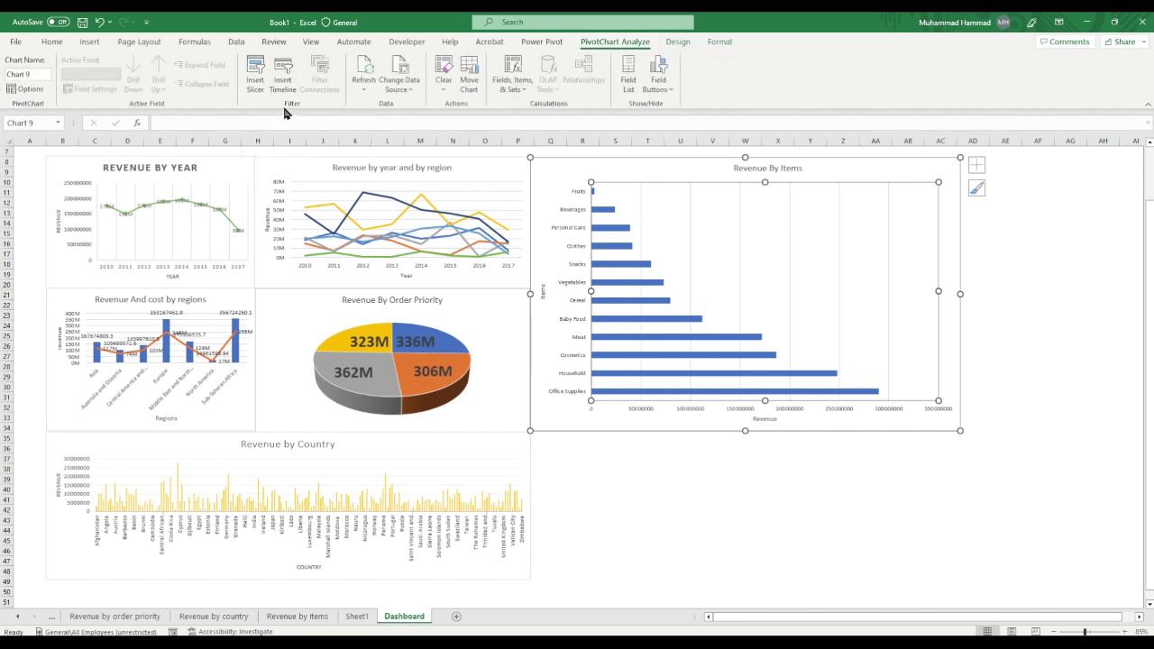
Step: Choose Region, Country, Item Type, Order Priority, Total Revenue and Order_Year as slicer fields
{"action": "left_click", "coordinate": [256, 79]}
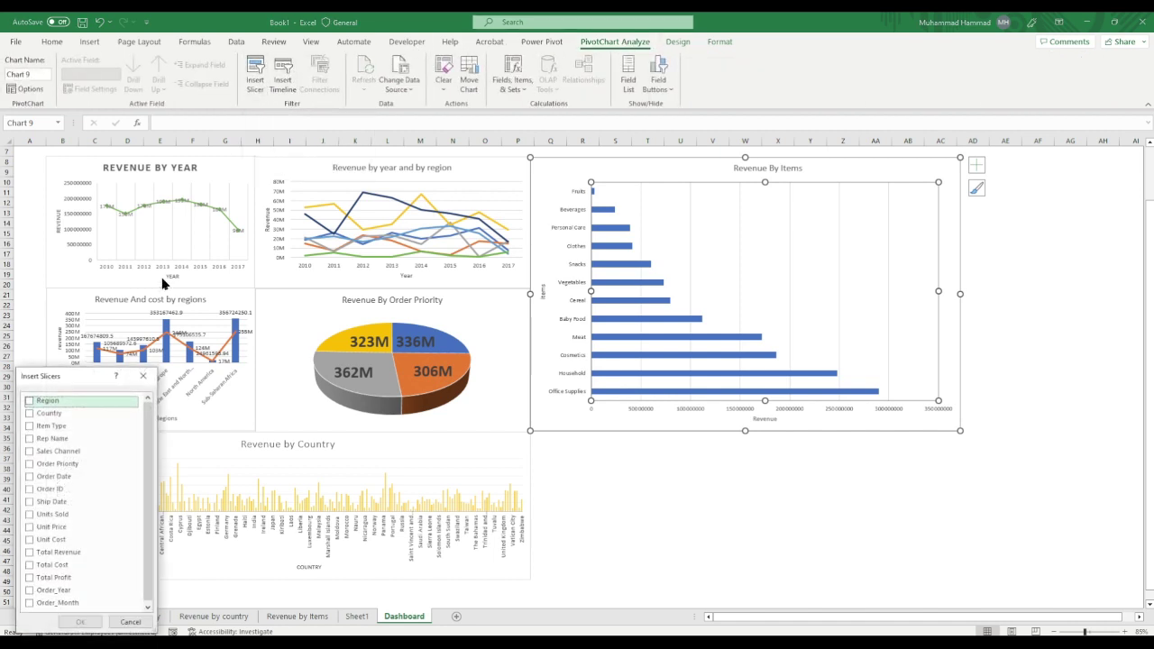
{"action": "left_click_drag", "start_coordinate": [82, 377], "coordinate": [478, 145]}
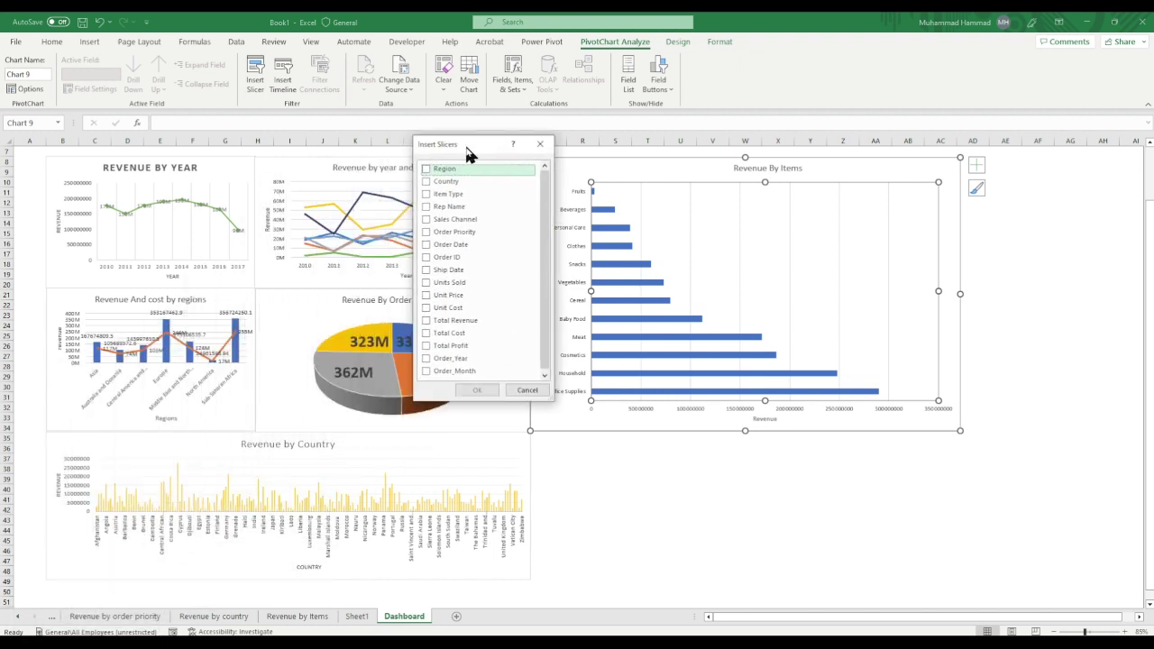
{"action": "left_click", "coordinate": [434, 170]}
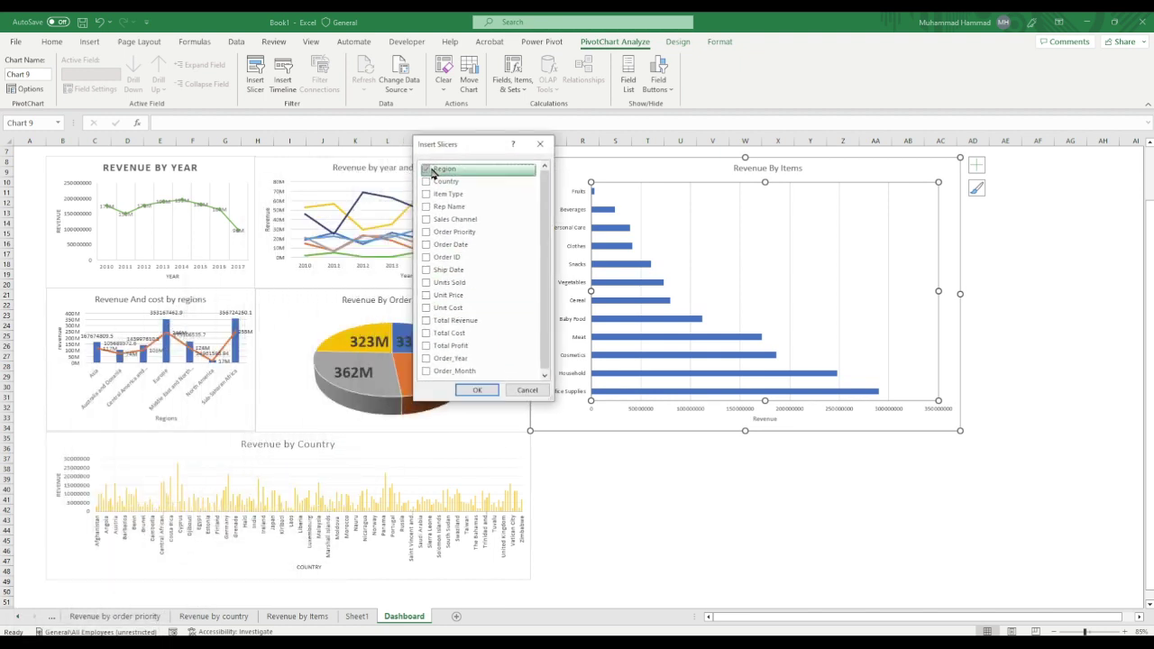
{"action": "left_click", "coordinate": [431, 183]}
{"action": "left_click", "coordinate": [442, 194]}
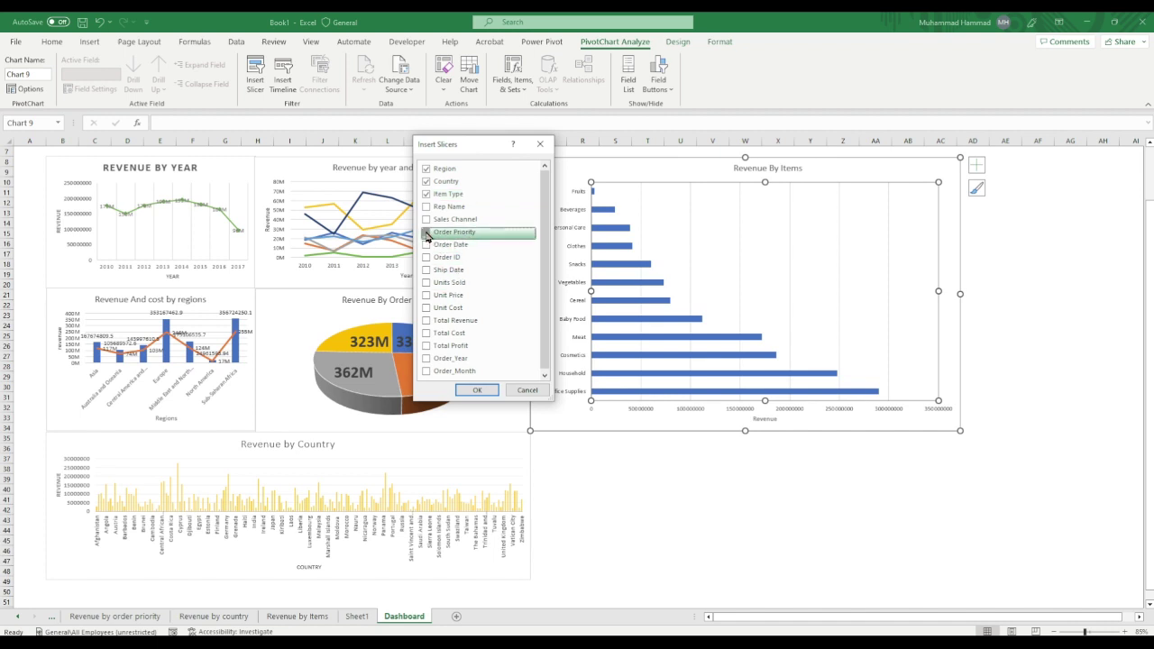
{"action": "left_click", "coordinate": [427, 234]}
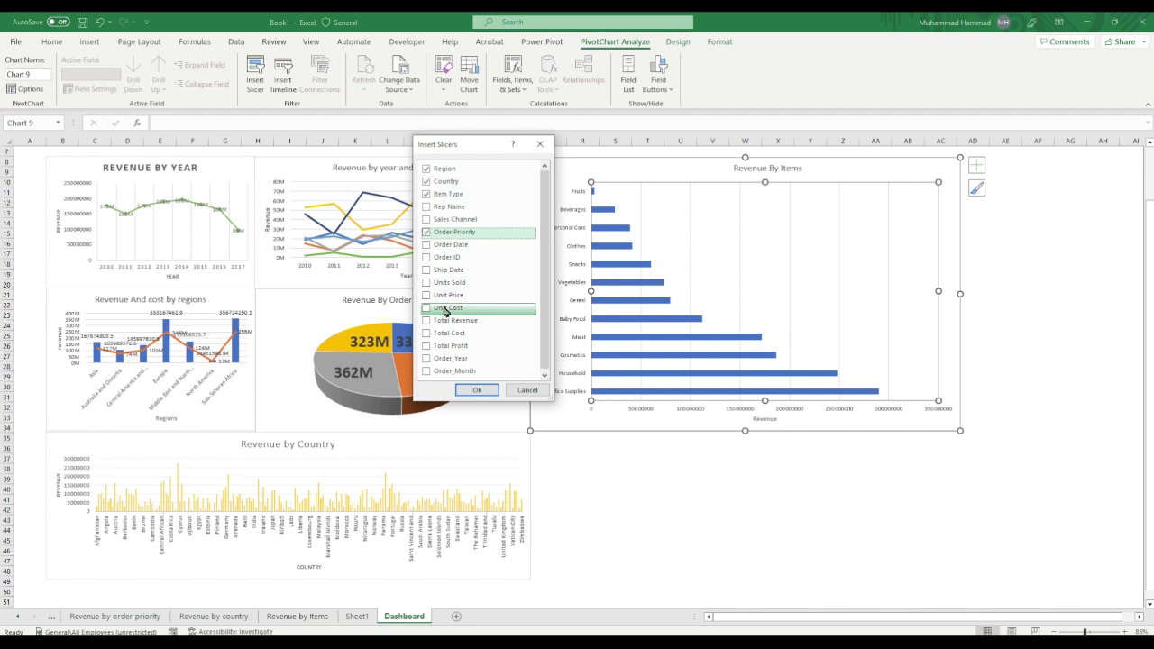
{"action": "left_click", "coordinate": [429, 323]}
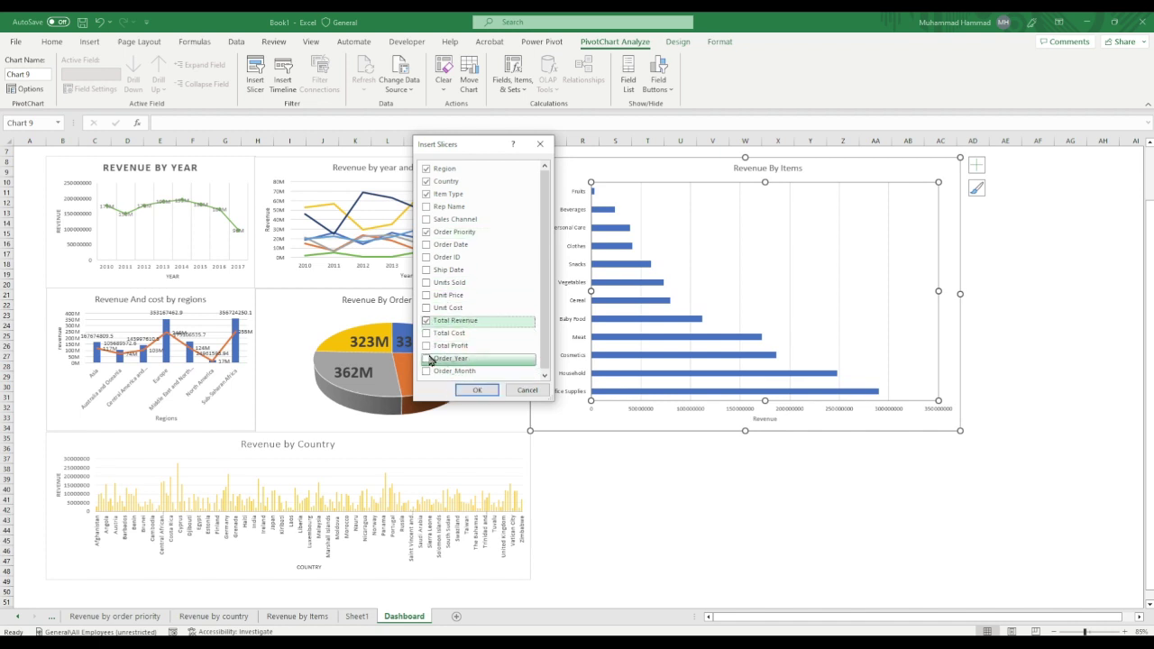
{"action": "left_click", "coordinate": [428, 362]}
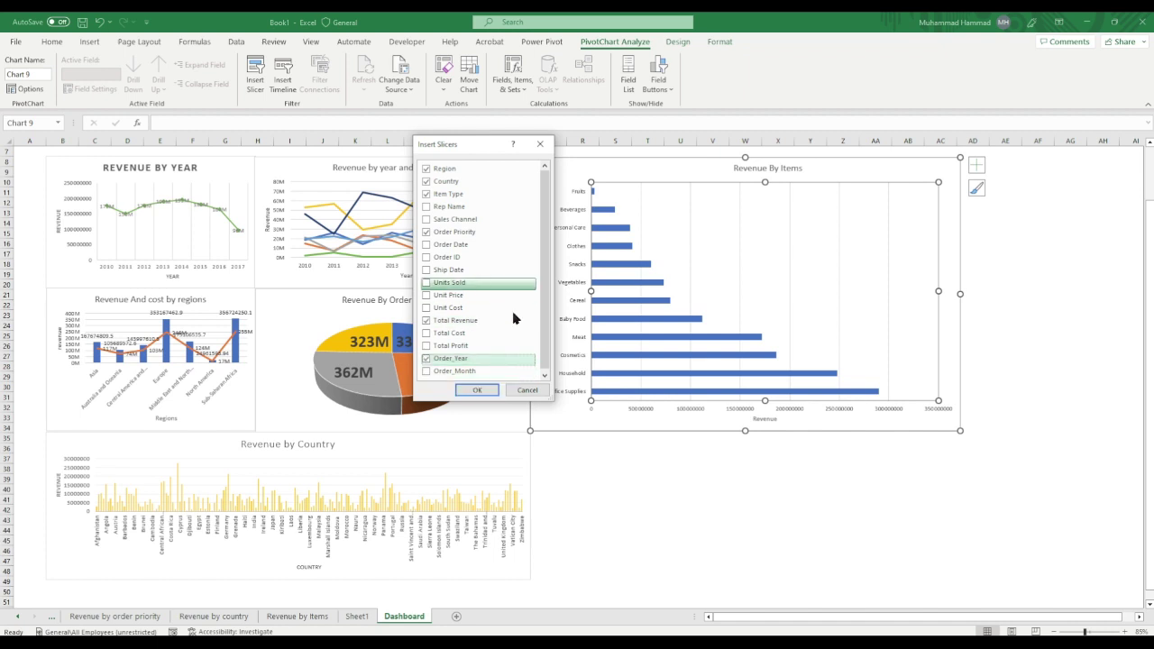
Step: Insert the six slicers and line up Order_Year and Total Revenue side by side below the charts
{"action": "left_click", "coordinate": [475, 391]}
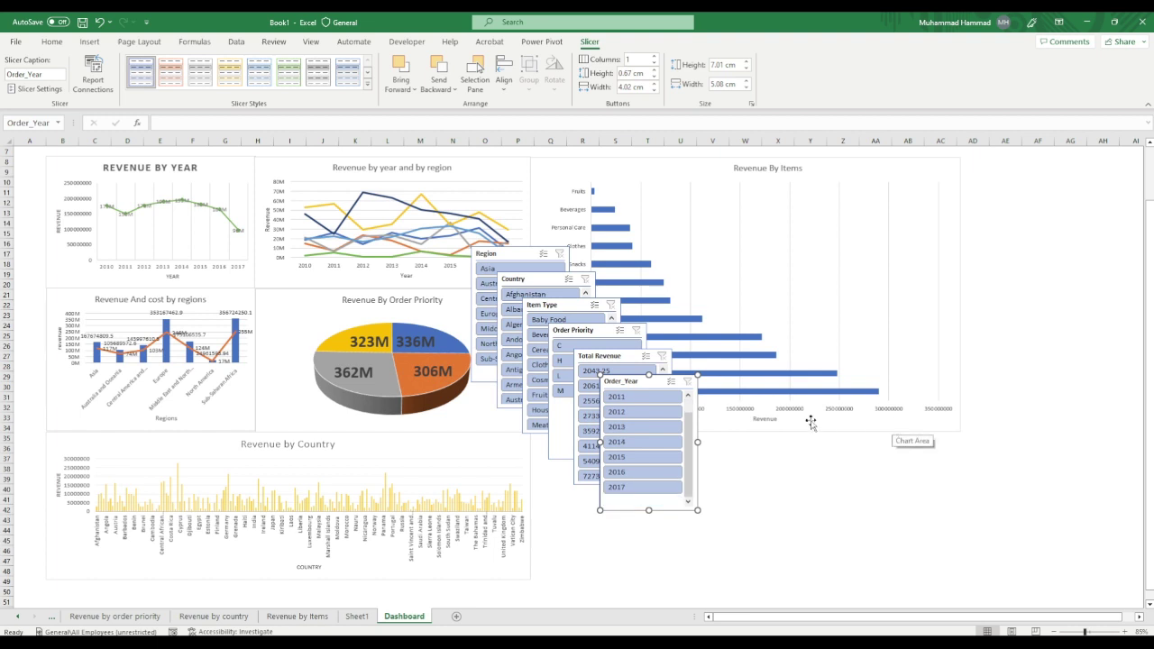
{"action": "left_click_drag", "start_coordinate": [655, 380], "coordinate": [590, 440]}
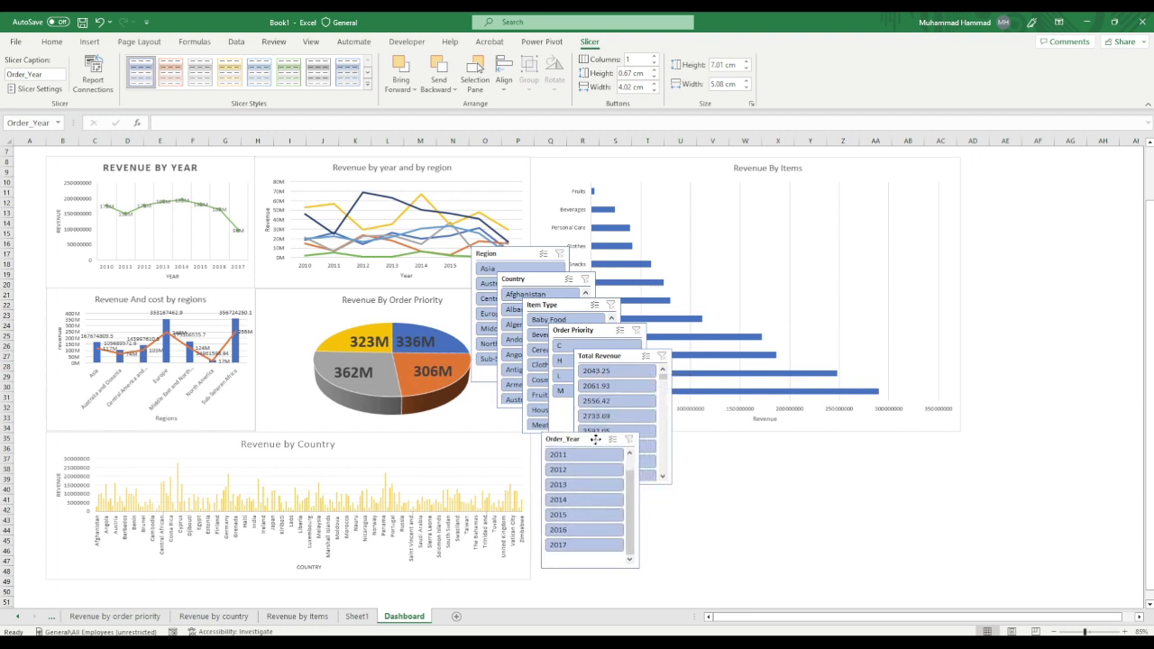
{"action": "left_click_drag", "start_coordinate": [616, 356], "coordinate": [673, 439]}
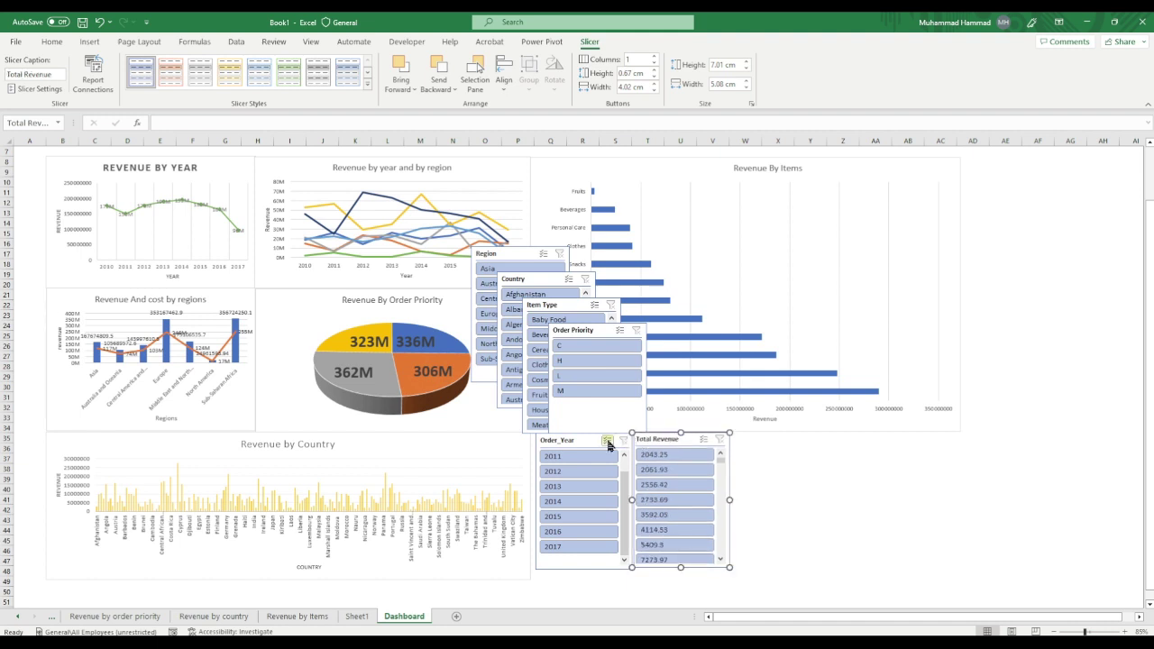
{"action": "left_click_drag", "start_coordinate": [590, 439], "coordinate": [585, 441]}
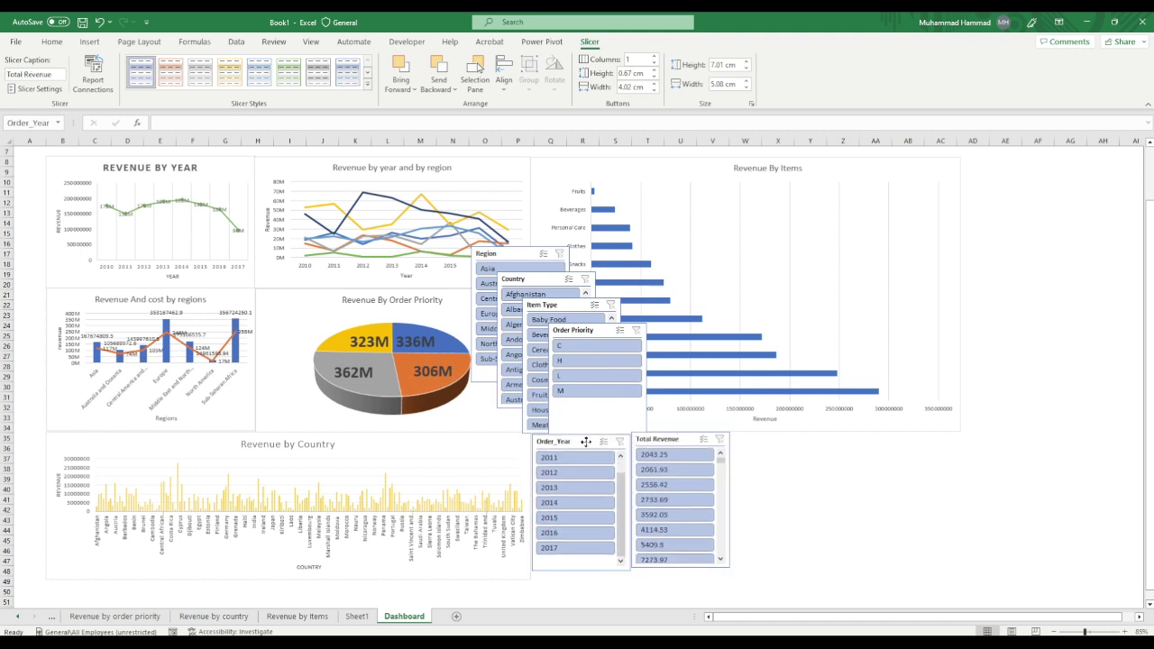
{"action": "left_click_drag", "start_coordinate": [656, 439], "coordinate": [659, 442]}
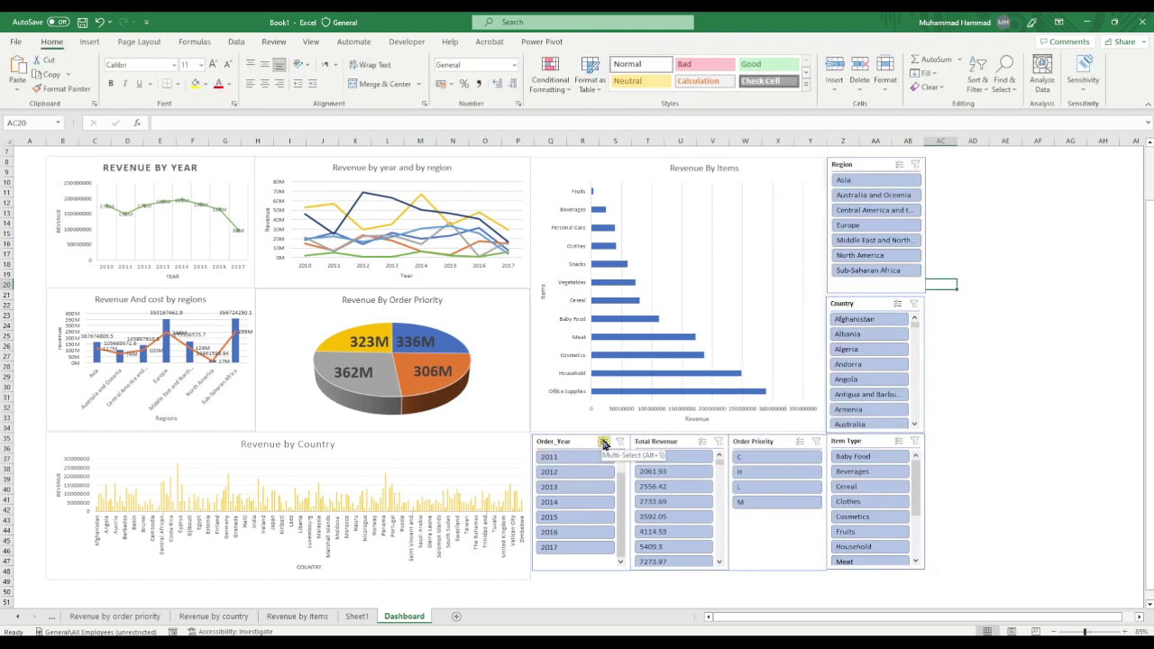
Step: Connect the Order_Year slicer to PivotTable4, PivotTable1 and PivotTable2
{"action": "left_click", "coordinate": [604, 442]}
{"action": "right_click", "coordinate": [605, 442]}
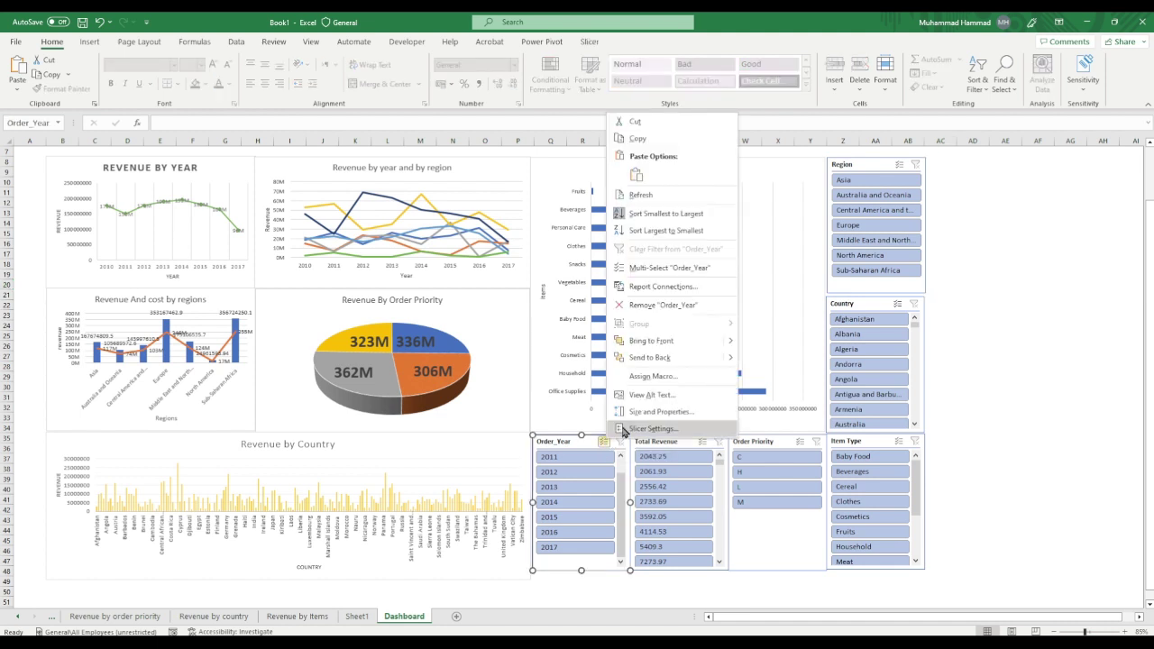
{"action": "left_click", "coordinate": [689, 288]}
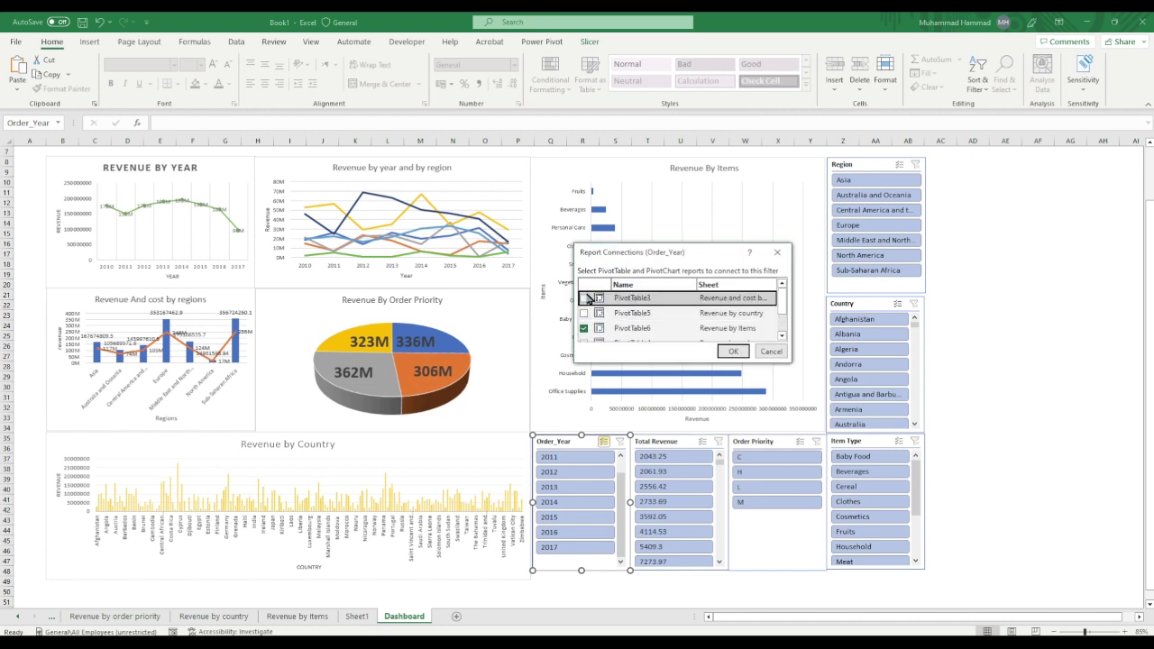
{"action": "scroll", "coordinate": [587, 305], "scroll_direction": "down", "scroll_amount": 2}
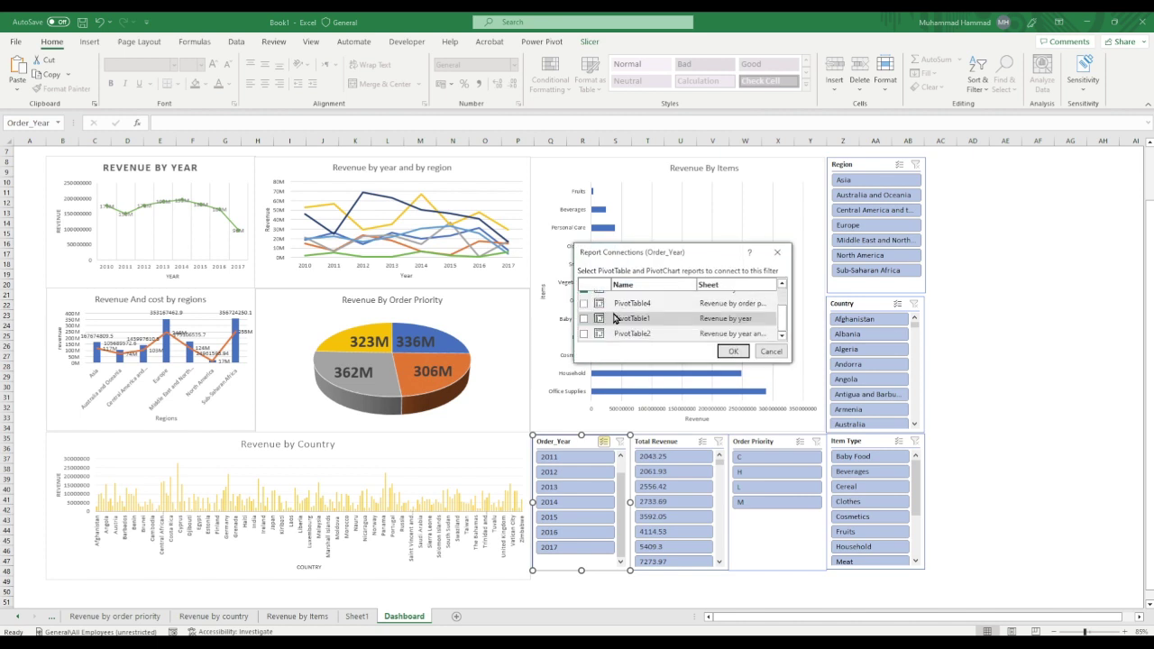
{"action": "left_click", "coordinate": [585, 304]}
{"action": "left_click", "coordinate": [584, 318]}
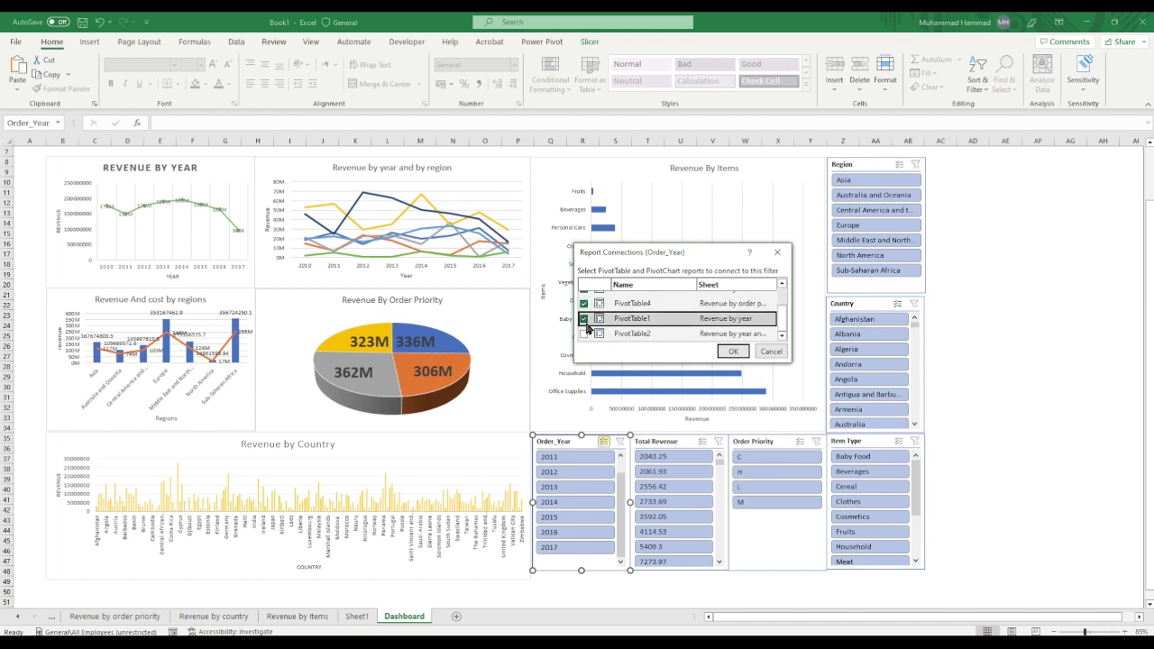
{"action": "left_click", "coordinate": [584, 334]}
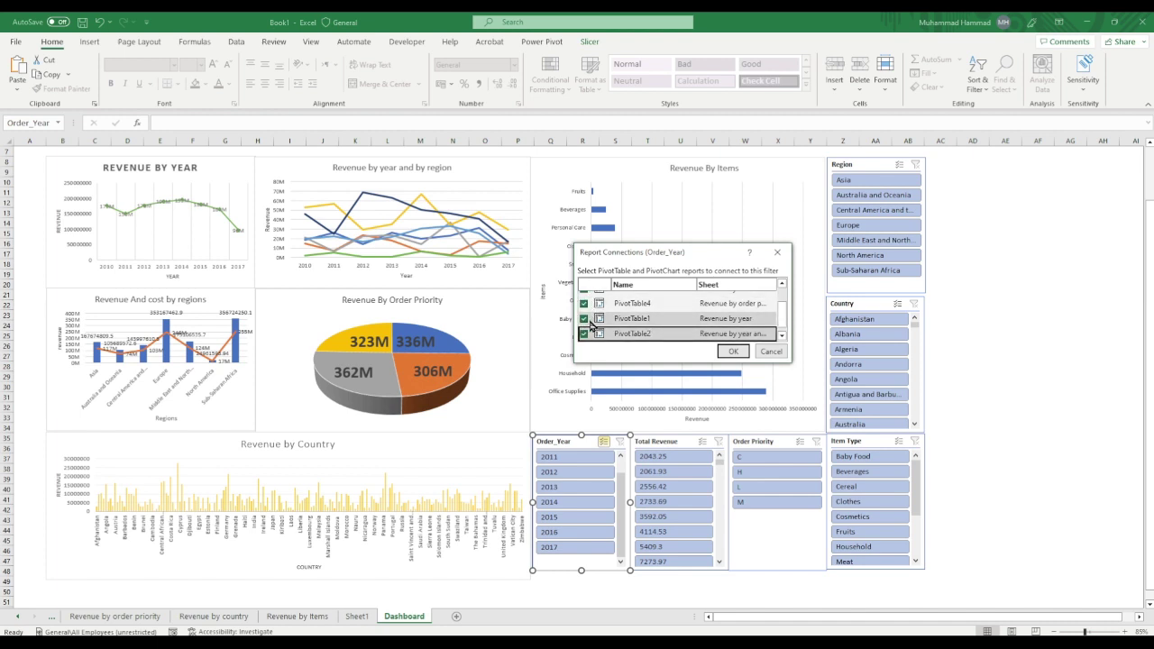
{"action": "left_click", "coordinate": [732, 350]}
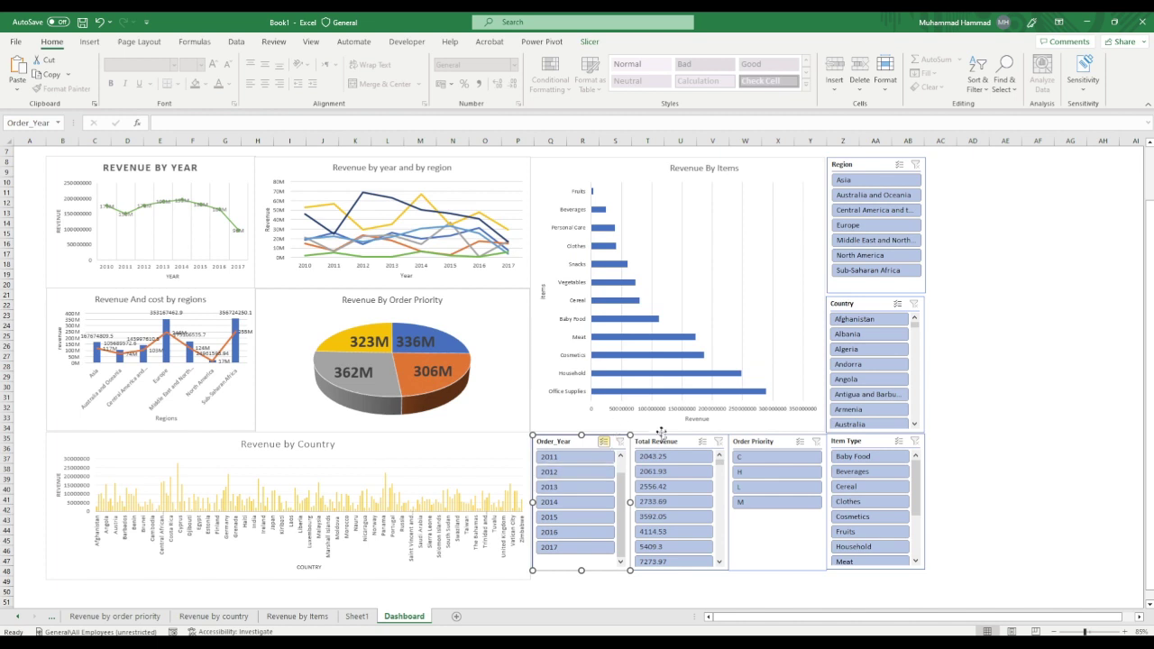
Step: Connect the Total Revenue slicer to PivotTable3, PivotTable4, PivotTable1 and PivotTable2
{"action": "right_click", "coordinate": [704, 442]}
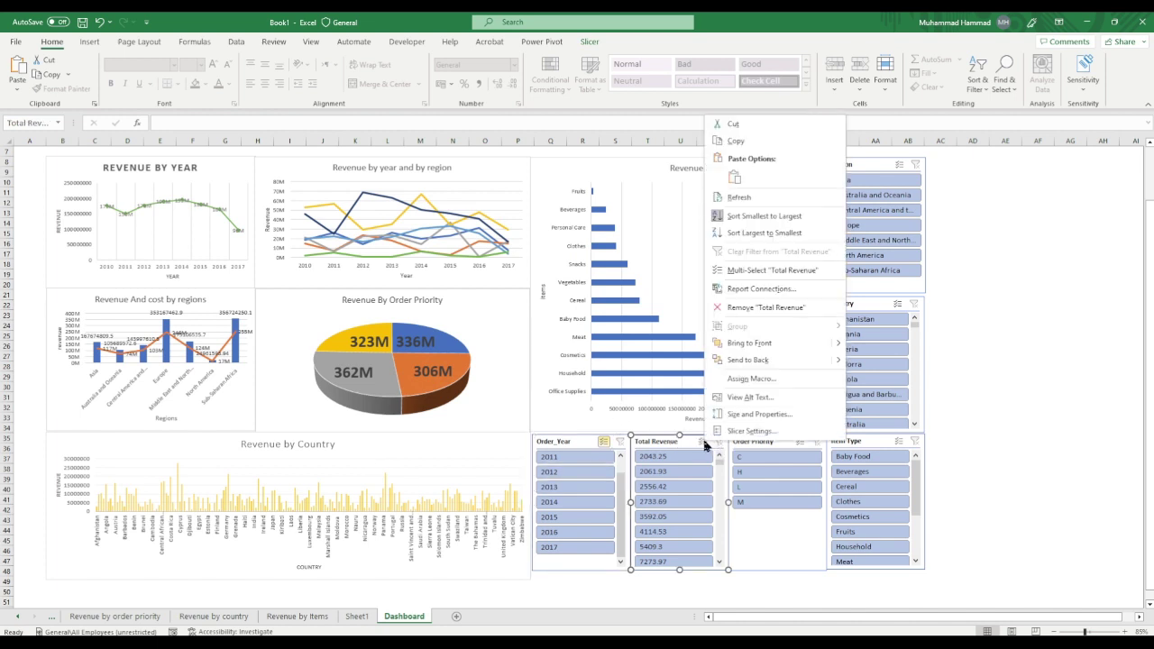
{"action": "left_click", "coordinate": [757, 289]}
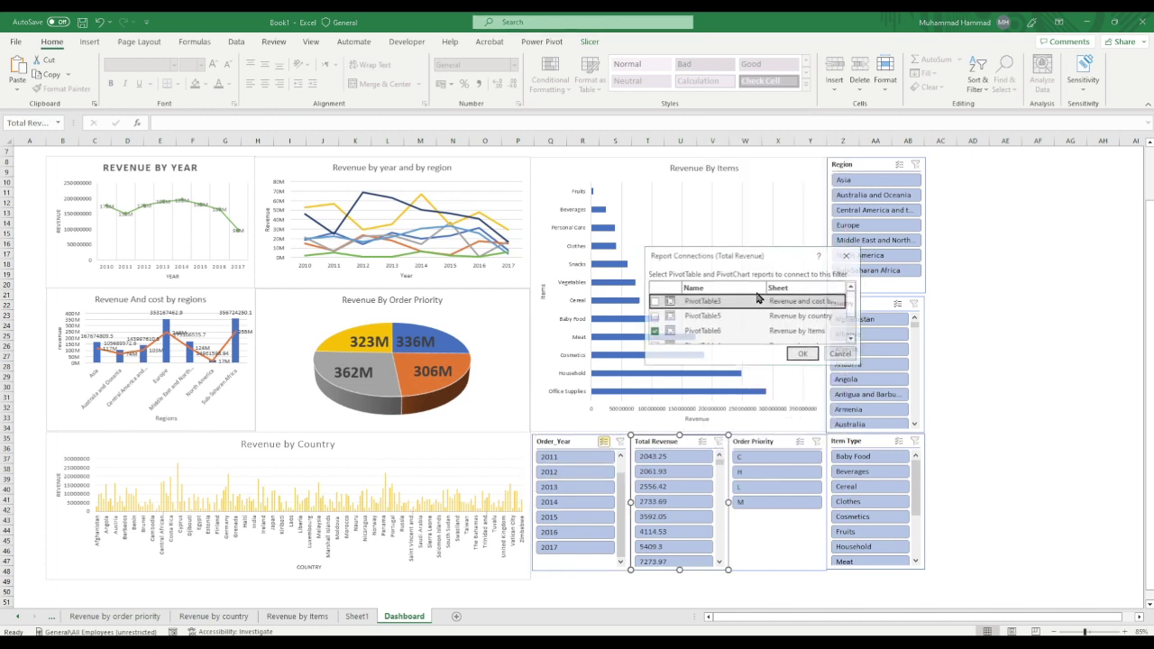
{"action": "left_click", "coordinate": [654, 316]}
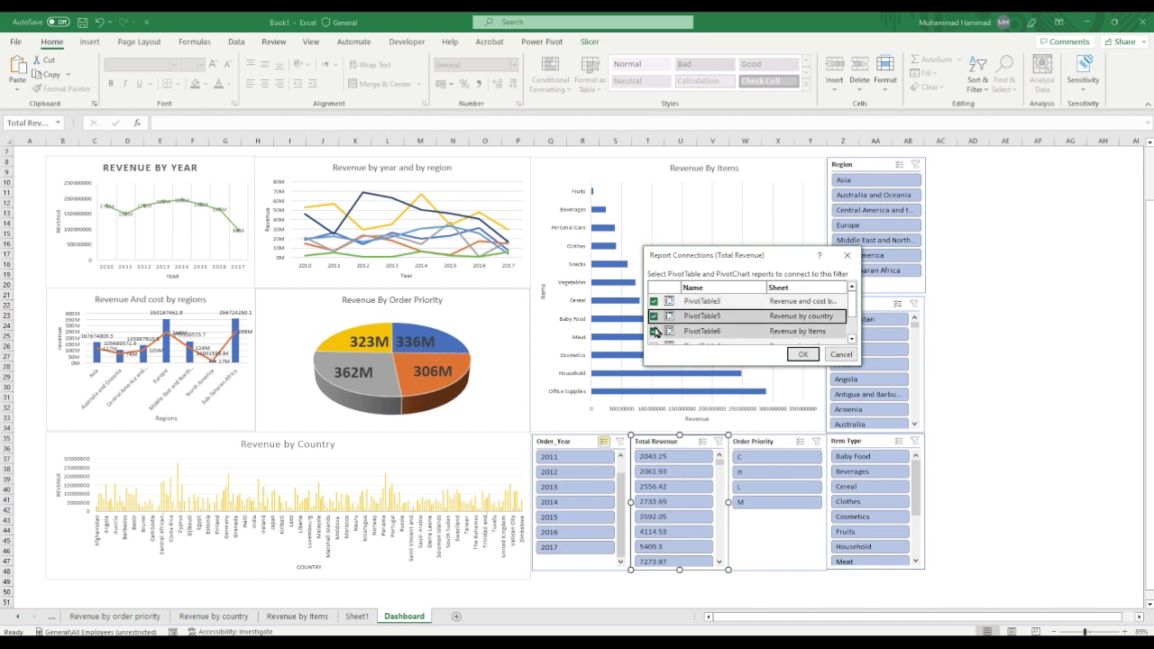
{"action": "scroll", "coordinate": [661, 305], "scroll_direction": "down", "scroll_amount": 1}
{"action": "left_click", "coordinate": [653, 306]}
{"action": "left_click", "coordinate": [654, 321]}
{"action": "left_click", "coordinate": [654, 336]}
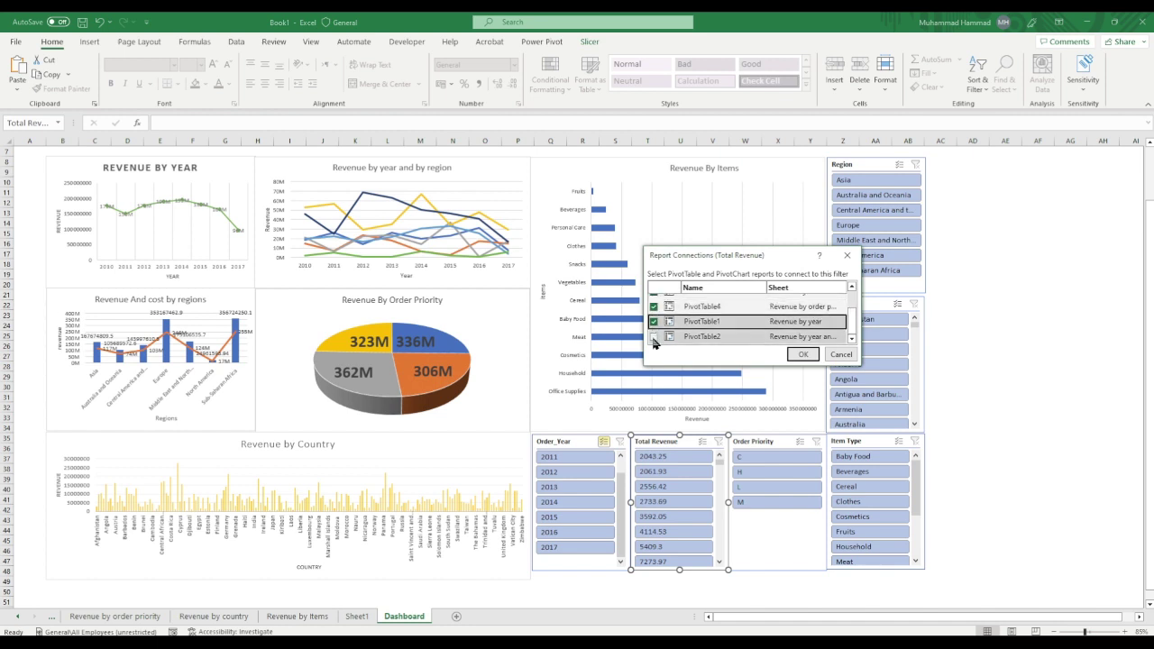
{"action": "left_click", "coordinate": [801, 354]}
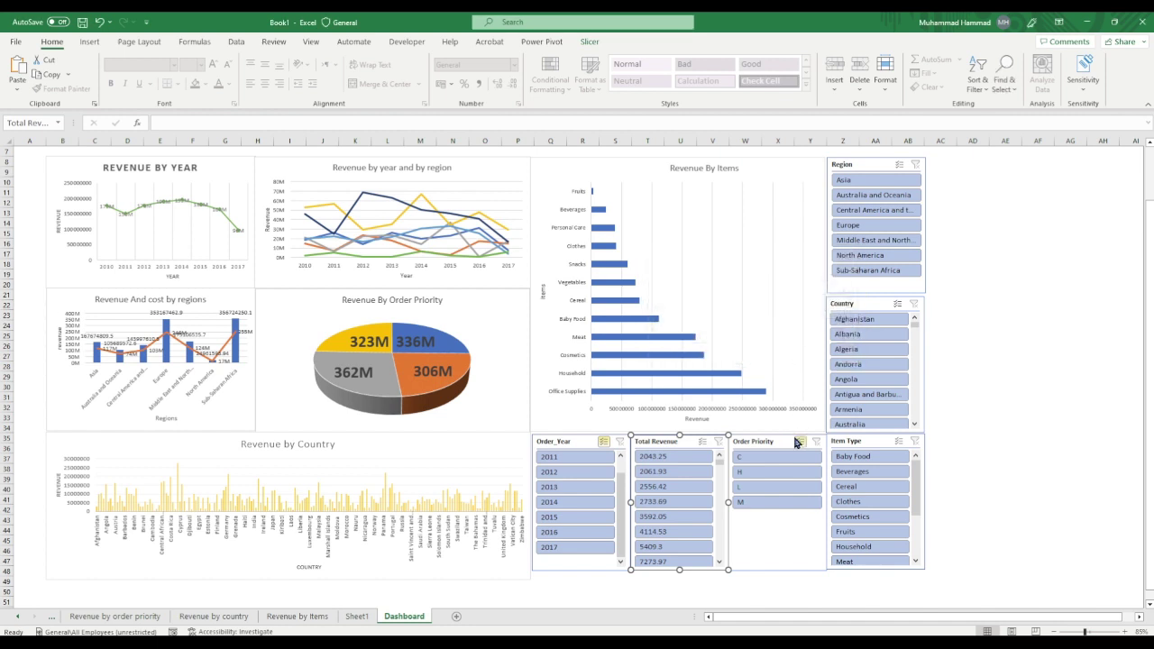
{"action": "left_click", "coordinate": [794, 436]}
{"action": "right_click", "coordinate": [795, 436]}
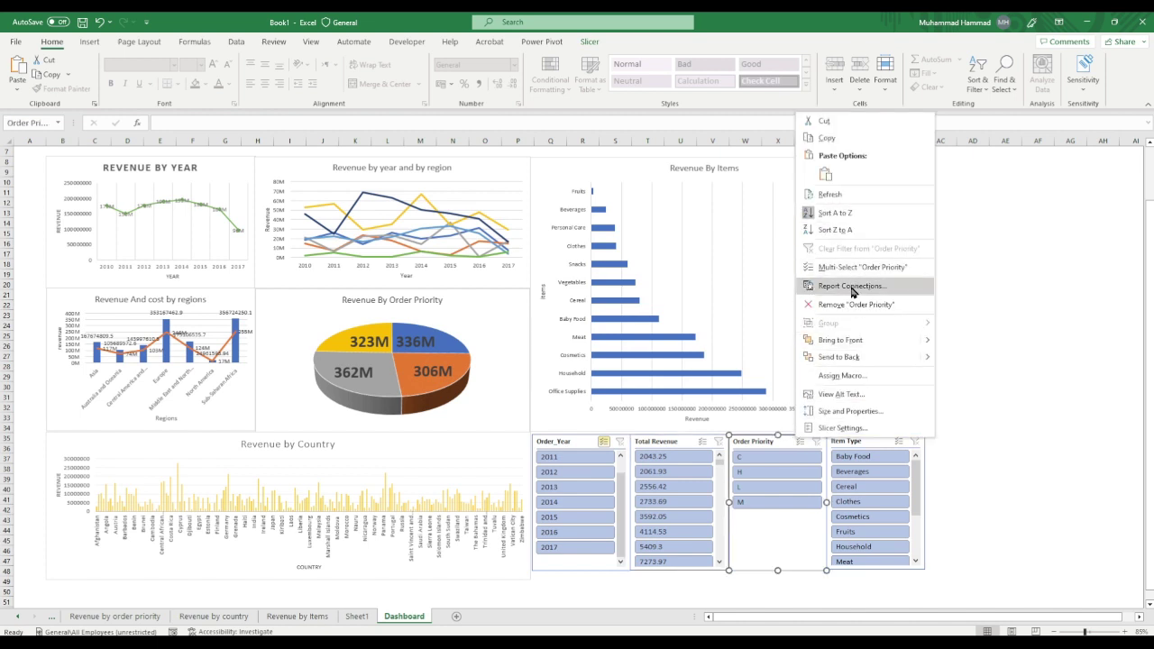
Step: Connect the Order Priority slicer to PivotTable4, PivotTable1 and PivotTable2
{"action": "left_click", "coordinate": [852, 285]}
{"action": "left_click", "coordinate": [748, 310]}
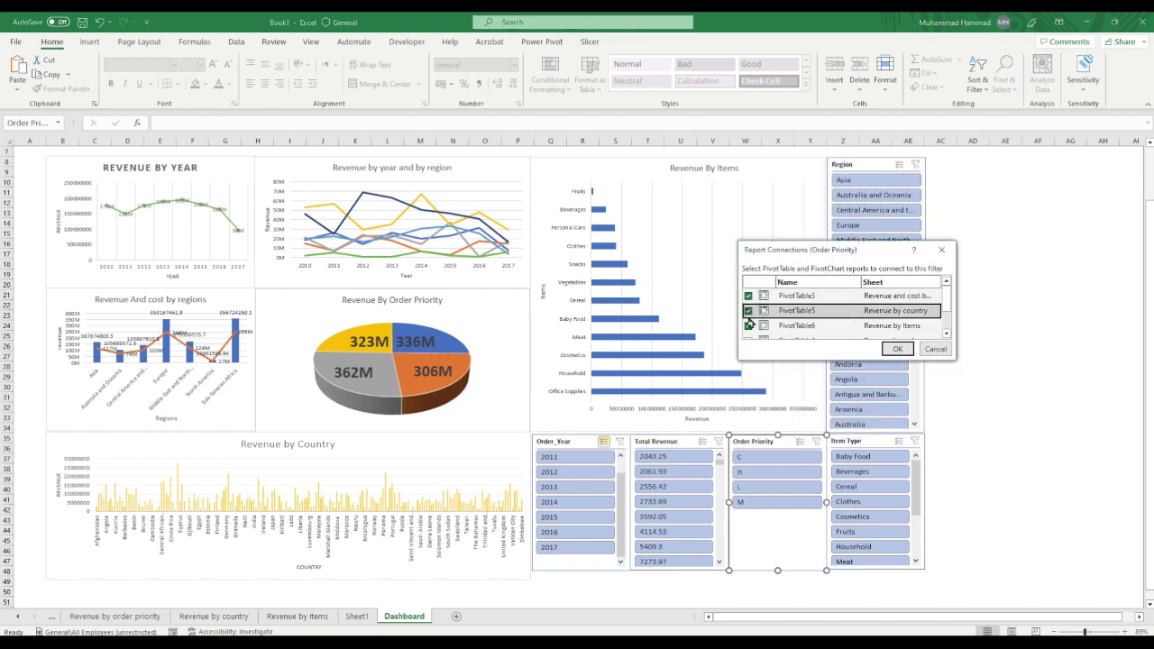
{"action": "scroll", "coordinate": [749, 316], "scroll_direction": "down", "scroll_amount": 1}
{"action": "left_click", "coordinate": [748, 301]}
{"action": "left_click", "coordinate": [748, 316]}
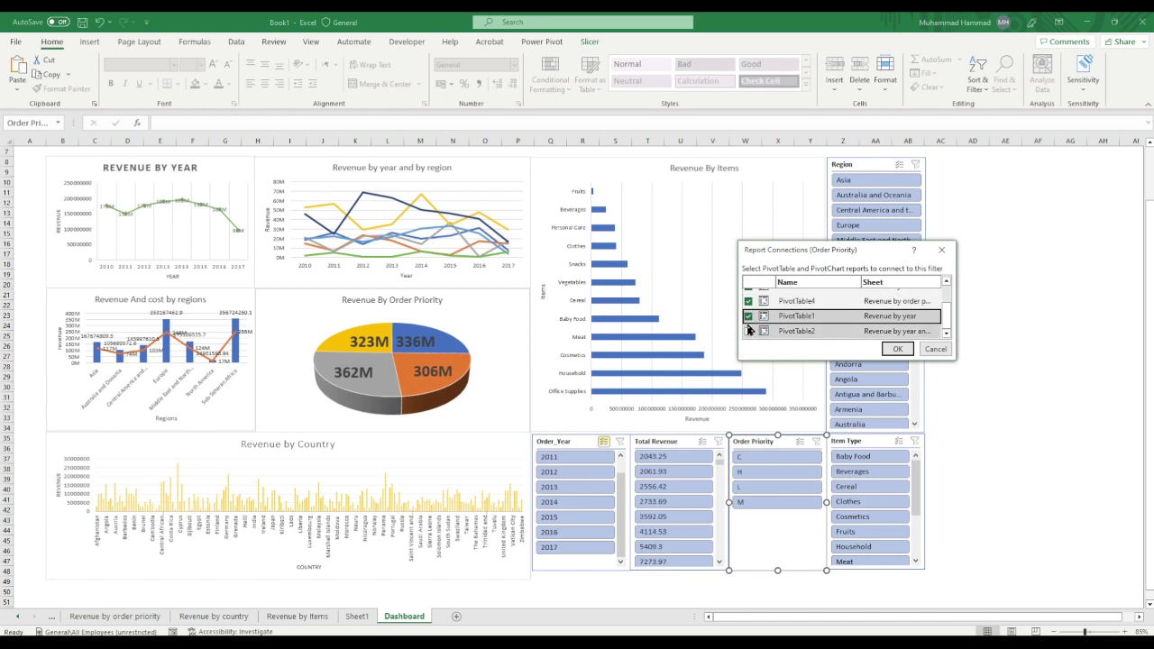
{"action": "left_click", "coordinate": [748, 331]}
{"action": "left_click", "coordinate": [896, 349]}
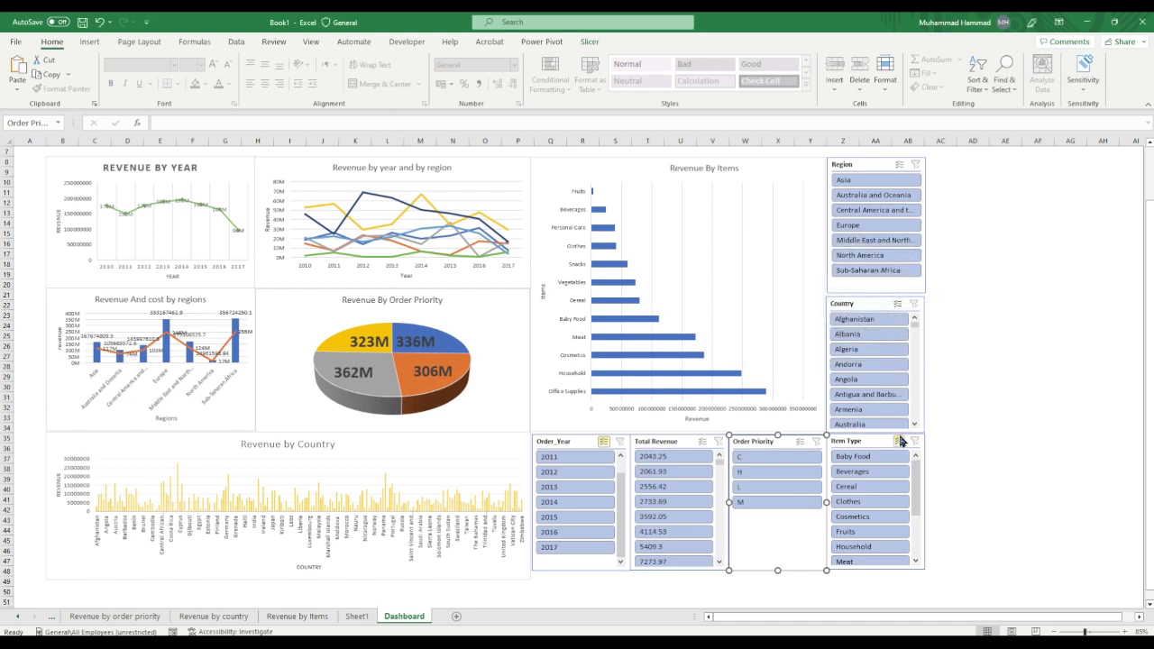
Step: Connect the Item Type slicer to PivotTable3, 5, 4, 1 and 2
{"action": "right_click", "coordinate": [902, 438]}
{"action": "left_click", "coordinate": [935, 286]}
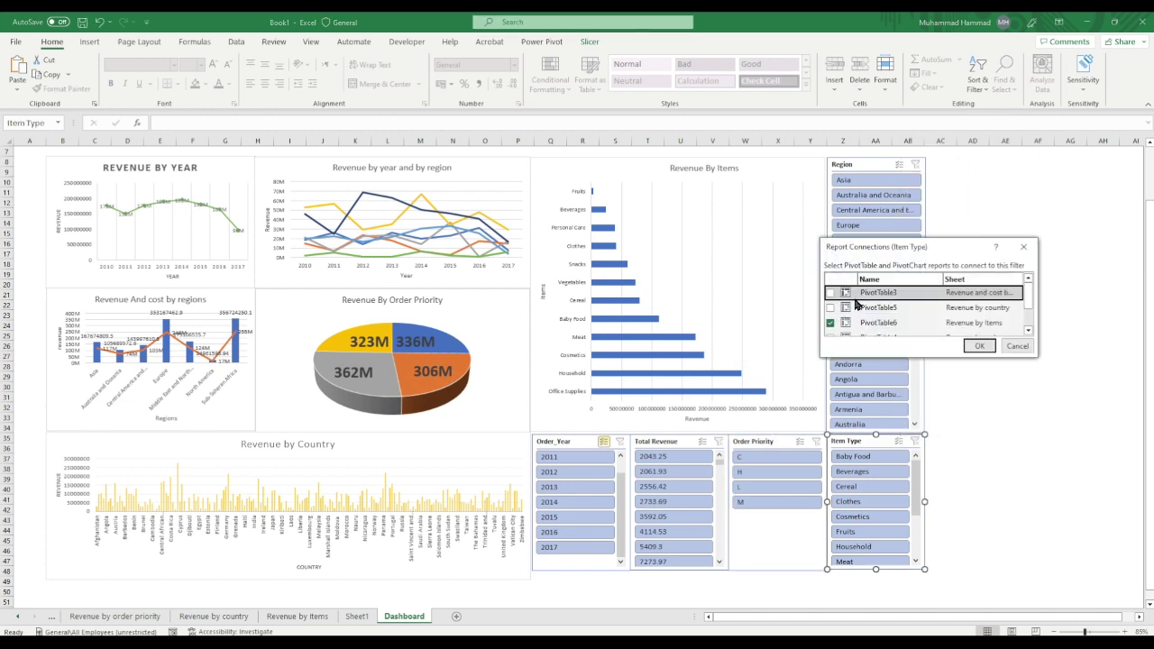
{"action": "left_click", "coordinate": [830, 293]}
{"action": "left_click", "coordinate": [831, 308]}
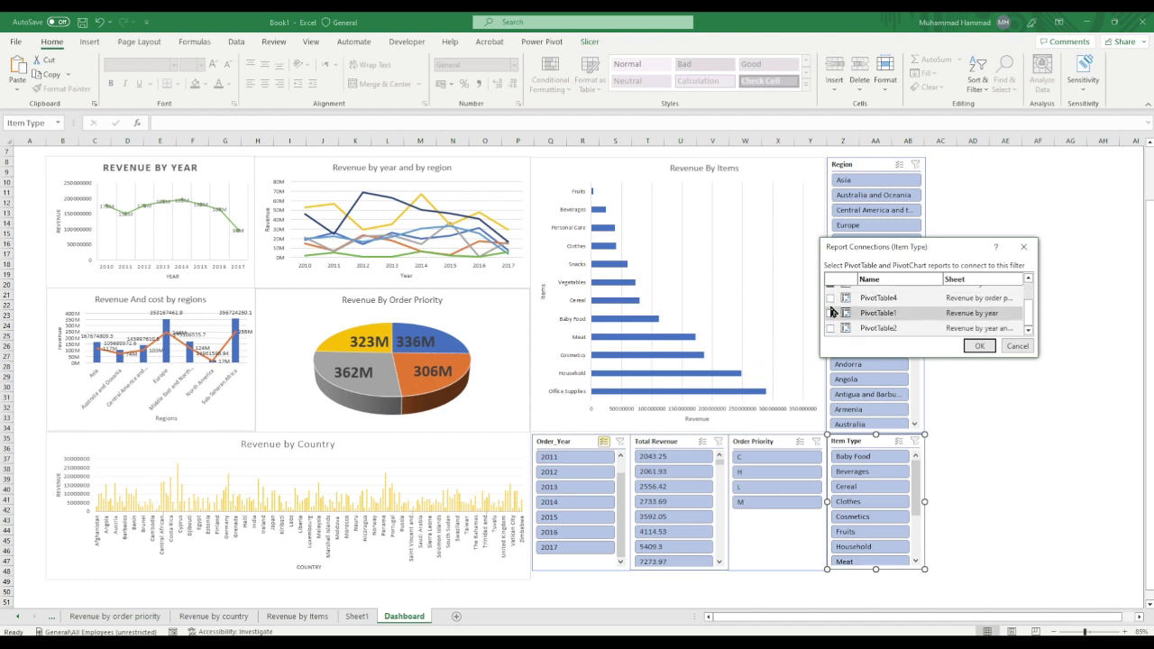
{"action": "scroll", "coordinate": [831, 306], "scroll_direction": "down", "scroll_amount": 2}
{"action": "left_click", "coordinate": [830, 297]}
{"action": "left_click", "coordinate": [831, 313]}
{"action": "left_click", "coordinate": [830, 328]}
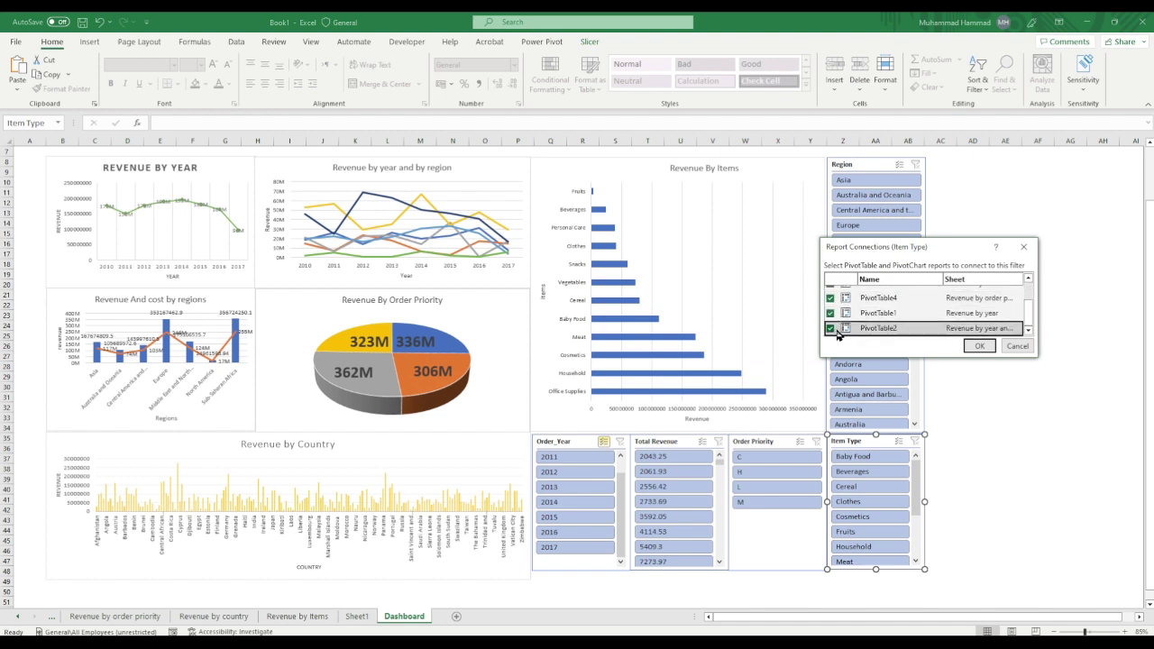
{"action": "left_click", "coordinate": [979, 346]}
Step: Connect the Country slicer to PivotTable4, PivotTable1 and PivotTable2
{"action": "right_click", "coordinate": [895, 307]}
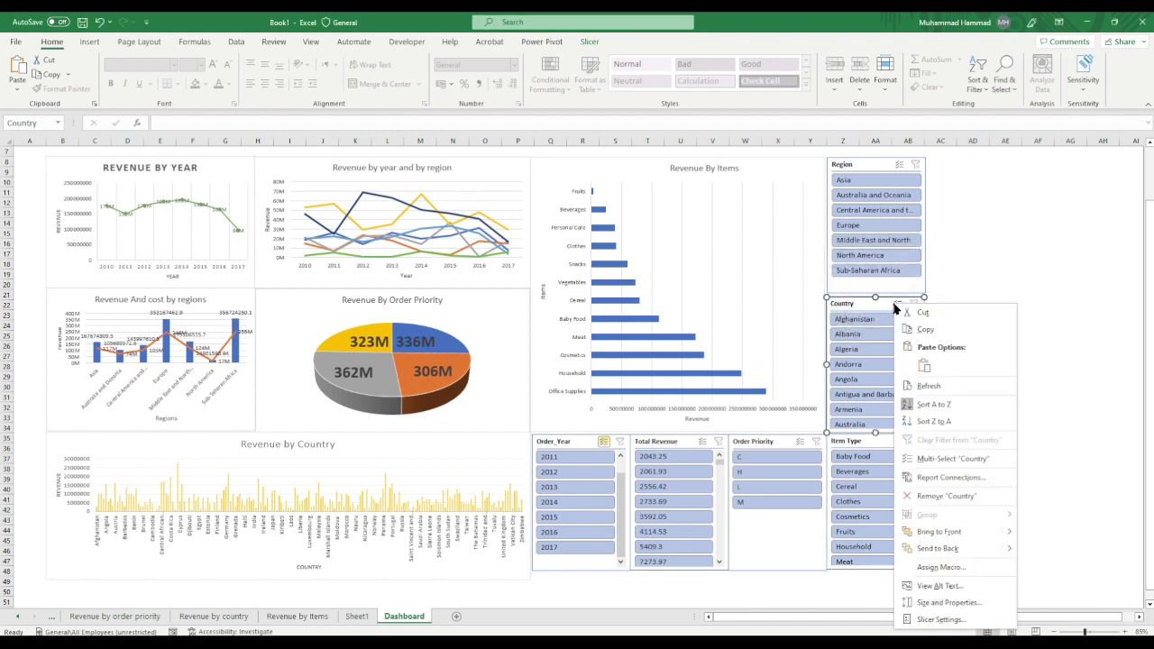
{"action": "left_click", "coordinate": [958, 476]}
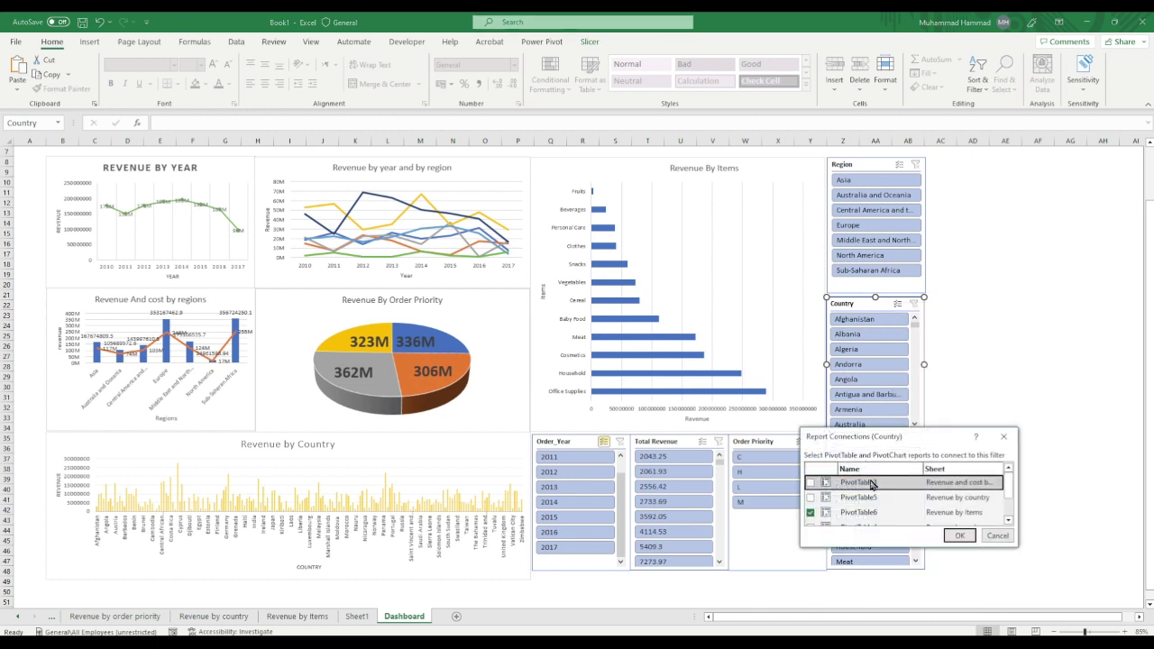
{"action": "scroll", "coordinate": [815, 501], "scroll_direction": "down", "scroll_amount": 2}
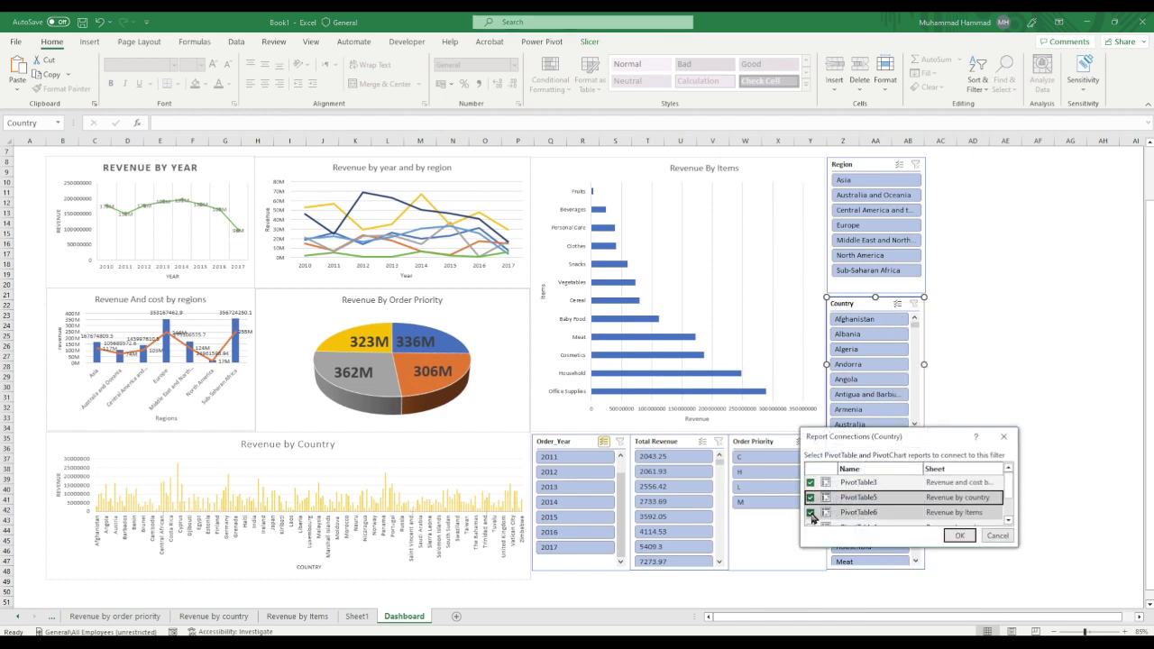
{"action": "left_click", "coordinate": [811, 488]}
{"action": "left_click", "coordinate": [811, 502]}
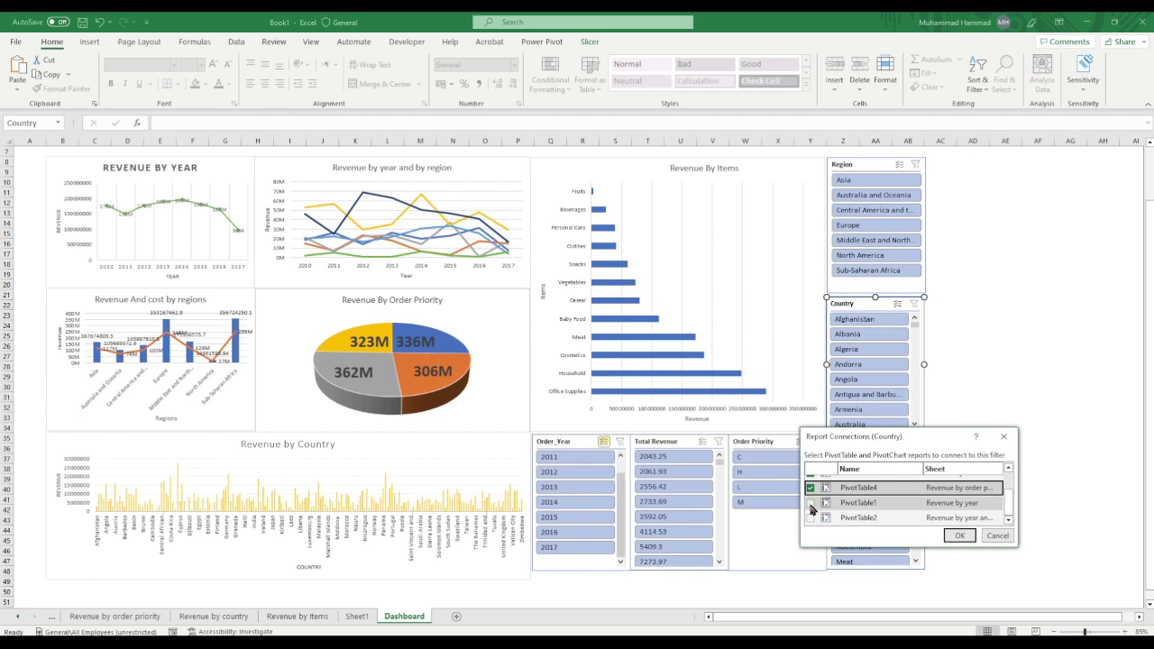
{"action": "left_click", "coordinate": [810, 517]}
{"action": "left_click", "coordinate": [957, 534]}
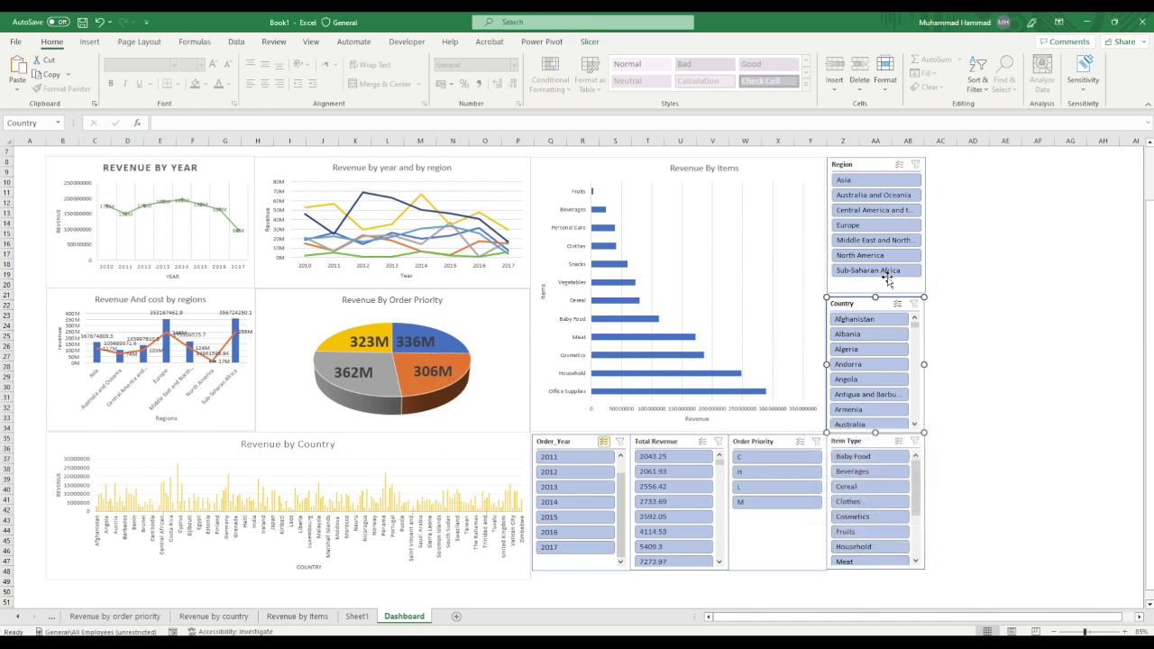
Step: Connect the Region slicer to PivotTable5, 4, 1 and 2
{"action": "right_click", "coordinate": [898, 168]}
{"action": "left_click", "coordinate": [934, 348]}
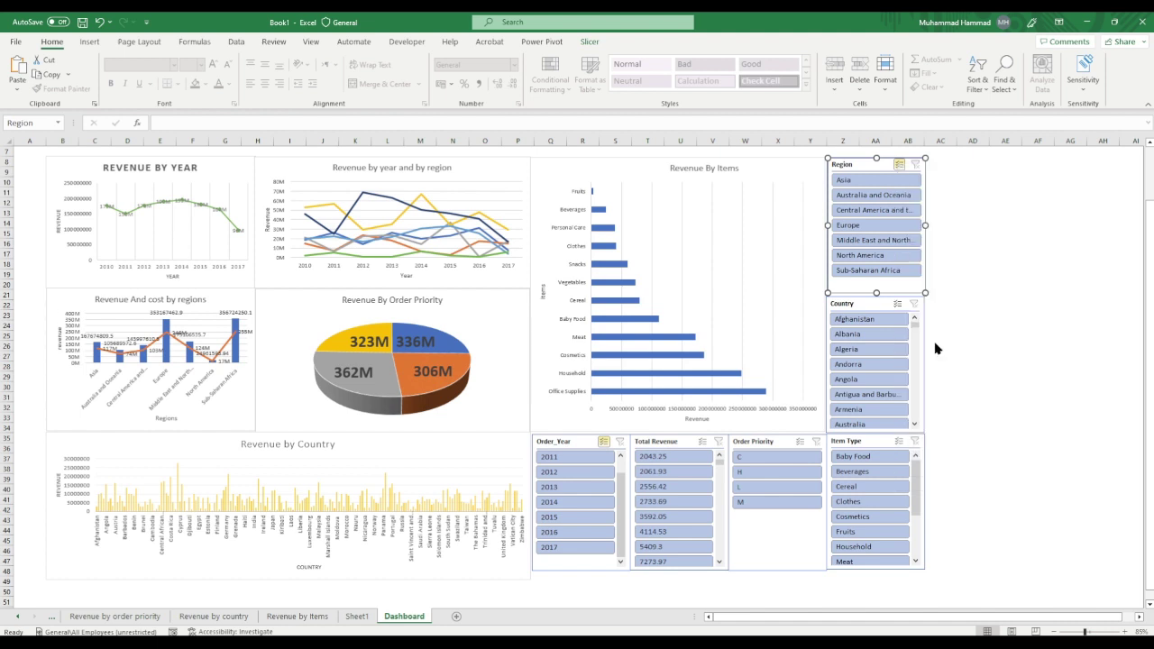
{"action": "left_click", "coordinate": [832, 352]}
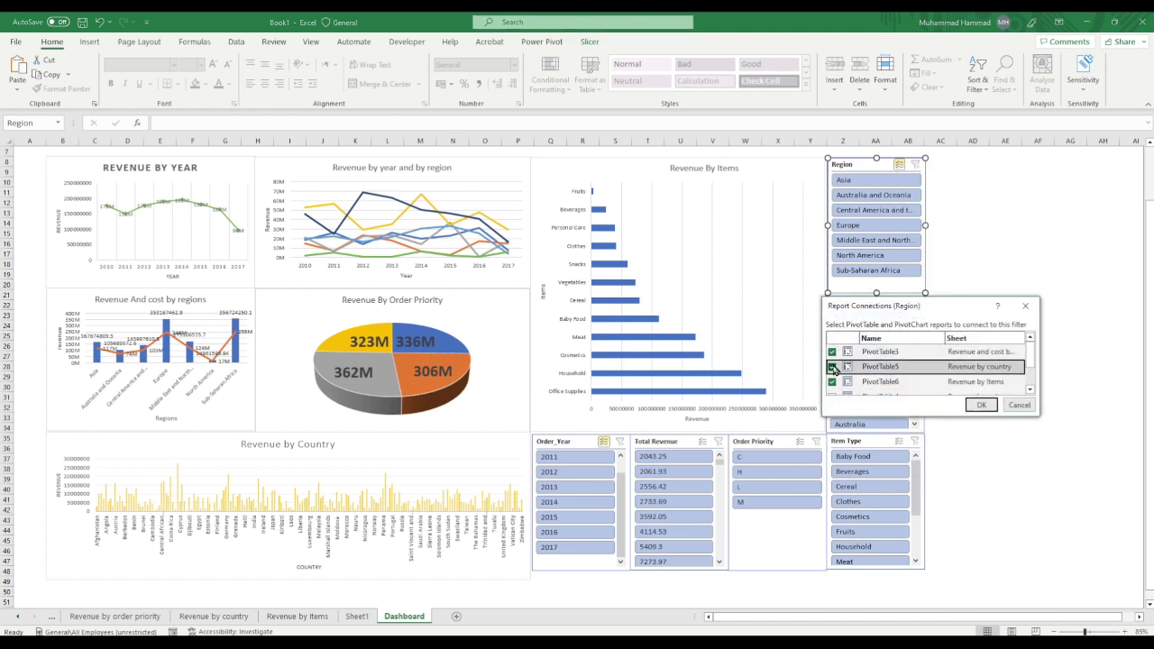
{"action": "scroll", "coordinate": [835, 370], "scroll_direction": "down", "scroll_amount": 2}
{"action": "left_click", "coordinate": [832, 357]}
{"action": "left_click", "coordinate": [833, 372]}
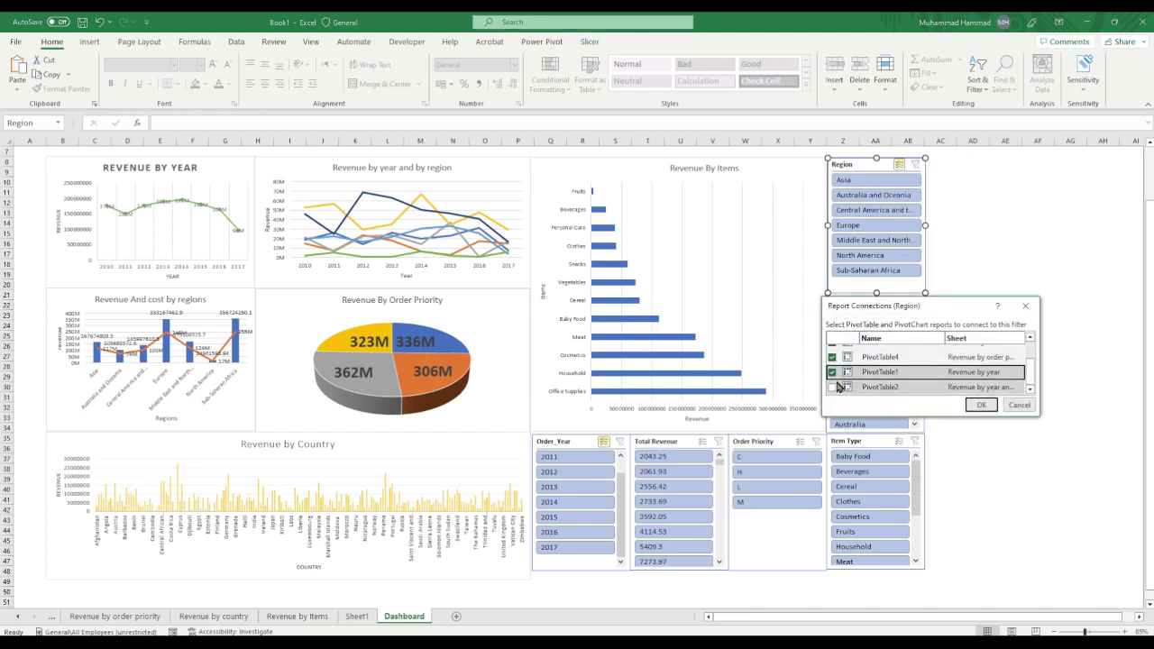
{"action": "left_click", "coordinate": [832, 387]}
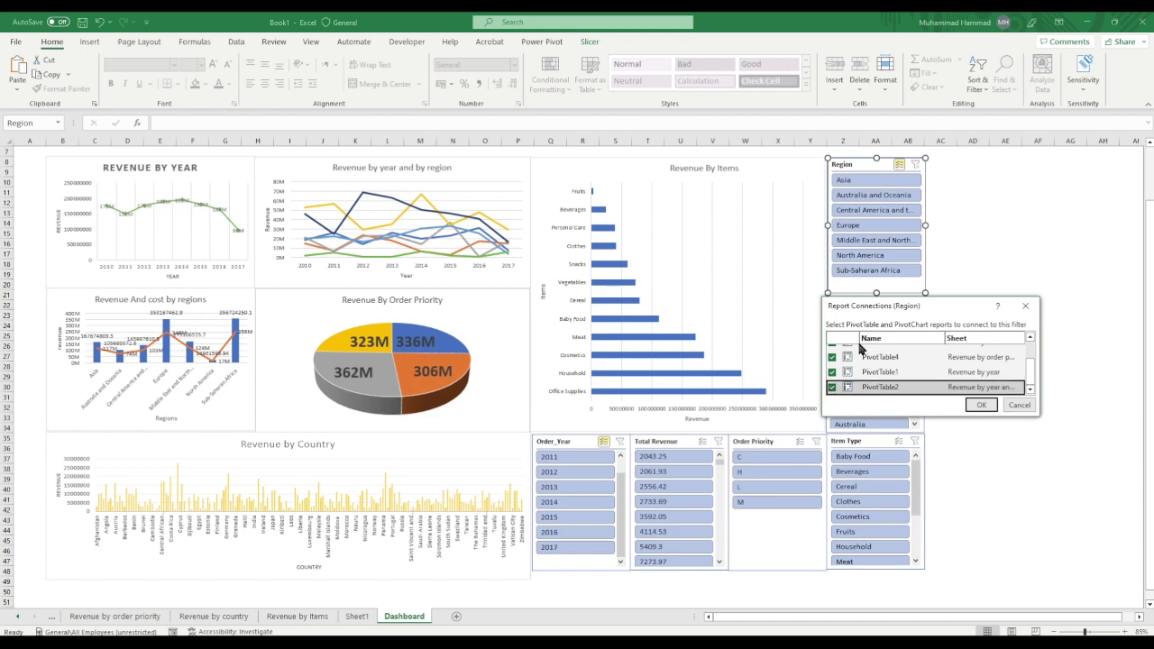
{"action": "left_click", "coordinate": [981, 405]}
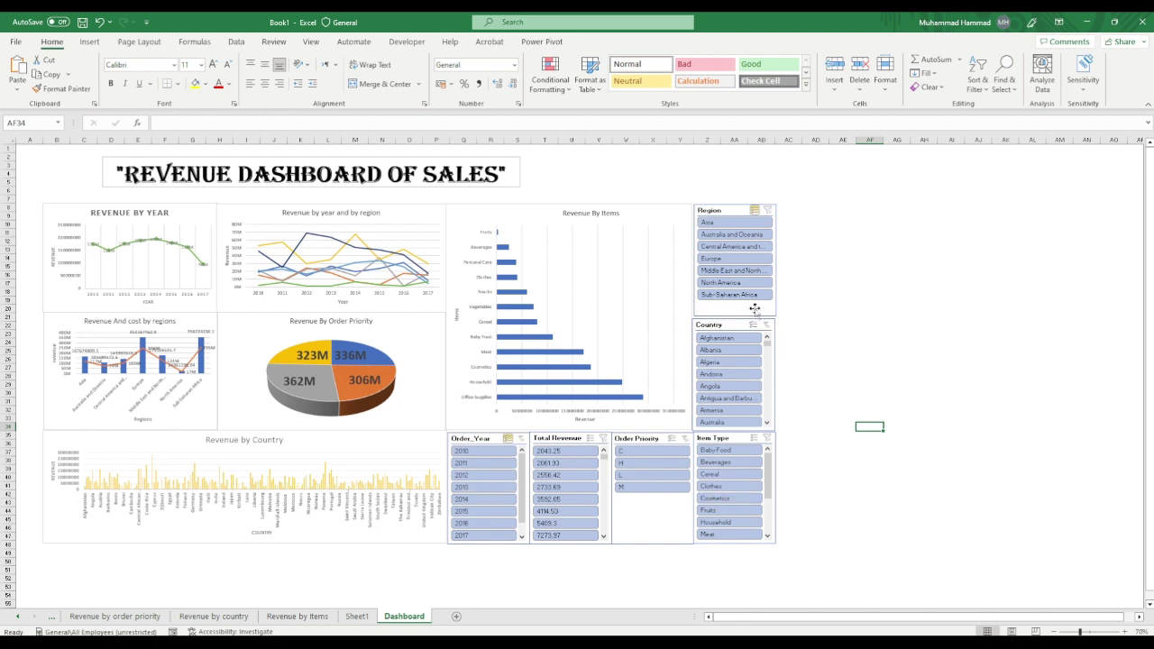
{"action": "left_click", "coordinate": [465, 453]}
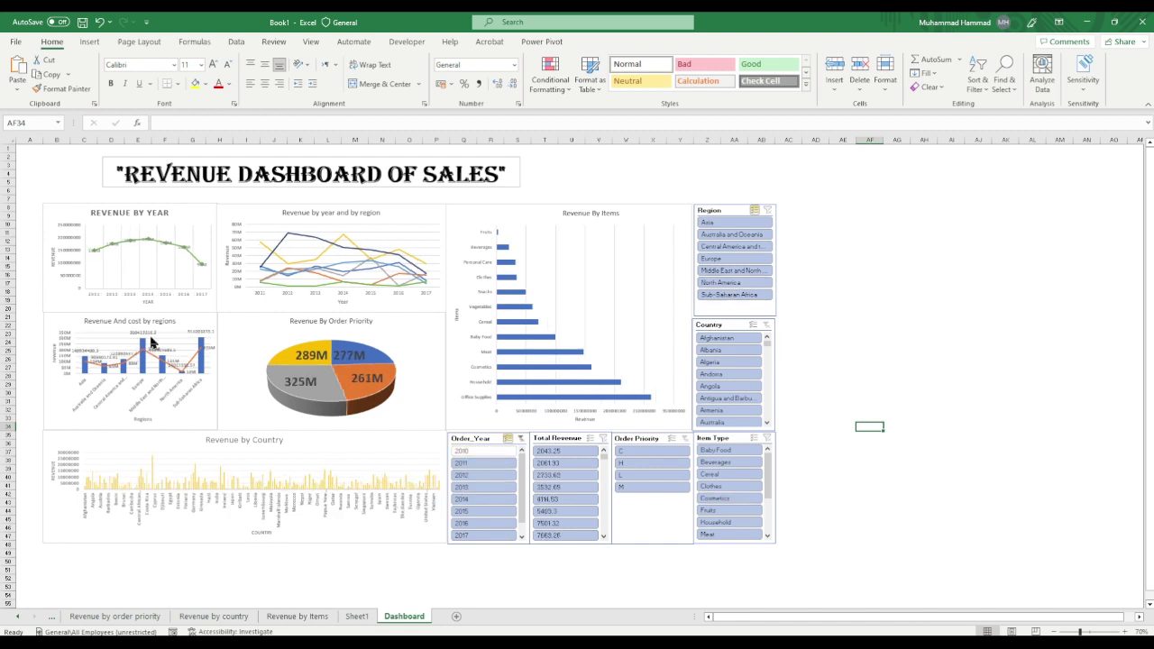
{"action": "left_click", "coordinate": [492, 452]}
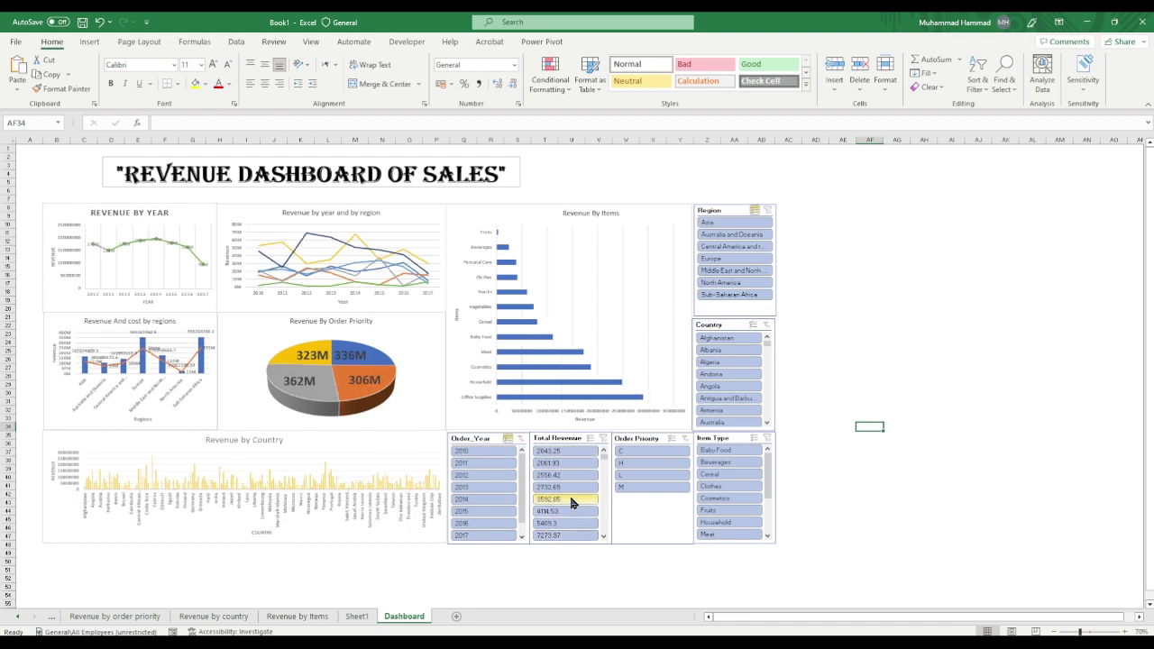
{"action": "left_click", "coordinate": [556, 455]}
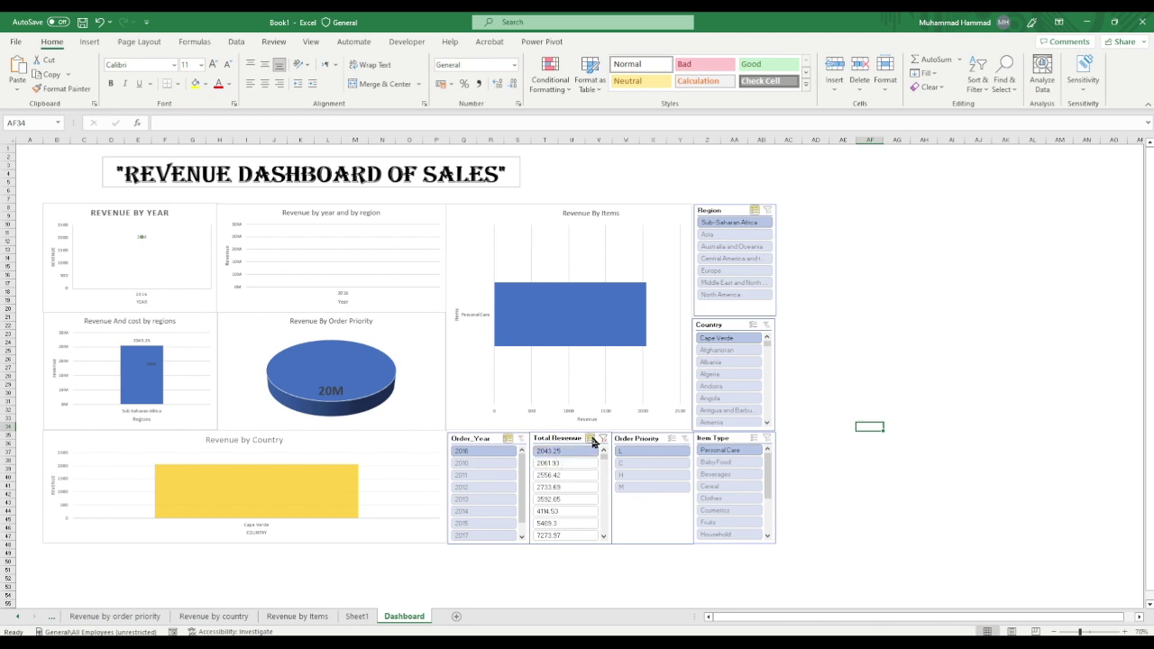
{"action": "left_click", "coordinate": [590, 454]}
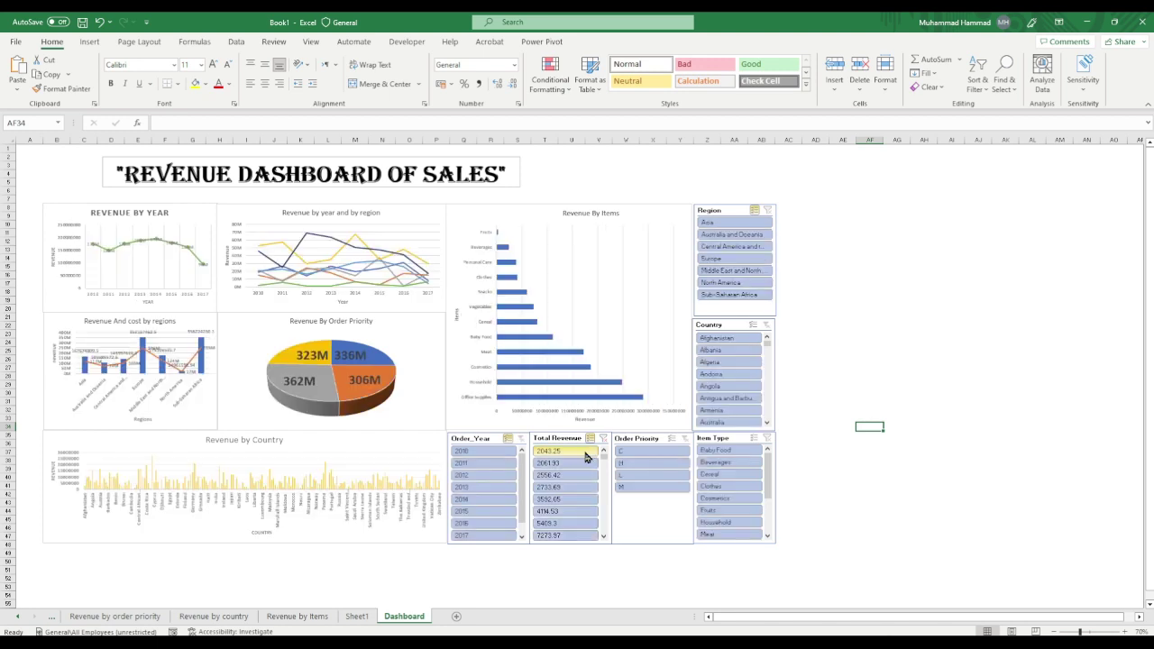
{"action": "left_click", "coordinate": [664, 464]}
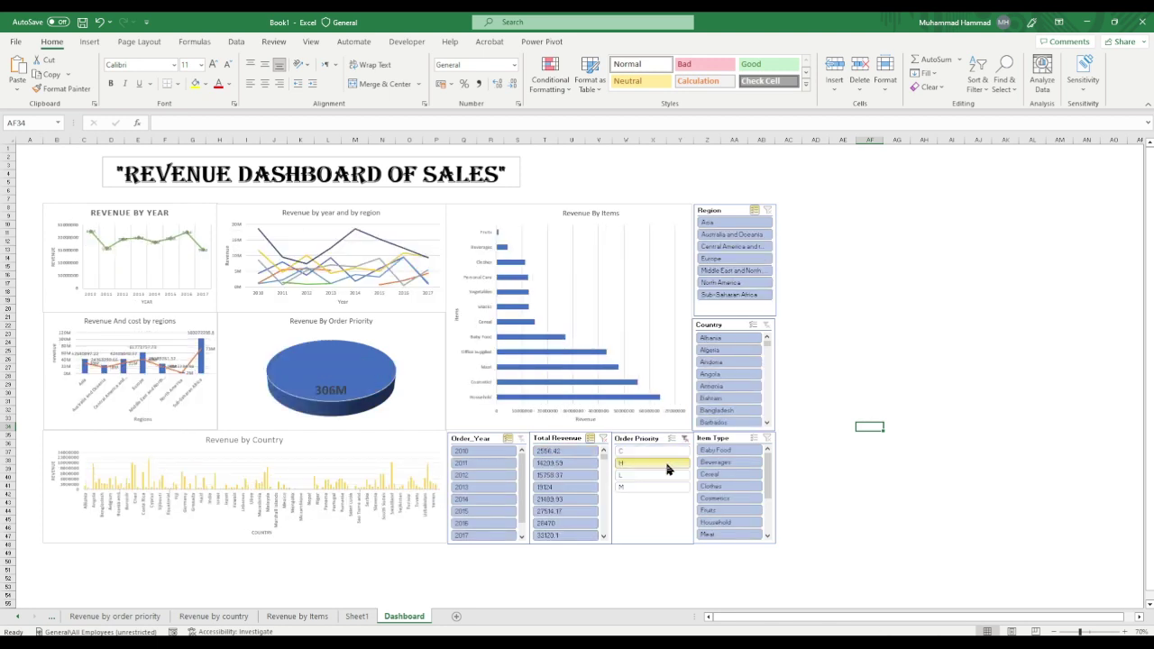
{"action": "left_click", "coordinate": [665, 459]}
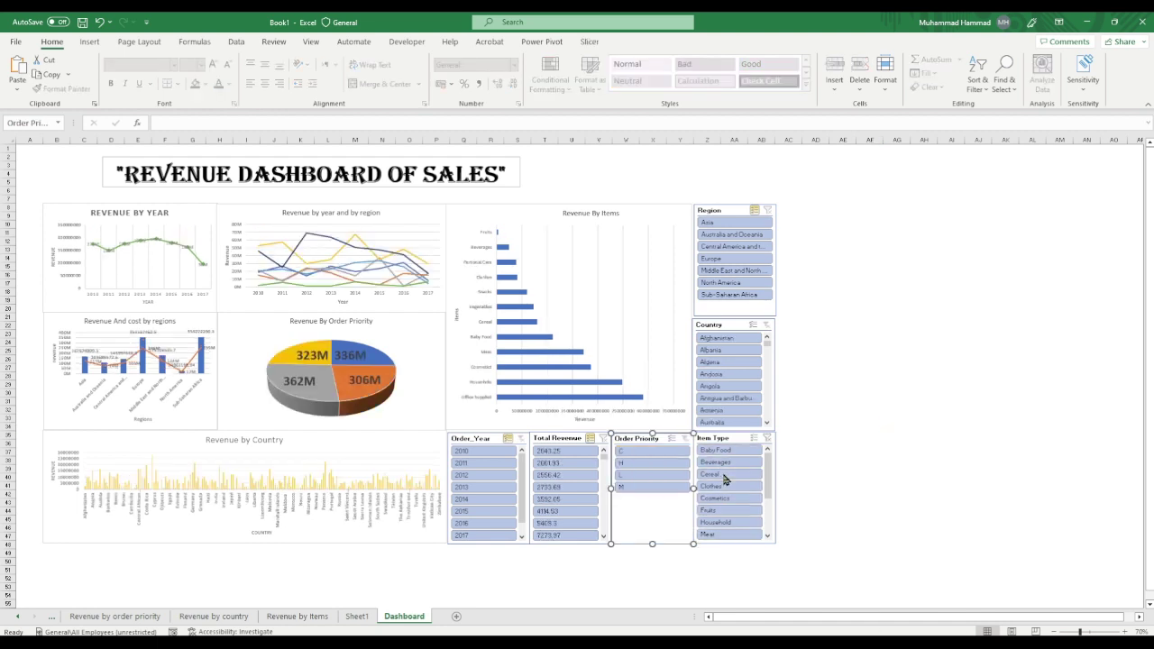
{"action": "left_click", "coordinate": [725, 476]}
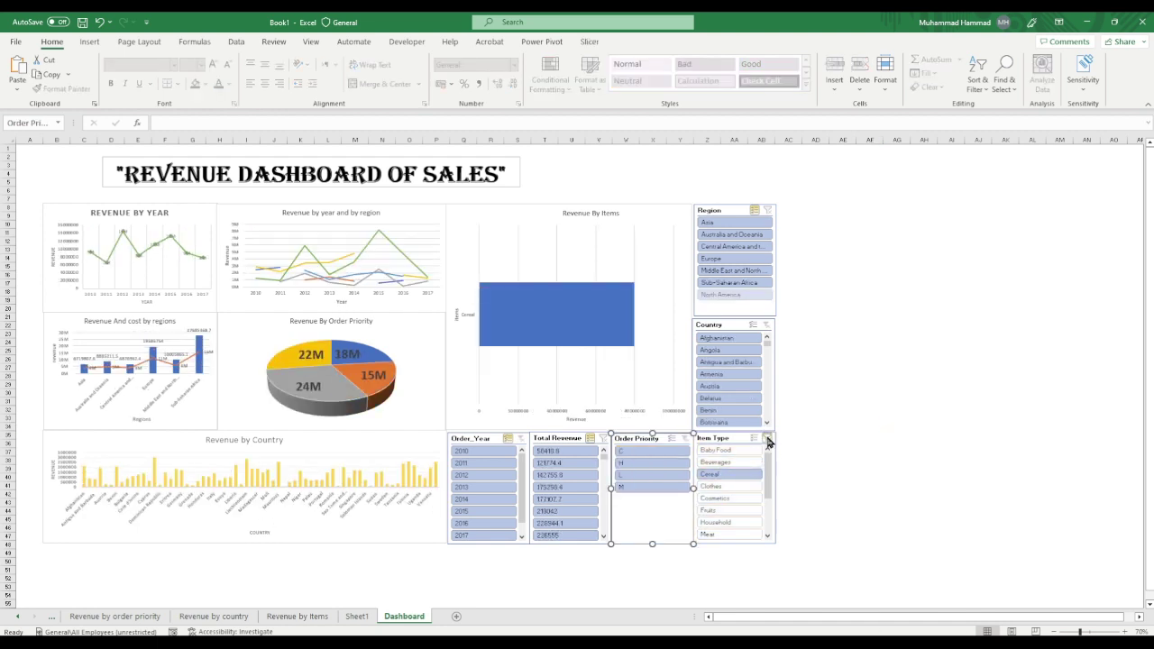
{"action": "left_click", "coordinate": [765, 438]}
{"action": "left_click", "coordinate": [721, 350]}
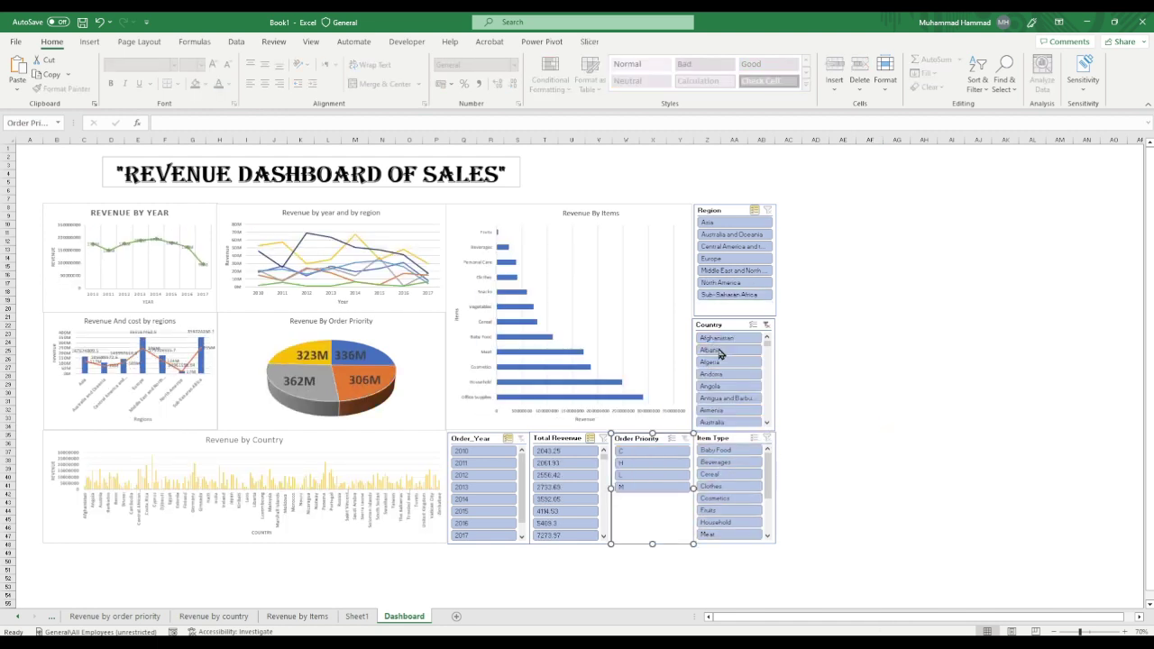
{"action": "left_click", "coordinate": [766, 324]}
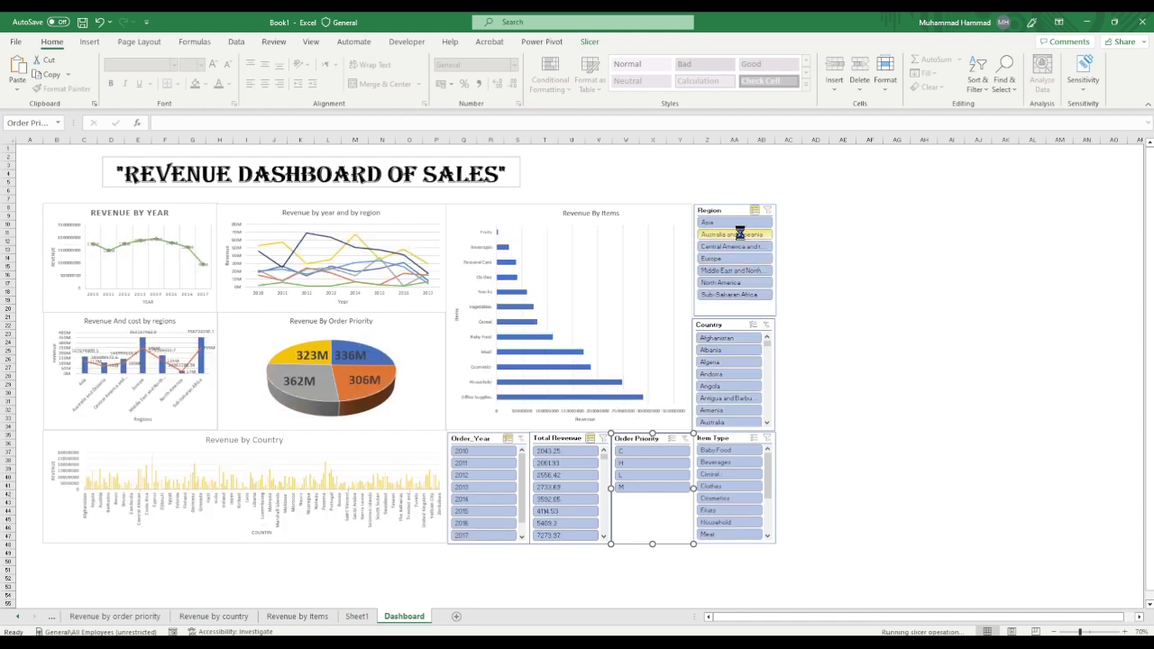
{"action": "left_click", "coordinate": [741, 235]}
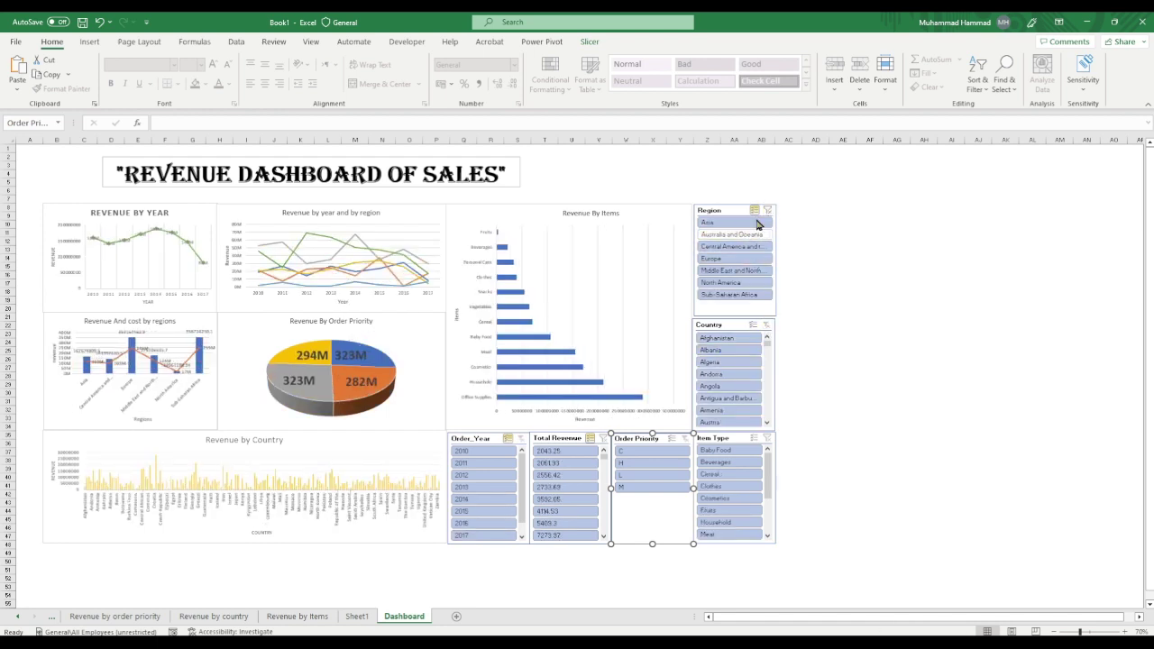
{"action": "left_click", "coordinate": [767, 211]}
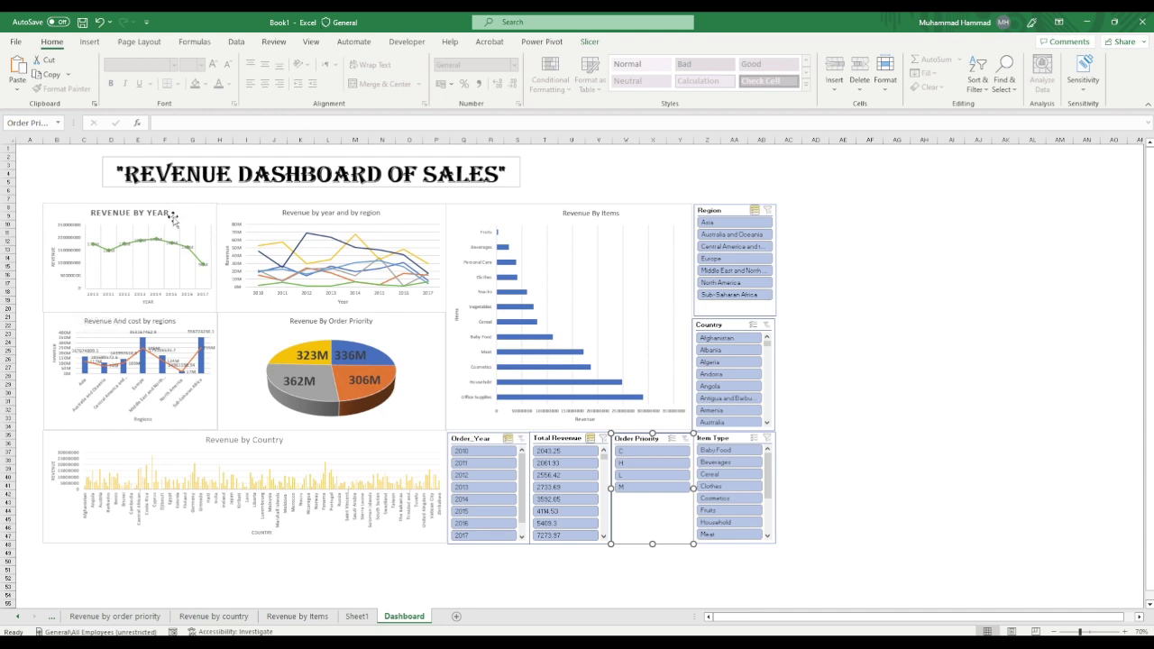
{"action": "left_click", "coordinate": [128, 282]}
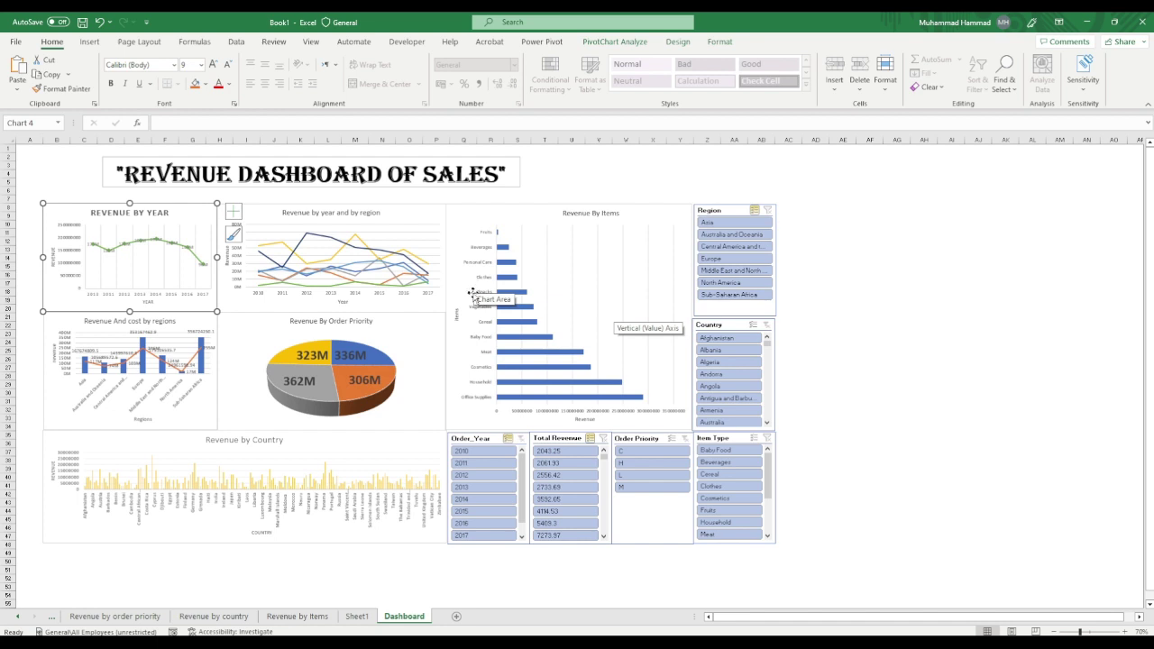
{"action": "left_click", "coordinate": [599, 190]}
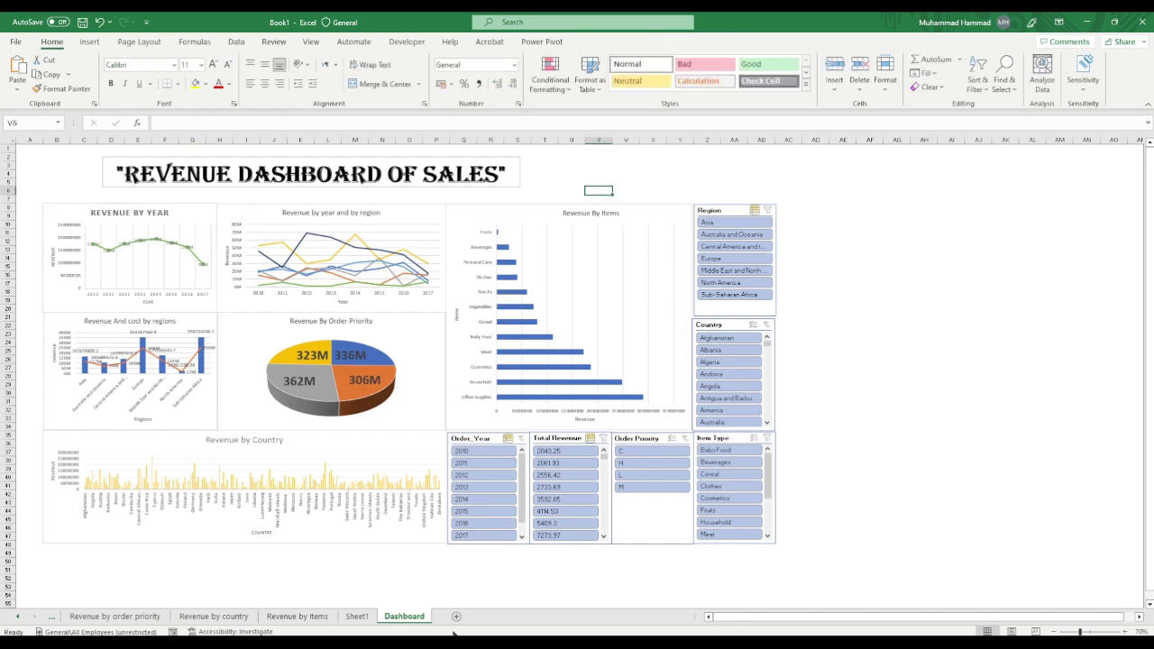